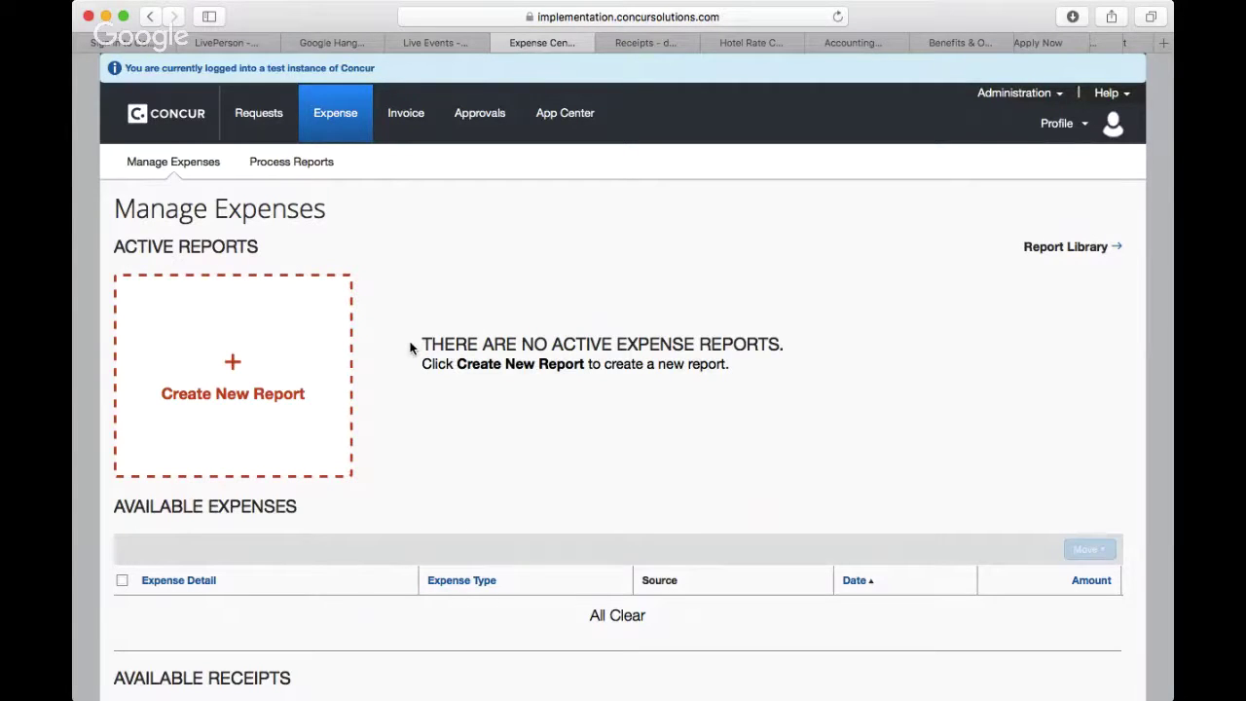
Step: Create a new expense report and enter 'December 2016 Expenses' as its name
left_click(256, 396)
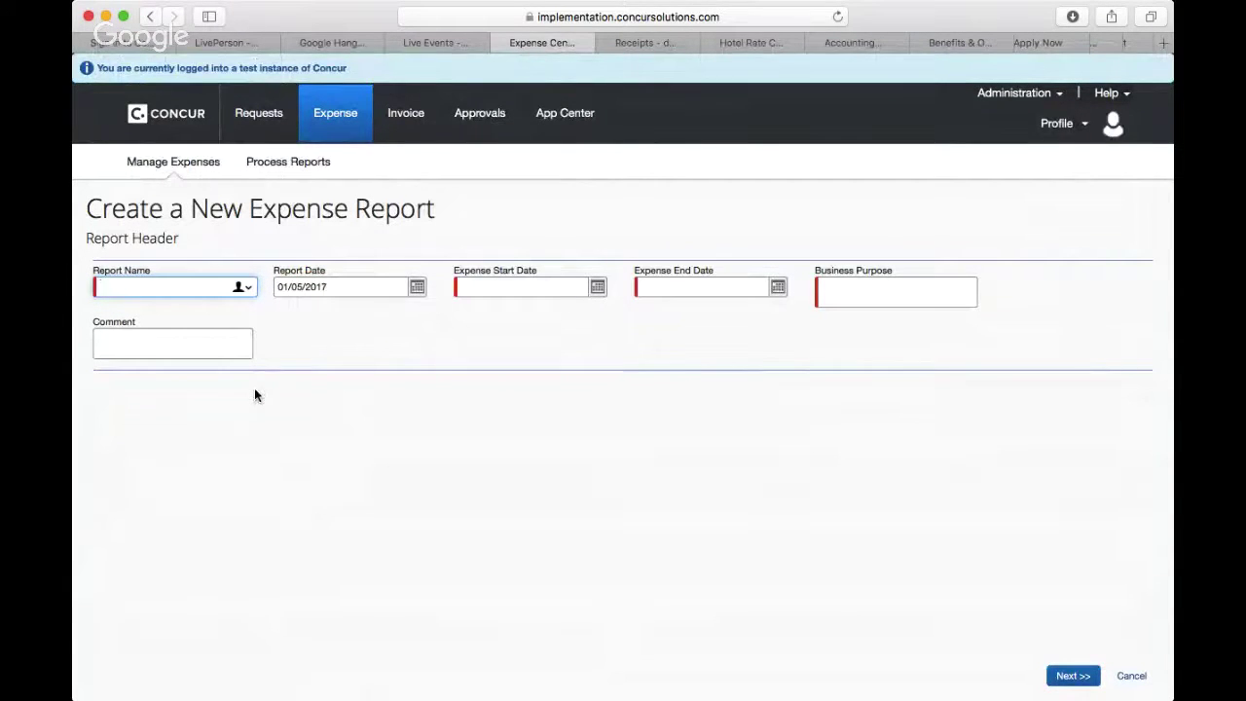
type("December 20")
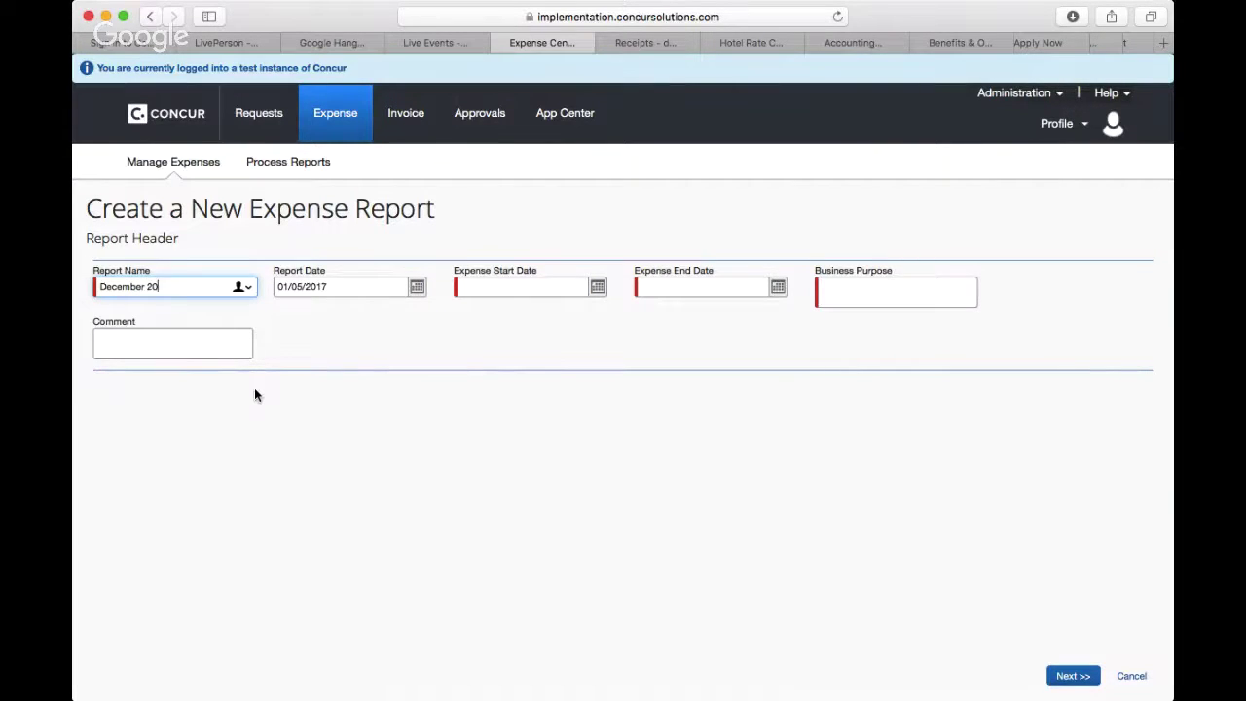
type("16 Expenses")
Step: Keep the report date and set the expense period start date to 01/01/2016
left_click(416, 288)
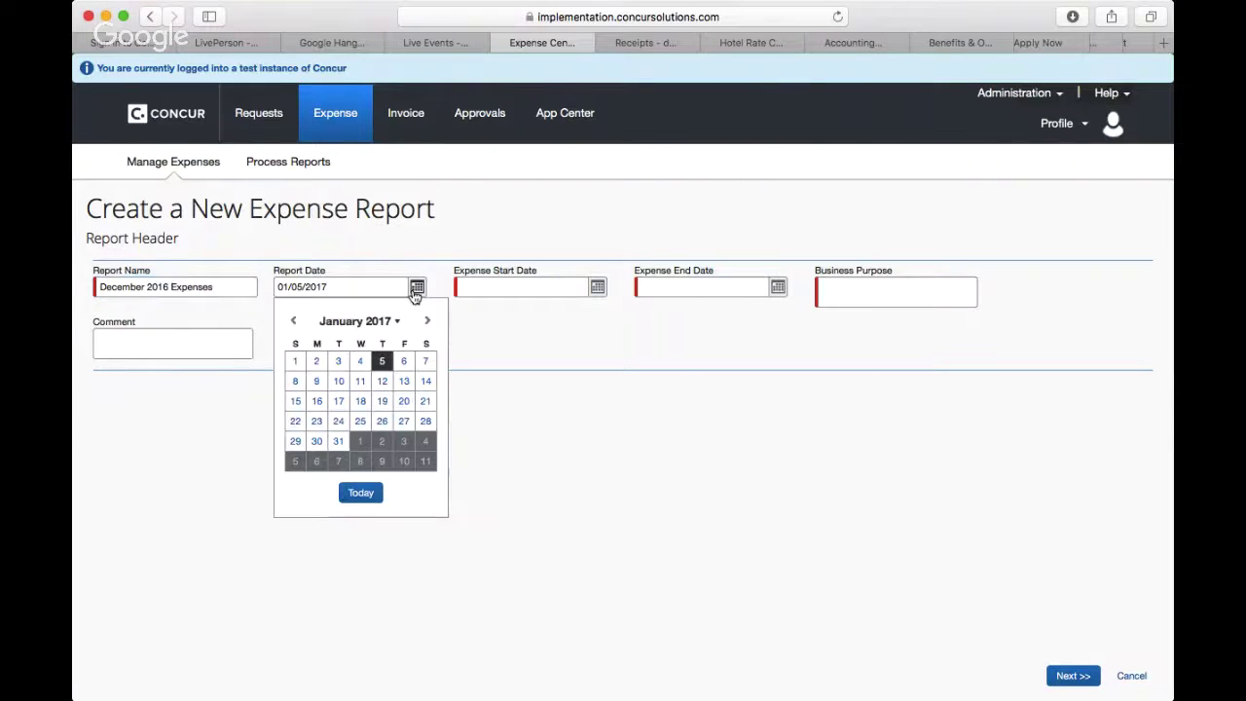
left_click(416, 288)
left_click(416, 291)
key("Escape")
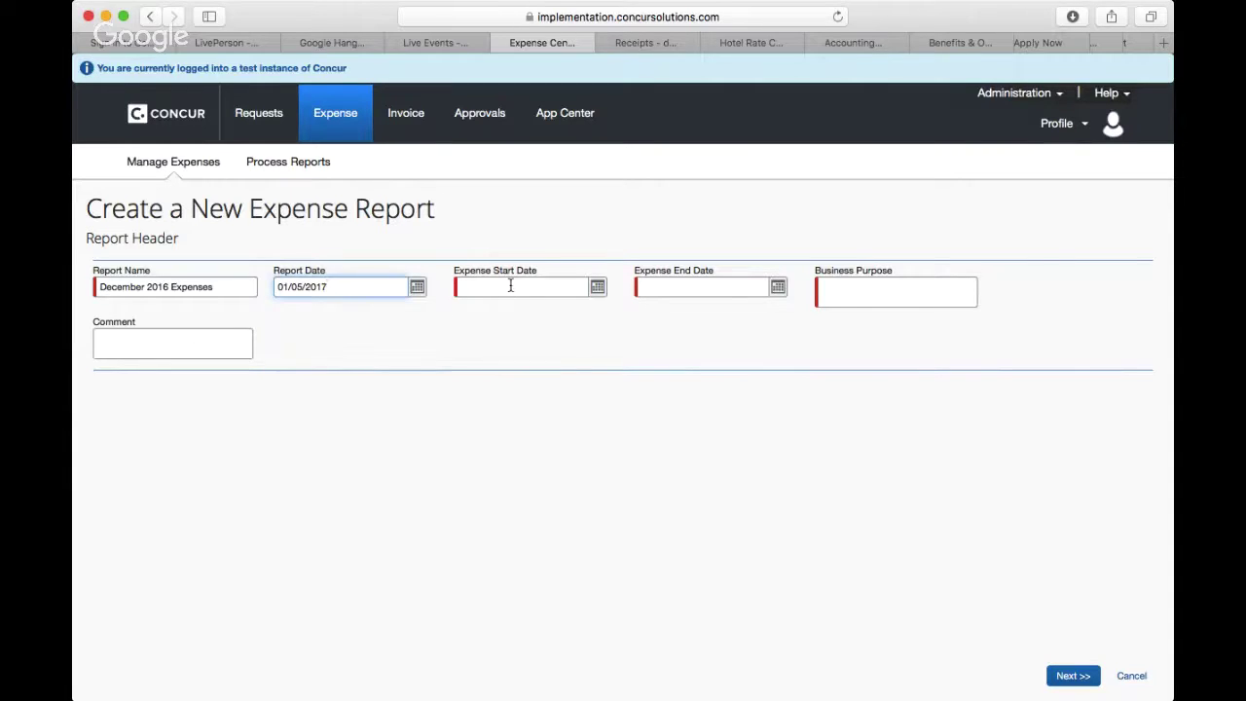
left_click(510, 287)
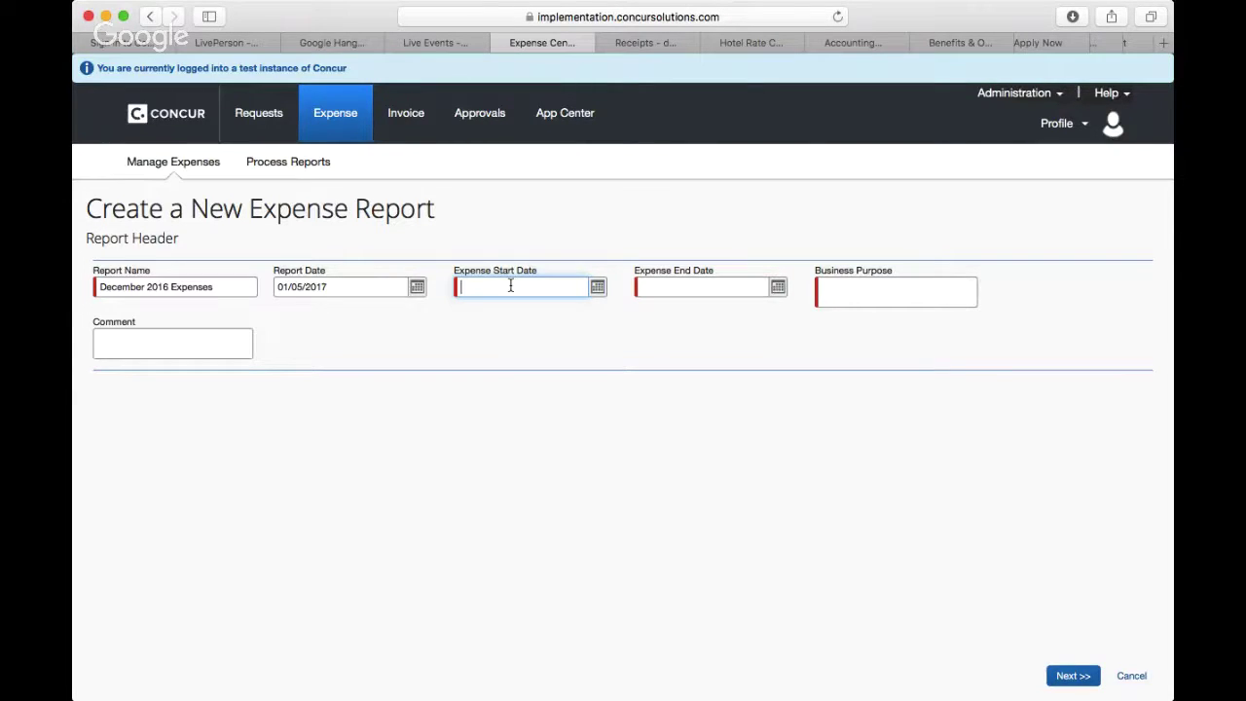
left_click(598, 295)
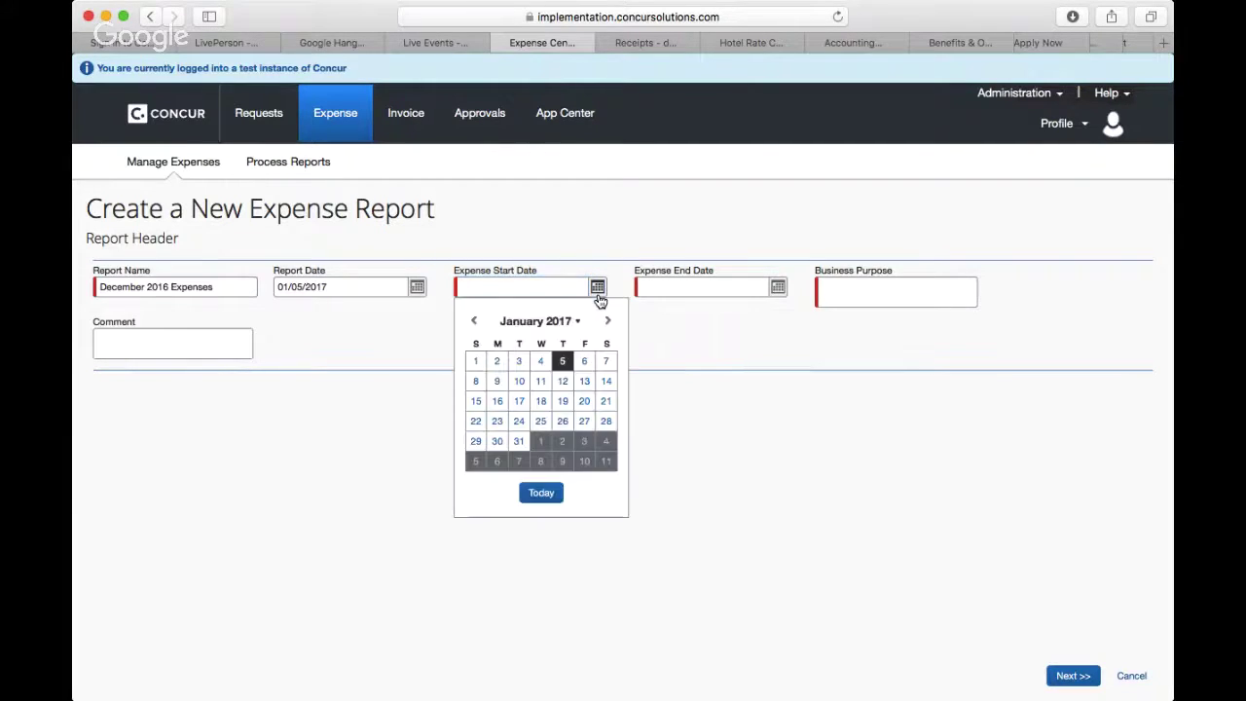
left_click(473, 321)
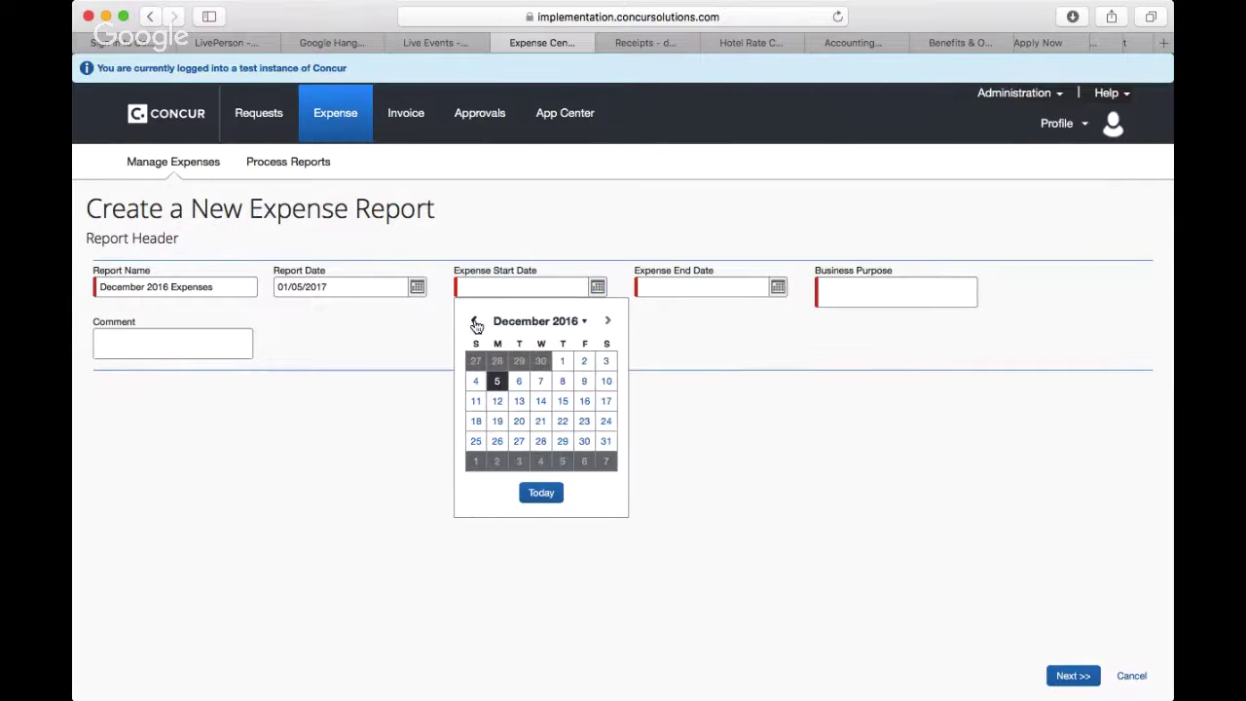
left_click(474, 322)
left_click(474, 322)
left_click(474, 323)
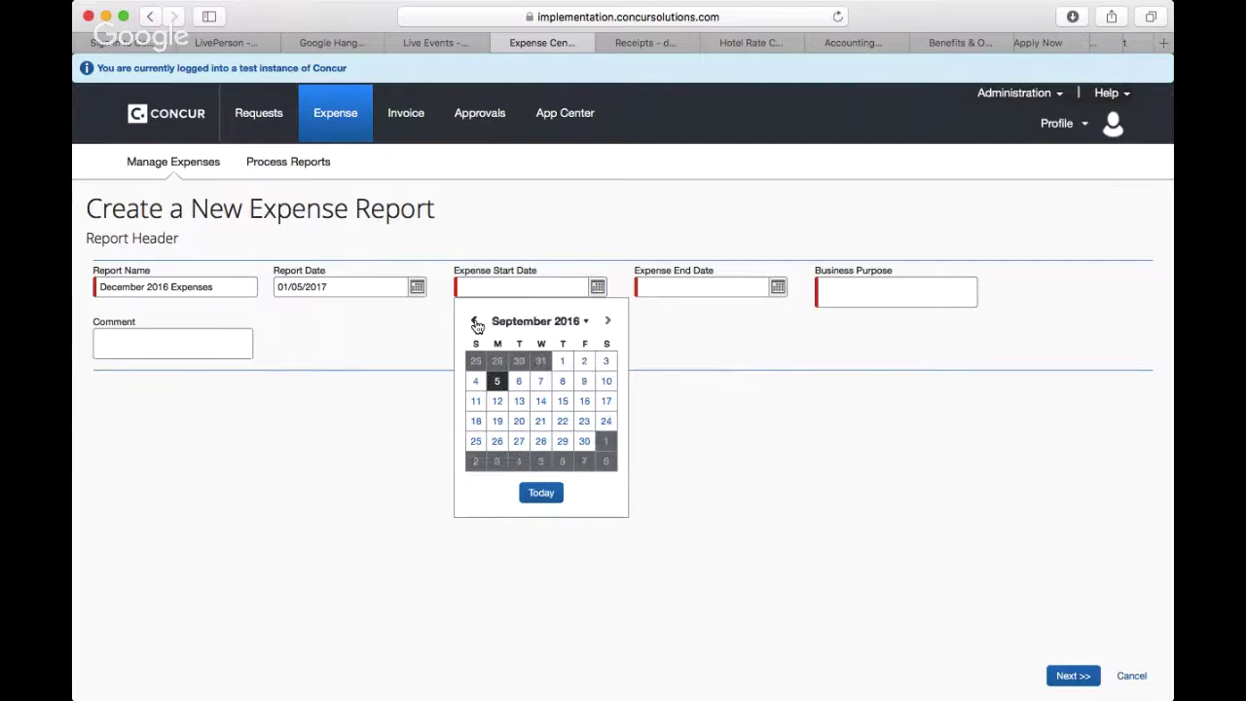
left_click(474, 322)
left_click(474, 322)
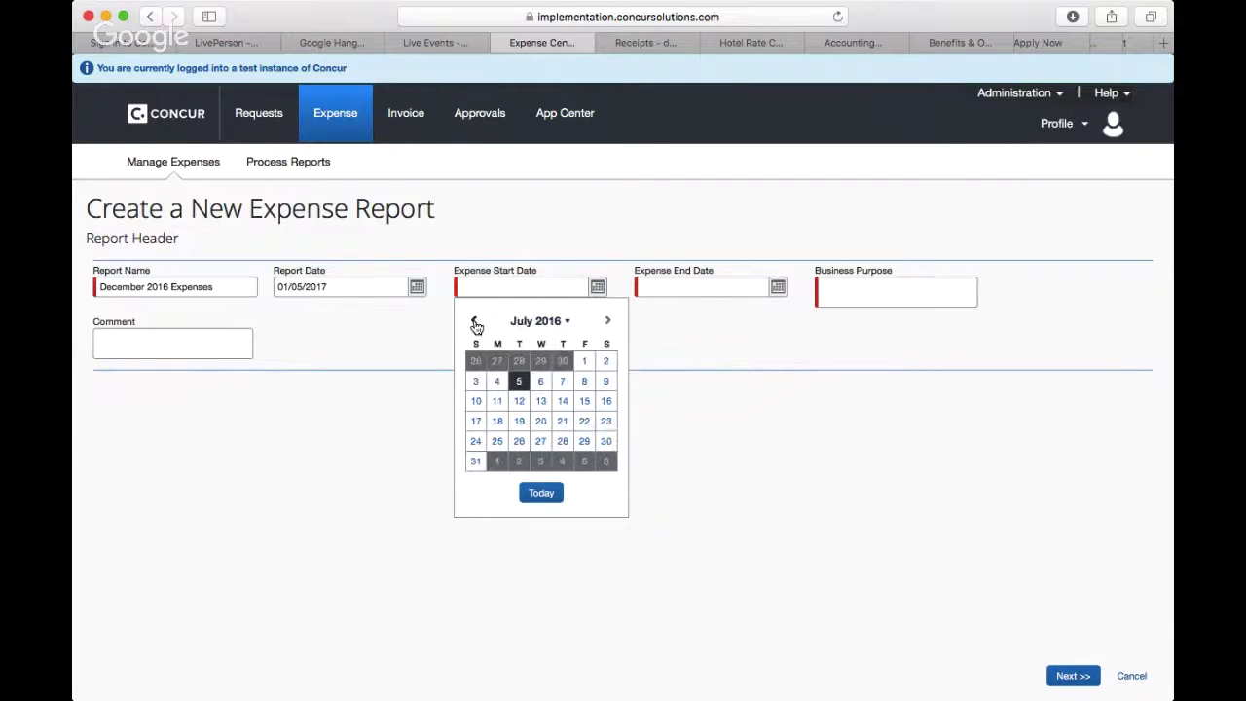
left_click(474, 323)
left_click(474, 322)
left_click(474, 322)
left_click(475, 322)
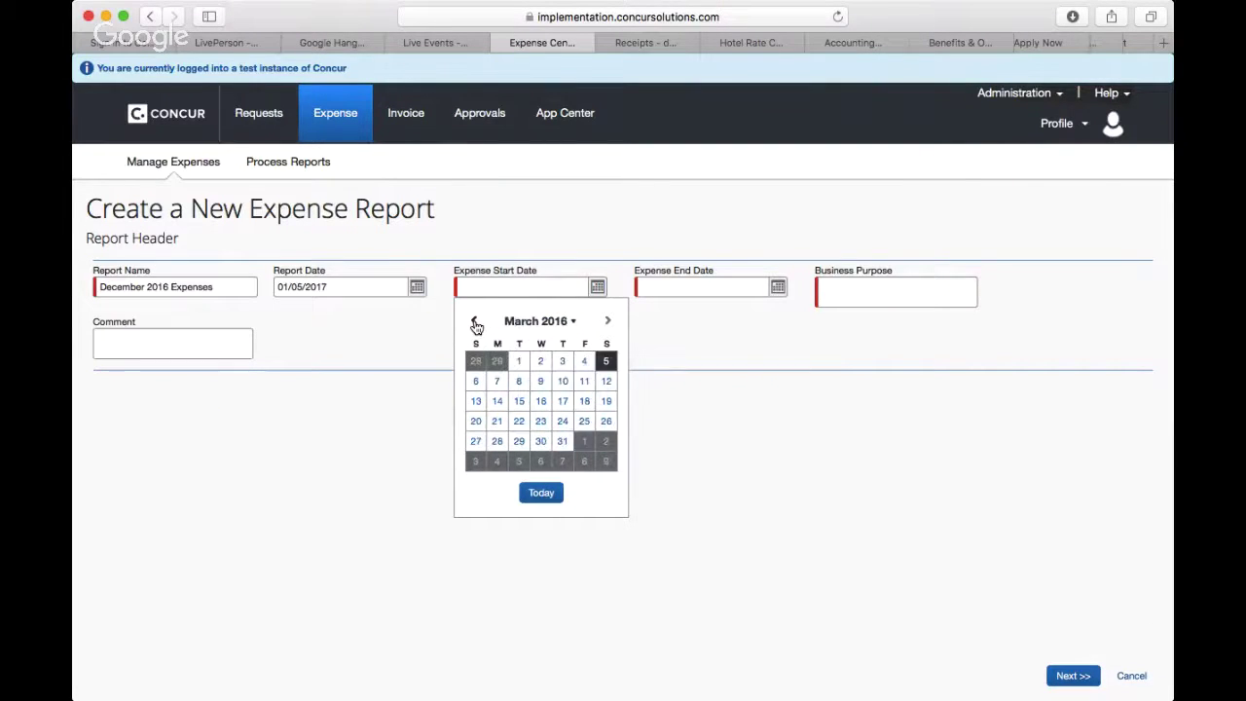
left_click(474, 322)
left_click(474, 323)
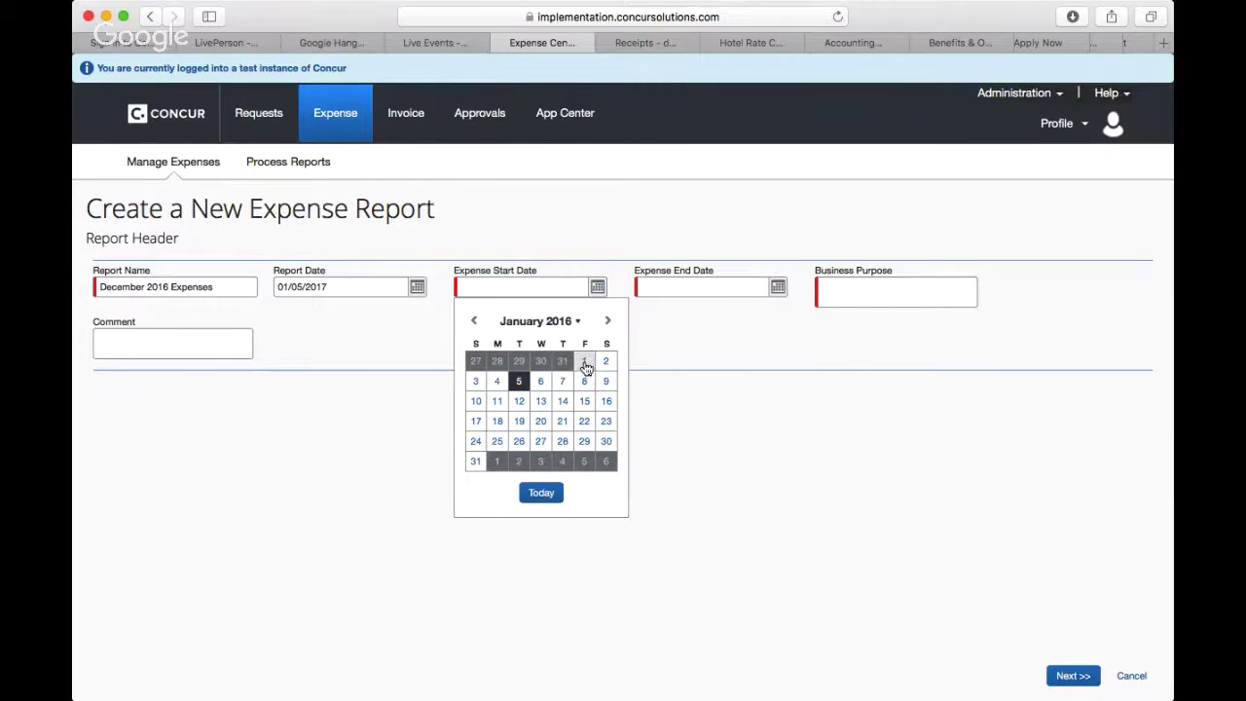
left_click(584, 361)
Step: Set the end date to 12/31/2016, enter business purpose 'Business Trip', and continue
left_click(778, 288)
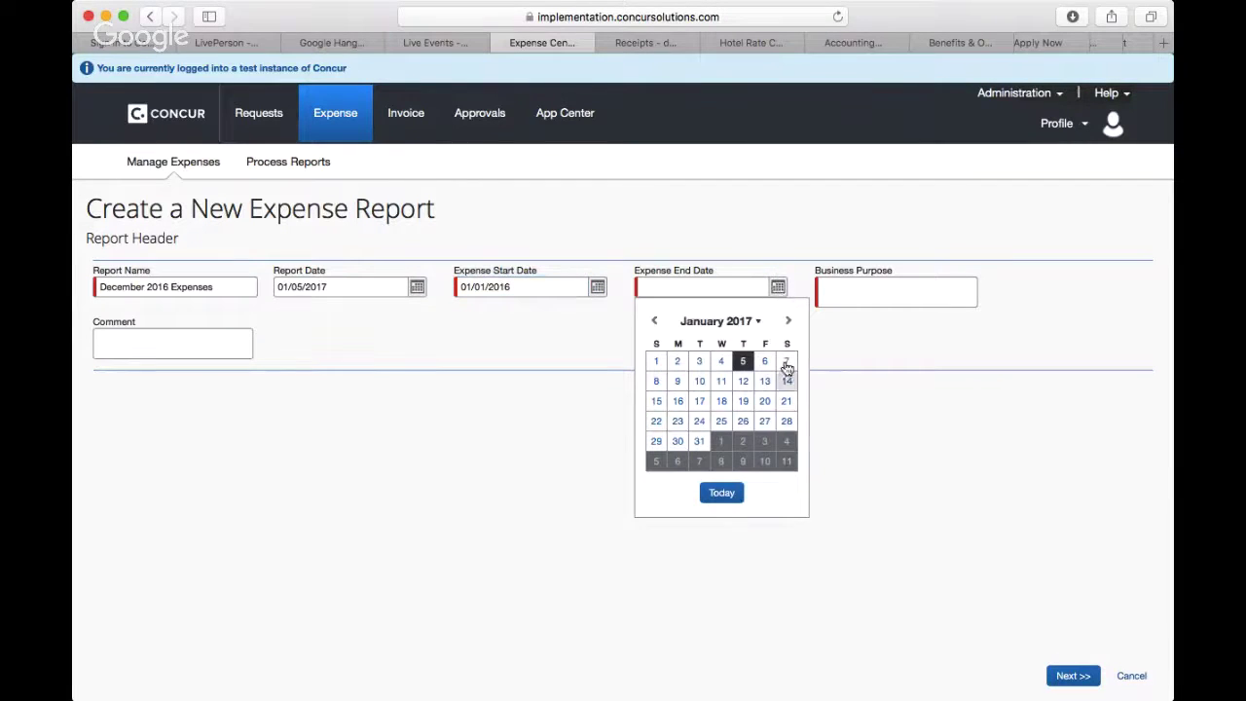
left_click(655, 322)
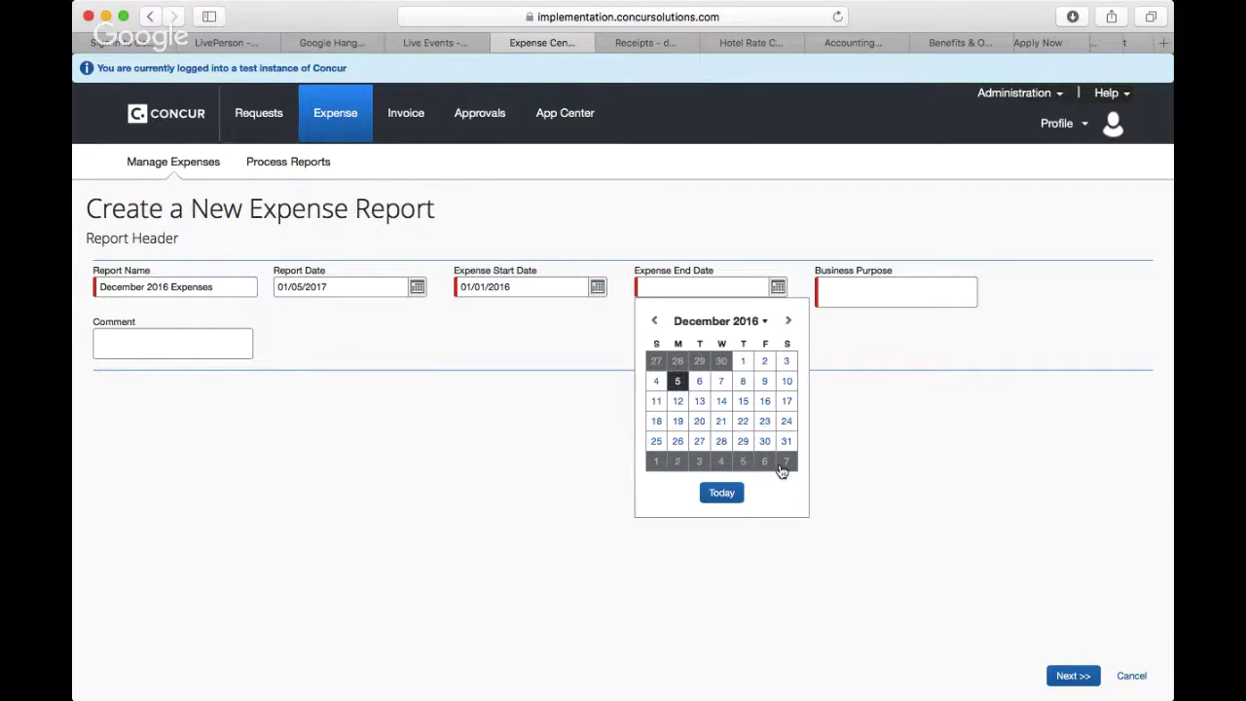
left_click(786, 443)
left_click(882, 285)
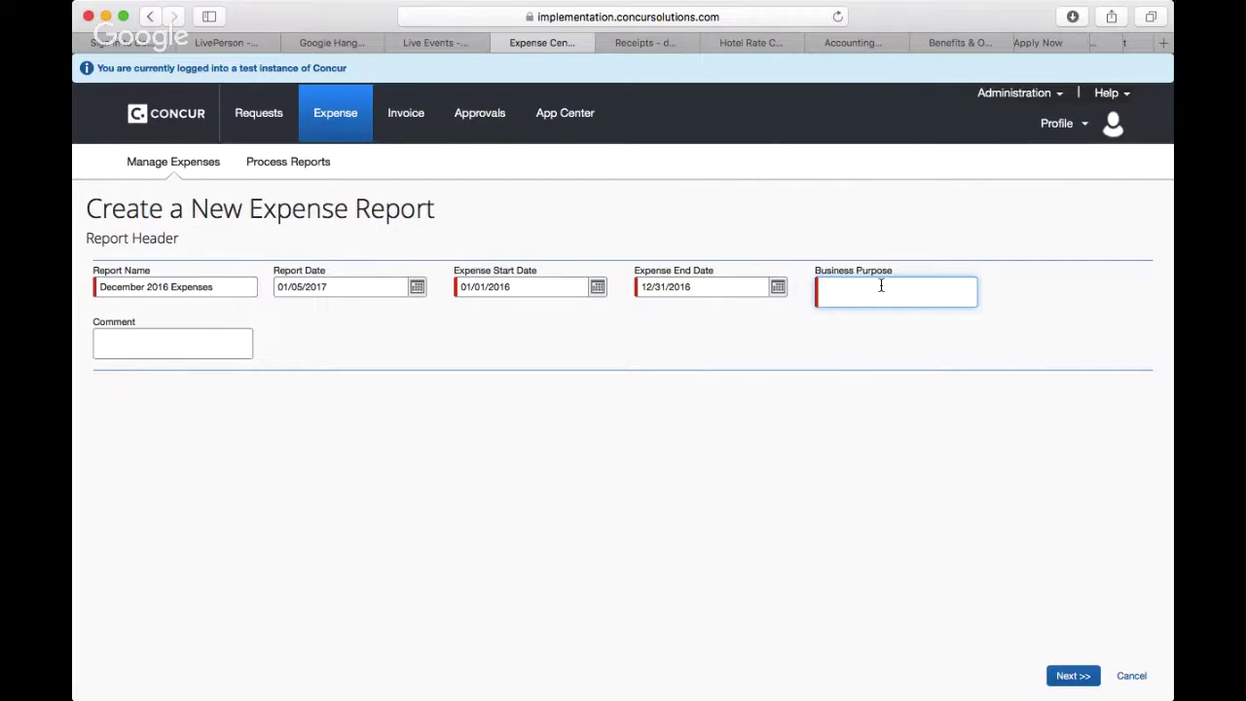
type("Business Trip")
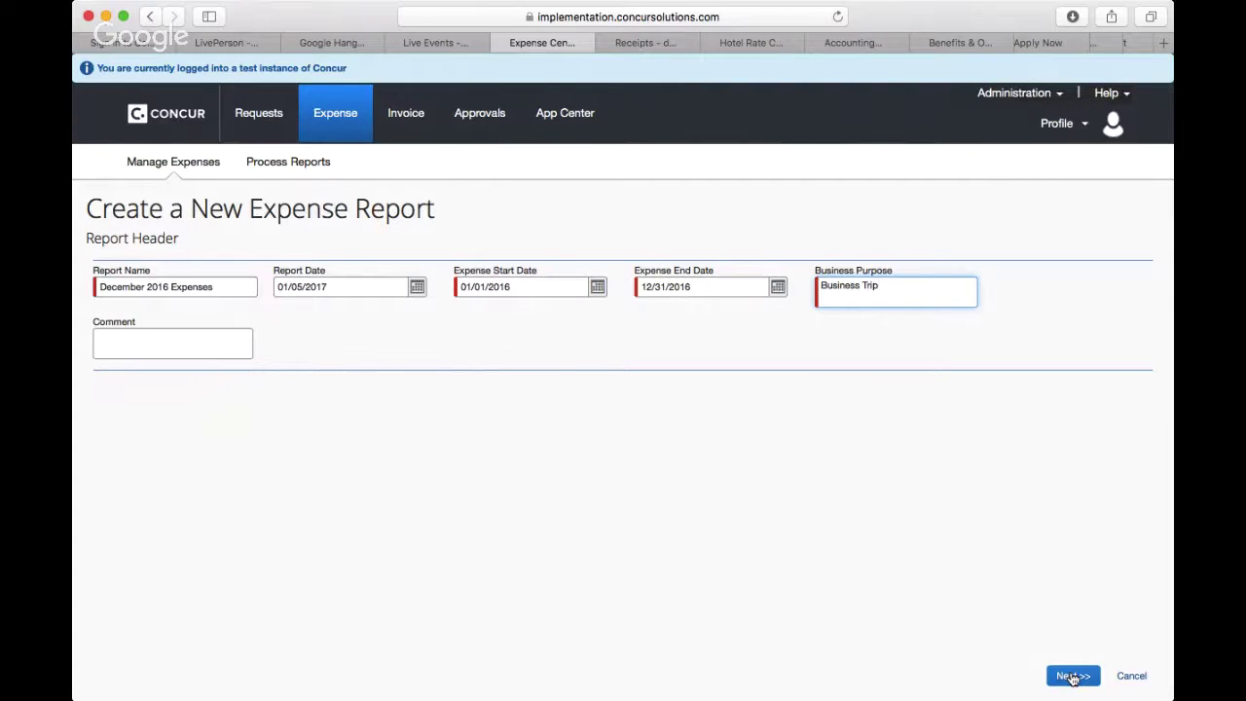
left_click(1072, 677)
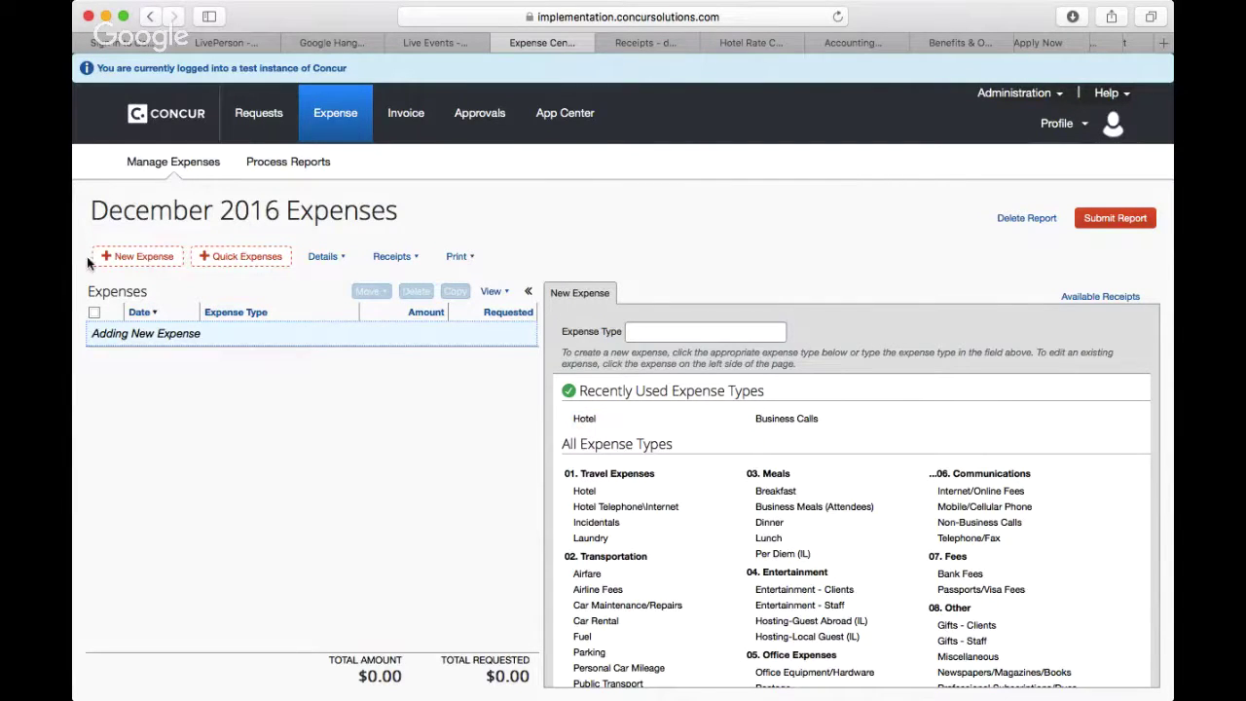
Step: Add a new Hotel expense to the report and bring up receipt attachment
left_click(132, 256)
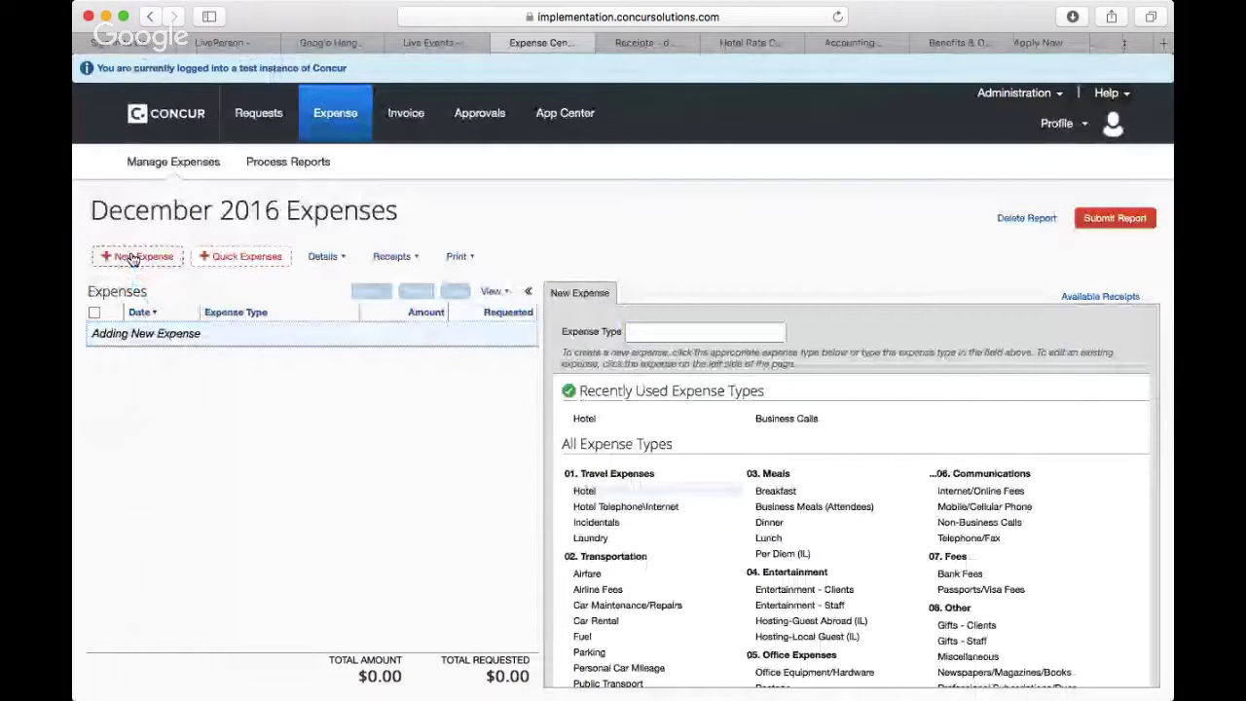
left_click(587, 421)
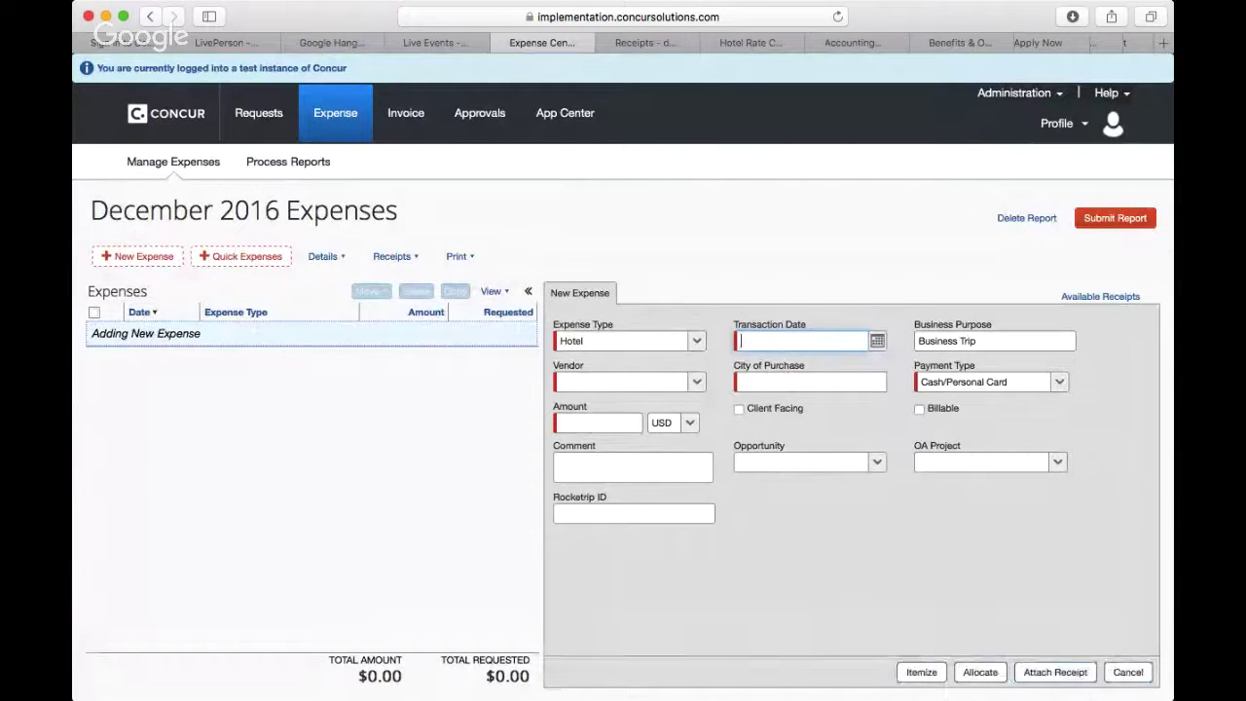
left_click(1060, 673)
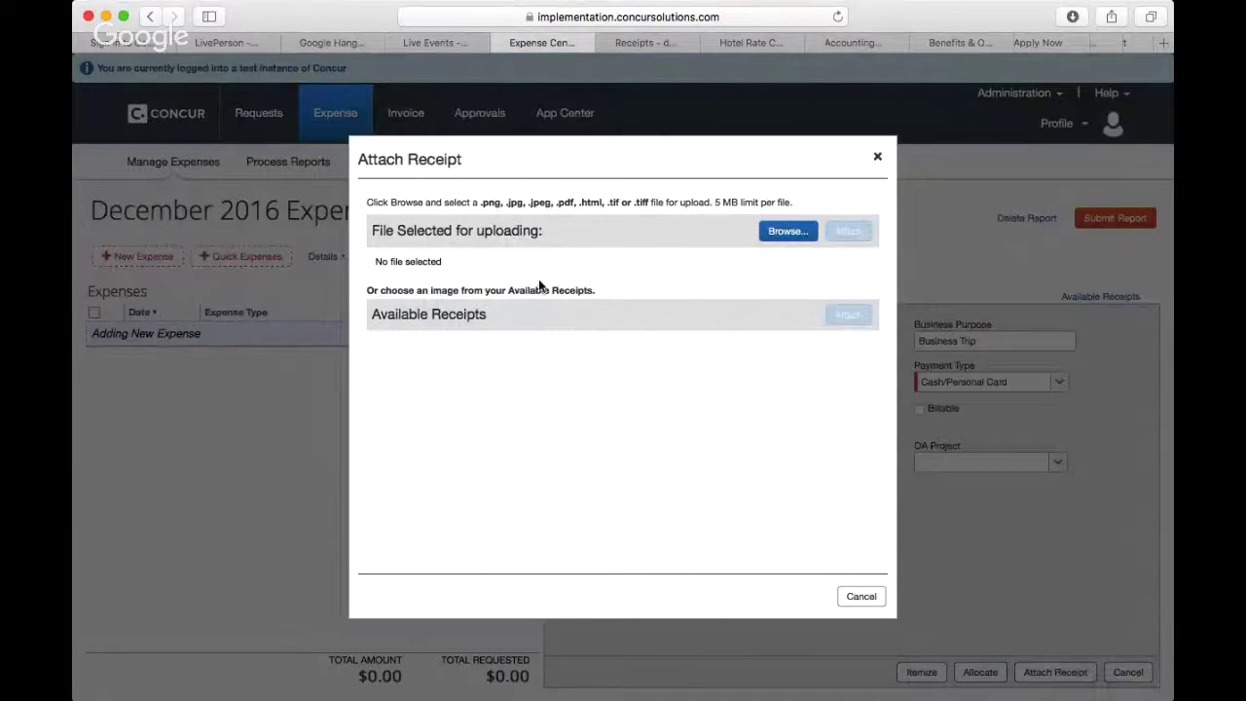
Step: Upload Hotel.PNG as the Hotel expense's receipt and view the attached image
left_click(785, 232)
left_click(872, 626)
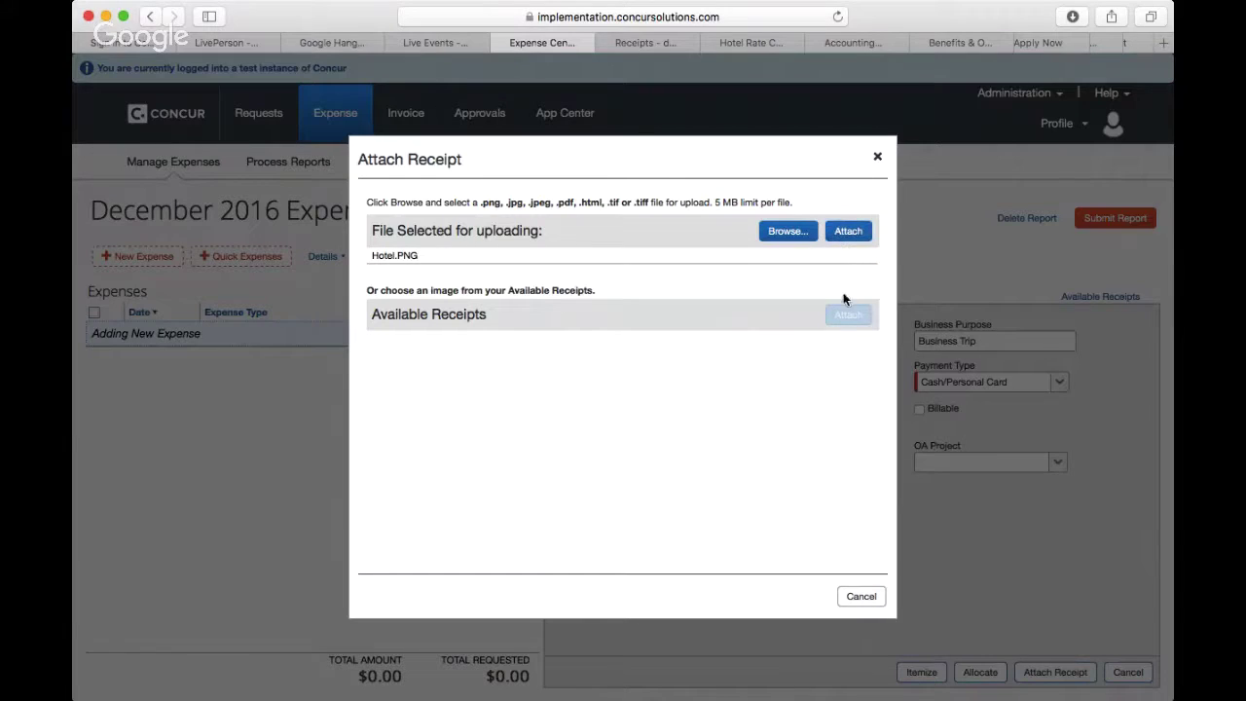
left_click(856, 234)
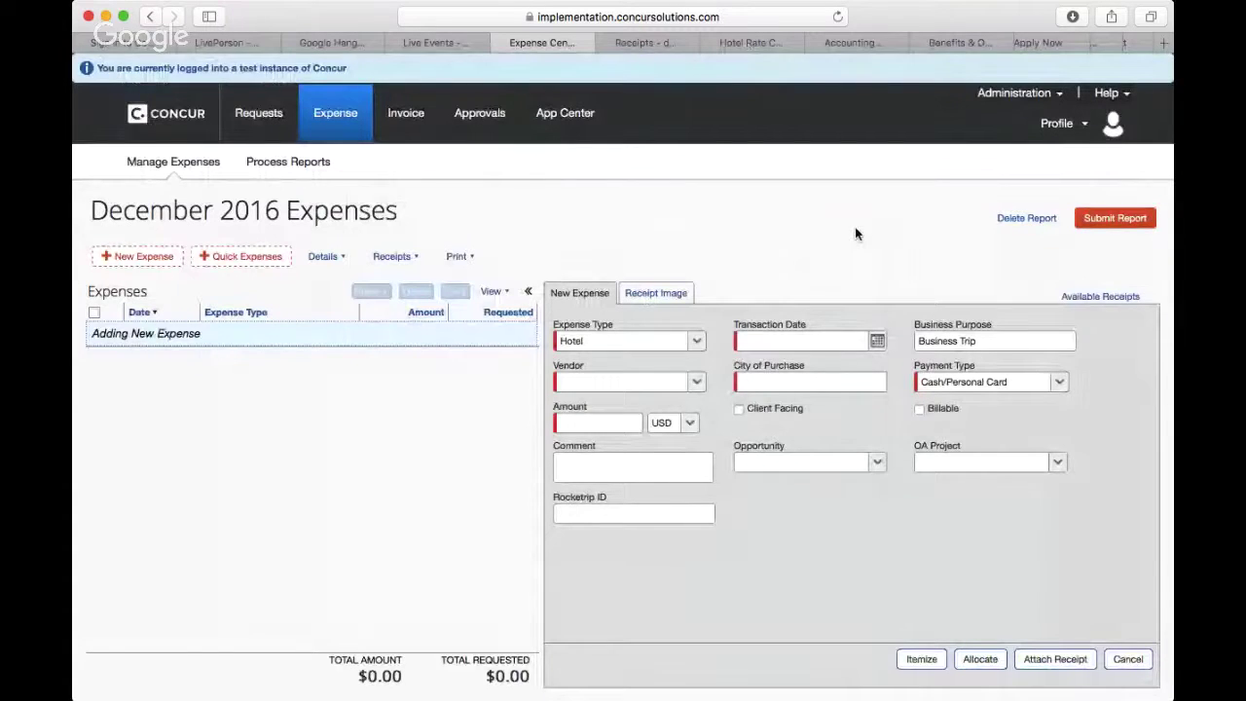
left_click(665, 296)
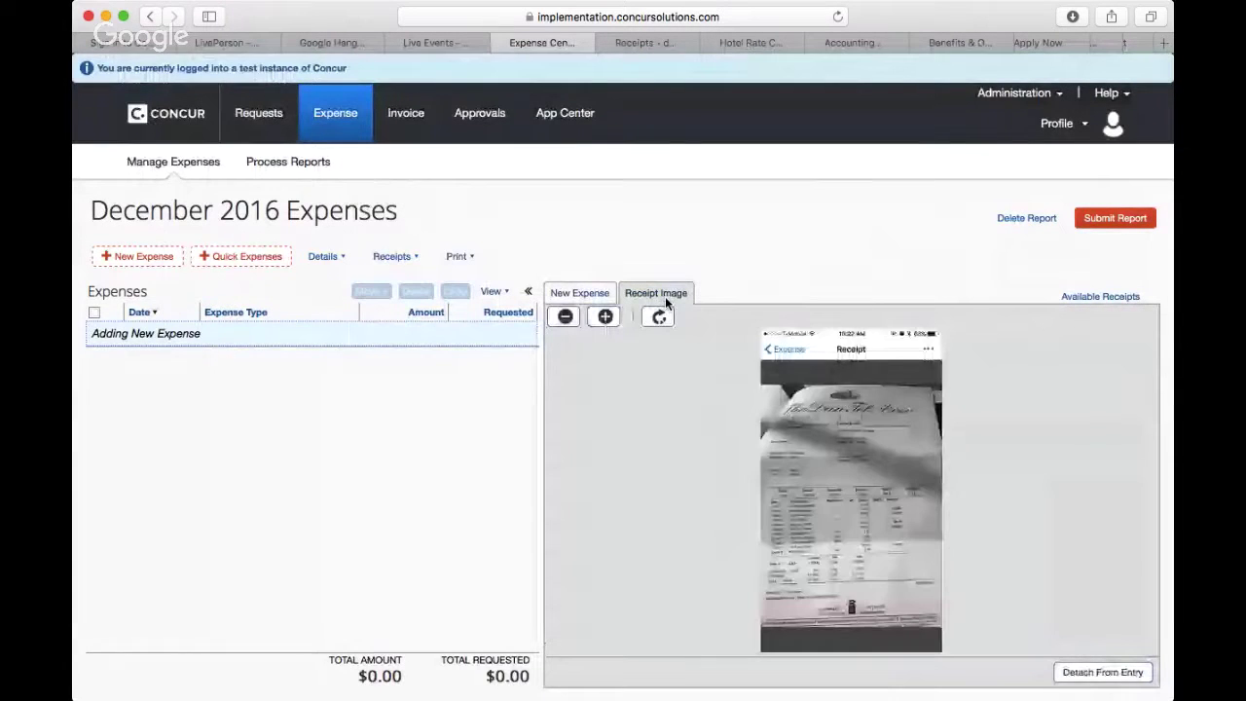
left_click(605, 318)
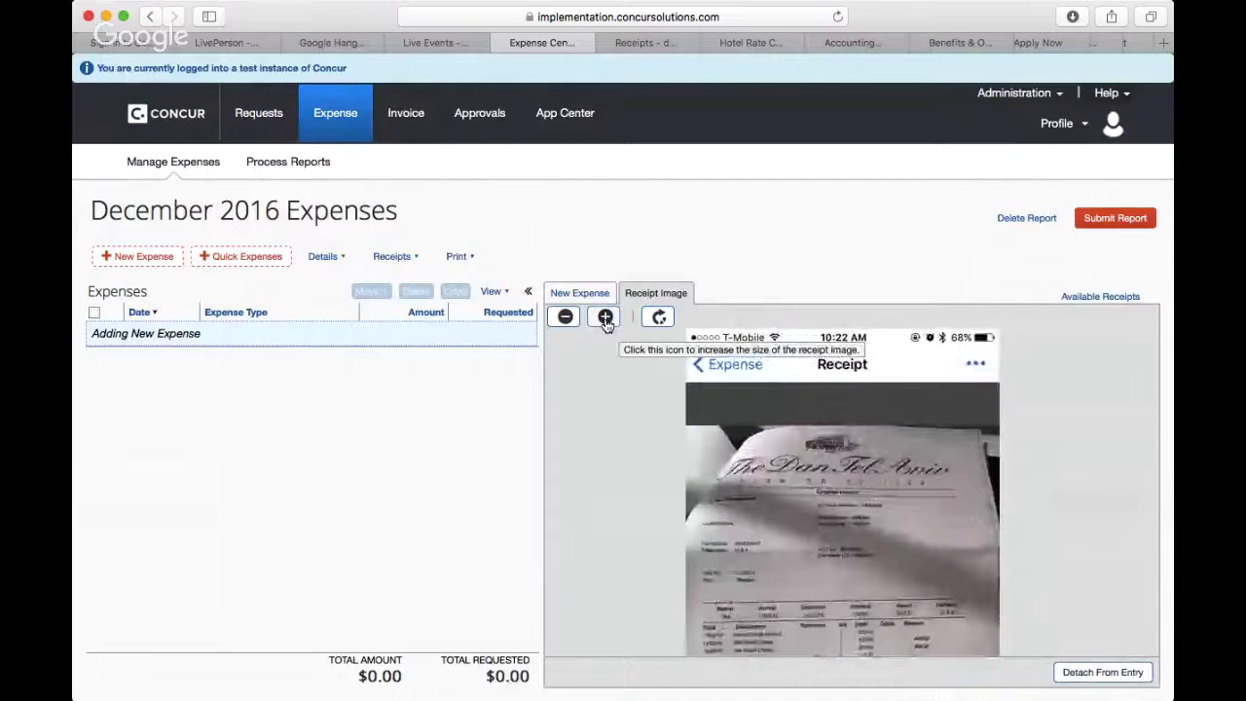
scroll(739, 498, "down", 3)
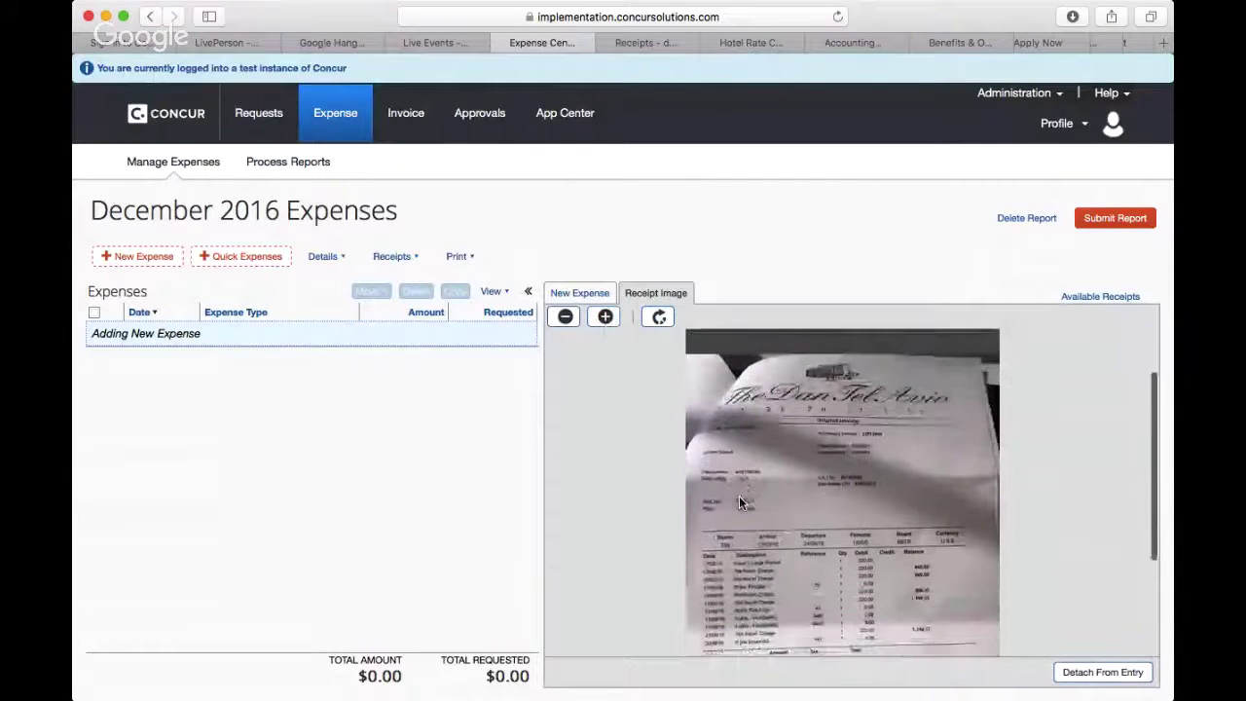
scroll(739, 501, "down", 5)
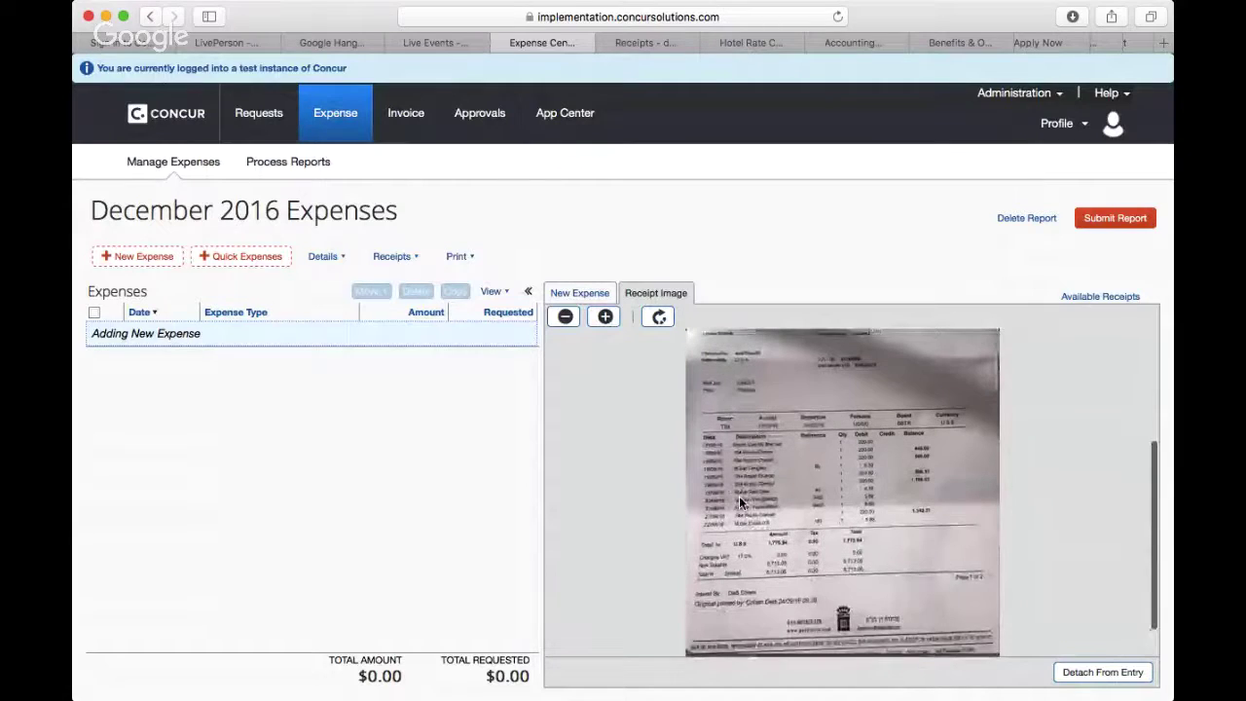
scroll(739, 496, "up", 4)
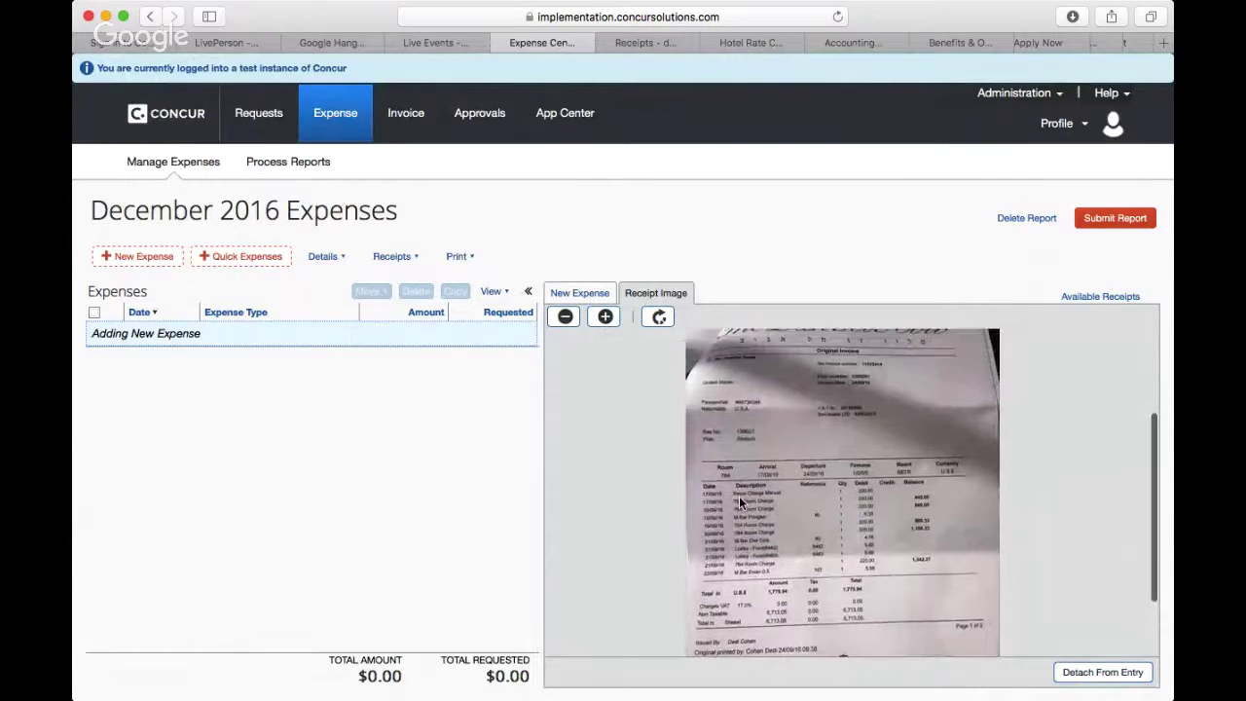
scroll(739, 496, "up", 3)
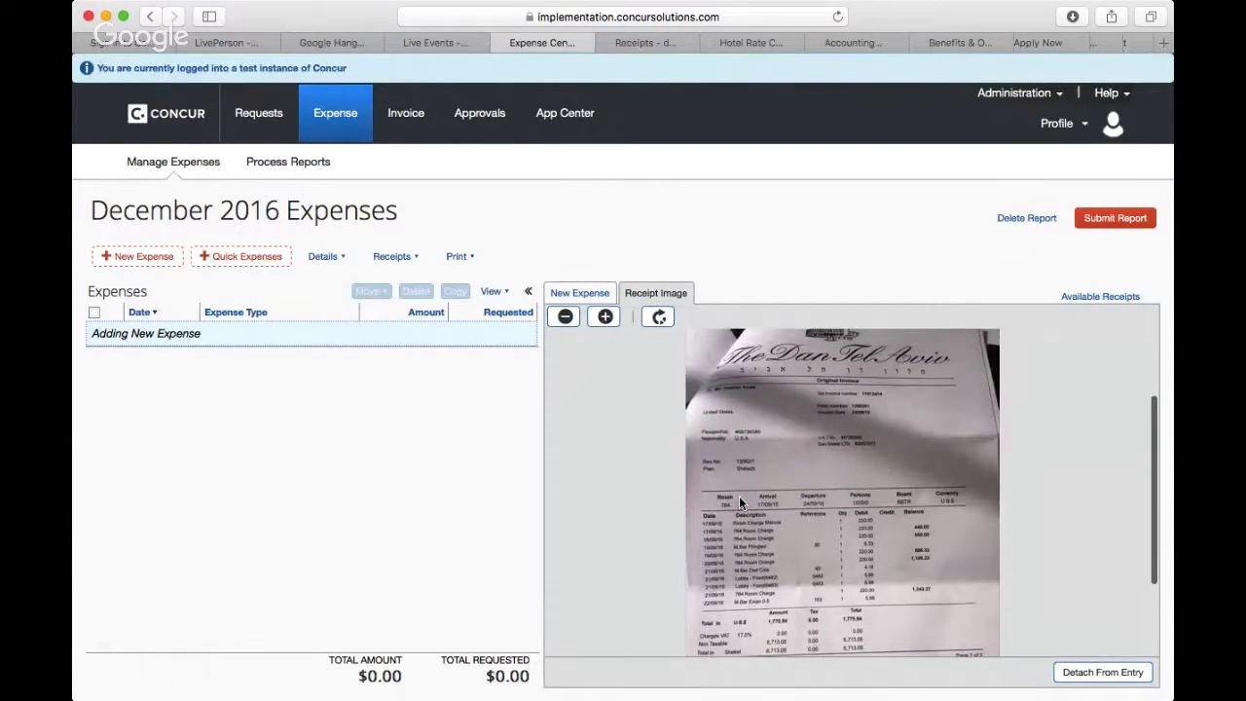
scroll(739, 502, "up", 1)
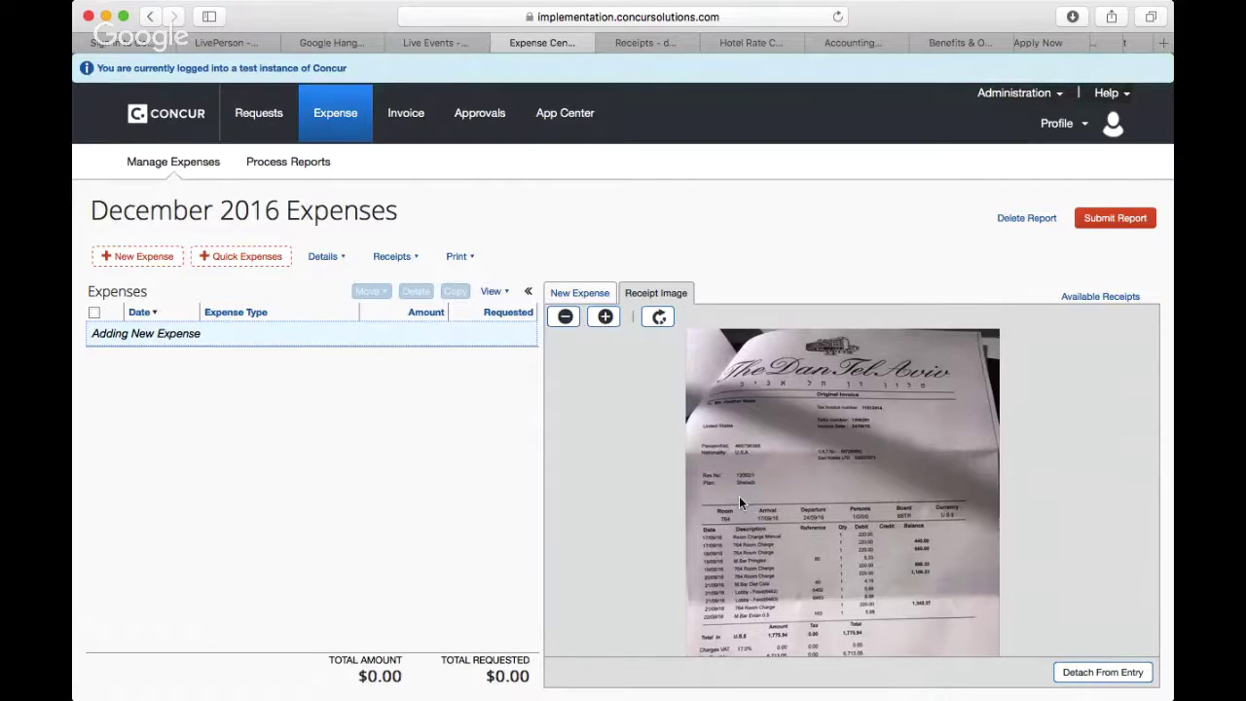
left_click(593, 295)
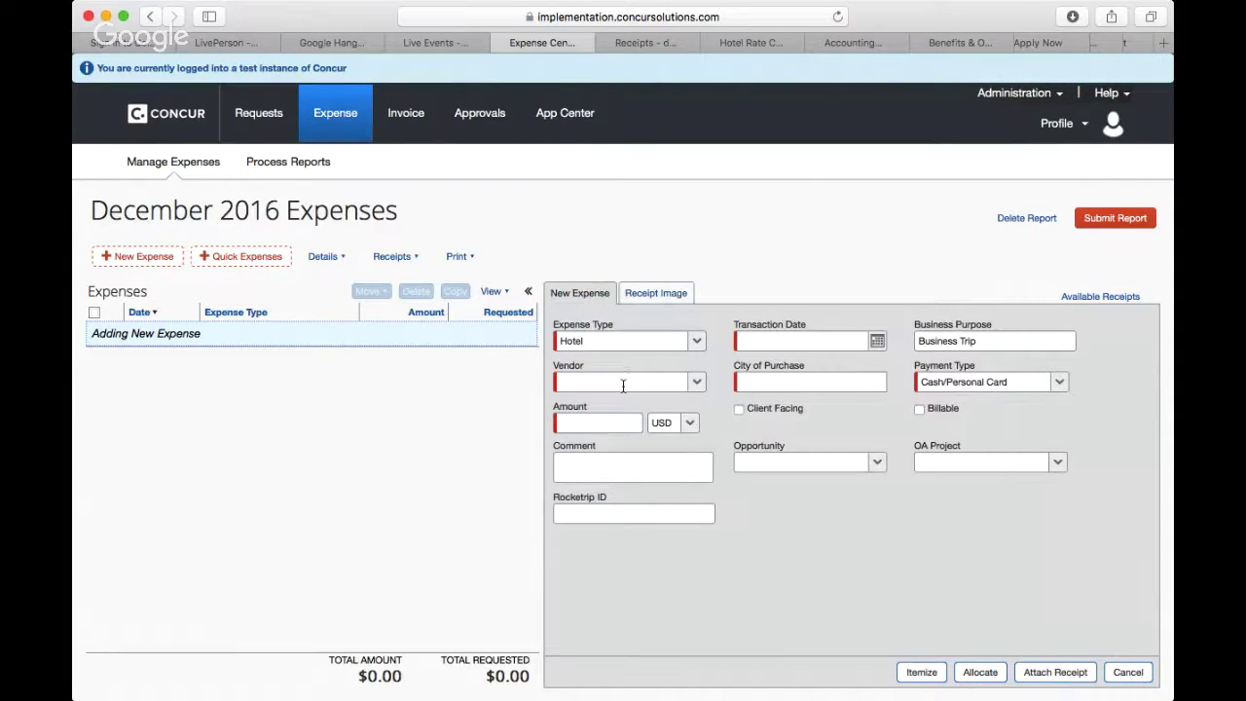
Step: Enter 'The Dan Tel Aviv' as the hotel expense vendor
left_click(624, 386)
type("The ")
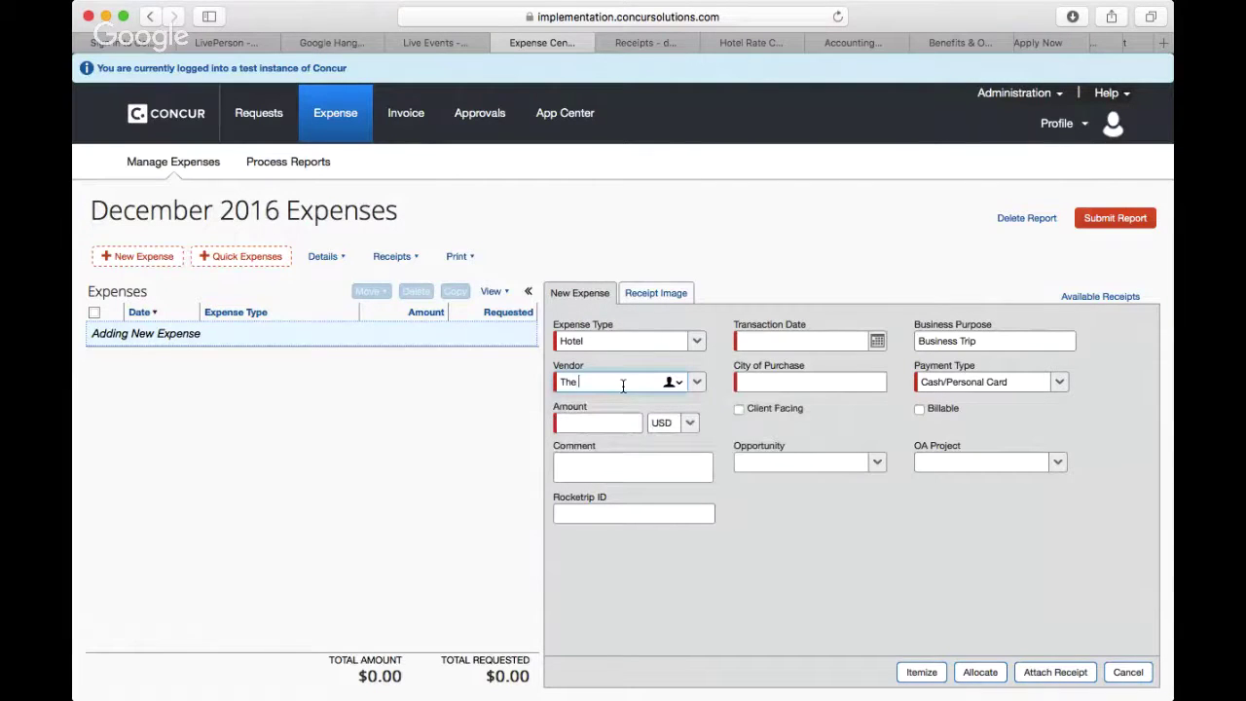
type("Dna")
key("BackSpace")
key("BackSpace")
type("an Tel Aviv")
Step: Review the enlarged receipt, then return to the form to choose the transaction date
left_click(664, 294)
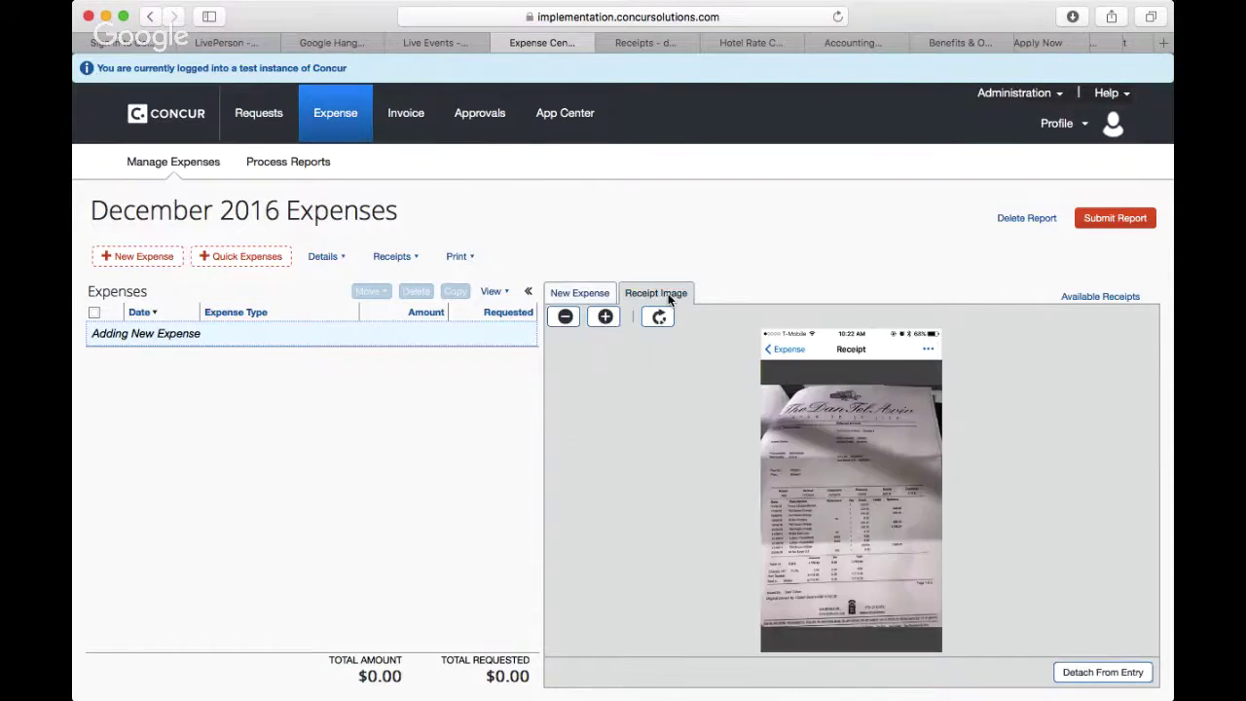
left_click(612, 326)
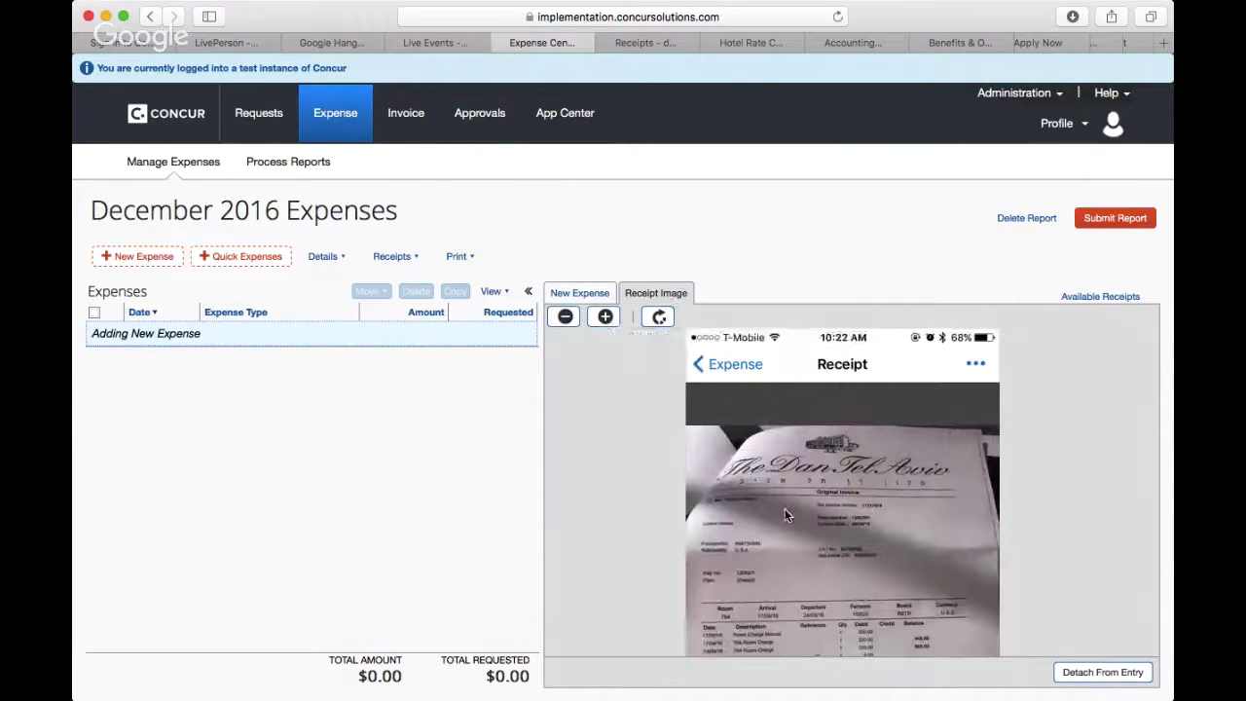
scroll(785, 515, "down", 1)
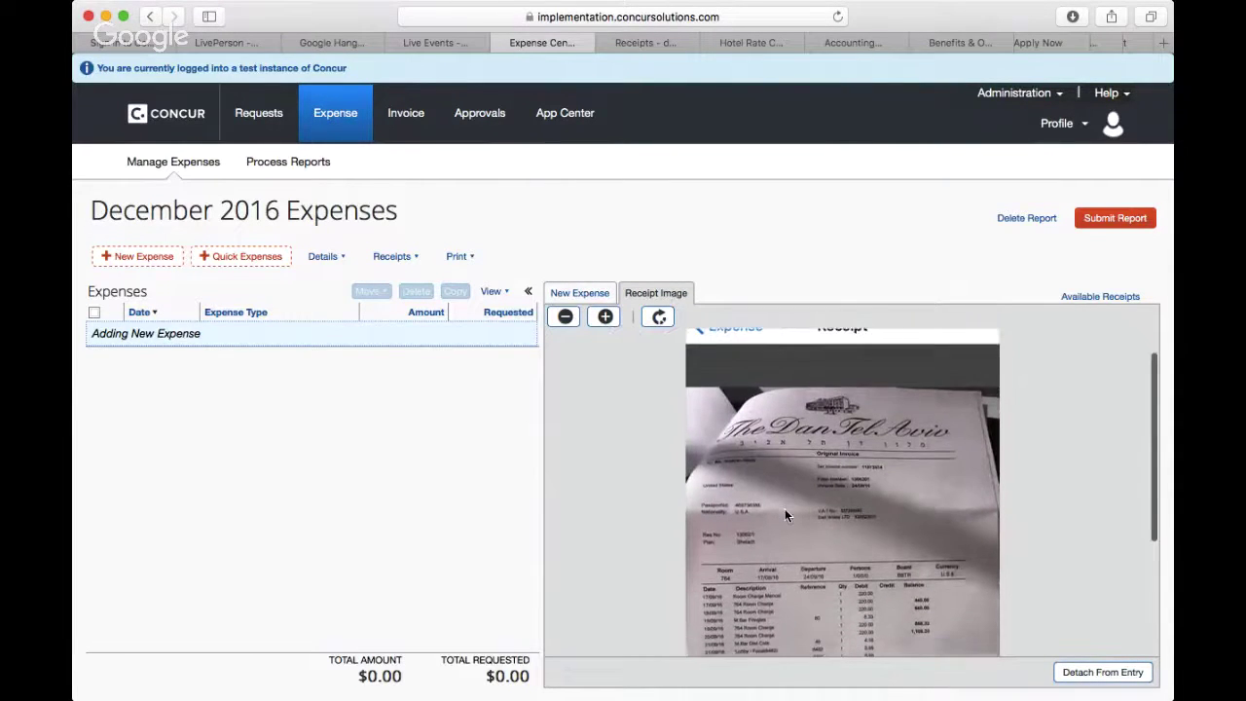
scroll(785, 508, "down", 1)
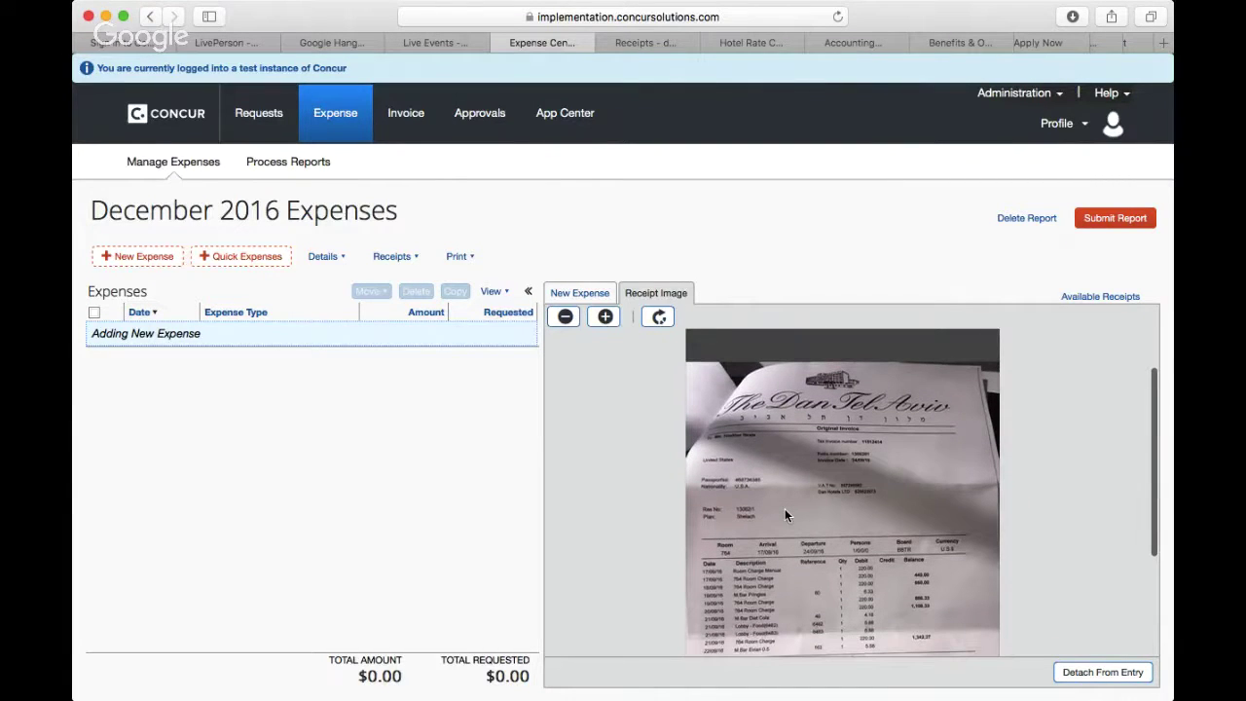
left_click(592, 302)
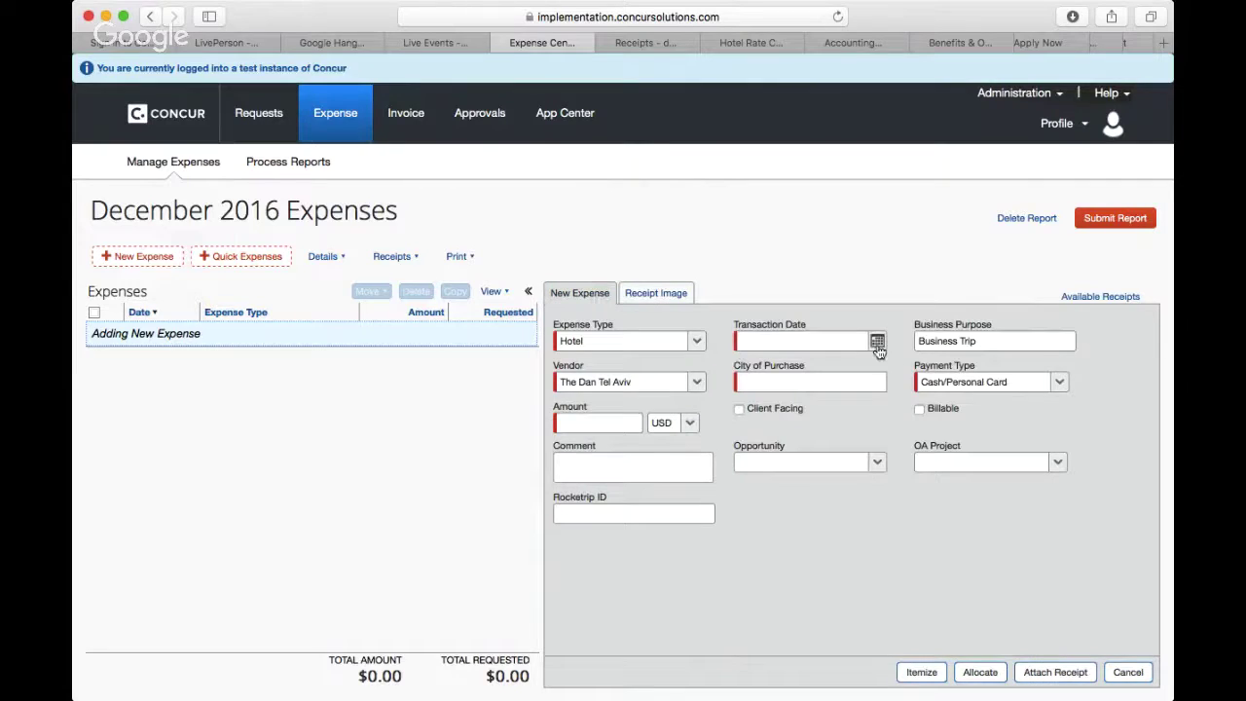
left_click(878, 345)
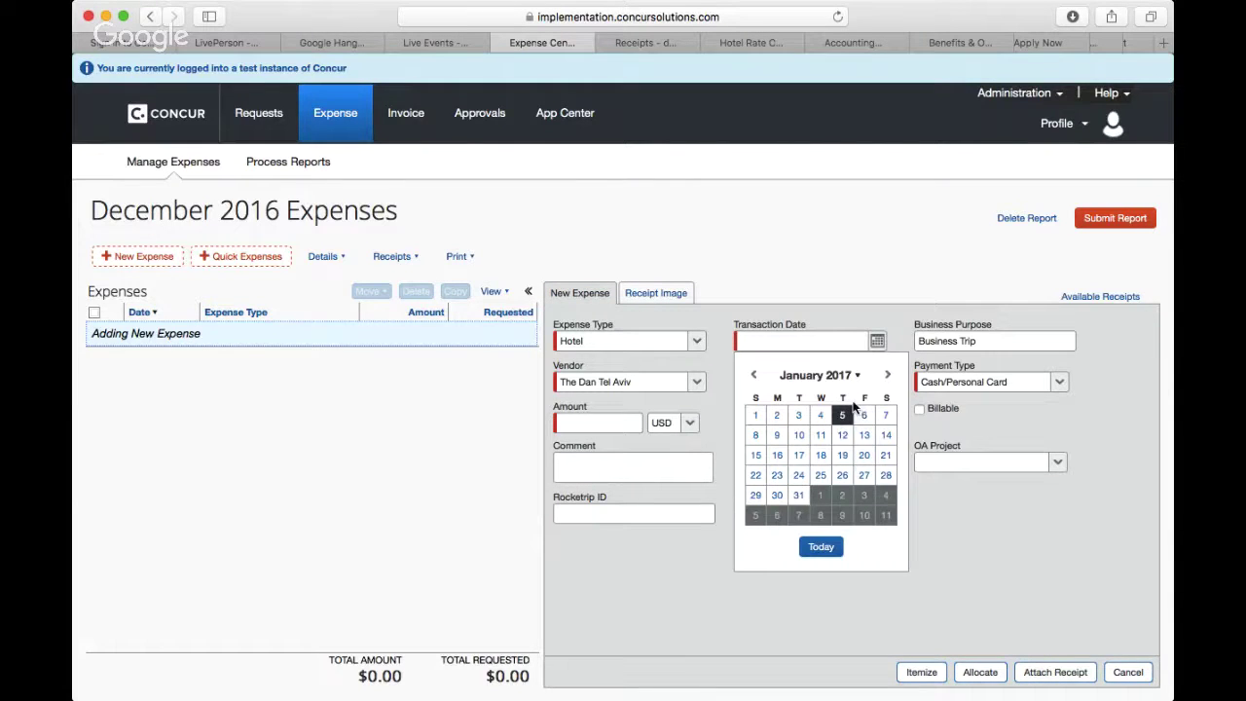
Step: Set the hotel transaction date to 09/17/2016
left_click(754, 377)
left_click(754, 376)
left_click(755, 377)
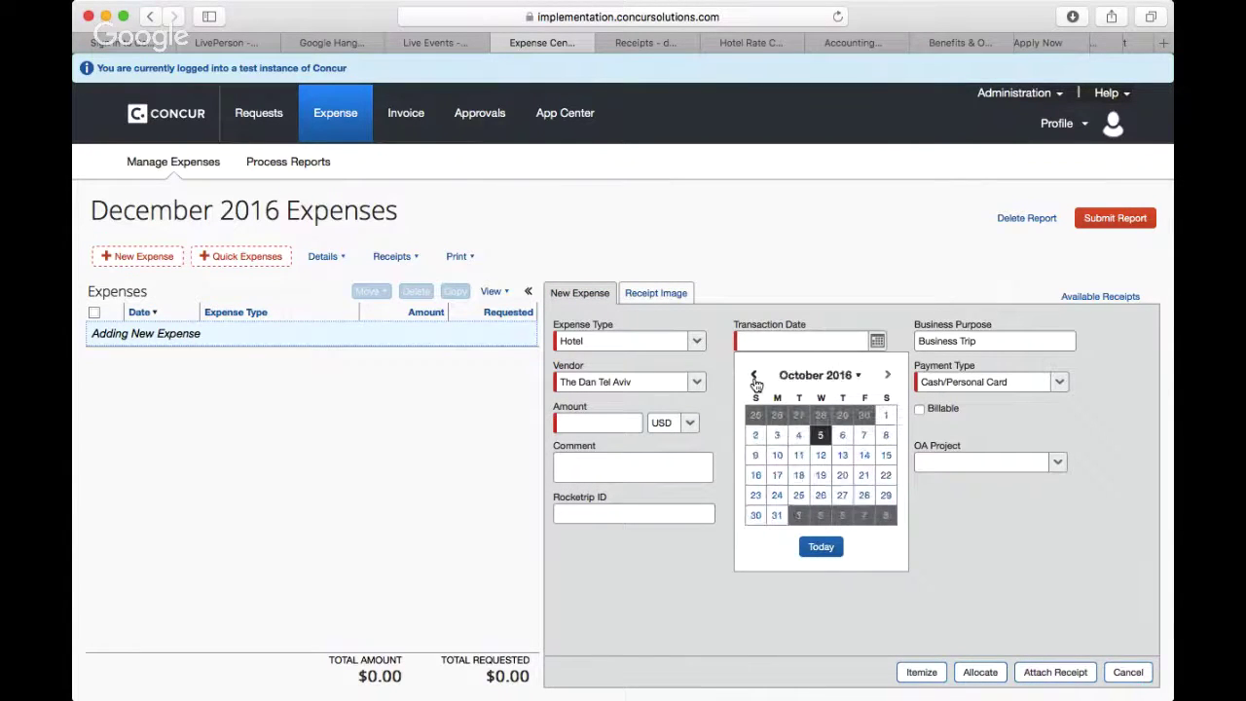
left_click(755, 377)
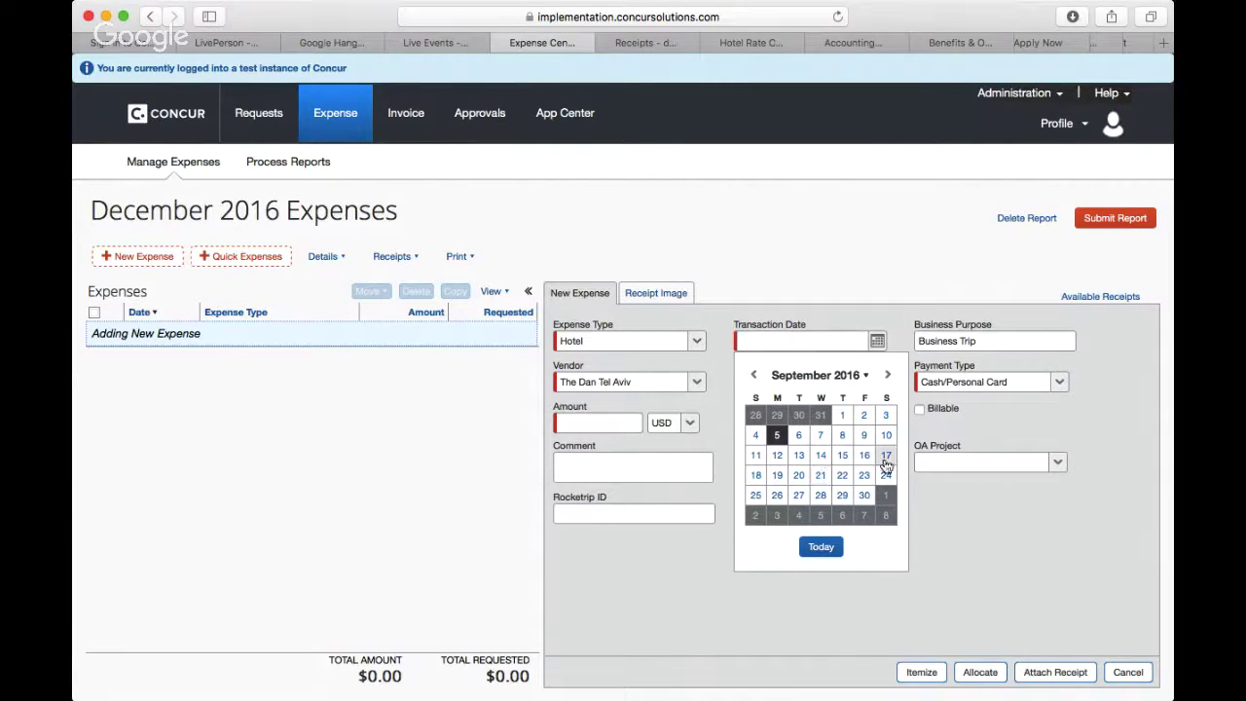
left_click(886, 461)
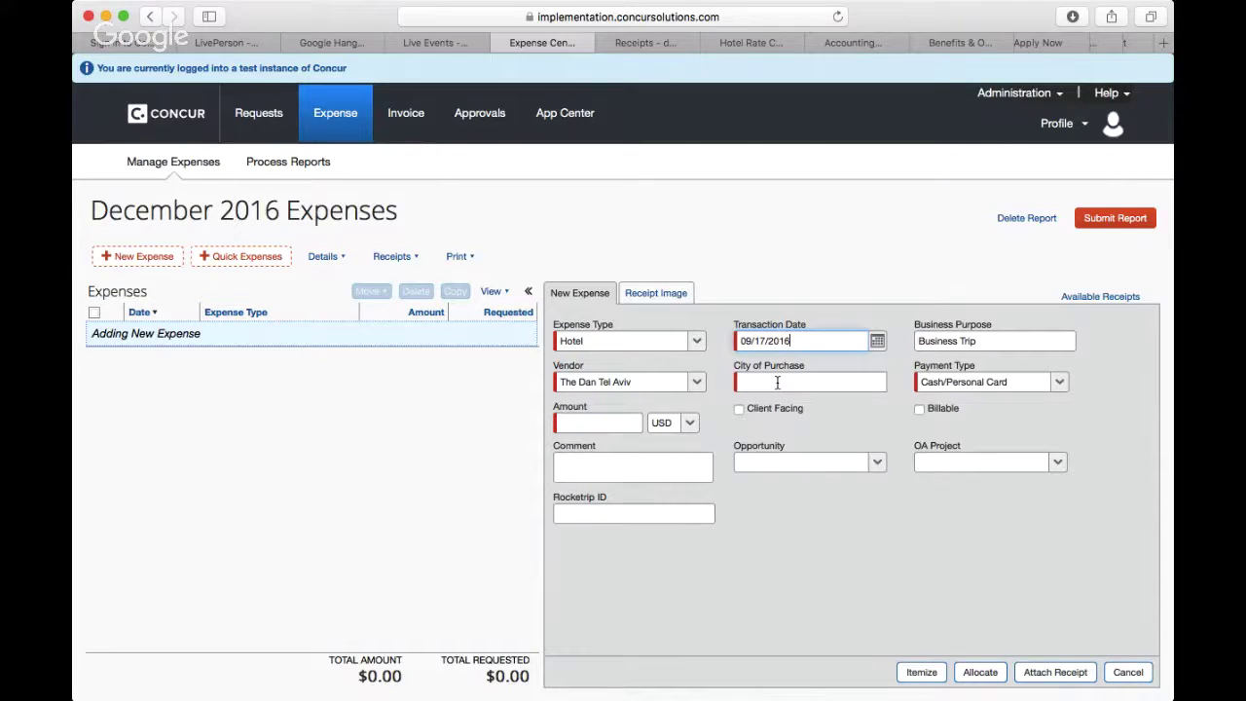
Step: Set the city of purchase to Tel Aviv, ISRAEL, switching the currency to ILS
left_click(777, 381)
type("Te")
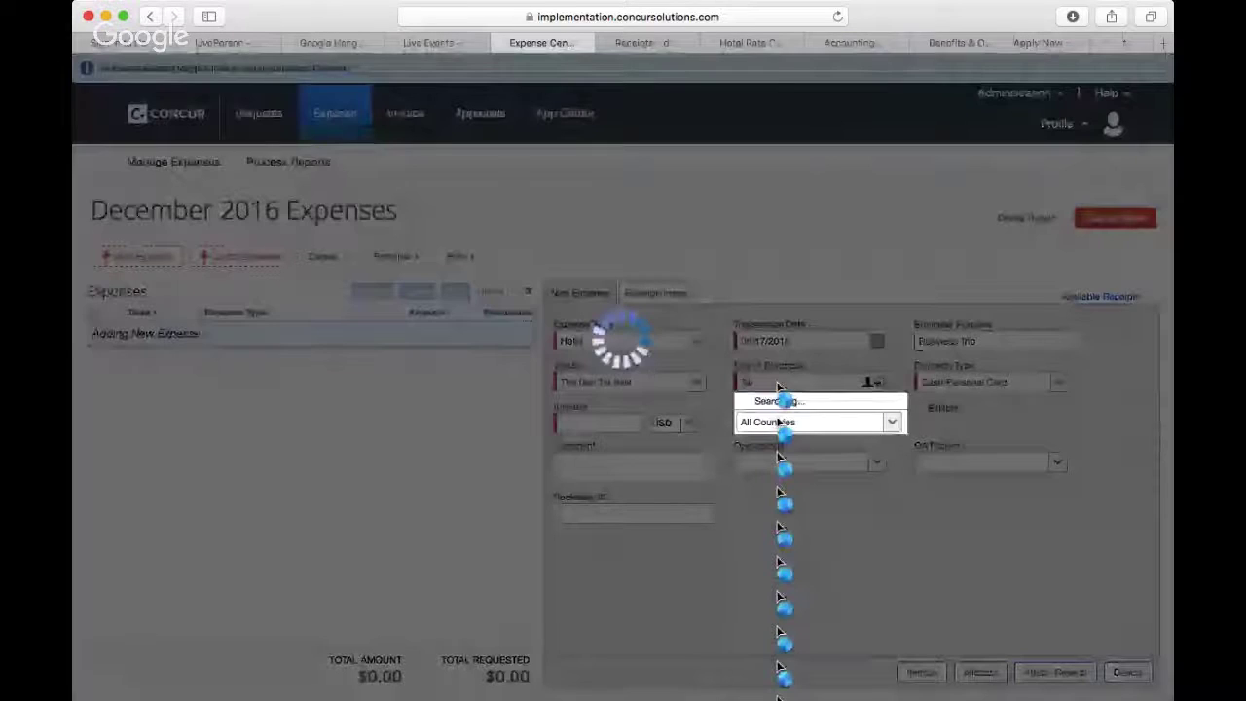
left_click(779, 401)
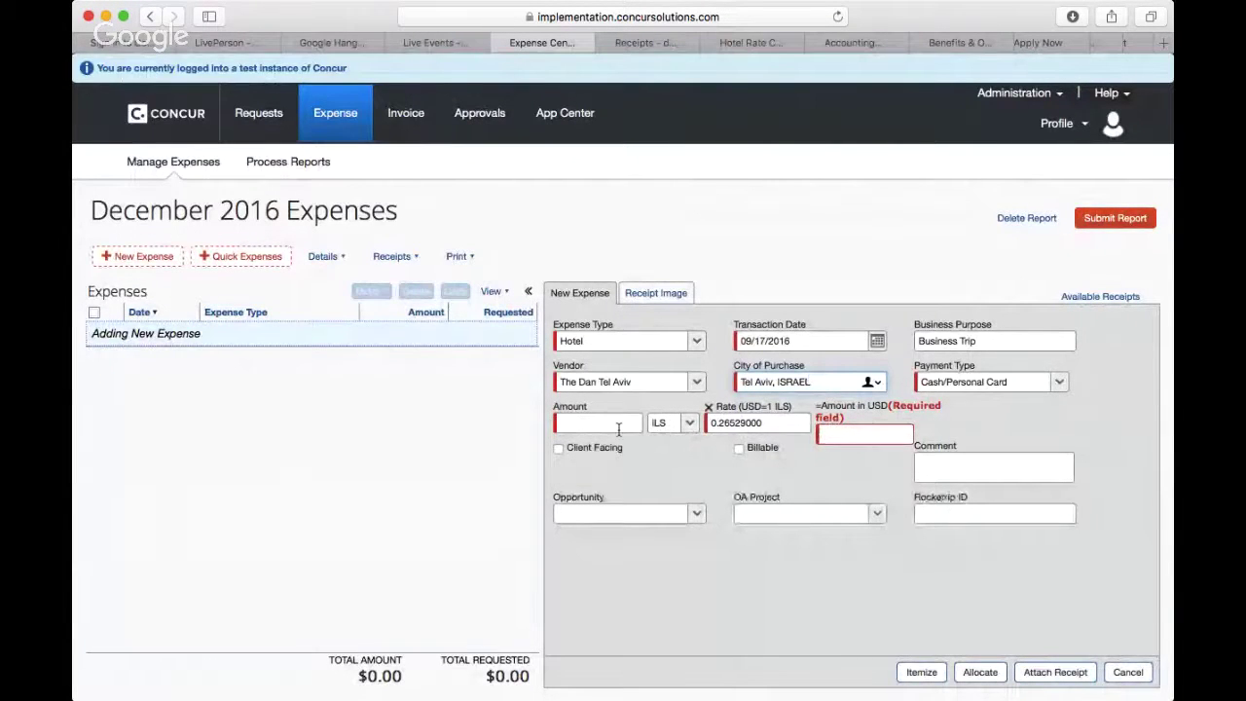
left_click(648, 294)
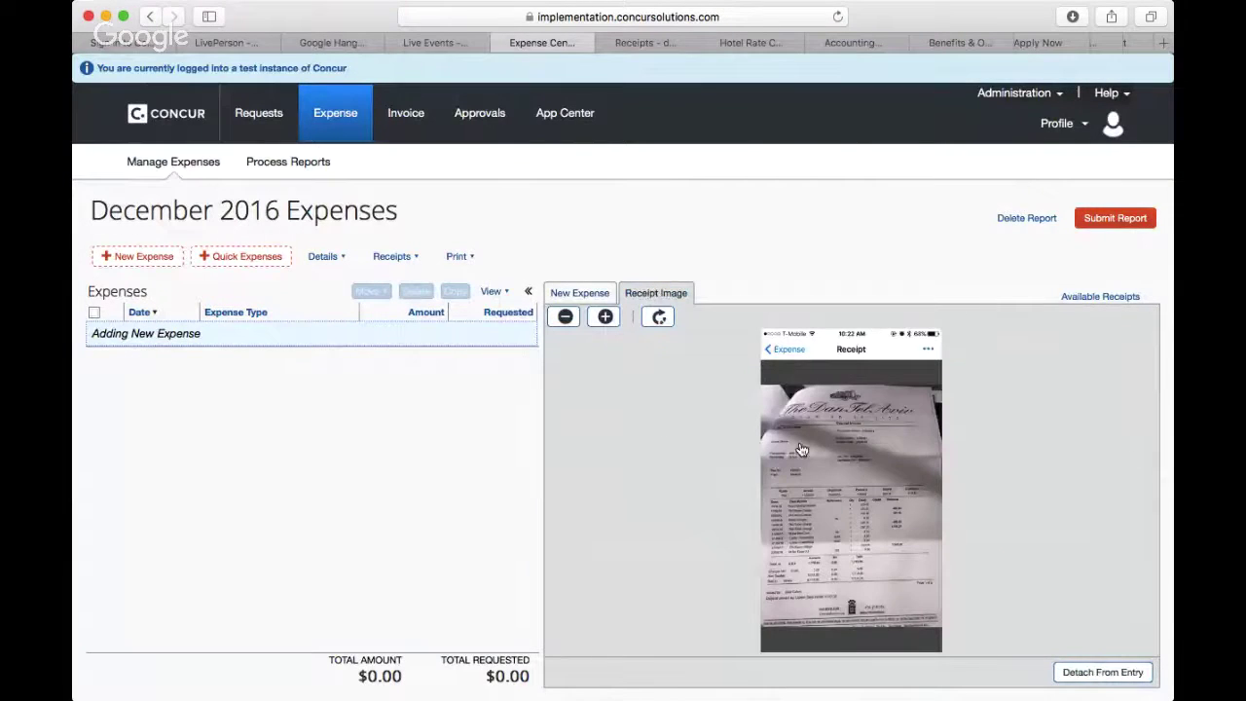
Step: Zoom the hotel receipt in three times and scroll down to its charges and totals
left_click(606, 317)
left_click(606, 317)
left_click(606, 317)
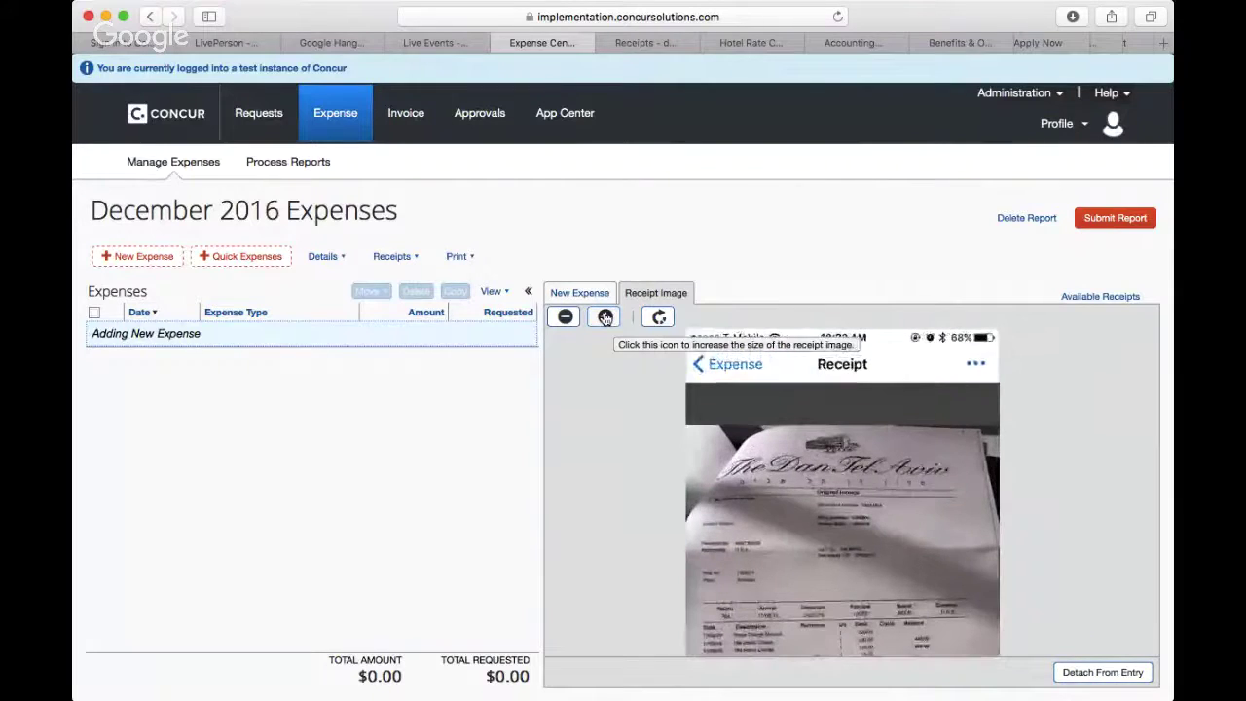
scroll(825, 495, "down", 3)
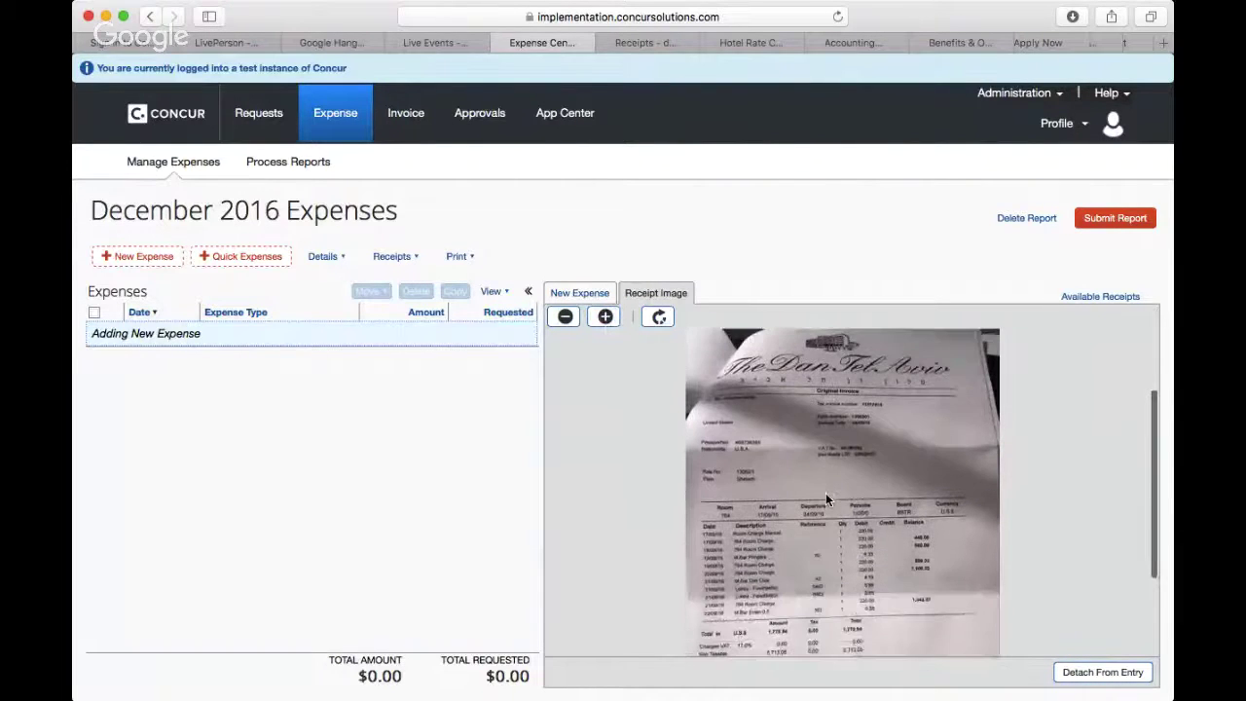
scroll(826, 497, "down", 3)
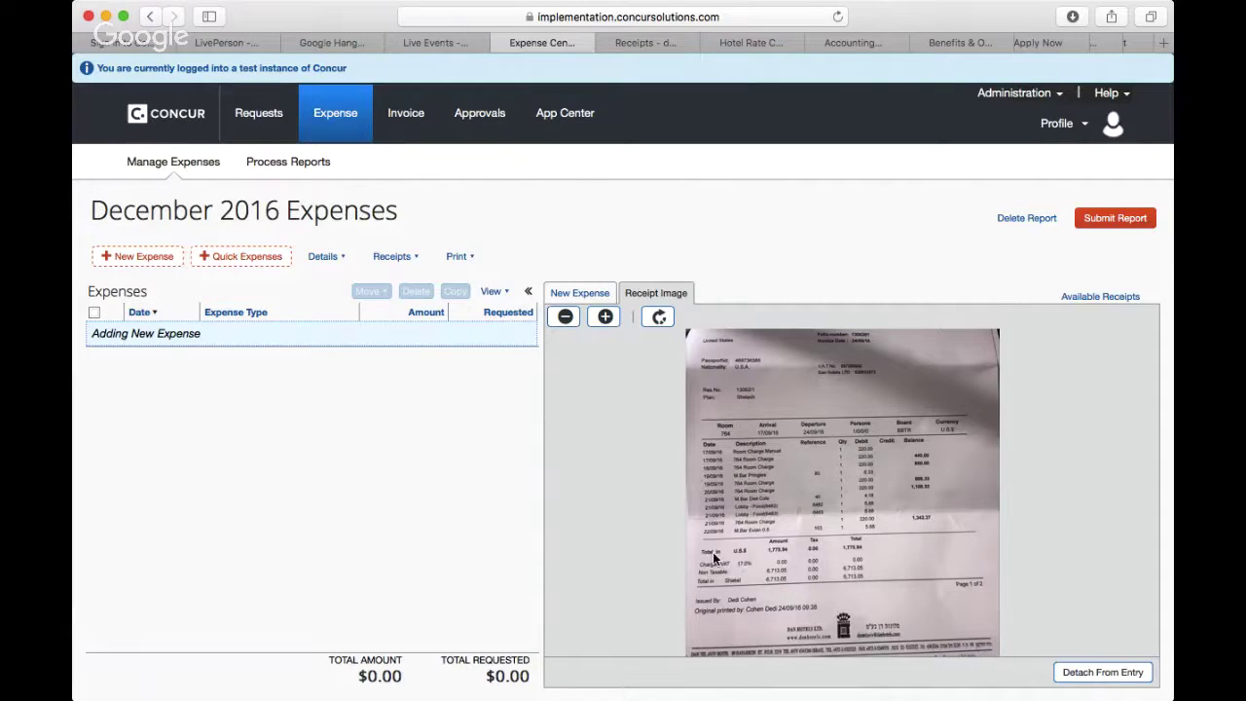
Step: Enter 6713.05 ILS as the amount, accept 1,780.91 USD, and save for itemizing
left_click(587, 297)
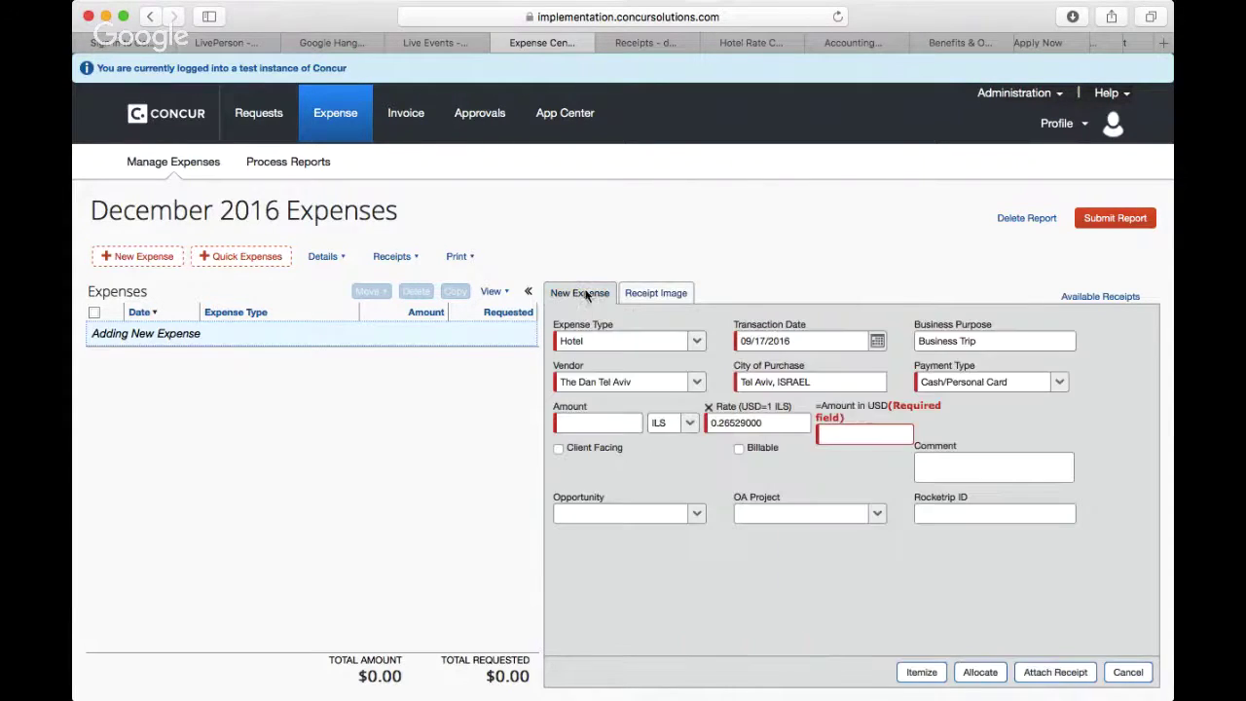
left_click(595, 423)
type("6713.05")
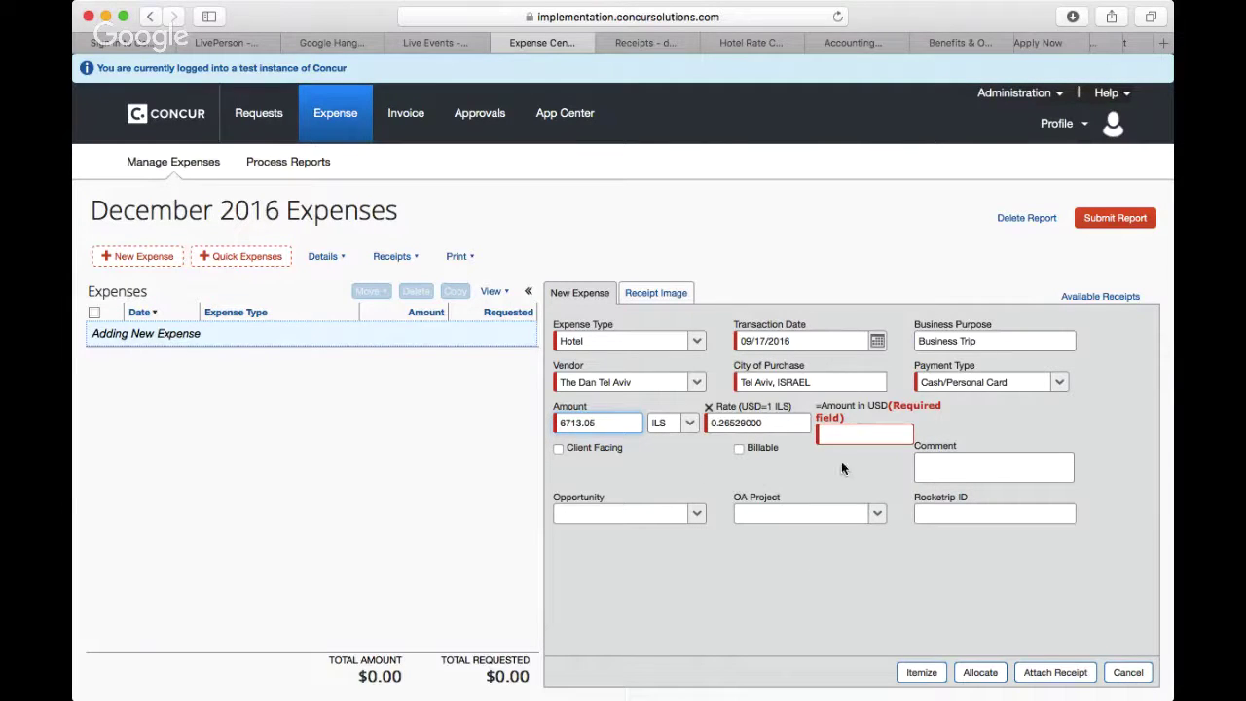
left_click(877, 428)
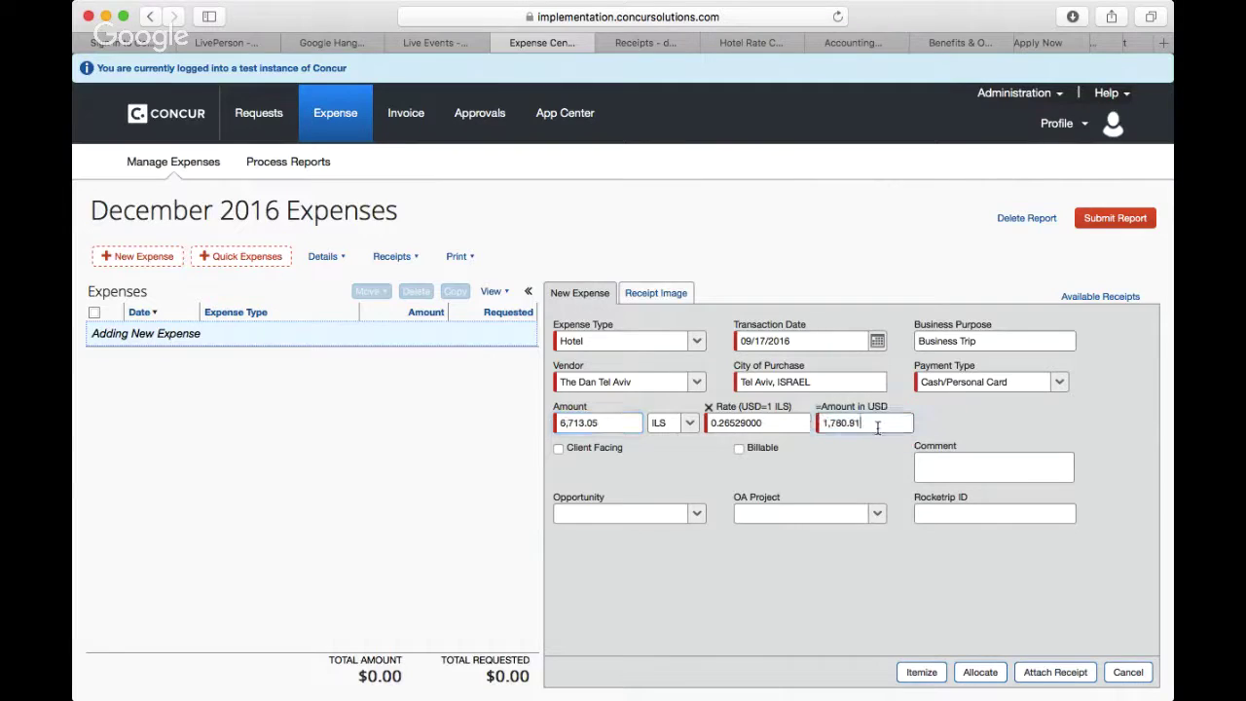
left_click(848, 474)
left_click(920, 672)
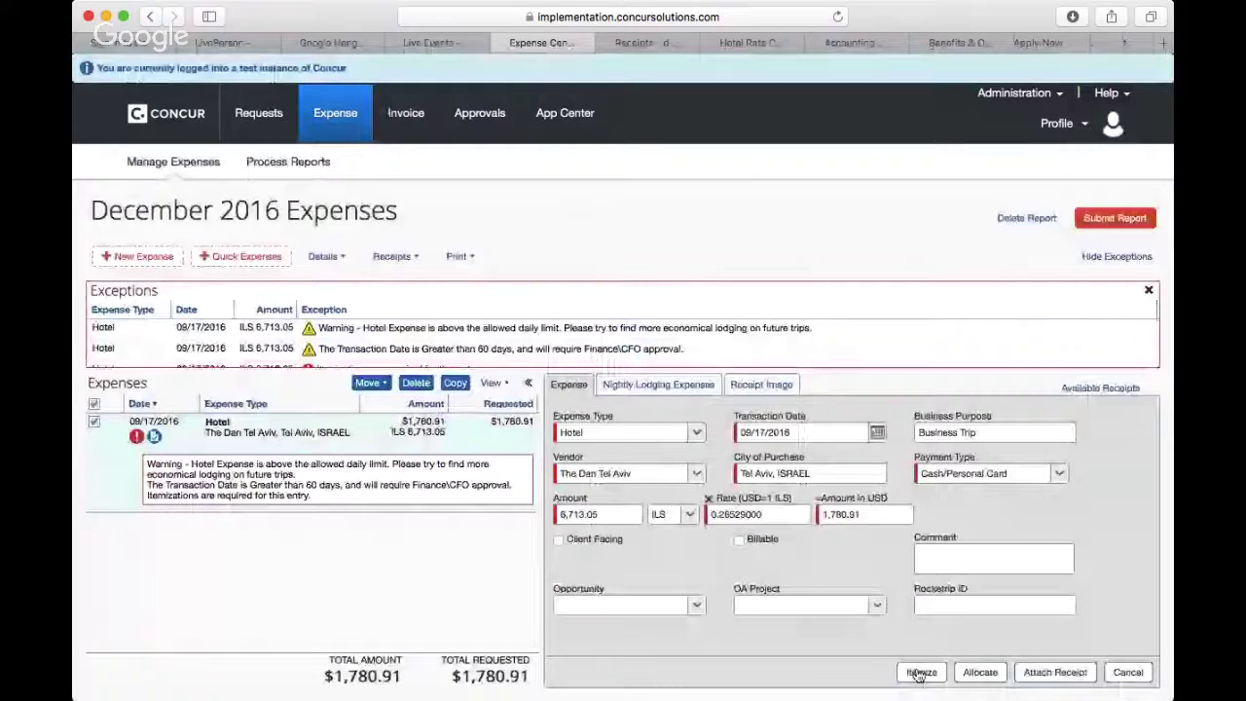
Step: Open the nightly lodging breakdown and its check-out and check-in date calendars
left_click(921, 671)
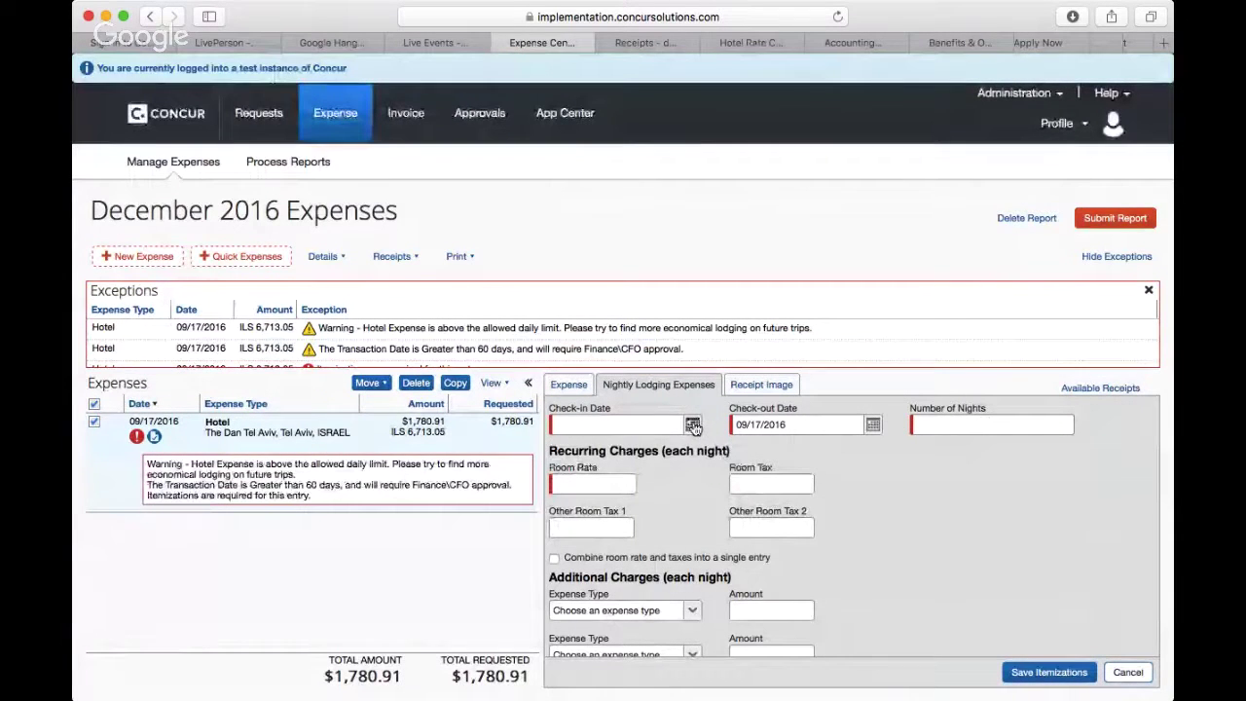
left_click(874, 425)
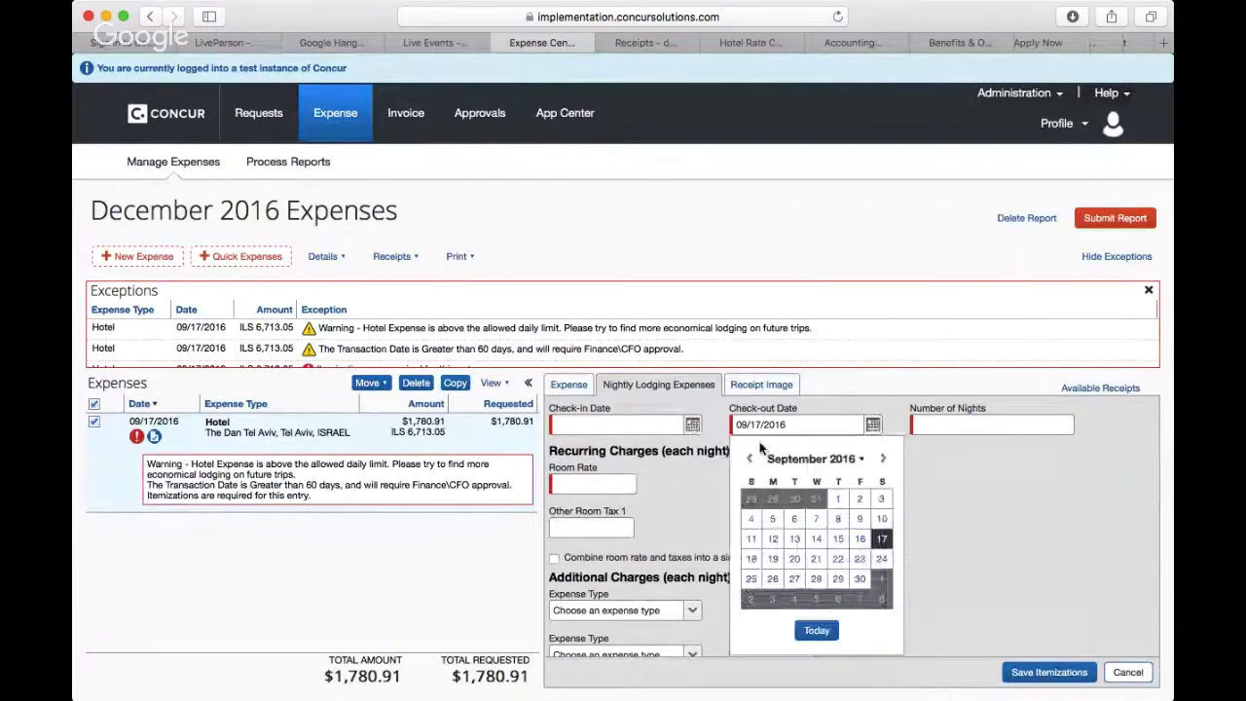
left_click(693, 425)
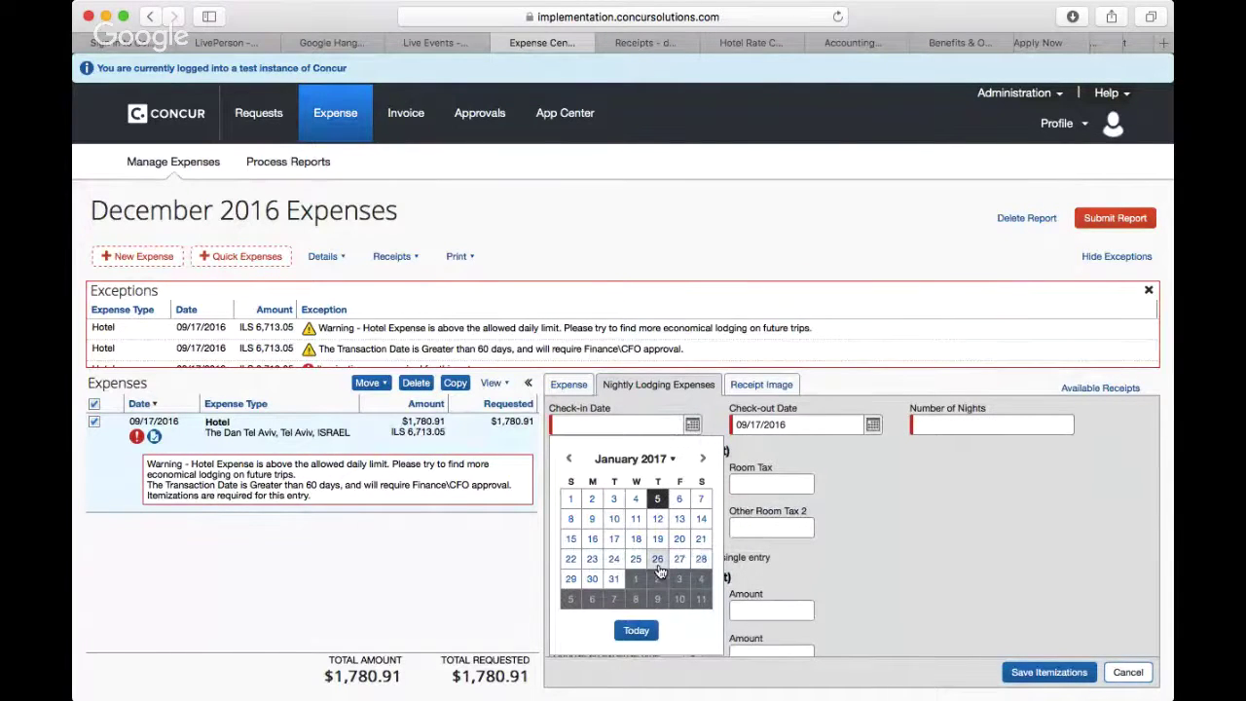
Step: Enlarge the receipt image and scroll through the invoice's stay dates and charges
left_click(759, 385)
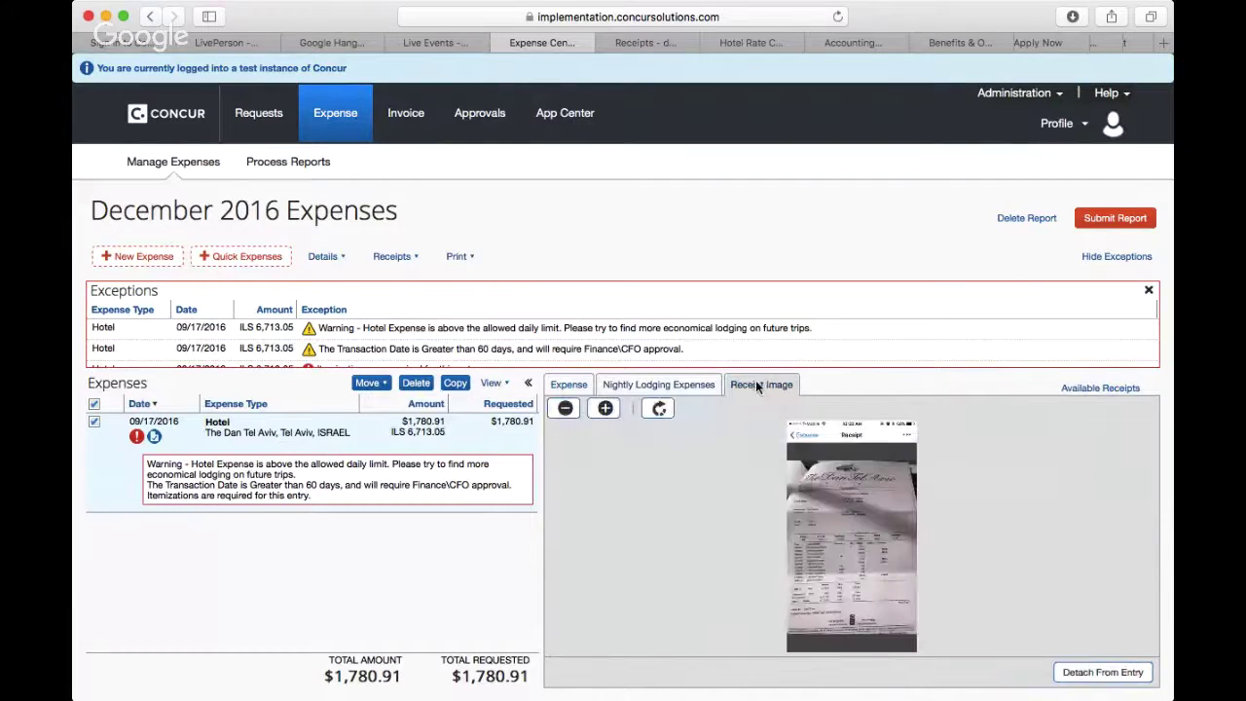
left_click(605, 409)
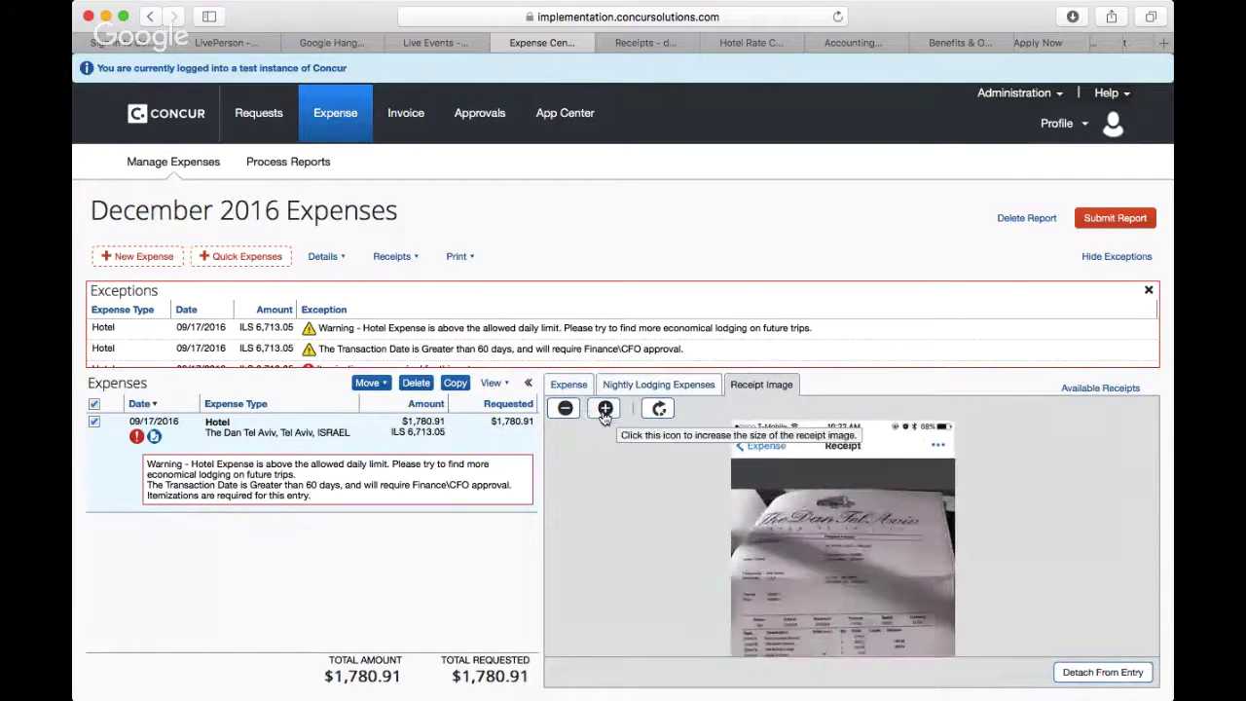
left_click(604, 409)
left_click(605, 409)
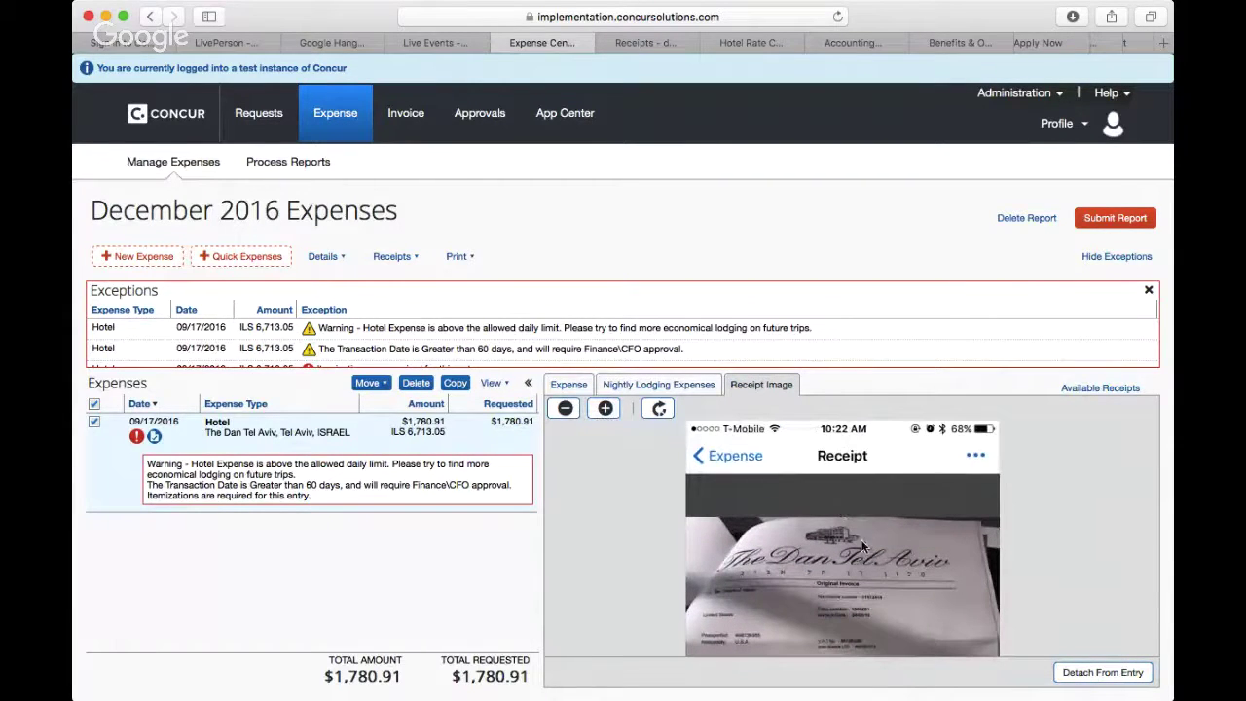
scroll(849, 550, "down", 3)
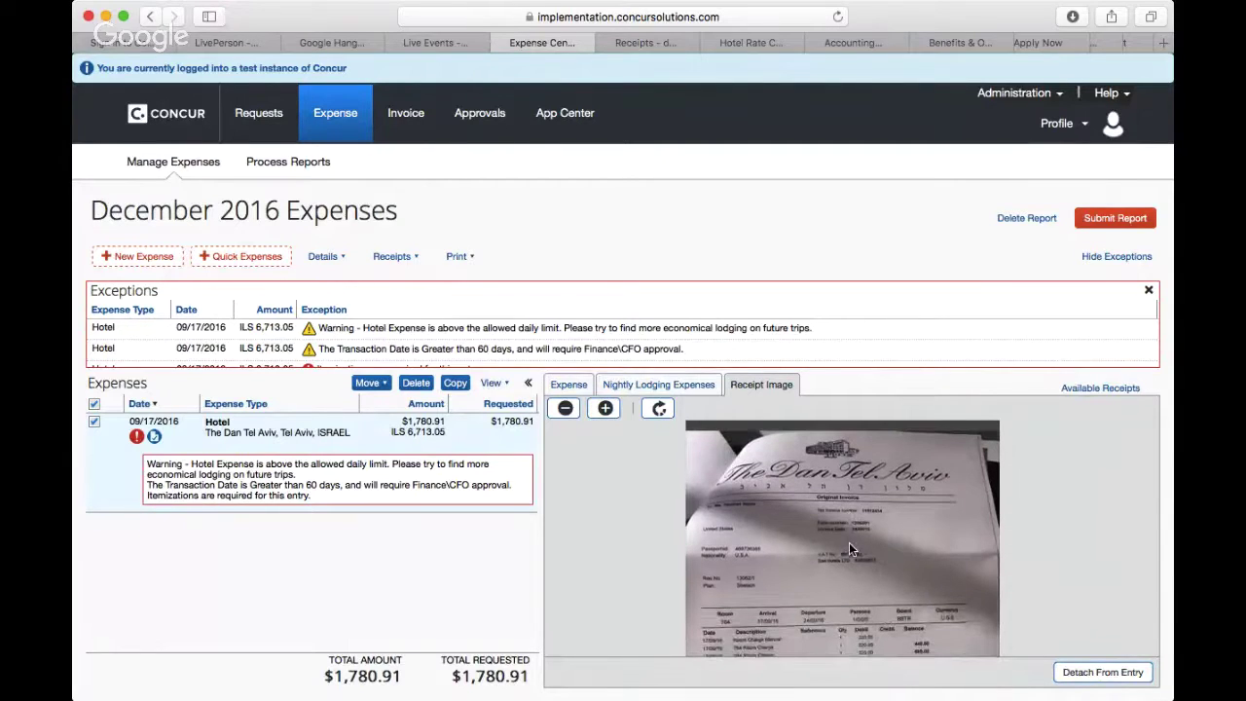
scroll(849, 550, "down", 3)
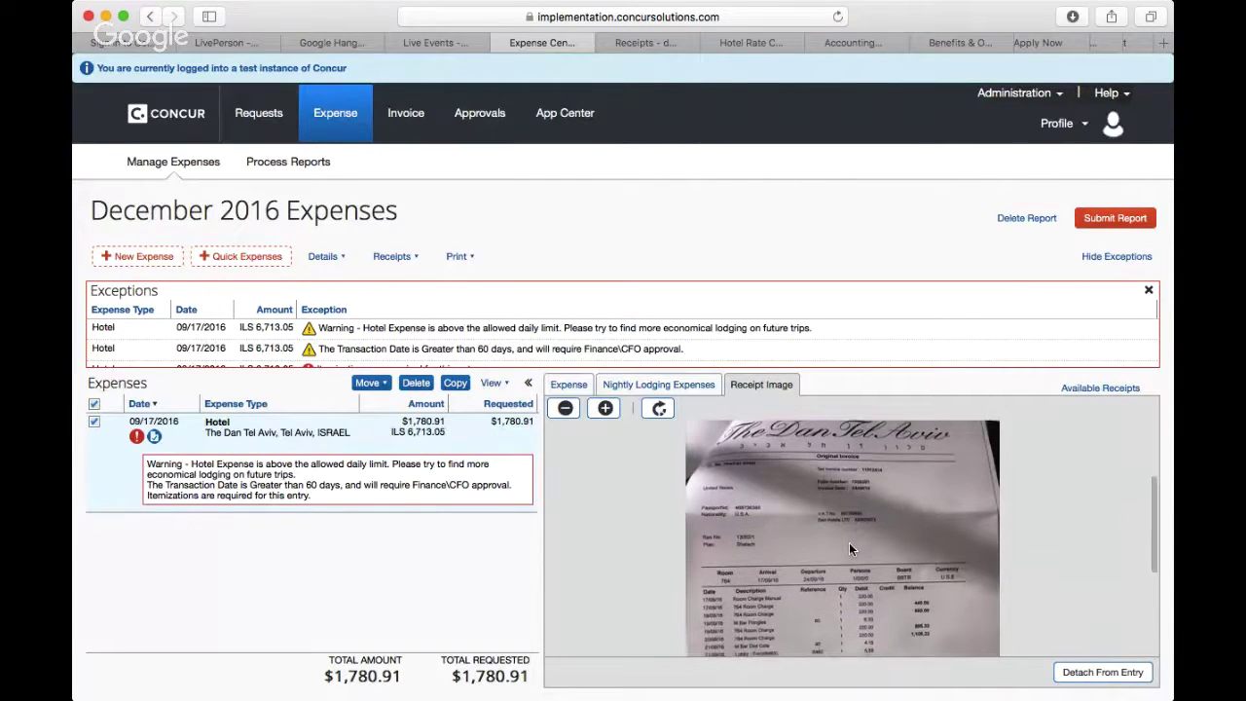
scroll(849, 548, "down", 2)
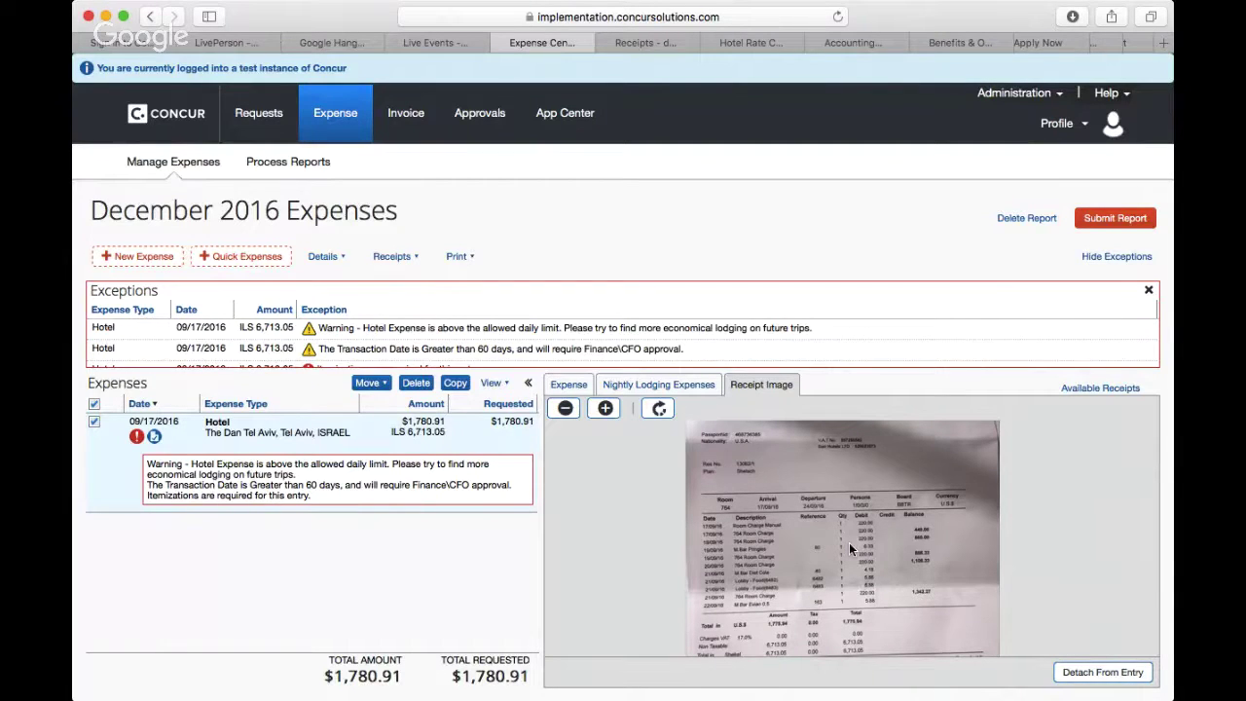
scroll(850, 550, "down", 2)
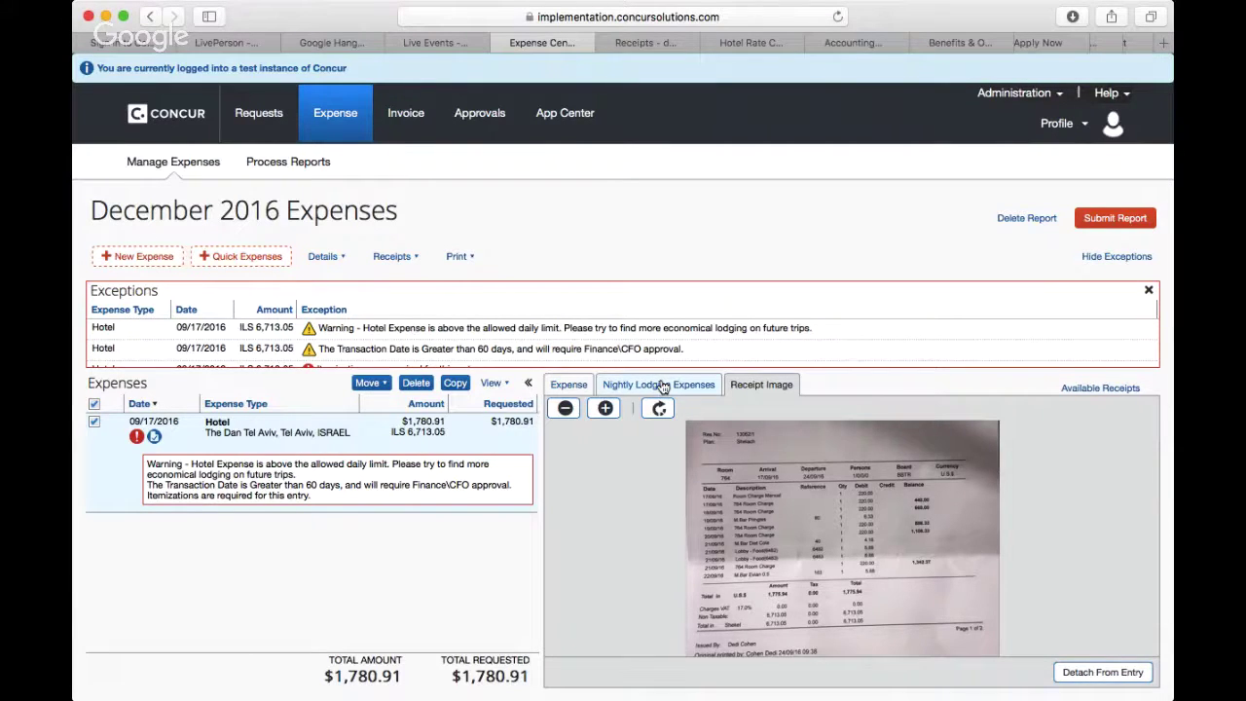
Step: Set the hotel stay to check in 09/17/2016 and check out 09/22/2016
left_click(662, 387)
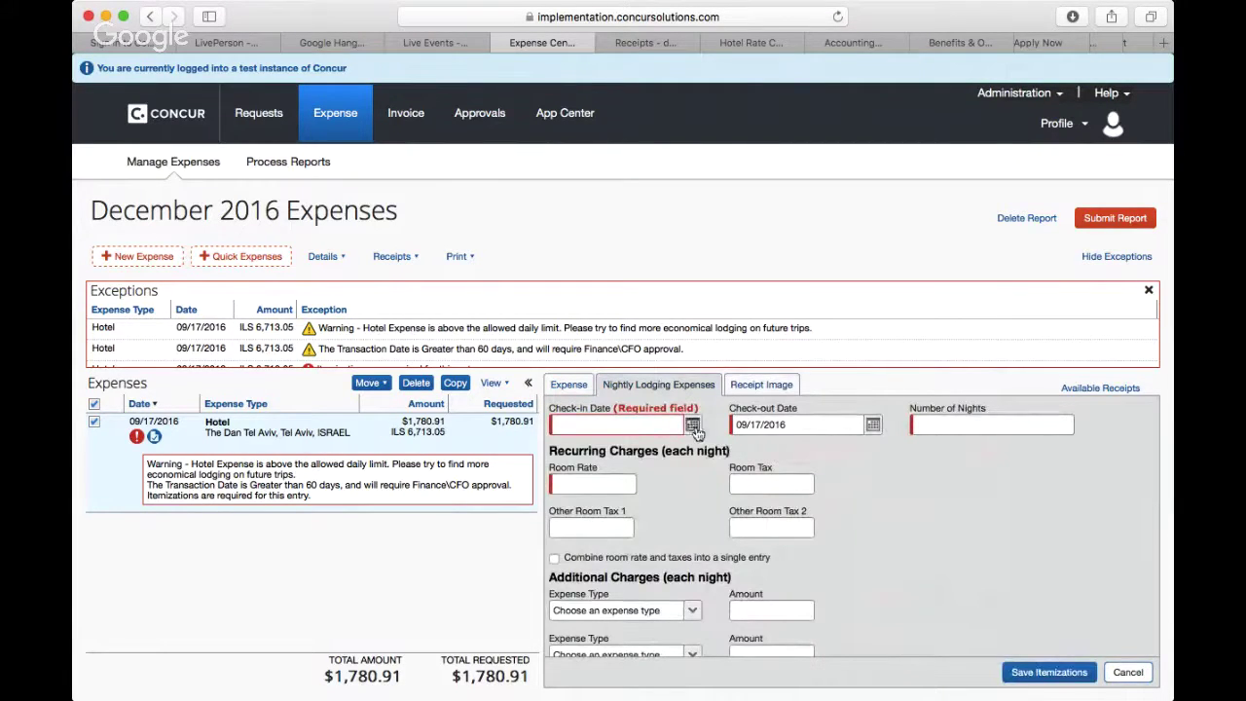
left_click(693, 425)
left_click(568, 460)
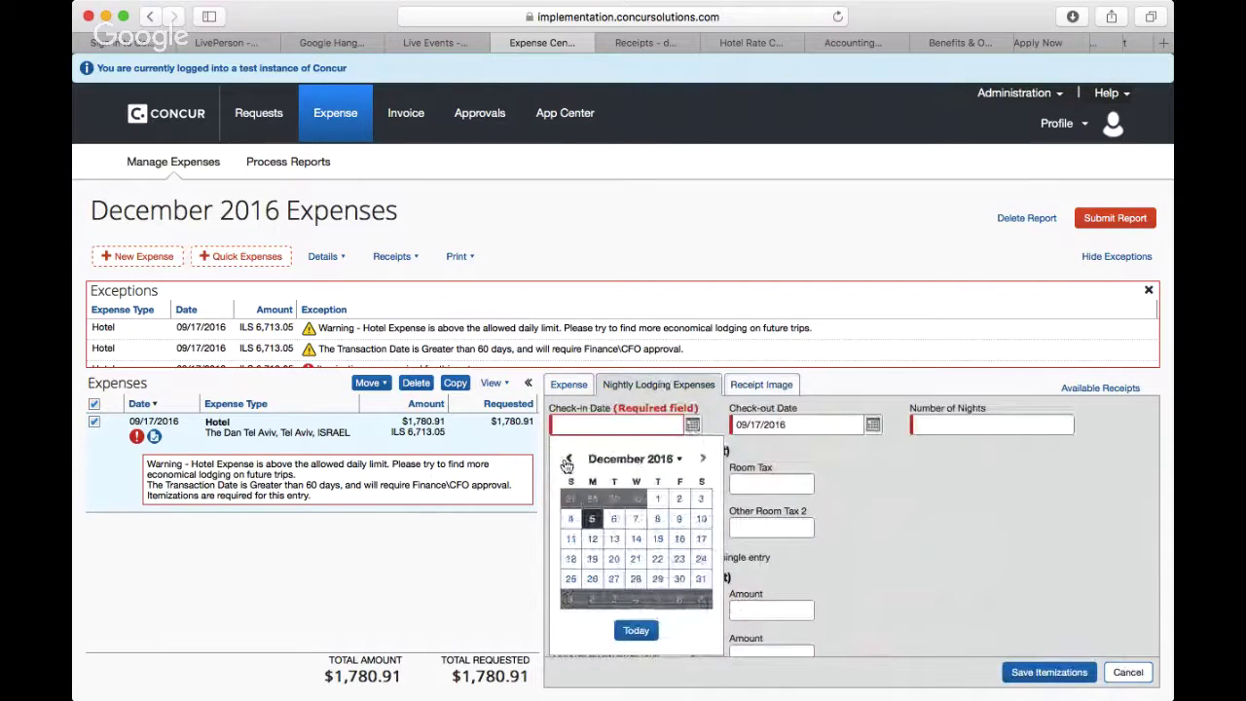
left_click(569, 459)
left_click(569, 458)
left_click(568, 459)
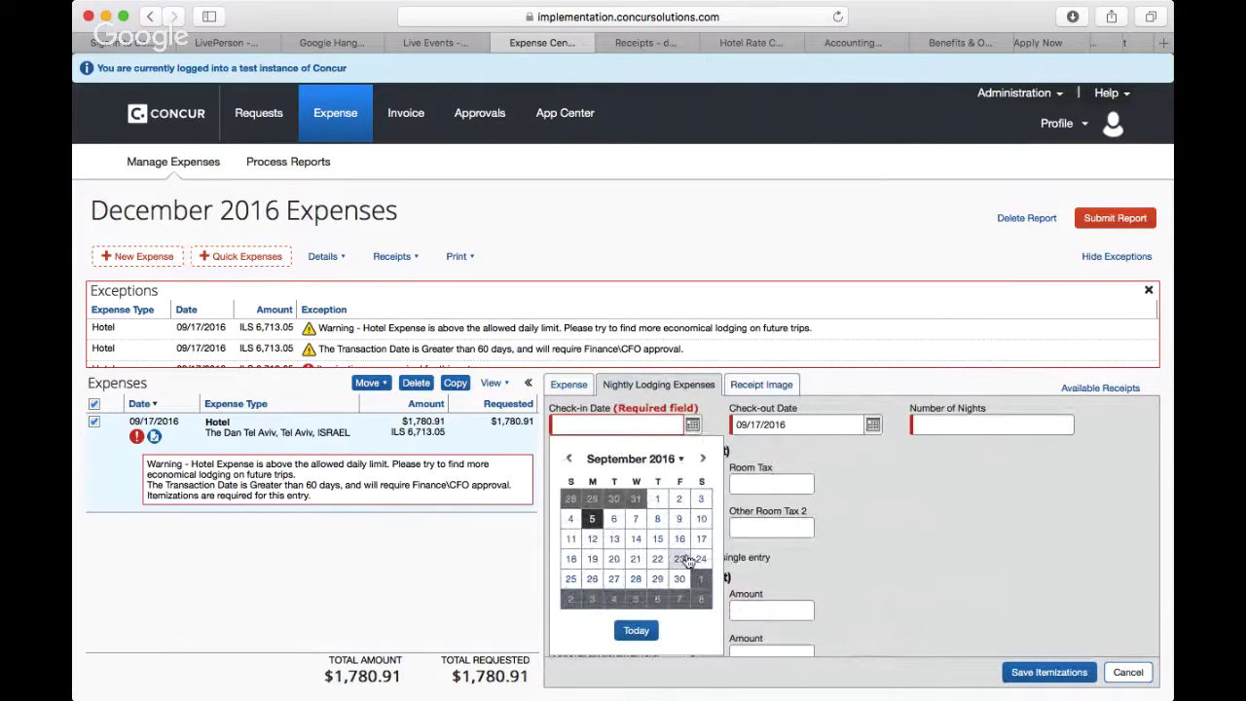
left_click(701, 538)
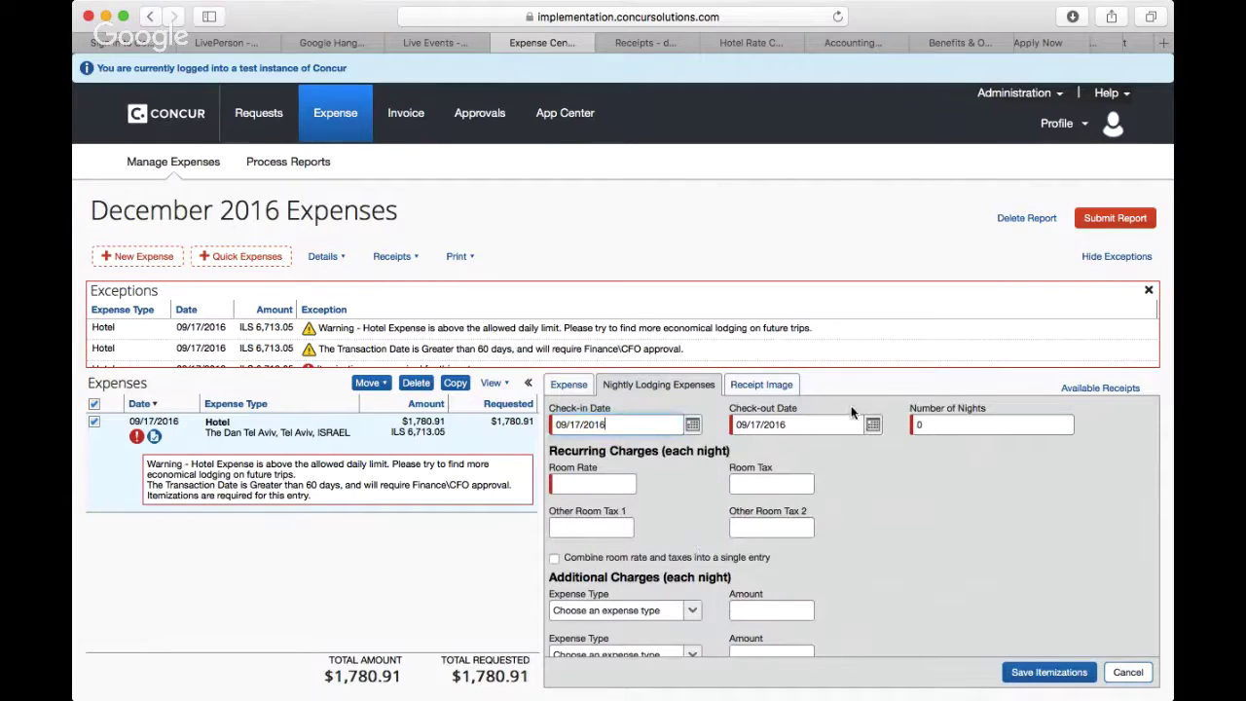
left_click(874, 424)
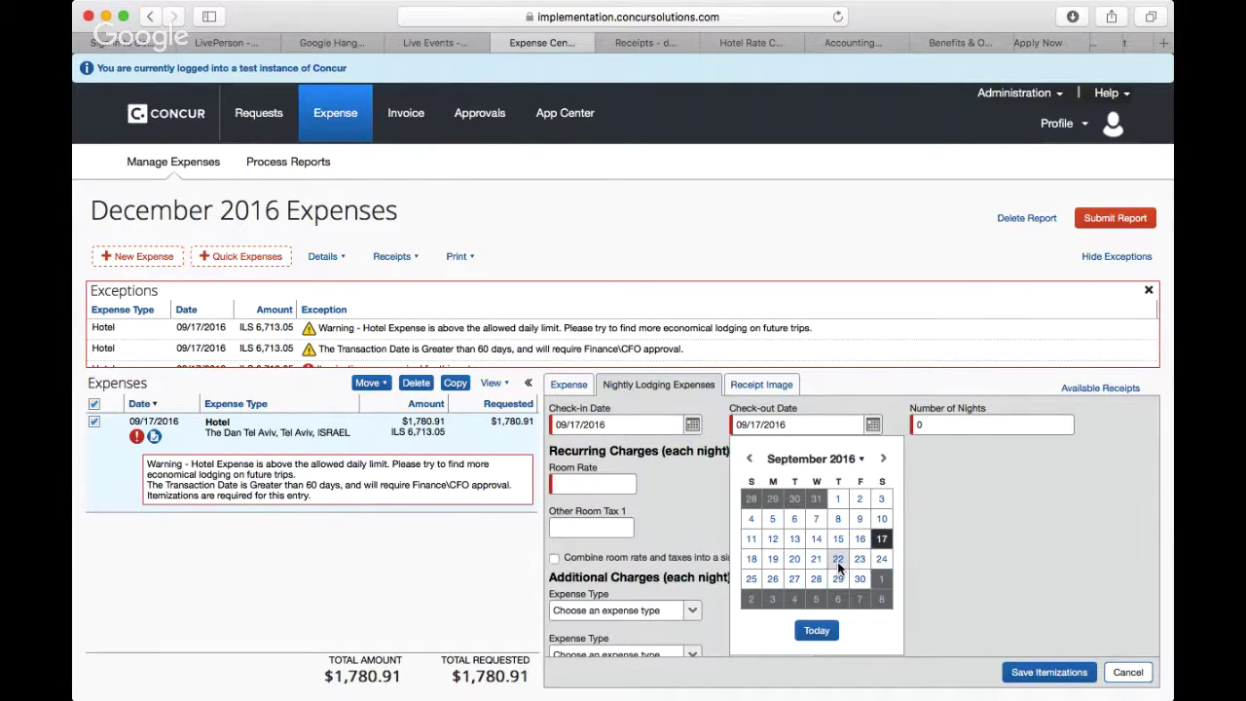
left_click(838, 562)
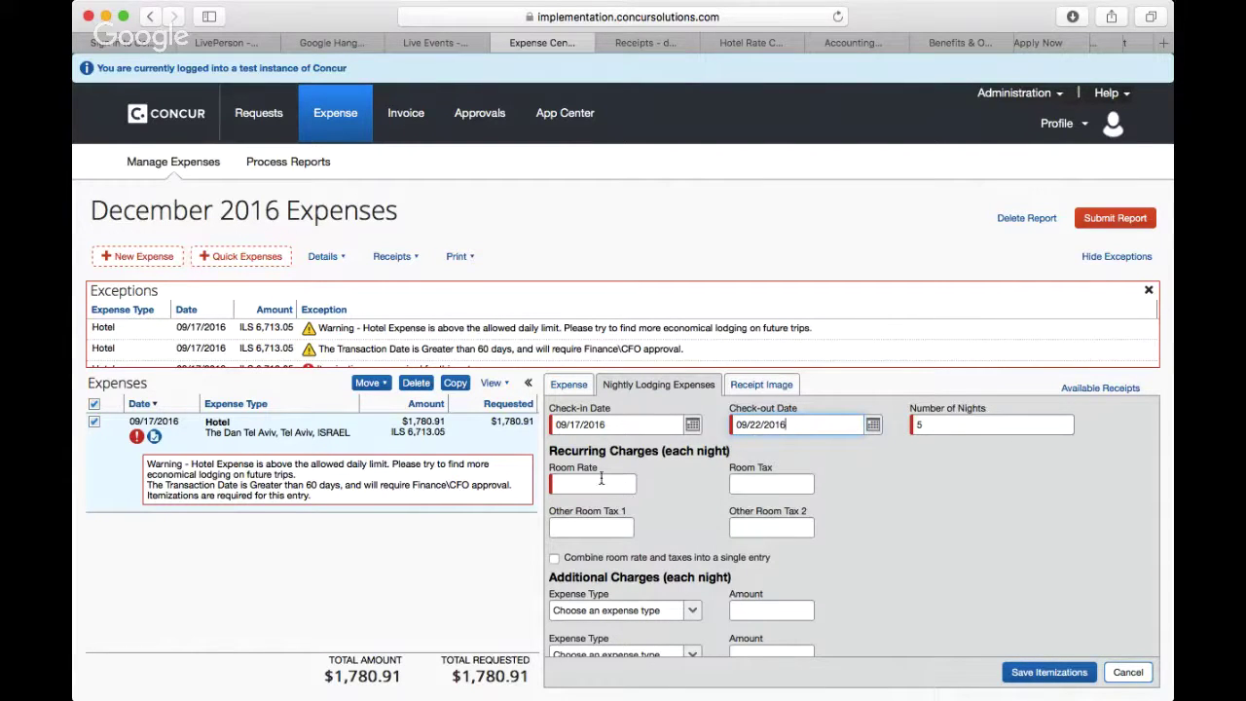
Step: Enlarge the hotel receipt and scroll to its itemized nightly charges
left_click(772, 388)
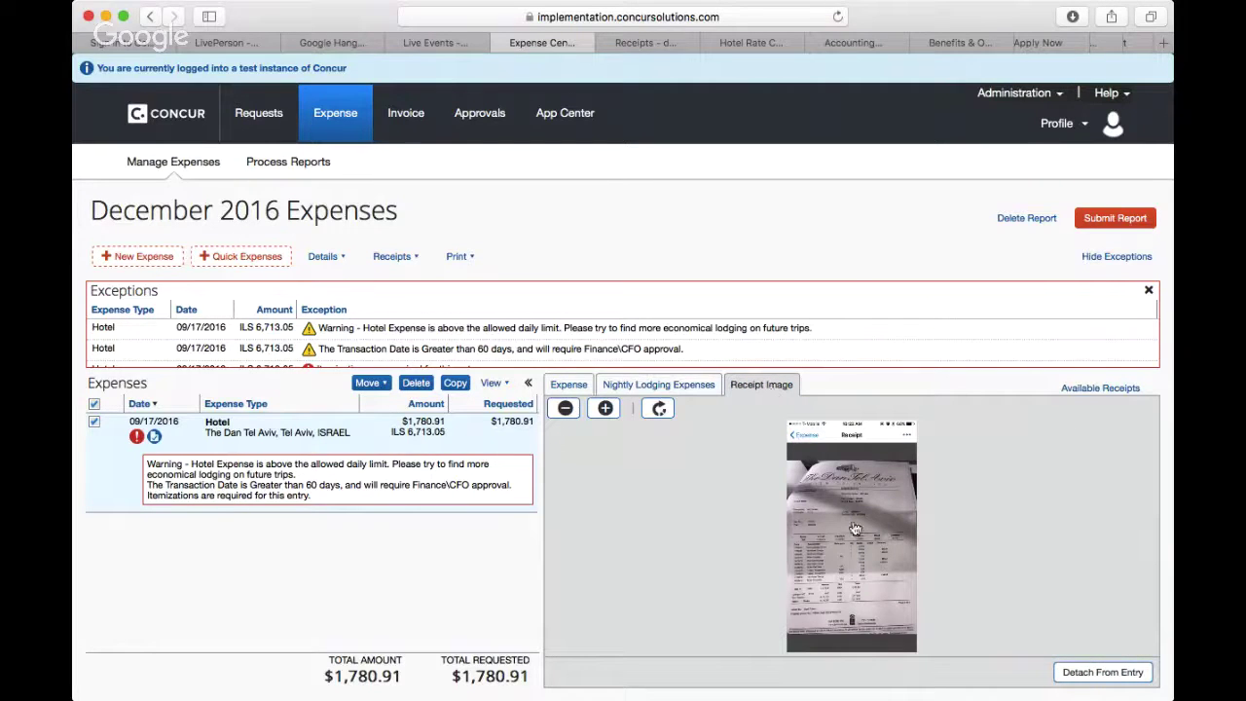
left_click(608, 409)
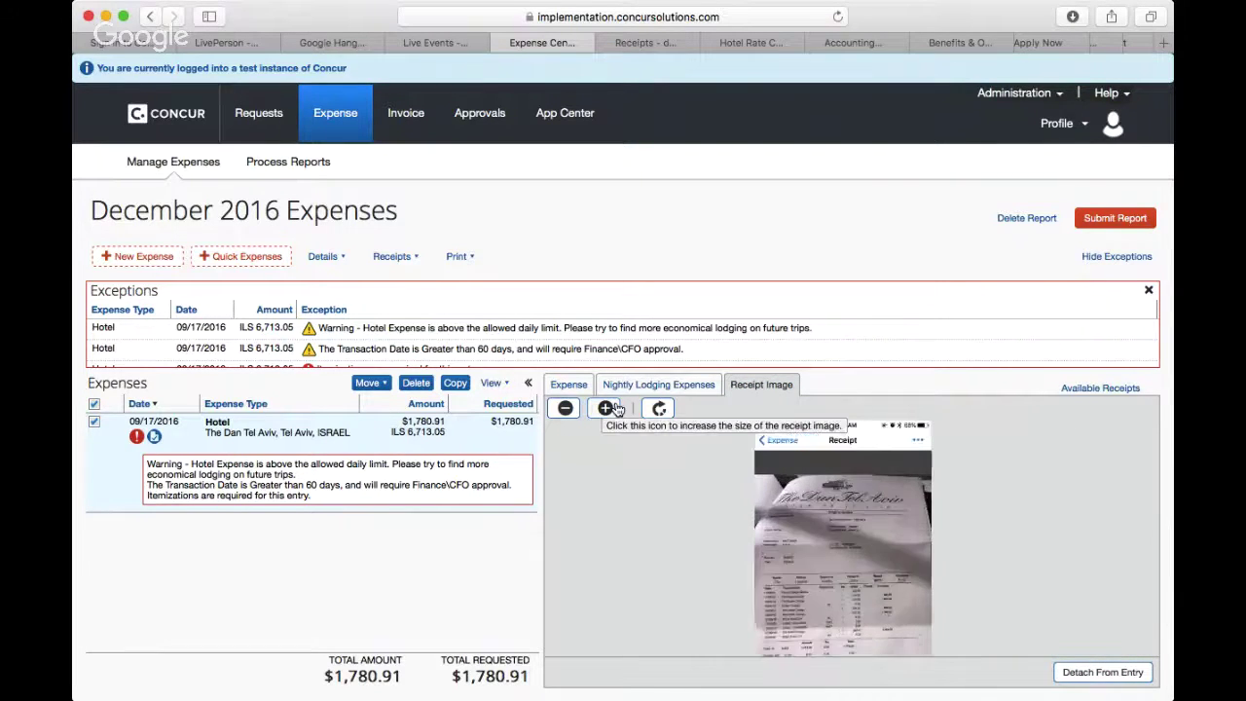
scroll(797, 569, "down", 10)
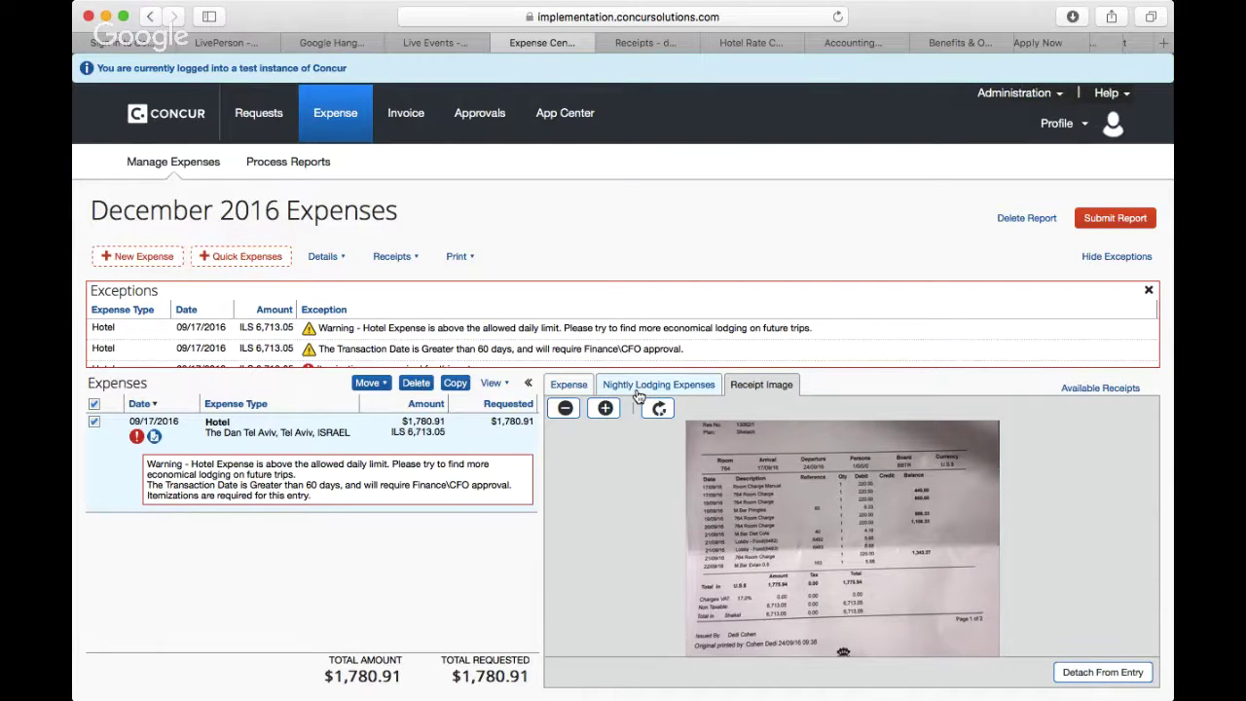
Step: Enter a 220.00 room rate for the nightly lodging and save the five Hotel itemizations
left_click(638, 389)
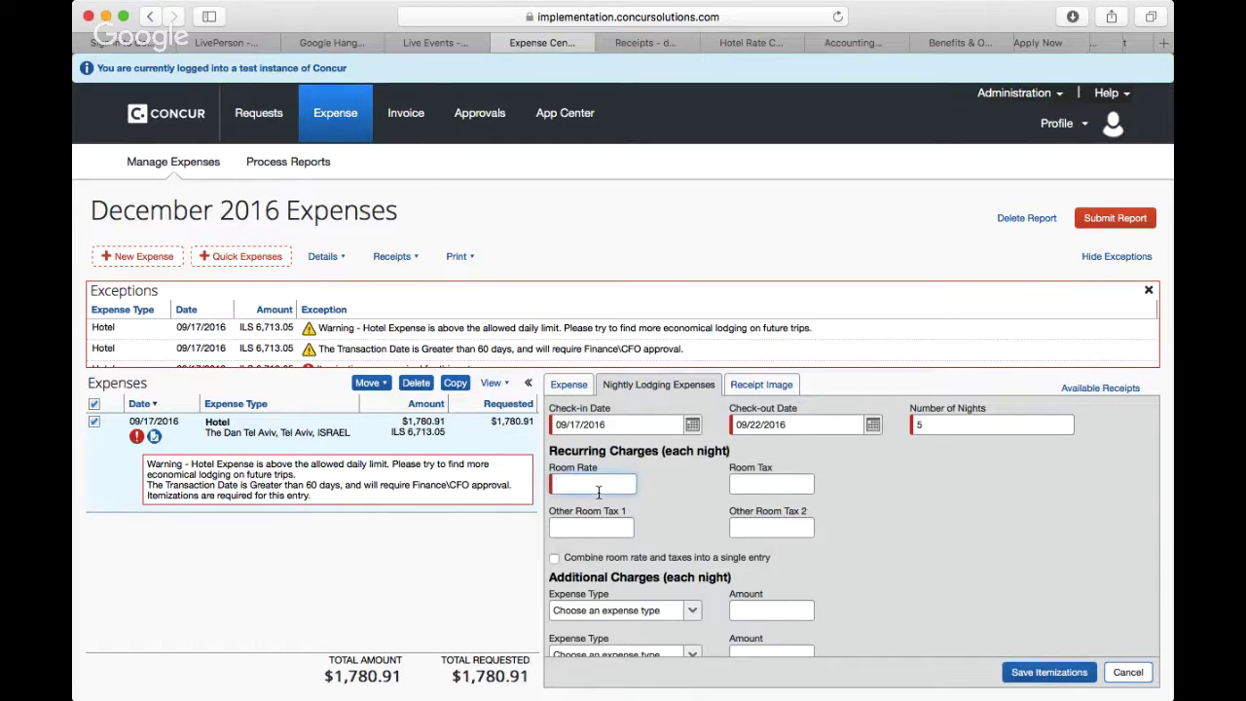
type("220")
left_click(900, 509)
scroll(1066, 622, "down", 1)
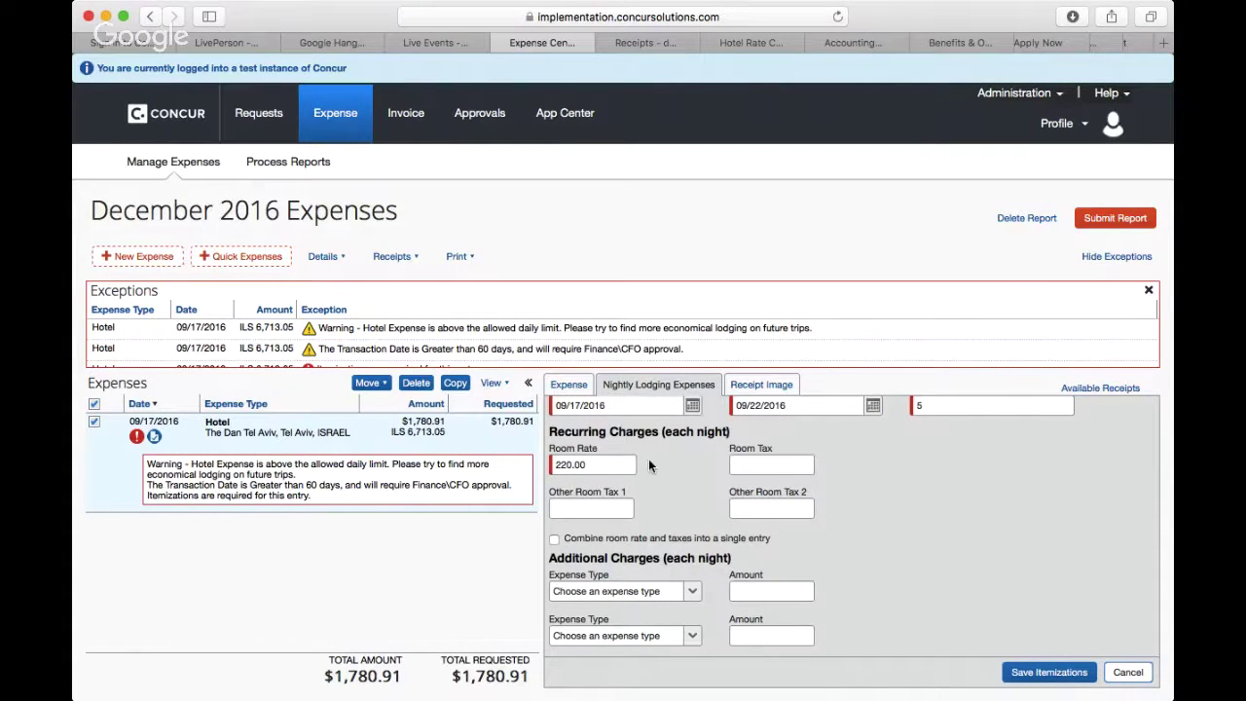
scroll(666, 490, "up", 1)
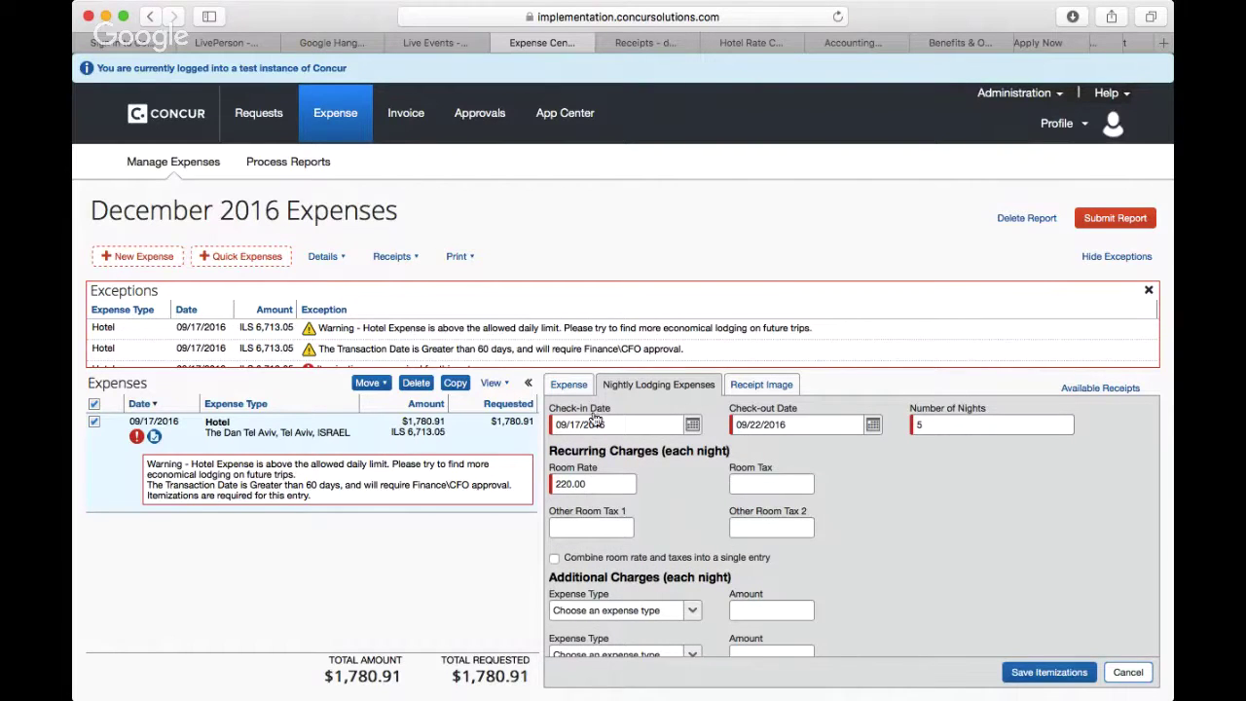
left_click(1029, 674)
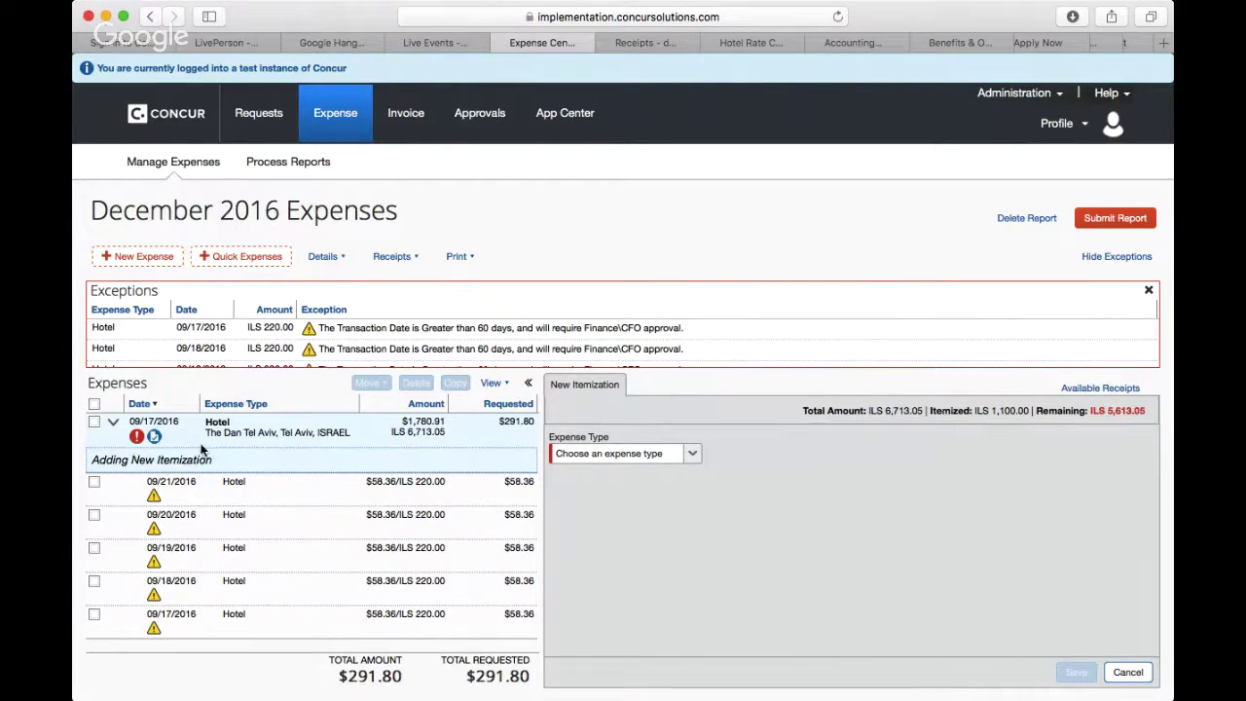
Step: Cancel the blank new itemization without choosing a type, then open the 09/21/2016 Hotel row
left_click(210, 443)
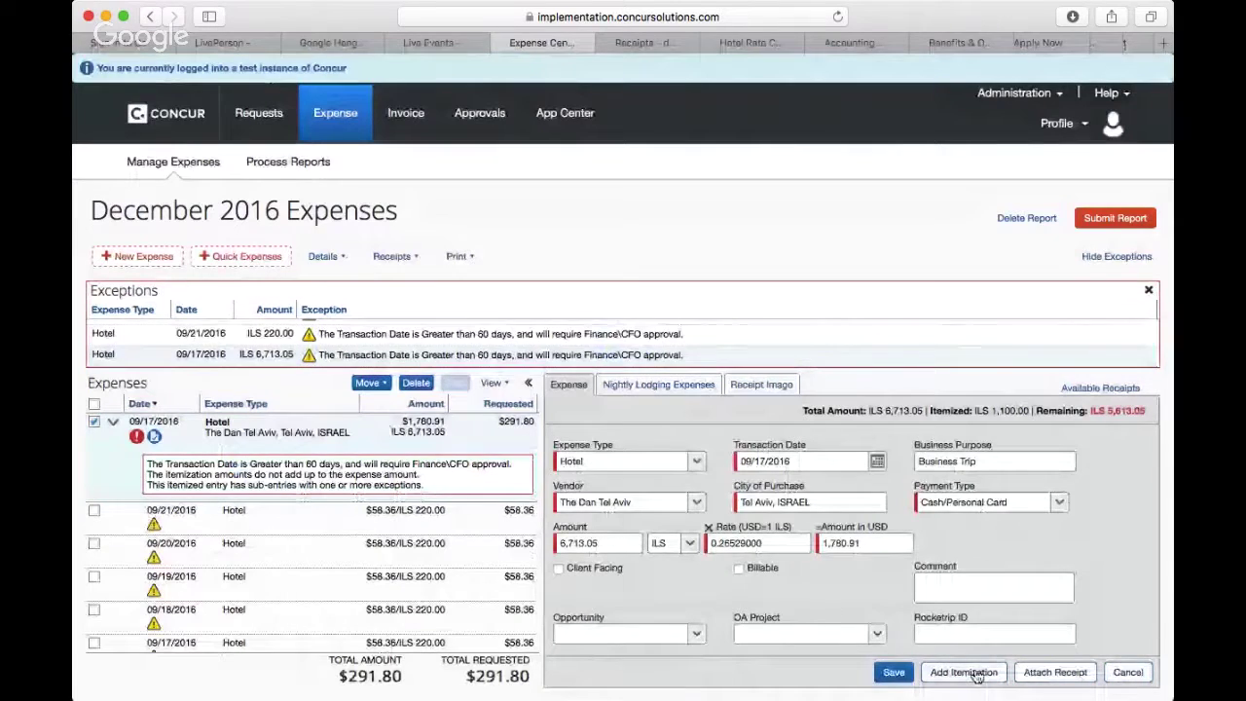
left_click(977, 672)
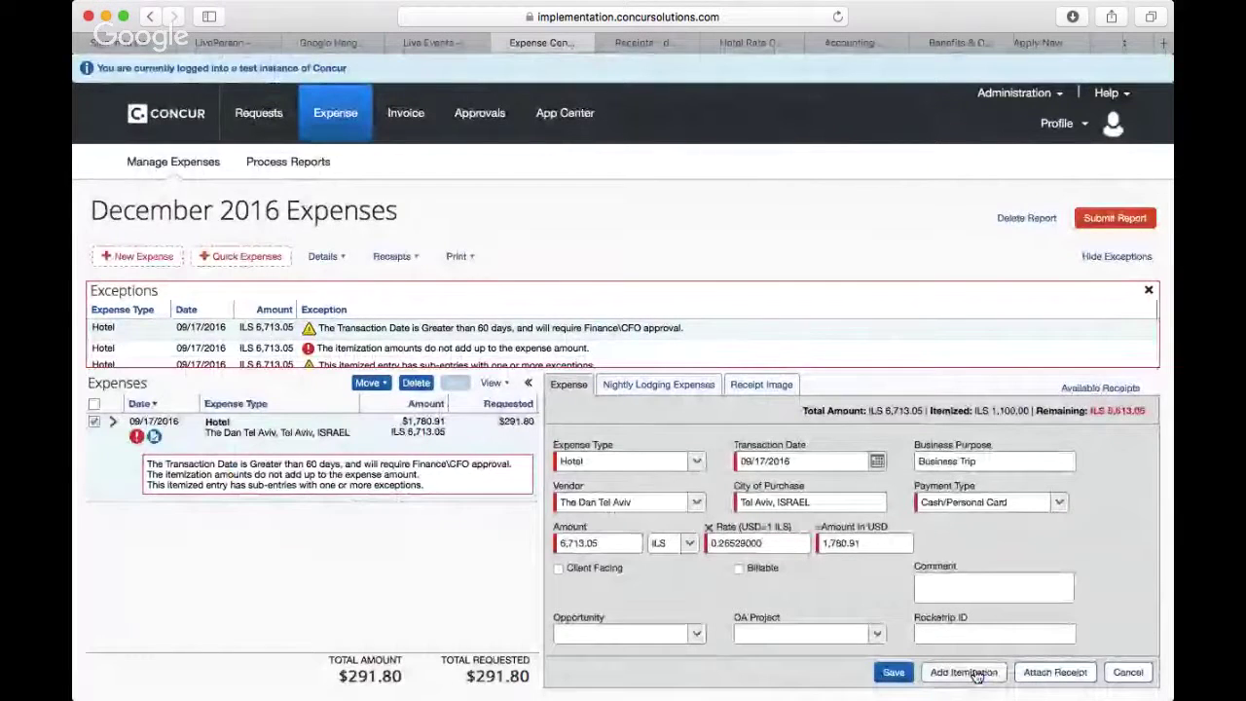
left_click(992, 674)
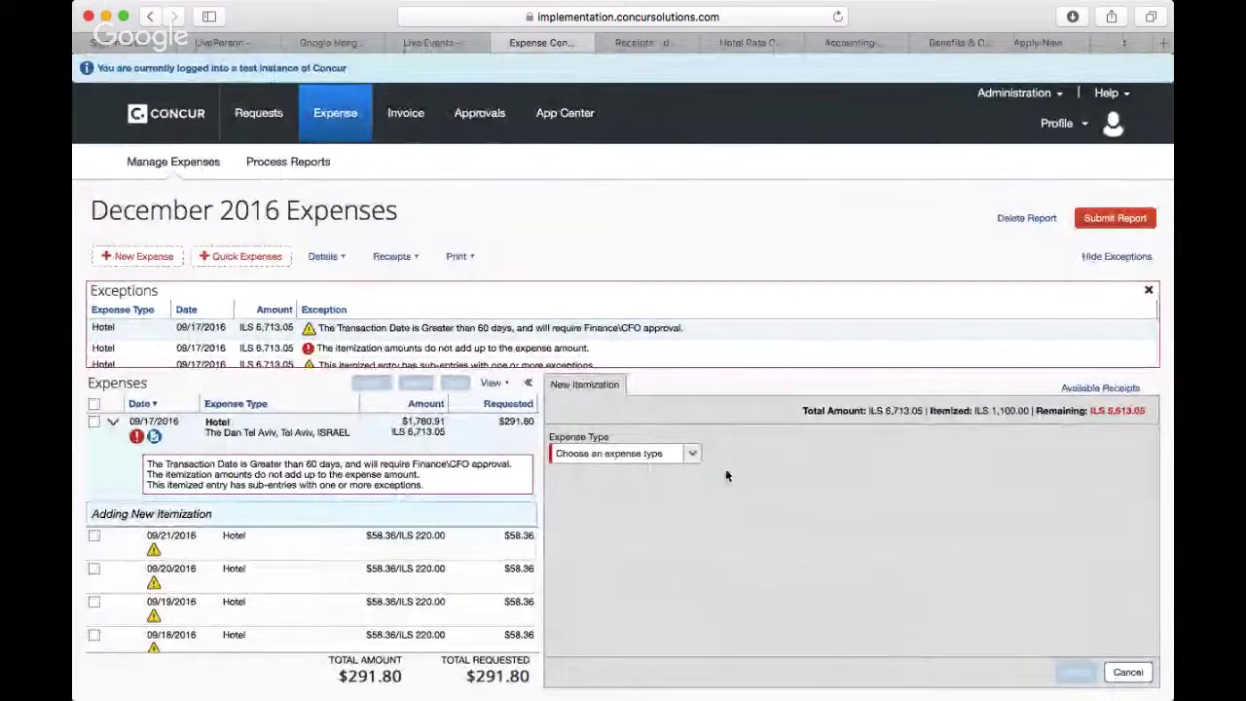
left_click(690, 455)
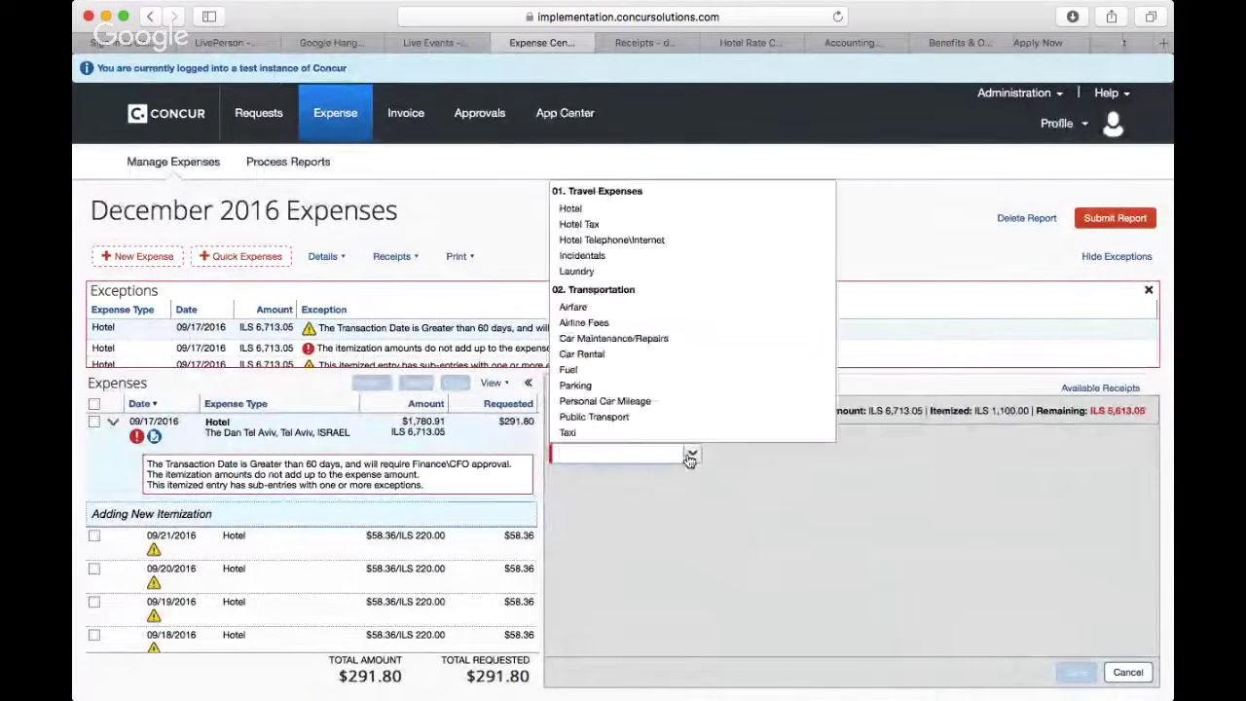
left_click(1133, 638)
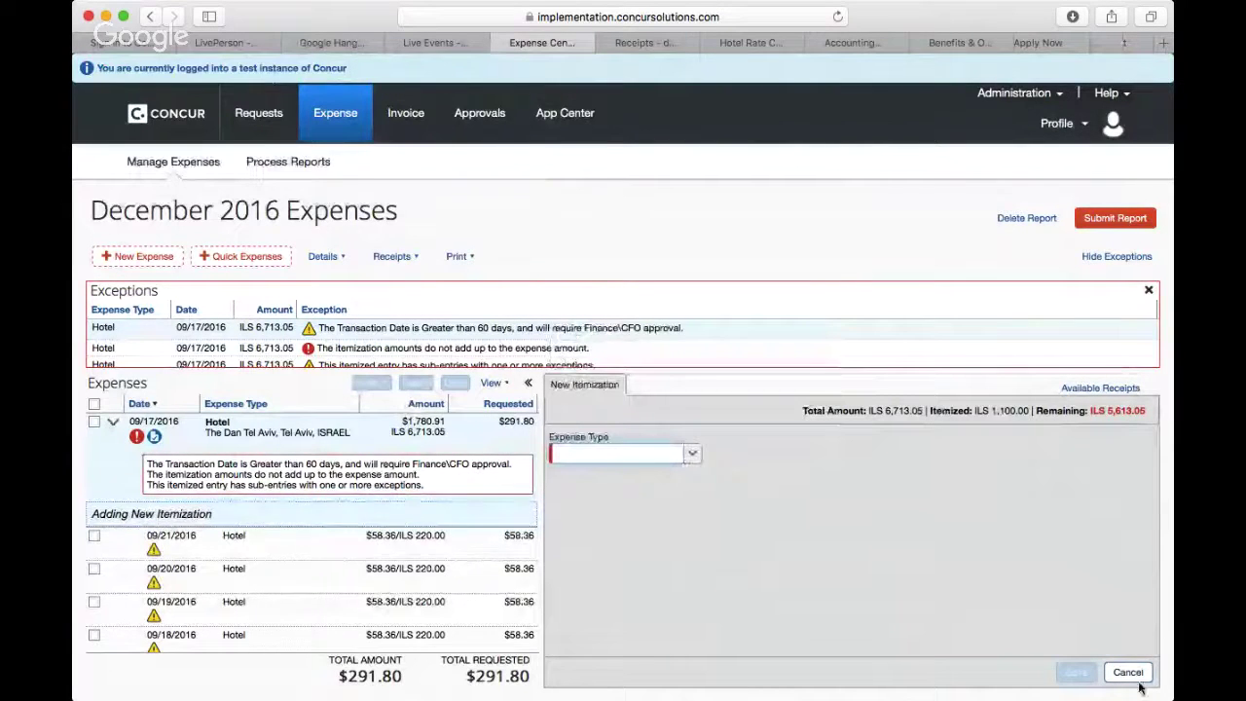
left_click(1132, 673)
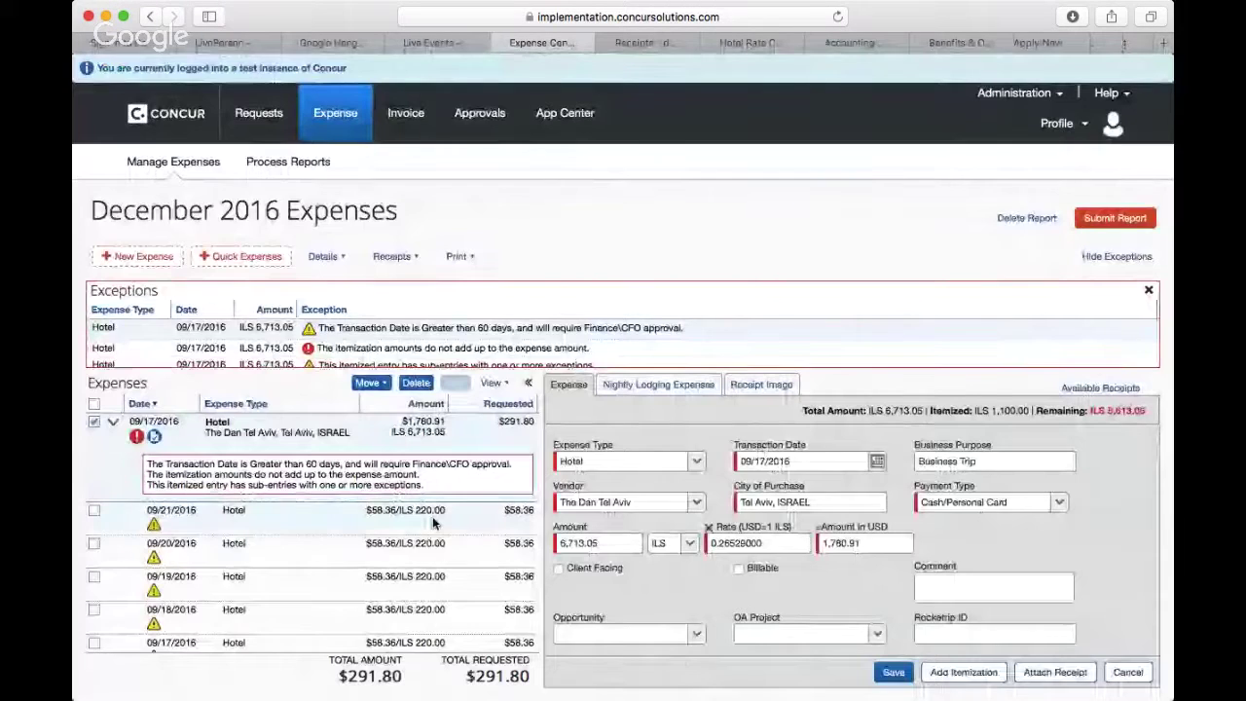
left_click(429, 514)
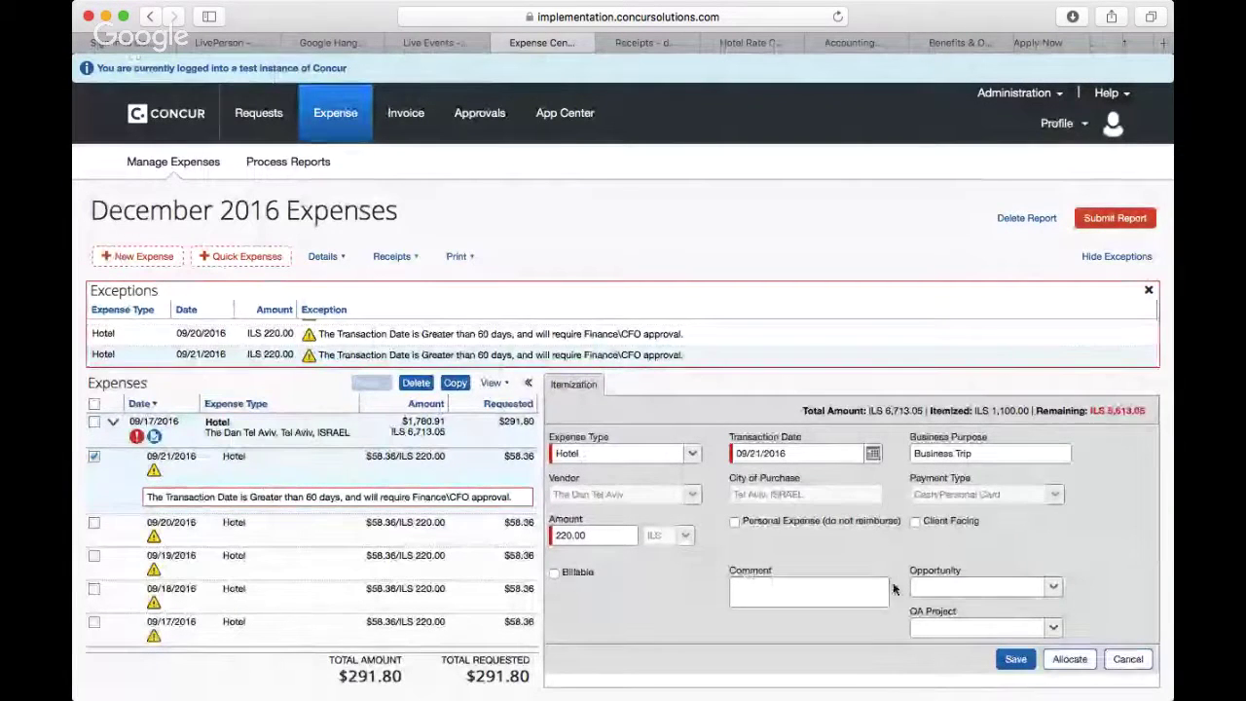
Step: Save a 100% allocation of the 09/21/2016 night to LP US, Finance, Accounting, G&A, US
left_click(1071, 661)
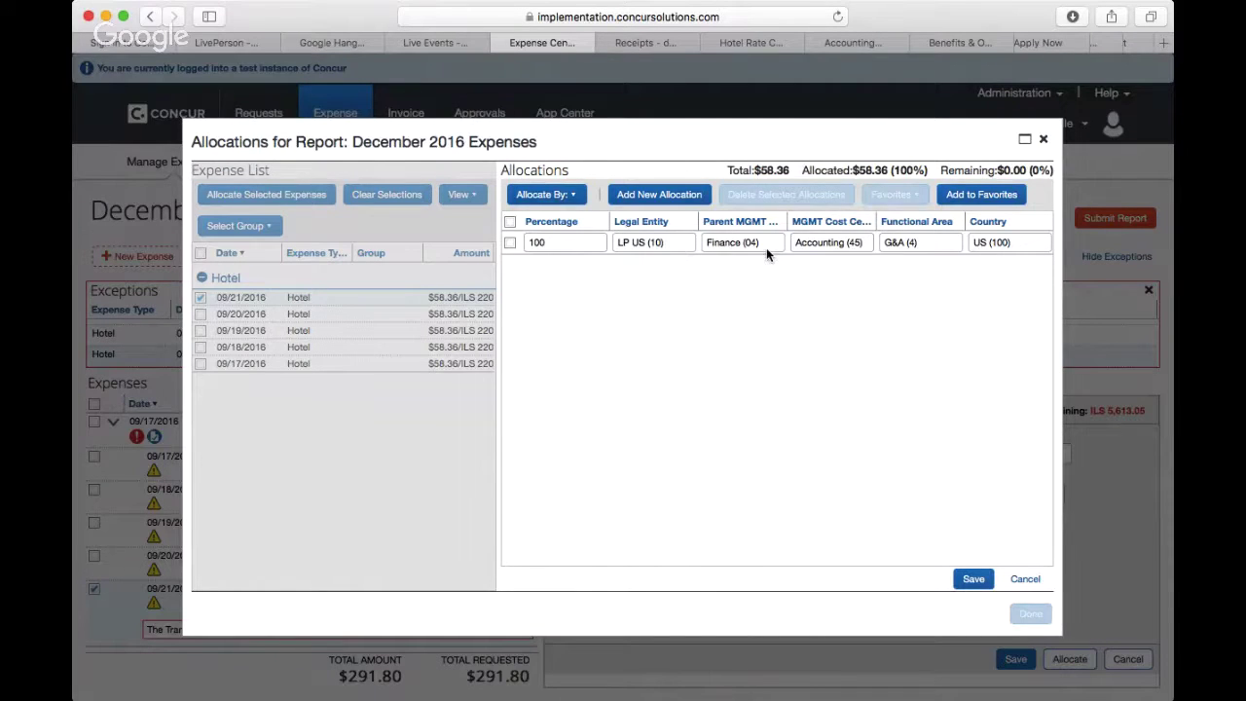
left_click(974, 580)
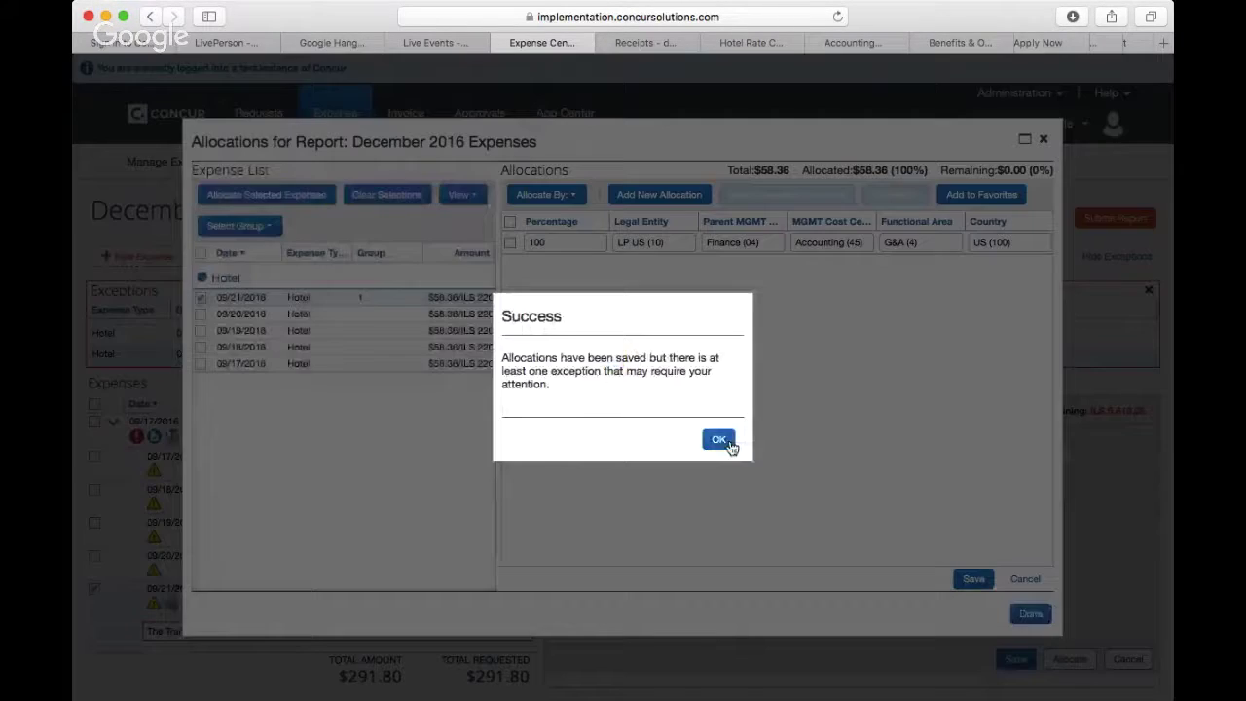
left_click(720, 442)
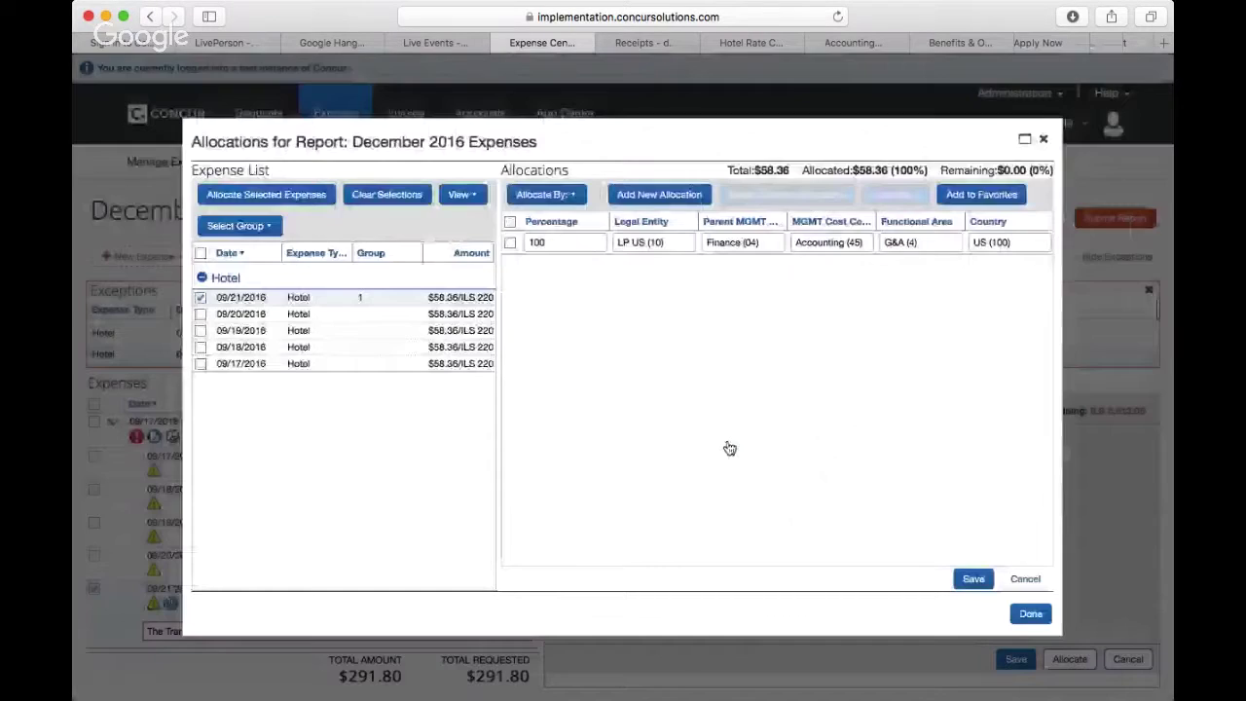
left_click(1028, 615)
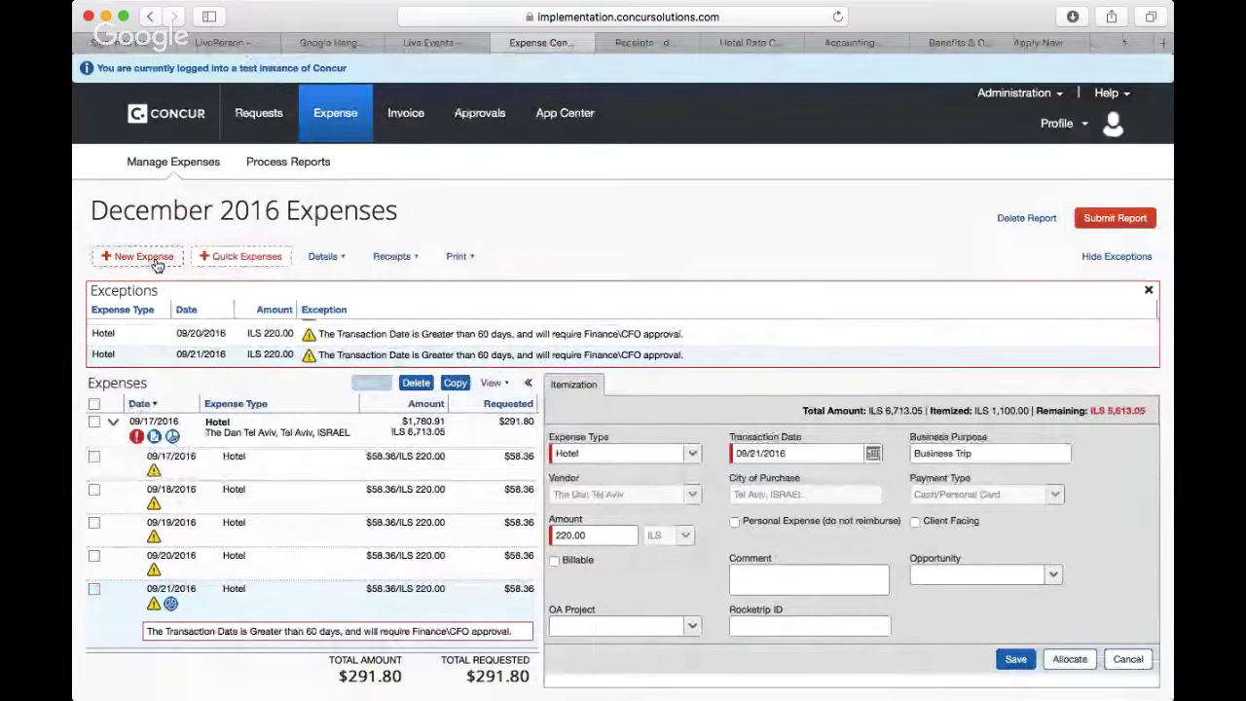
left_click(141, 257)
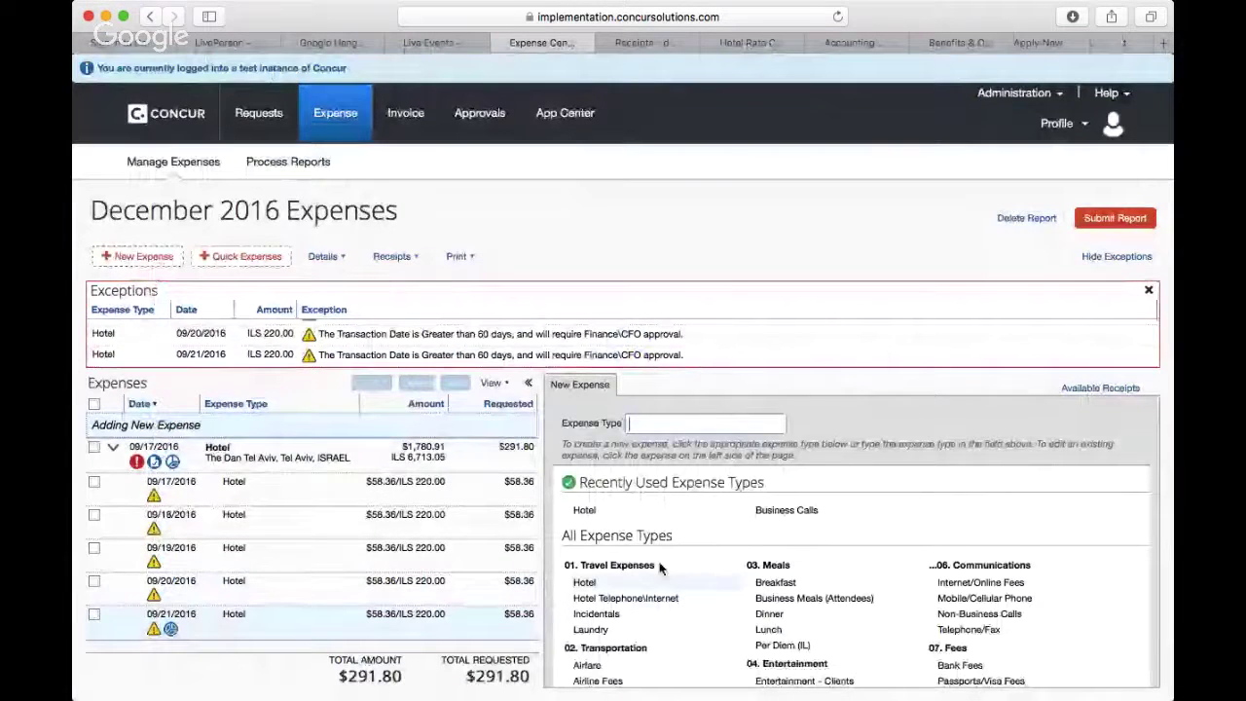
Step: Choose Business Meals (Attendees) as the type of the new 09/17/2016 expense
scroll(659, 568, "down", 3)
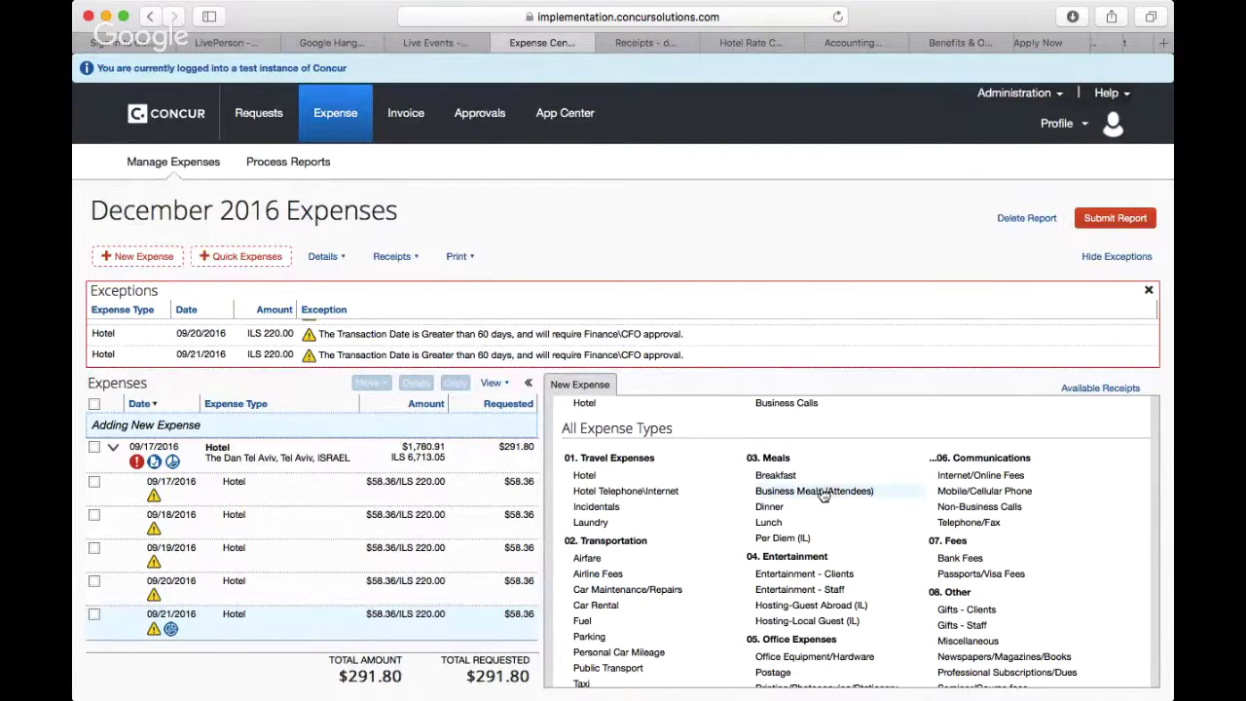
left_click(823, 495)
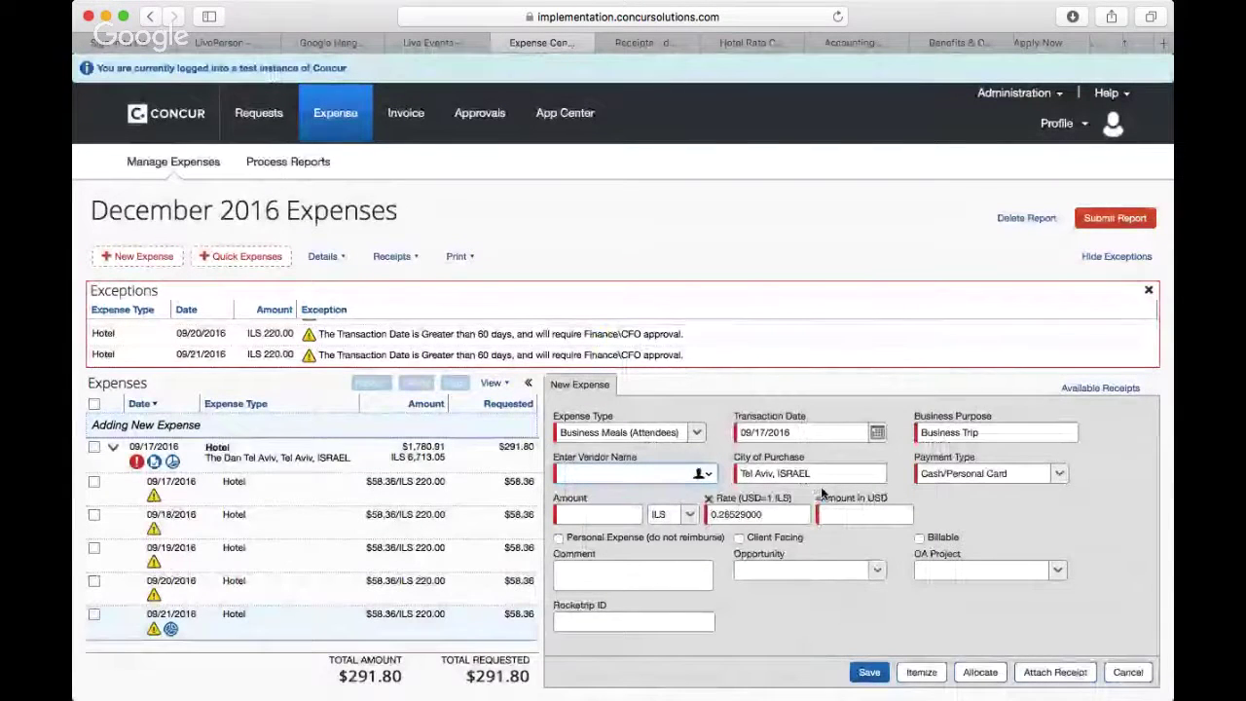
left_click(673, 471)
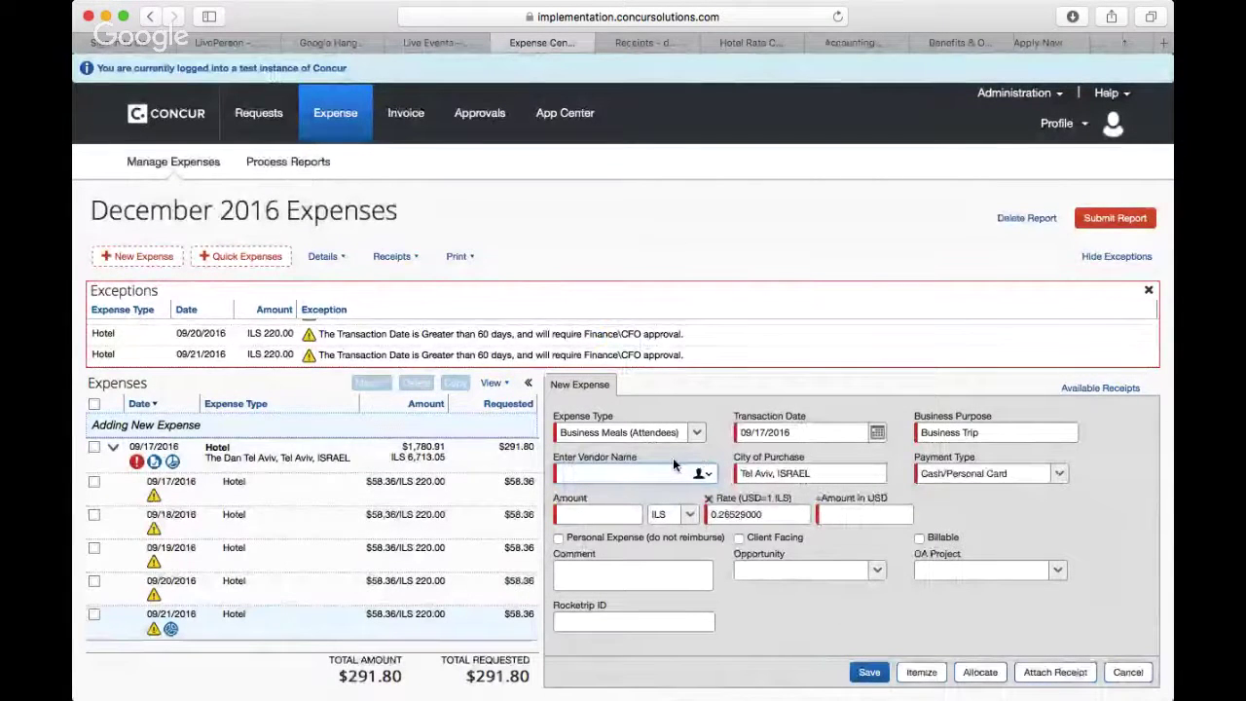
Step: Attach the receipt file Bus Meal with Attendees.jpg to the meal expense
left_click(1057, 673)
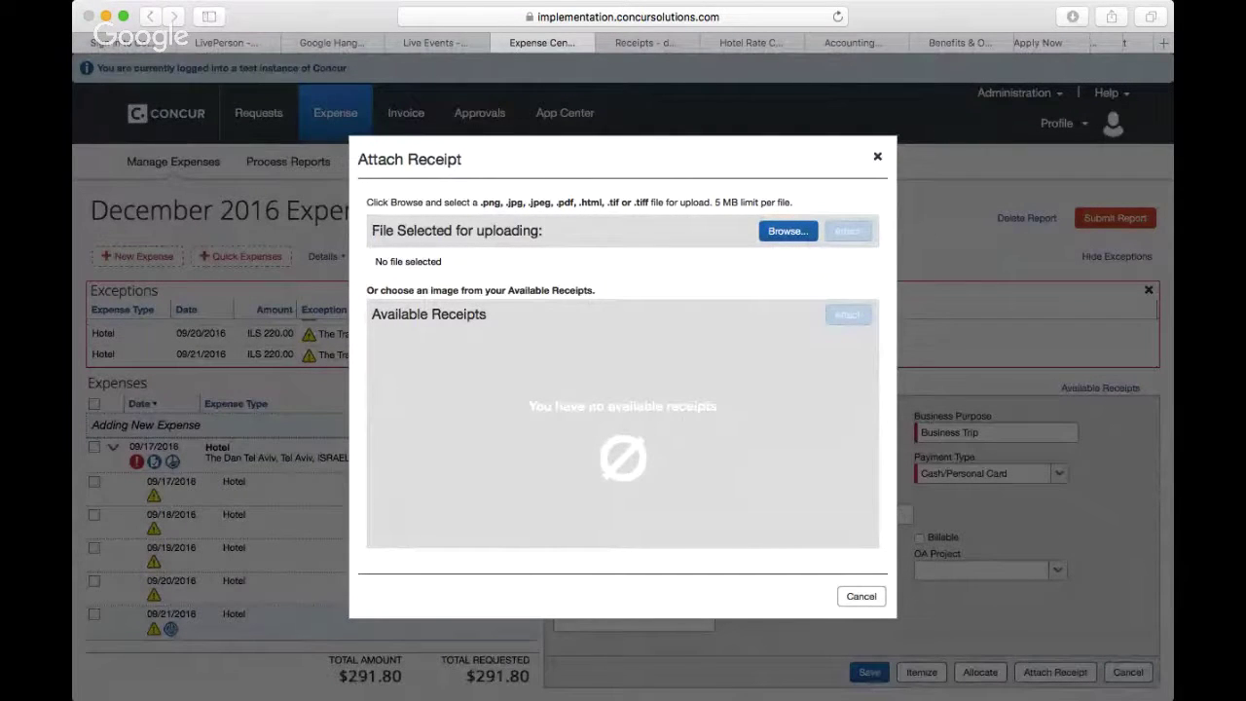
left_click(915, 425)
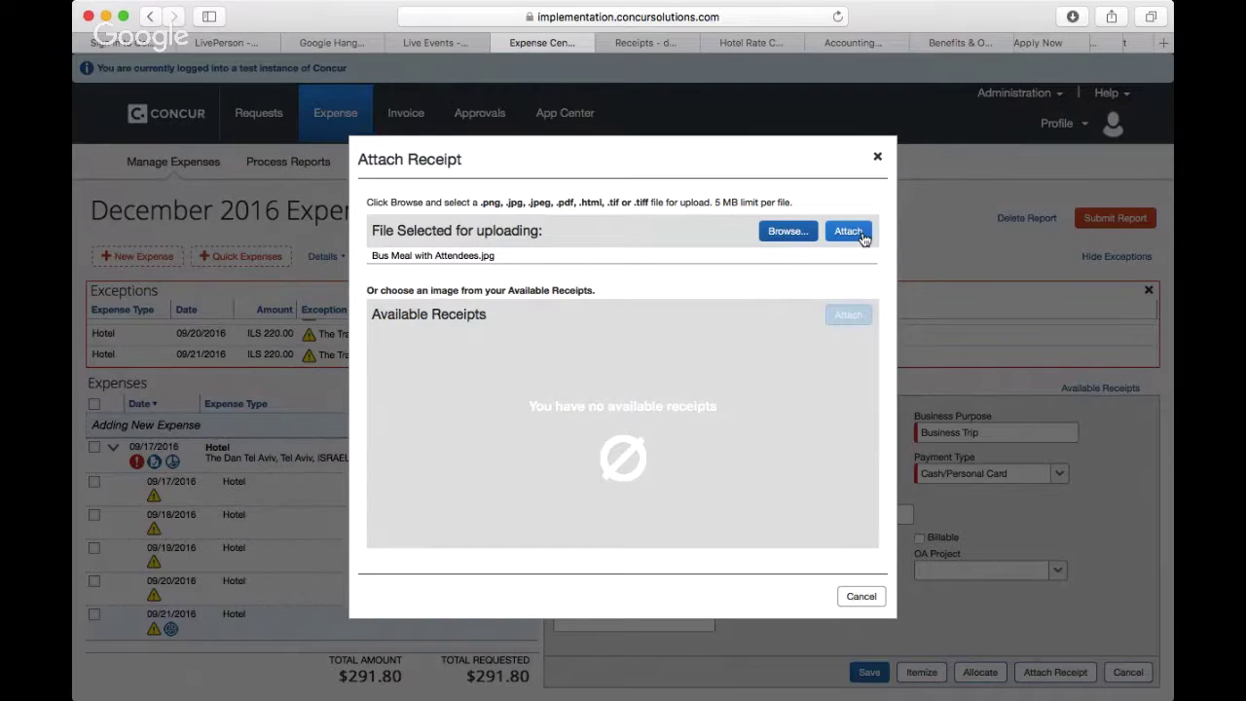
left_click(862, 238)
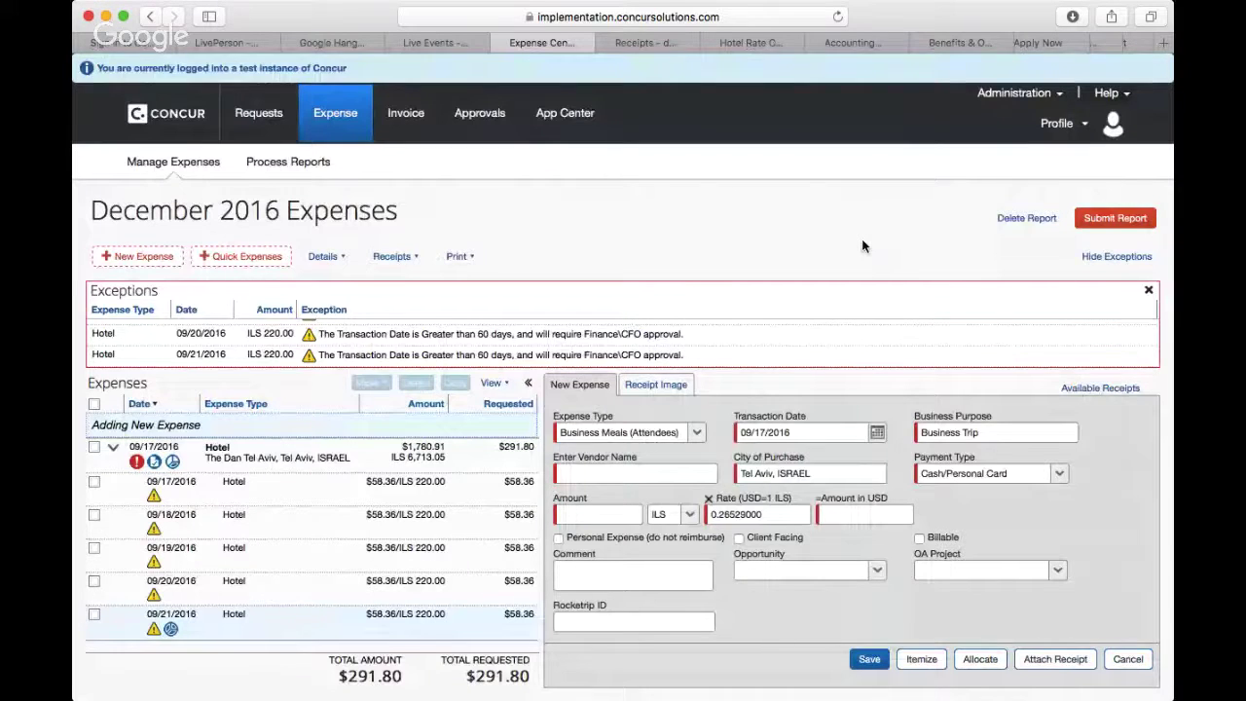
Step: Inspect the enlarged Il Mare Pizzeria receipt image, then return to the expense entry form
left_click(658, 388)
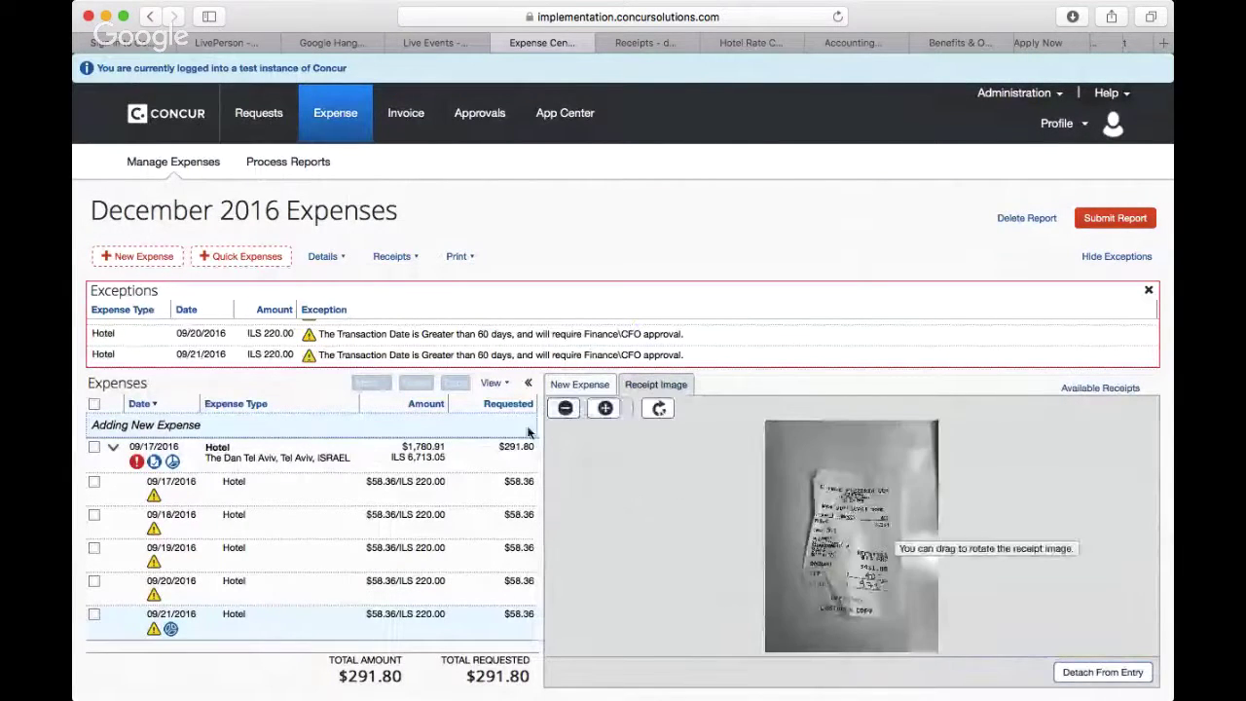
left_click(605, 409)
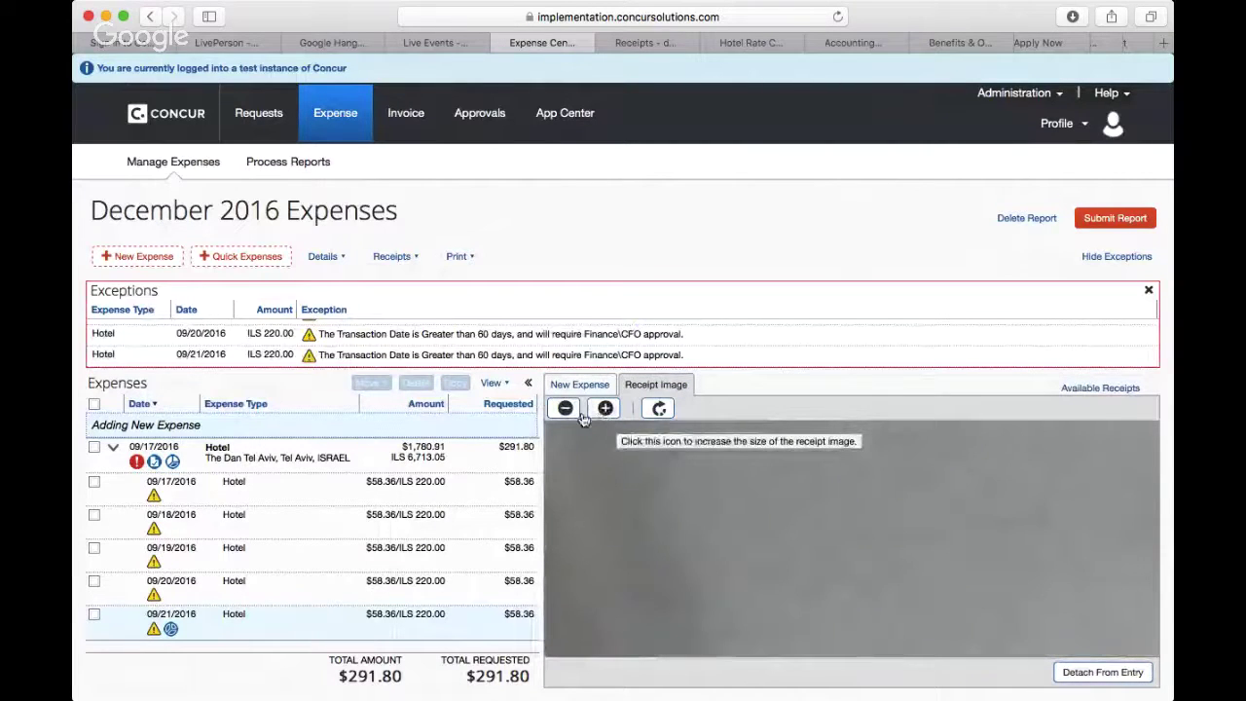
scroll(709, 559, "down", 5)
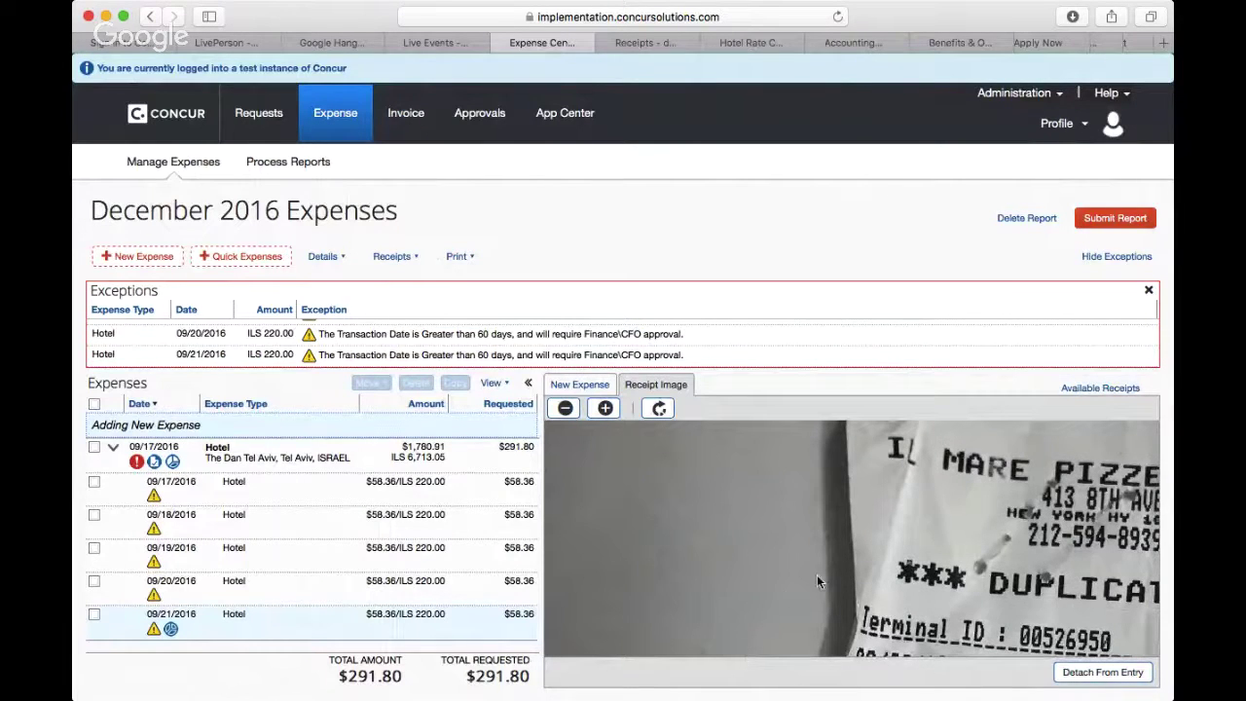
scroll(817, 574, "right", 5)
scroll(817, 574, "down", 1)
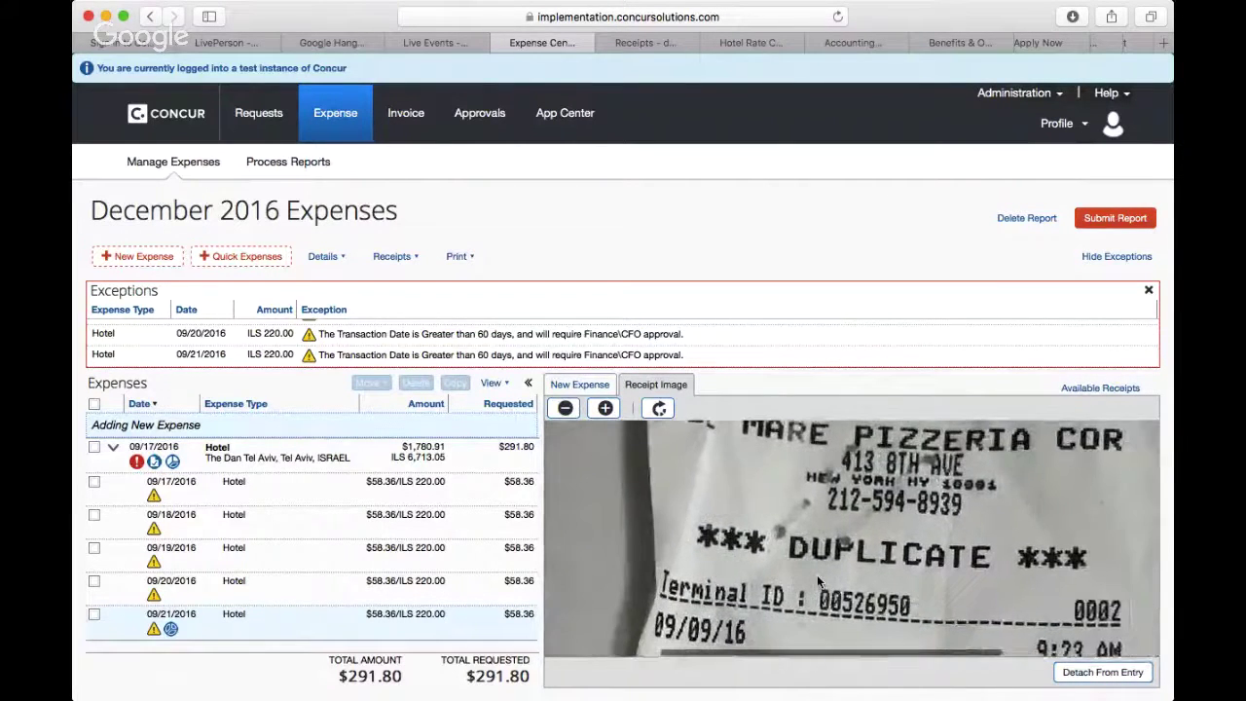
scroll(817, 574, "down", 5)
scroll(817, 574, "right", 2)
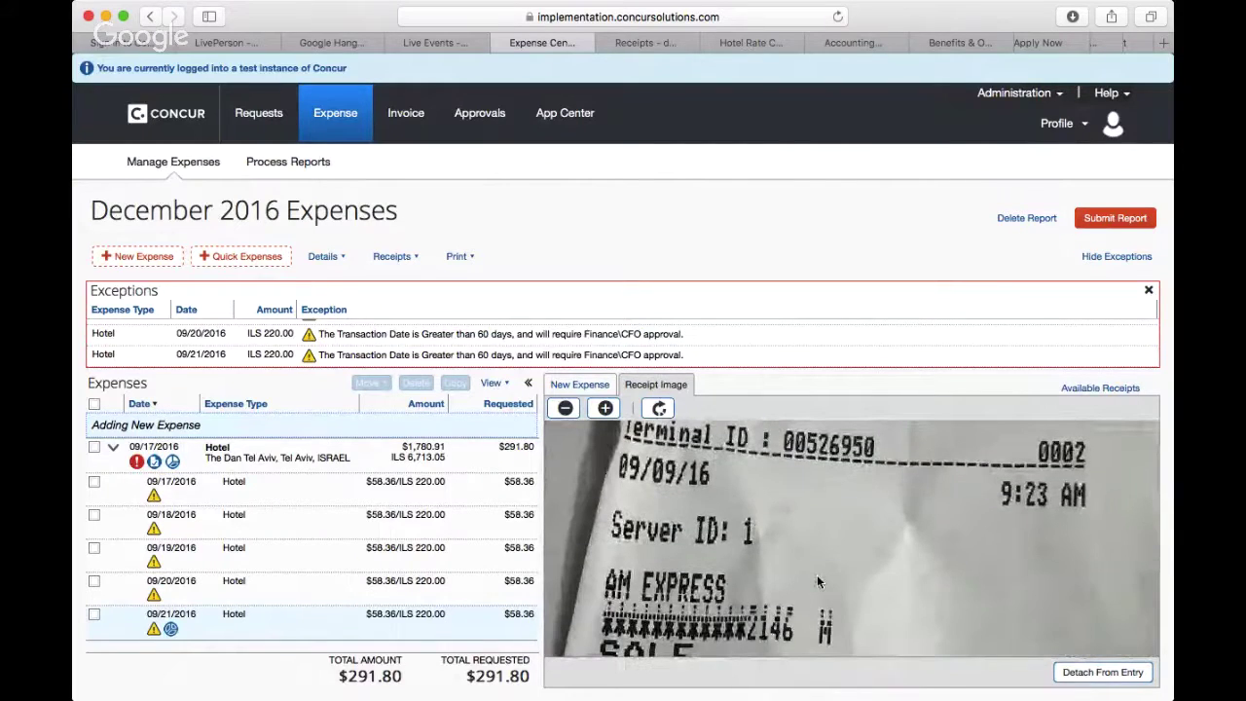
scroll(817, 581, "up", 1)
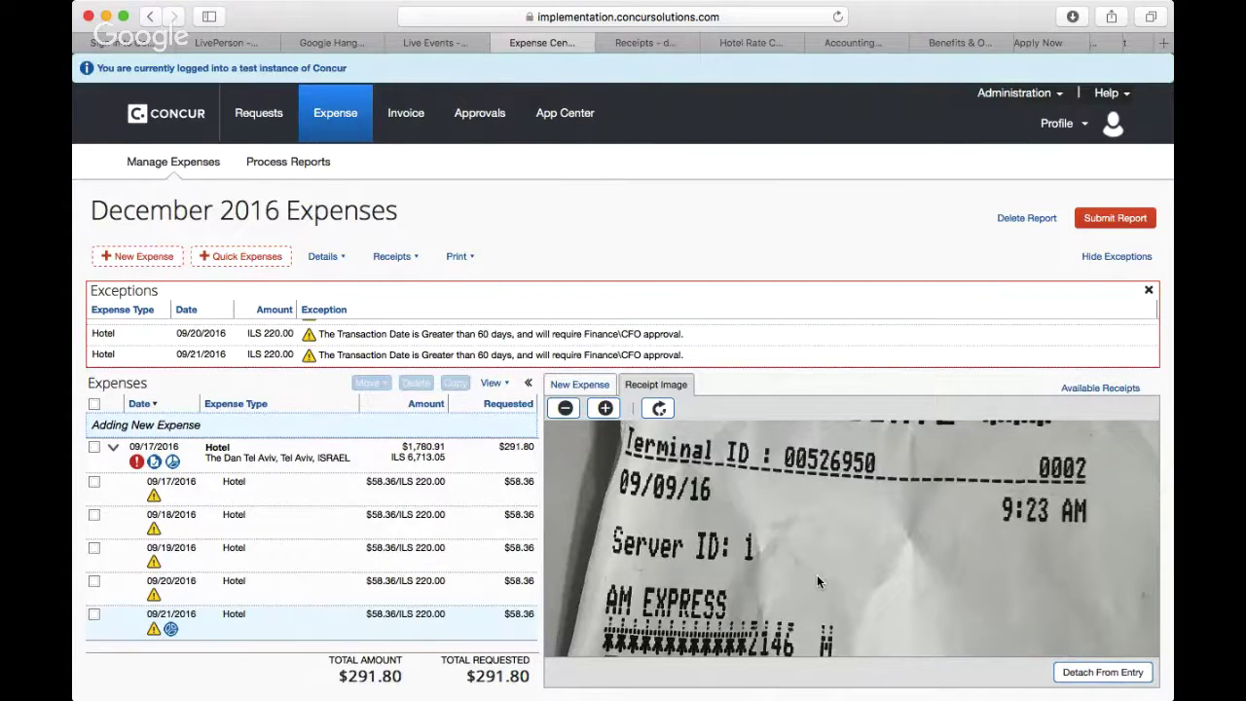
left_click(592, 387)
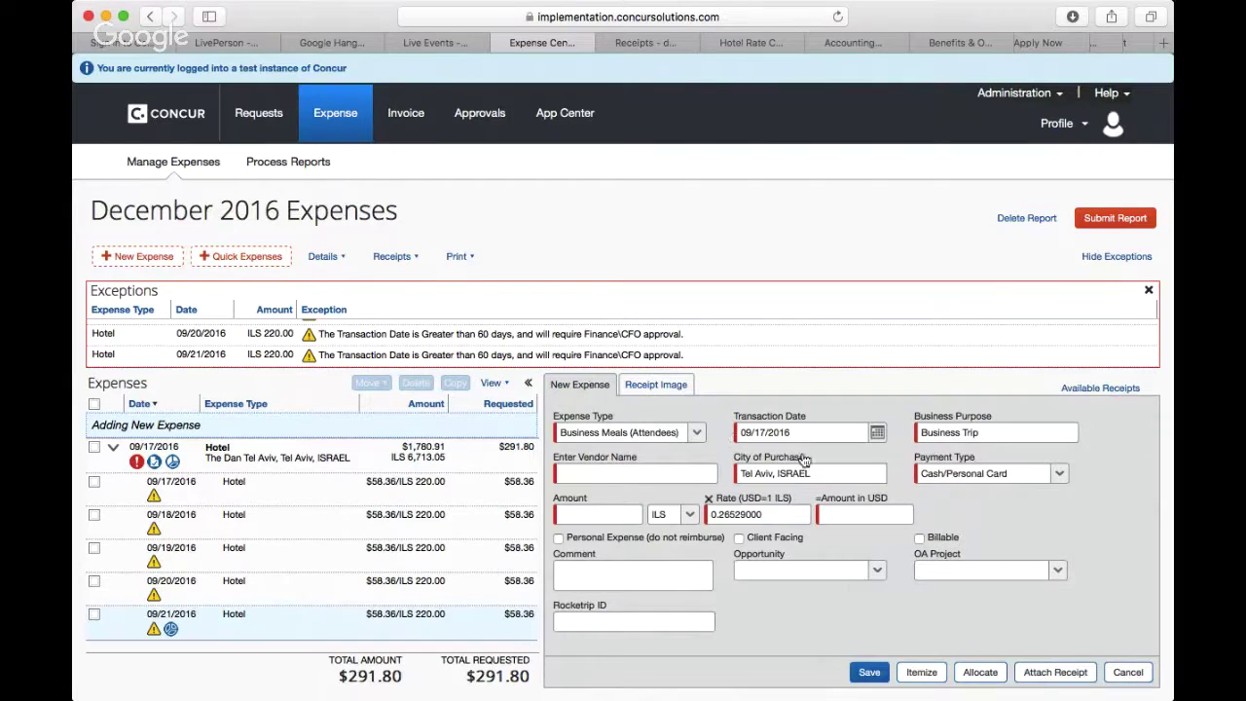
Step: Set the transaction date to 09/09/2016 and the city of purchase to New York, New York
left_click(877, 433)
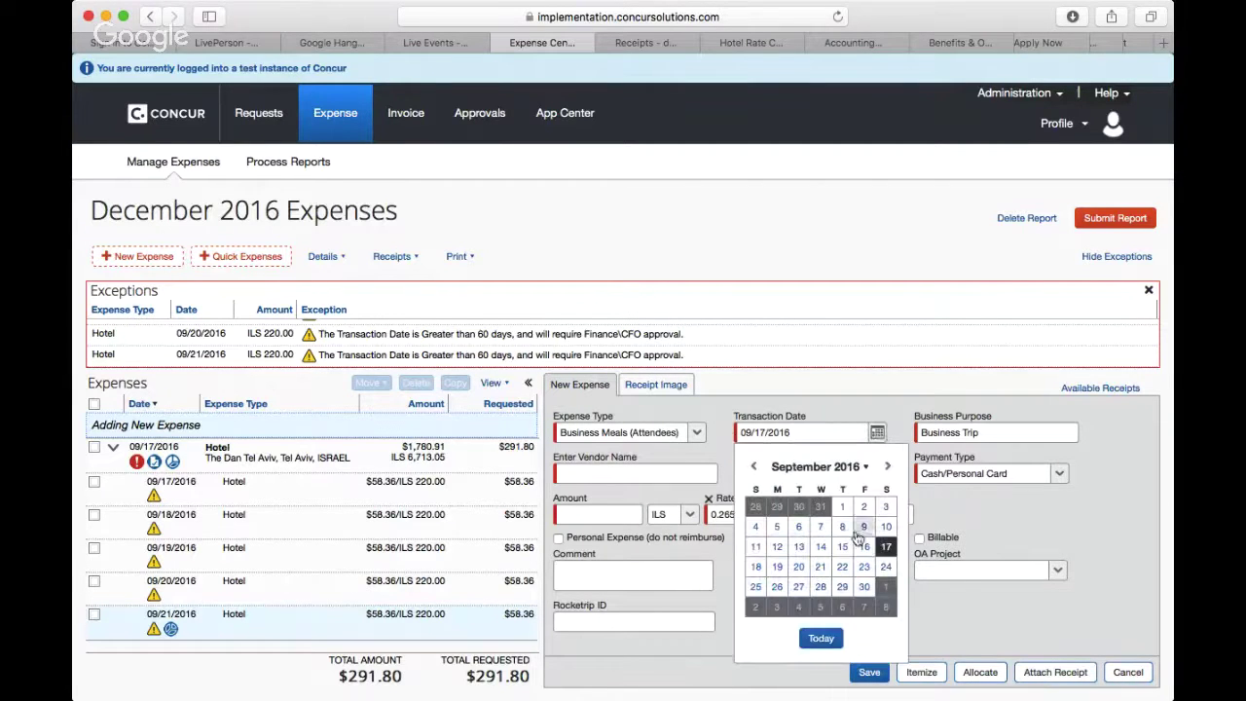
left_click(865, 527)
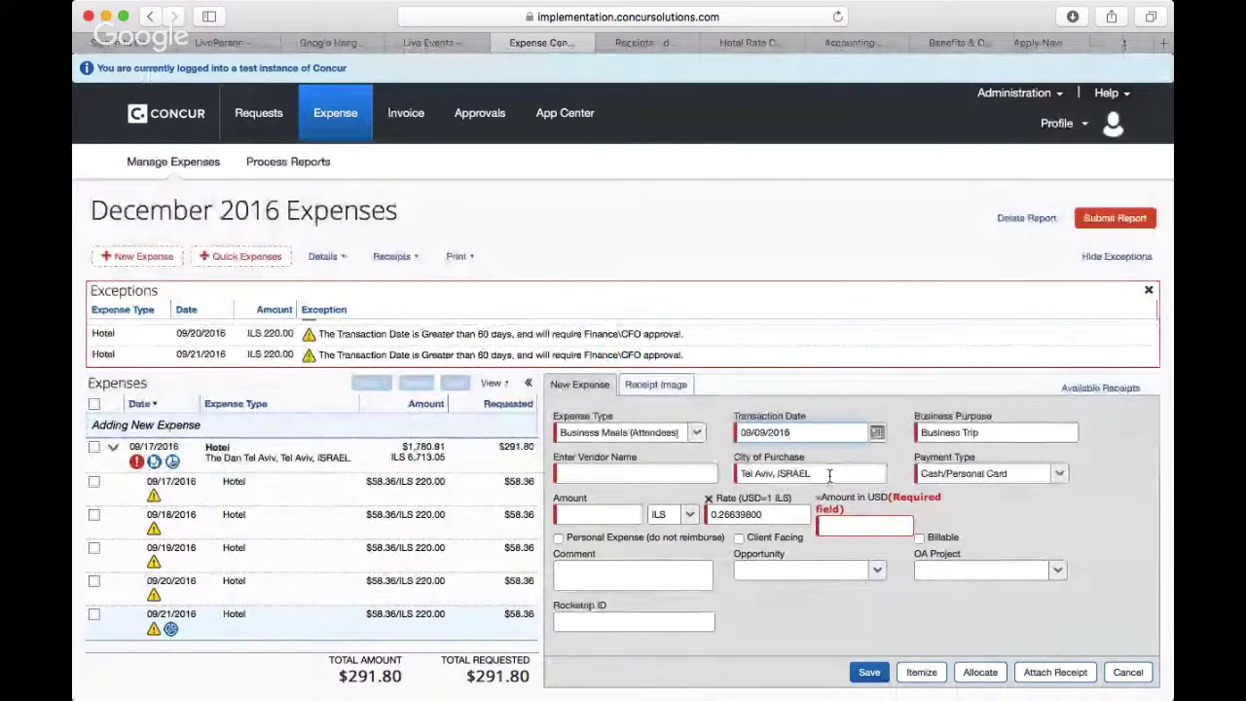
left_click(829, 475)
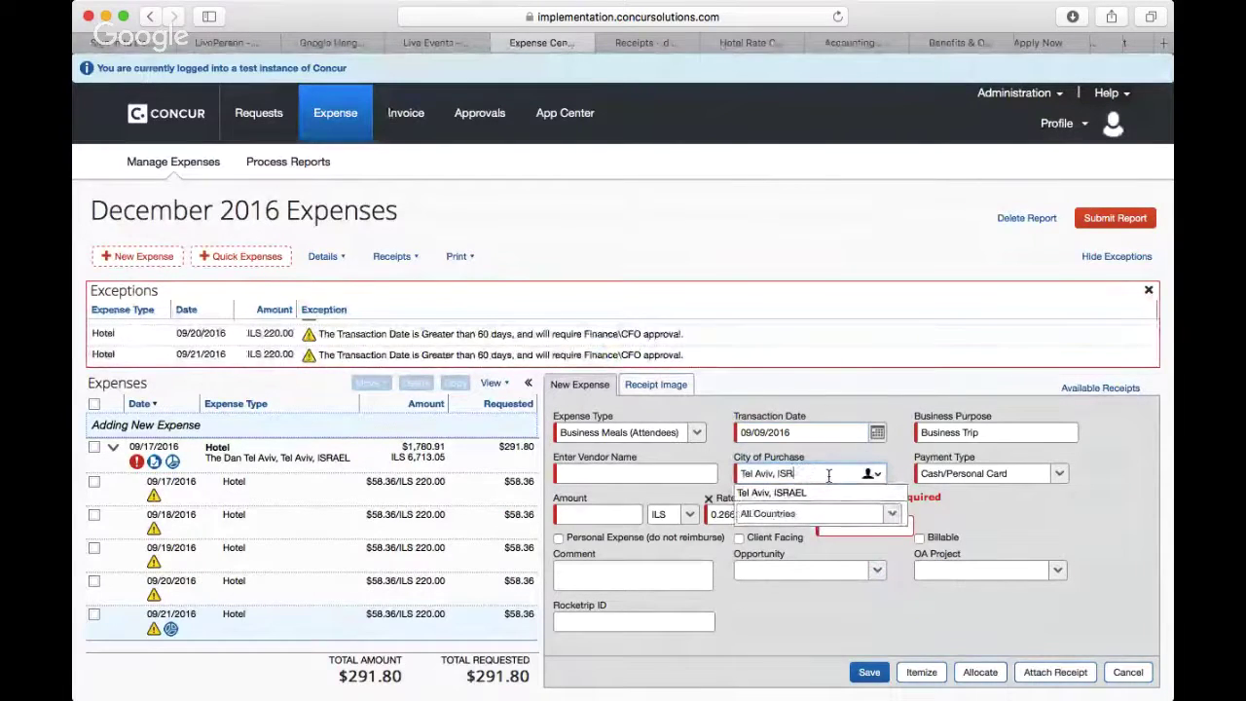
key("BackSpace")
key("BackSpace")
key("BackSpace")
key("BackSpace")
key("BackSpace")
key("BackSpace")
key("BackSpace")
key("BackSpace")
key("BackSpace")
key("BackSpace")
key("BackSpace")
key("BackSpace")
key("BackSpace")
key("BackSpace")
key("BackSpace")
key("BackSpace")
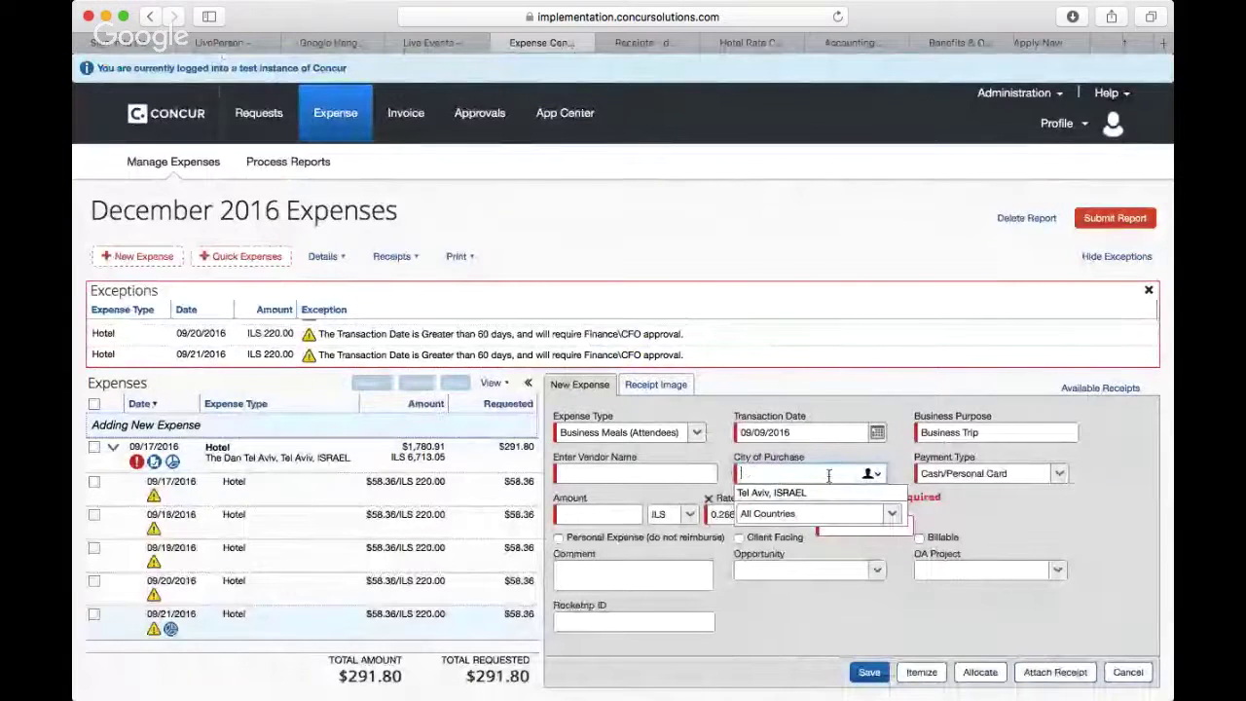
type("New")
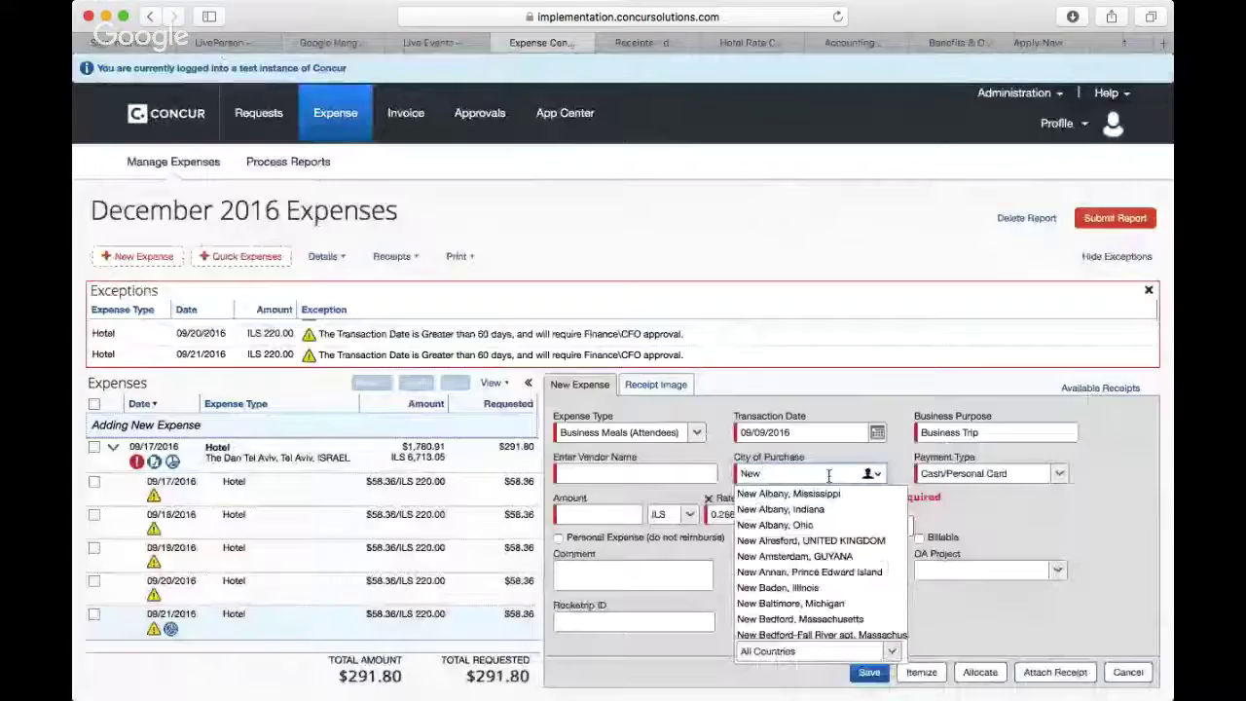
type(" Yor")
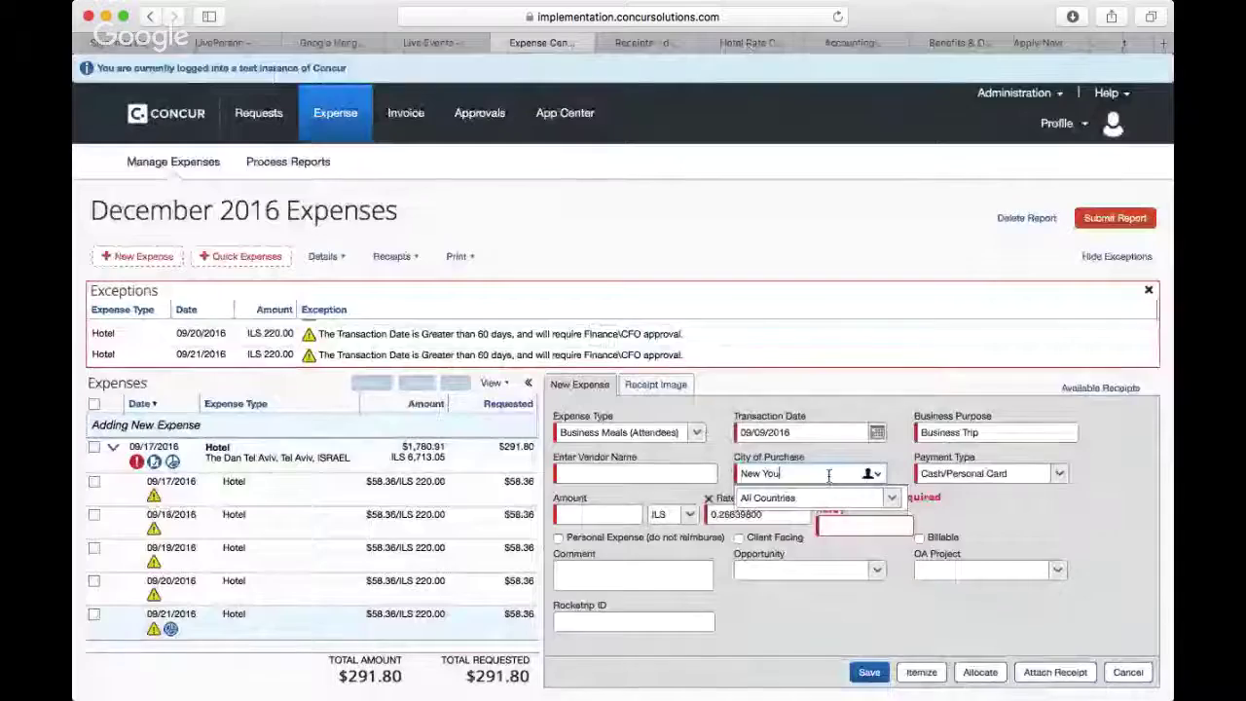
type("k, UNITED KINGDOM")
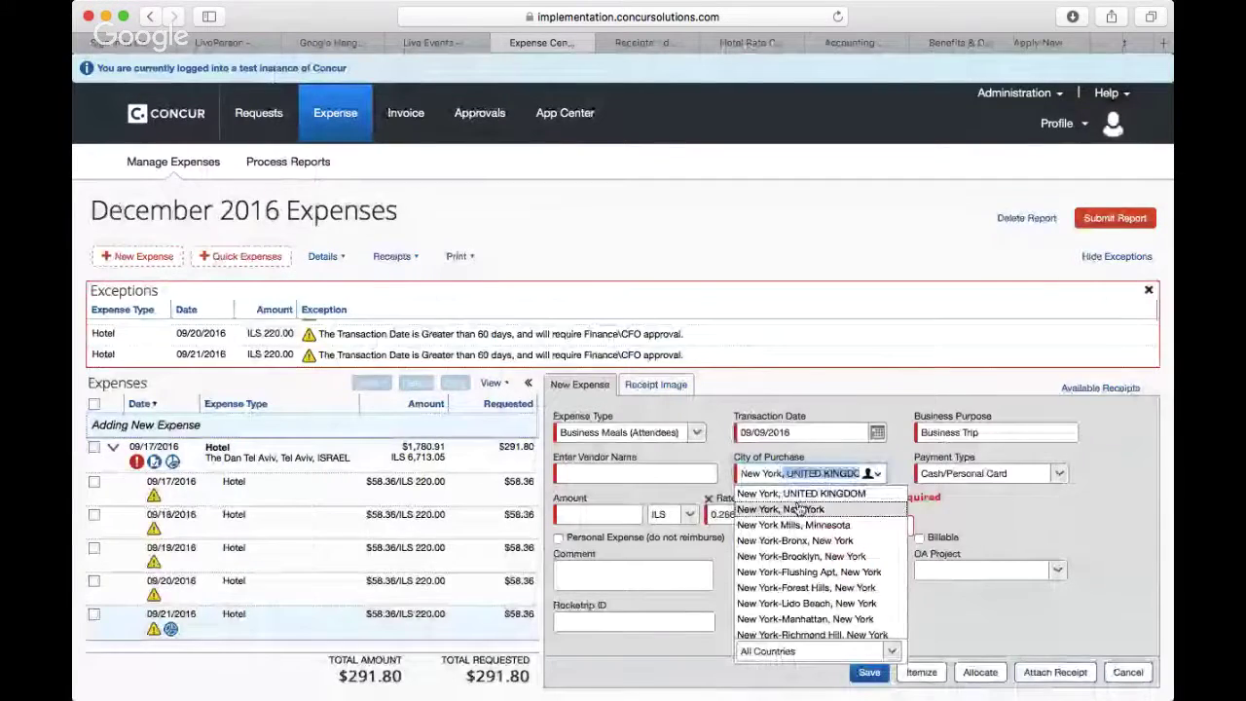
left_click(798, 510)
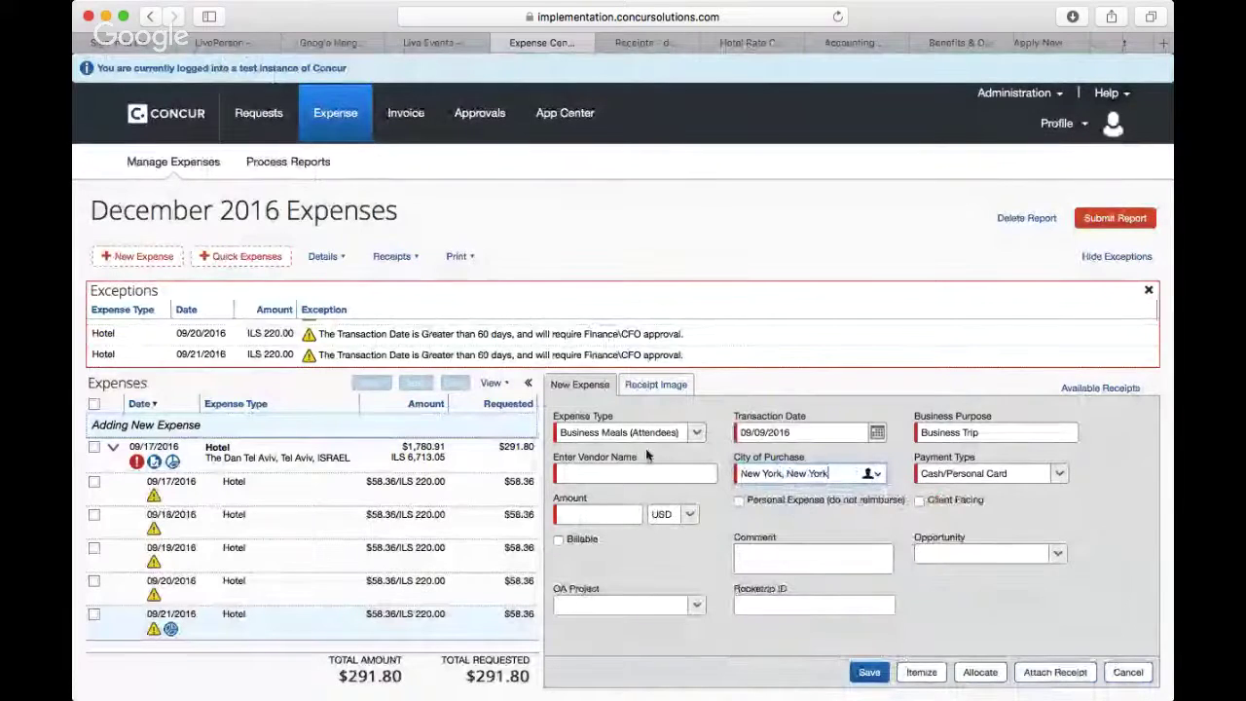
left_click(674, 387)
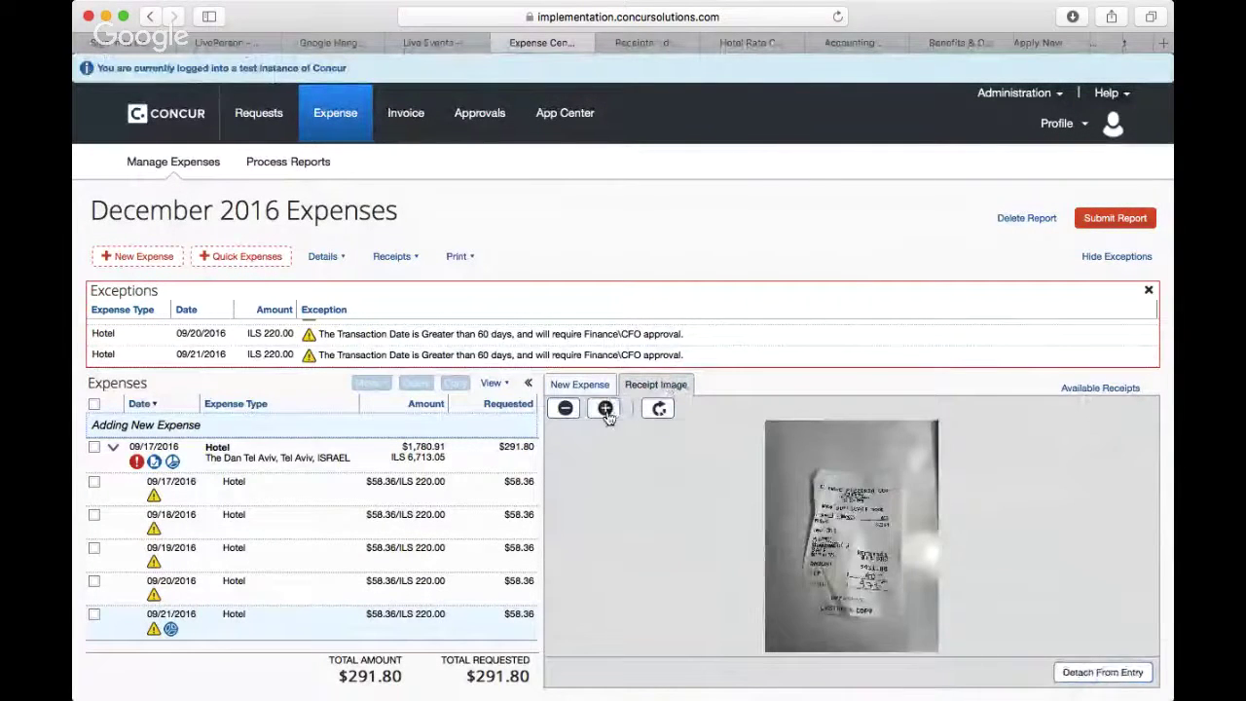
Step: Read the enlarged receipt and enter Il Mare Pizzeria as the vendor name
left_click(606, 409)
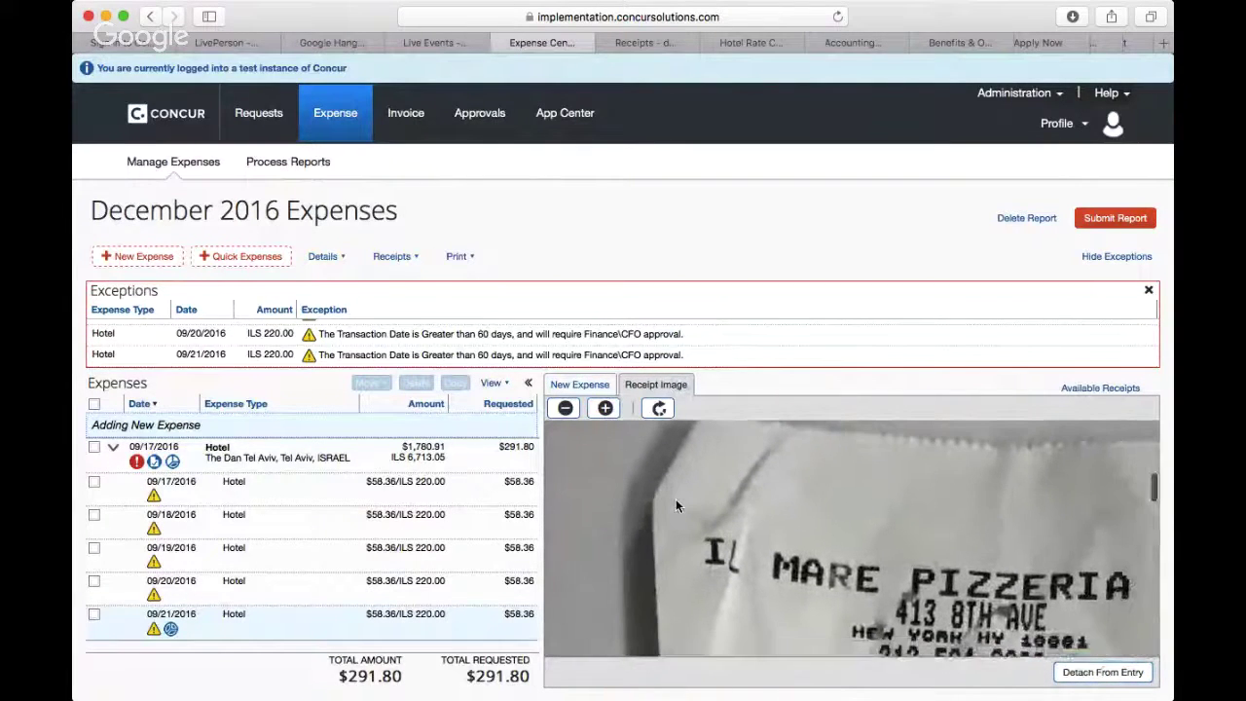
scroll(676, 499, "right", 3)
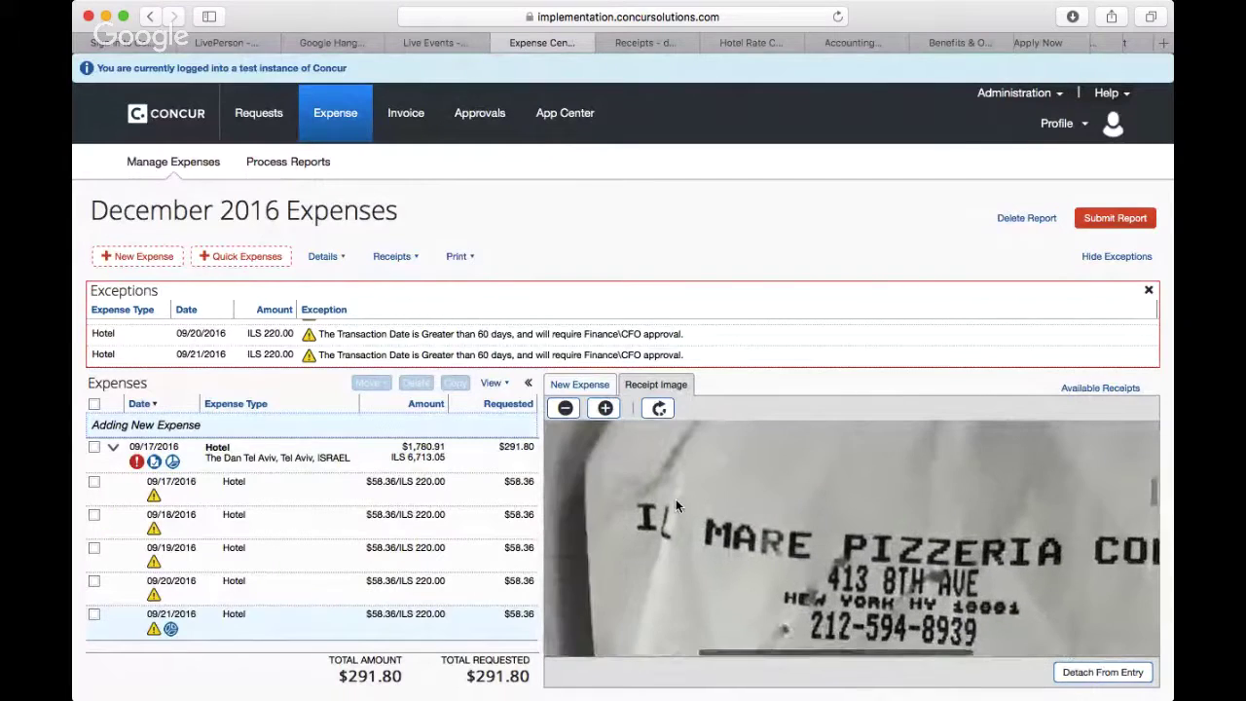
left_click(585, 385)
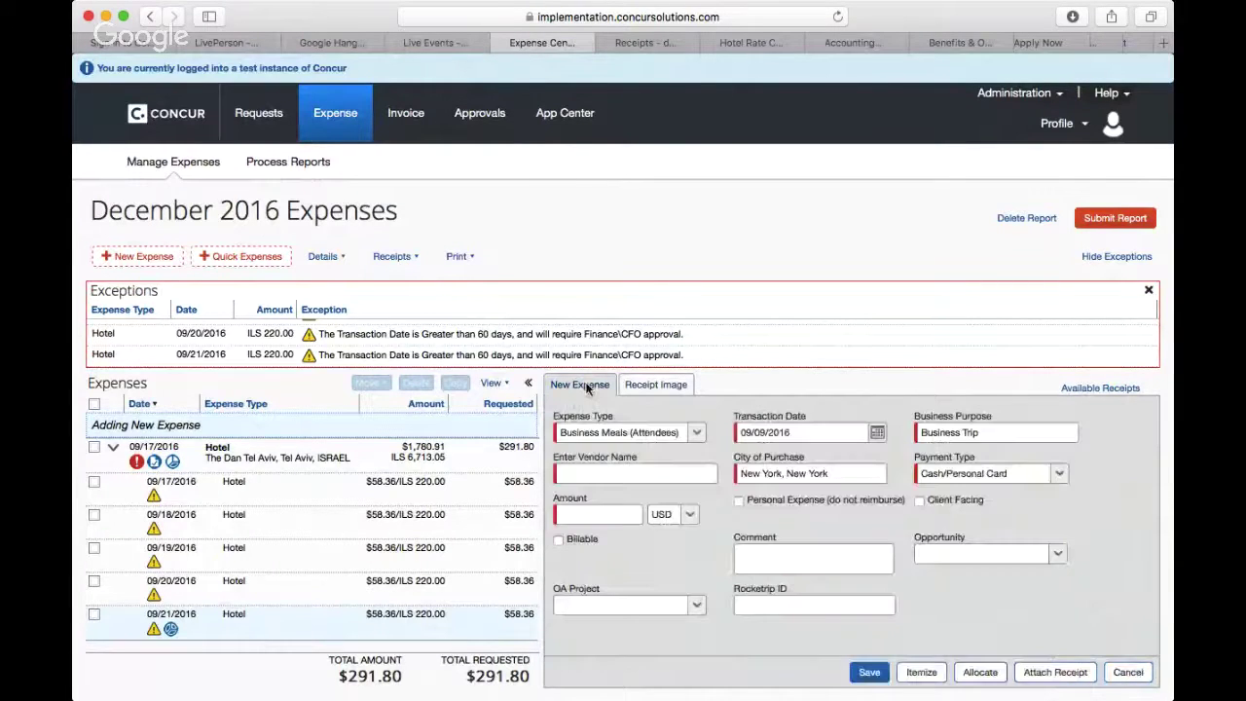
left_click(637, 474)
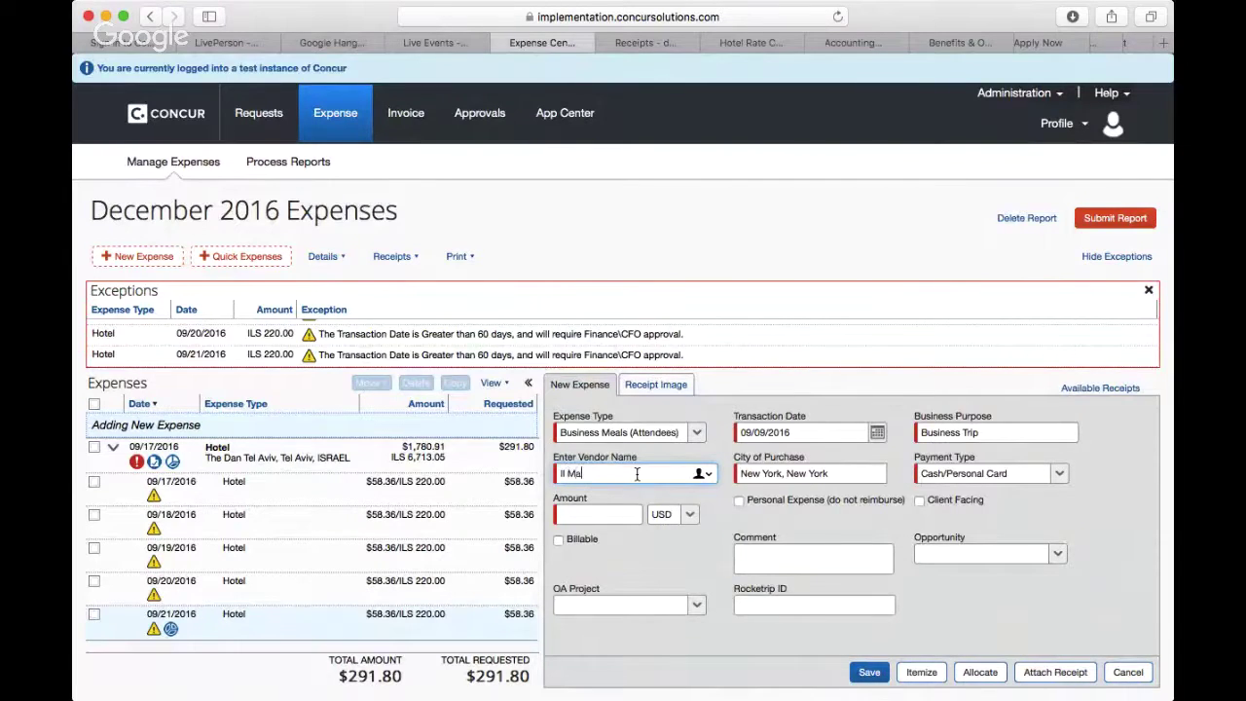
type("zzeria")
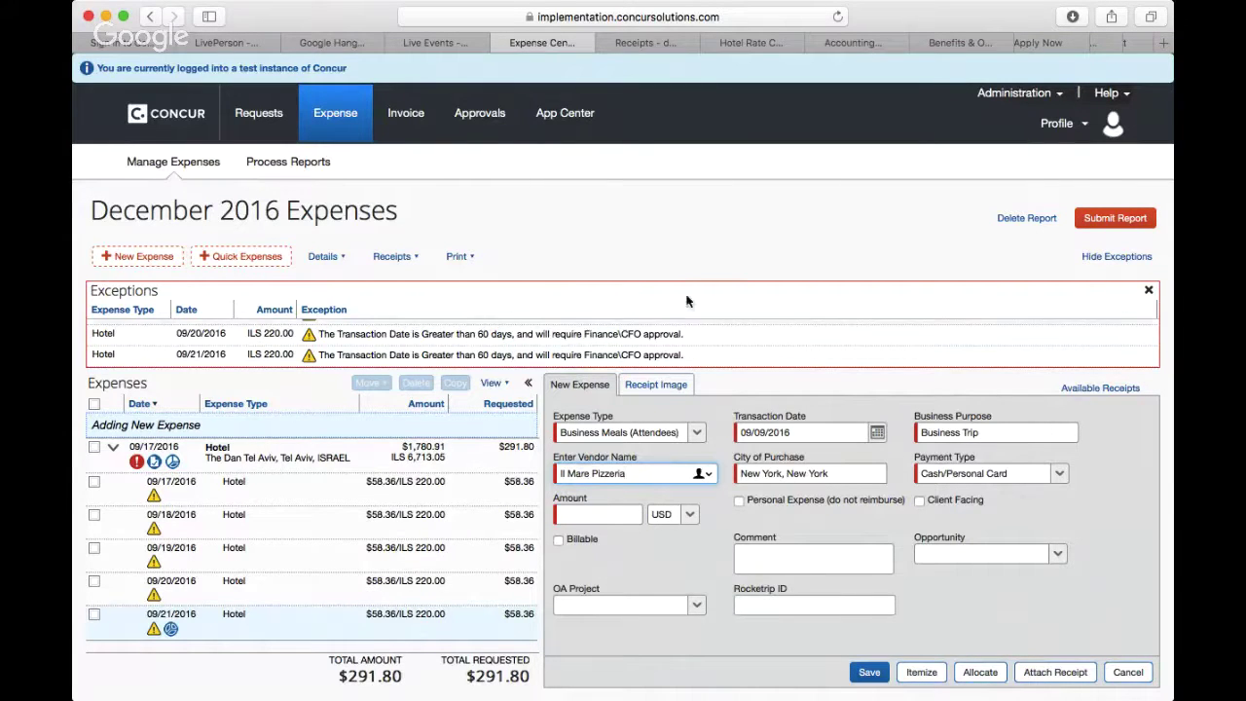
Step: Recheck the receipt's $471 total, then go back to the expense entry form
left_click(665, 383)
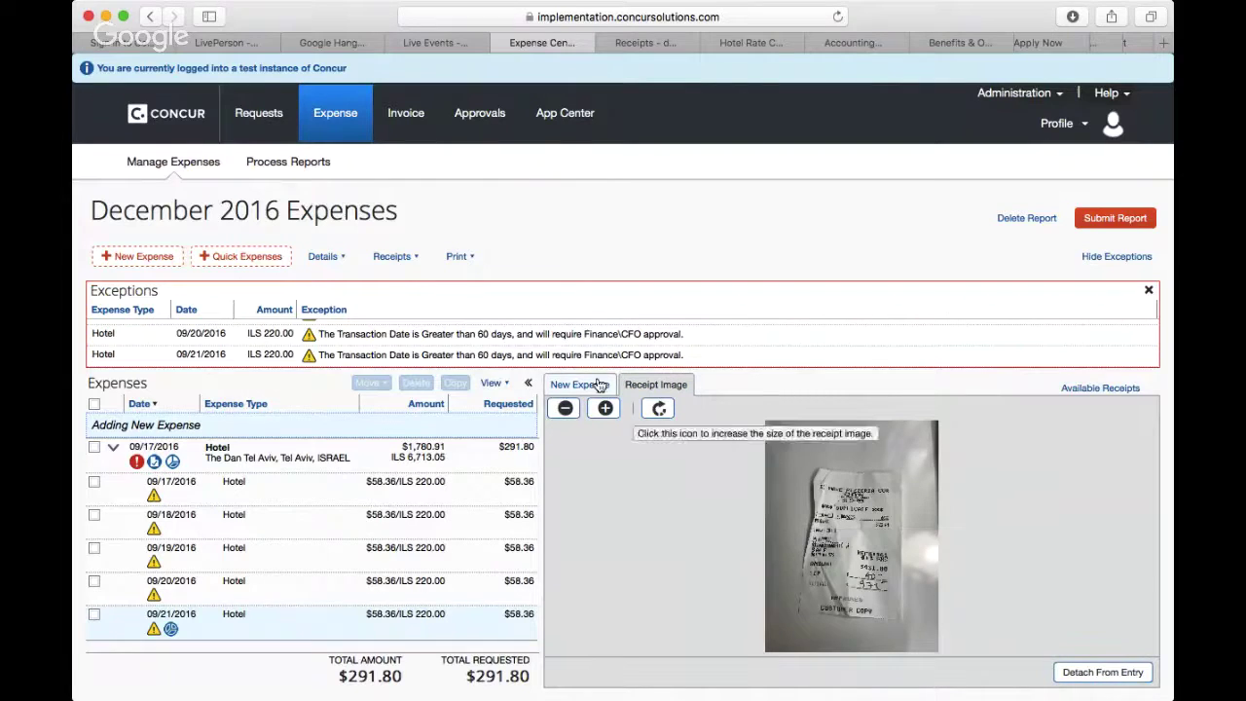
left_click(604, 409)
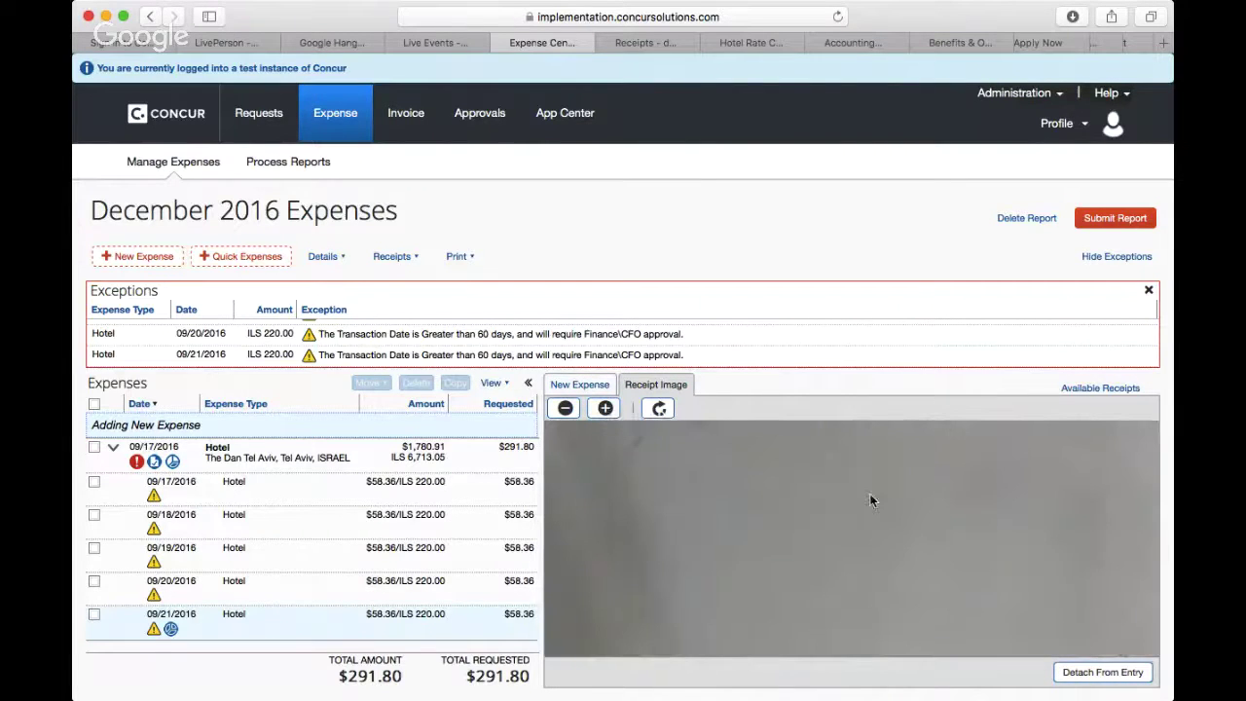
scroll(872, 501, "down", 5)
scroll(871, 502, "down", 3)
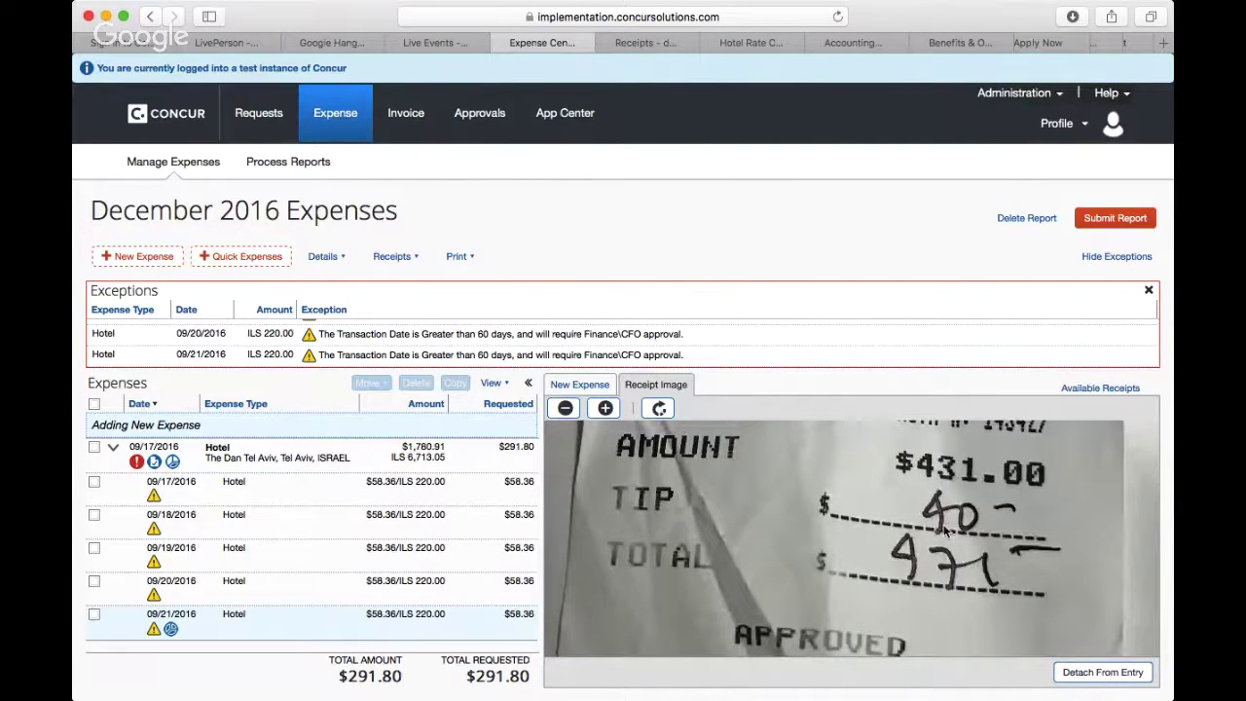
left_click(598, 389)
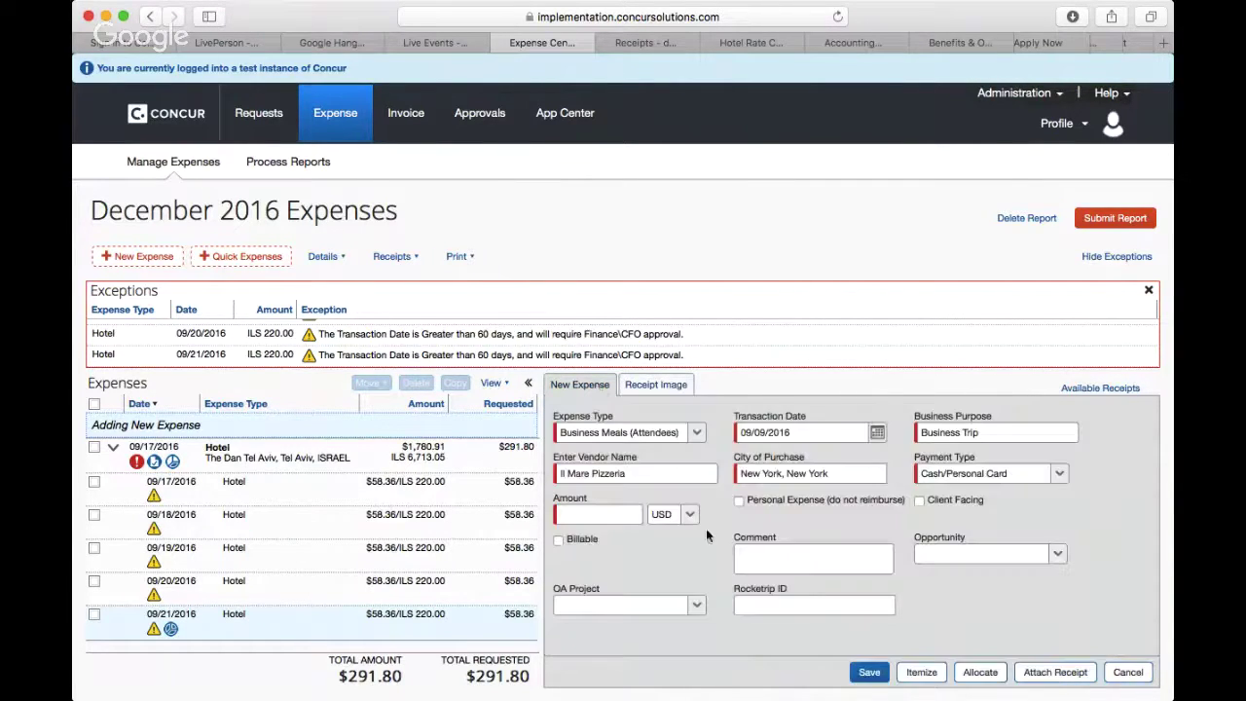
Step: Enter 471.00 USD as the meal amount and start adding an attendee from the Attendees section
left_click(618, 519)
type("471.00")
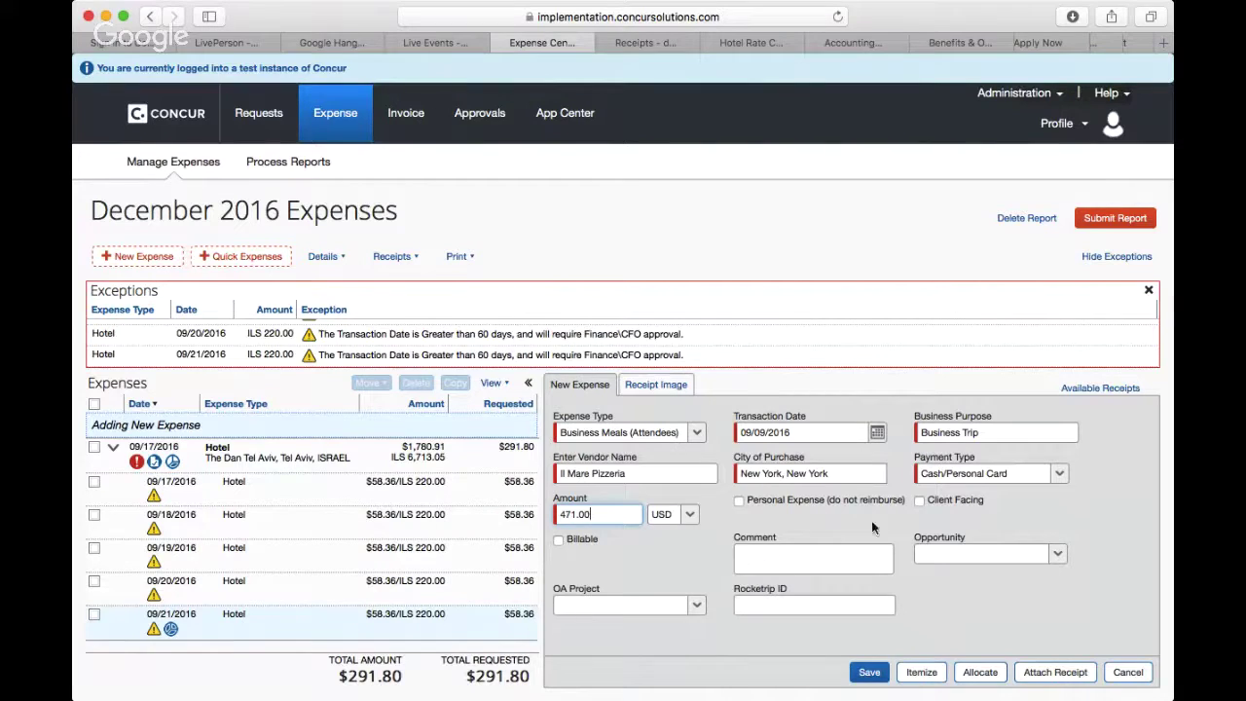
scroll(943, 554, "down", 1)
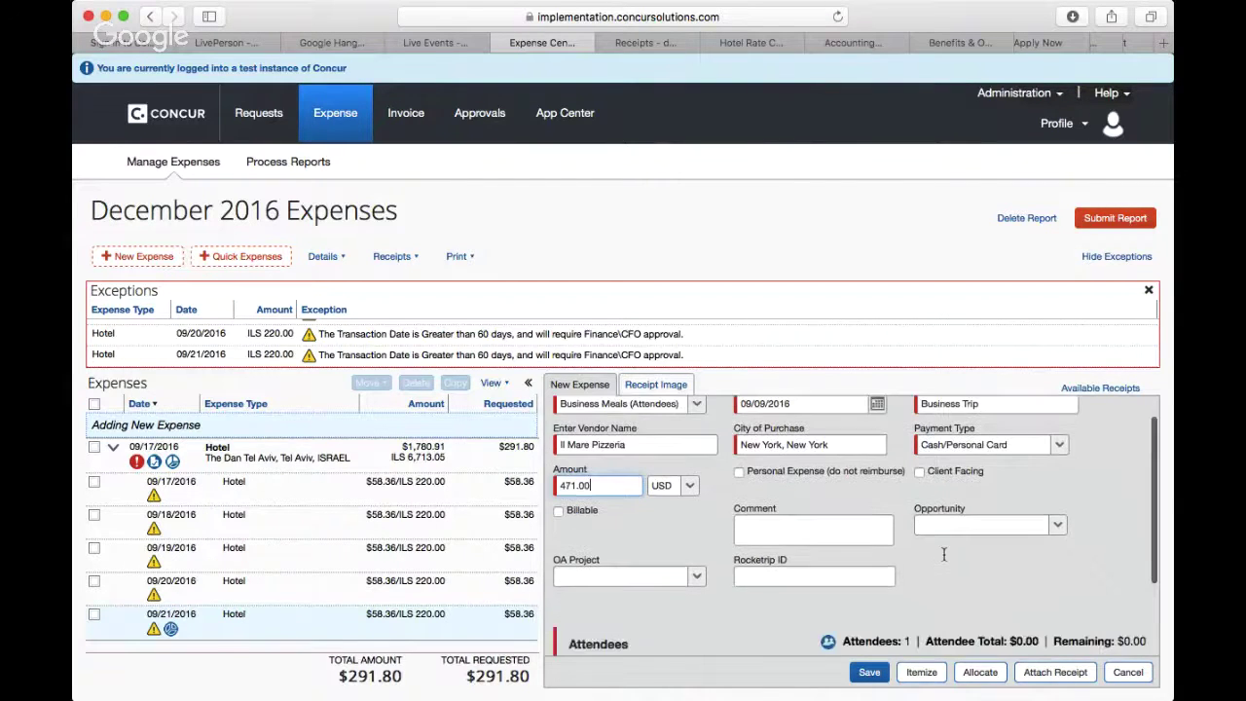
scroll(944, 554, "down", 3)
scroll(944, 560, "up", 1)
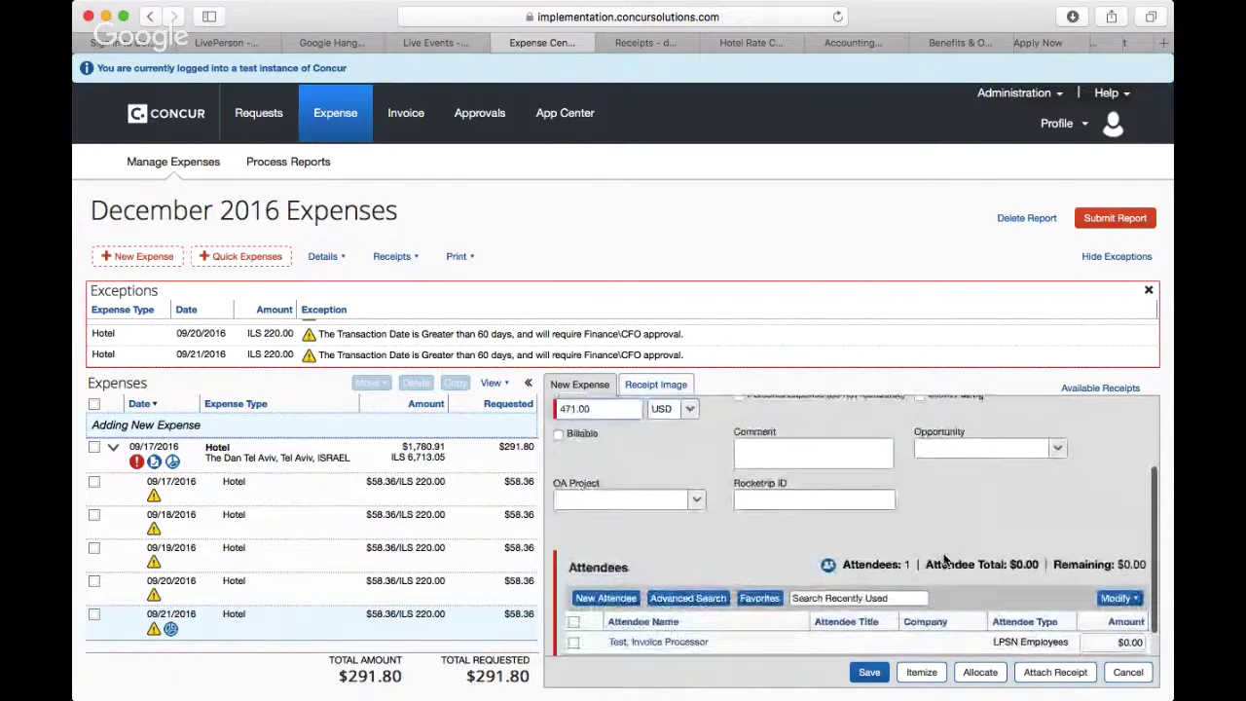
scroll(944, 560, "up", 1)
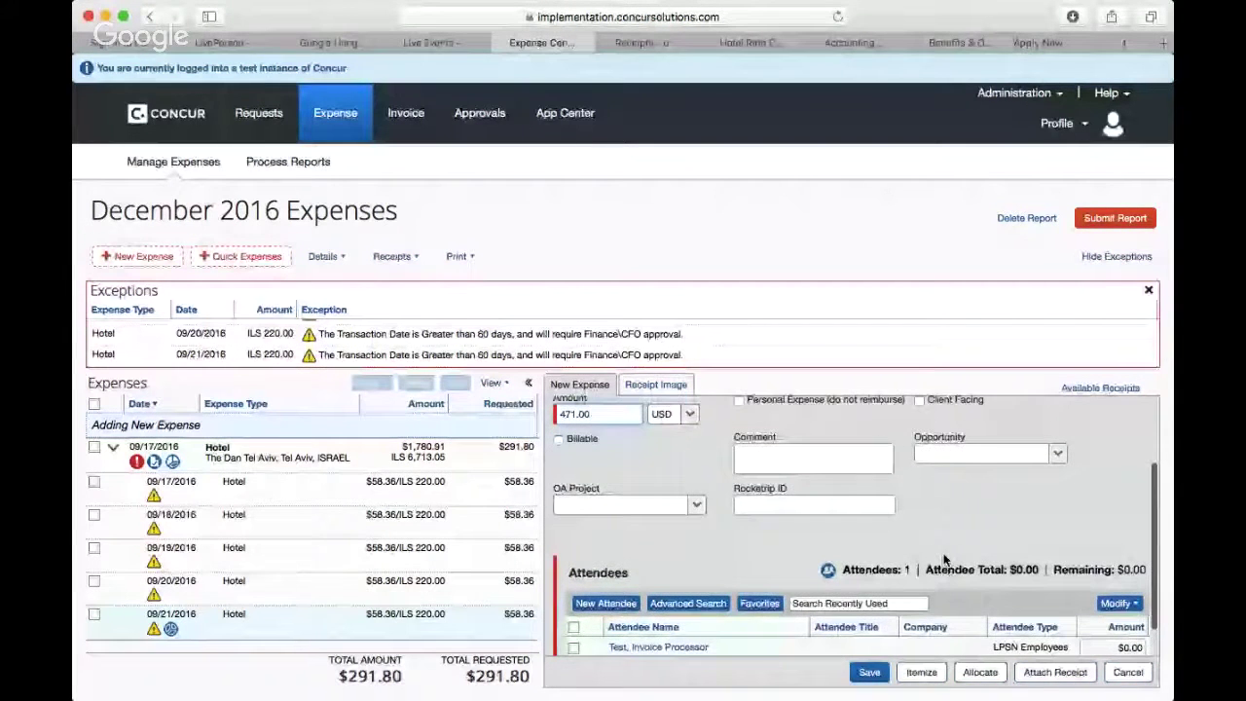
scroll(944, 559, "down", 2)
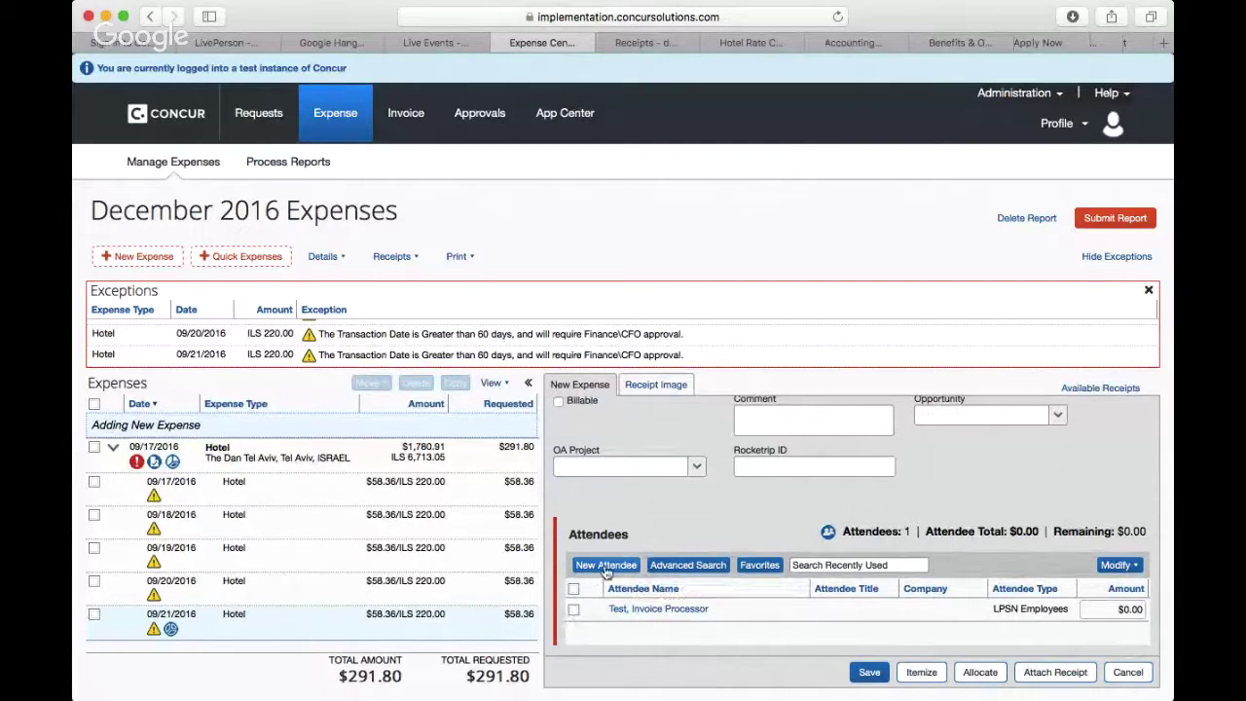
left_click(606, 567)
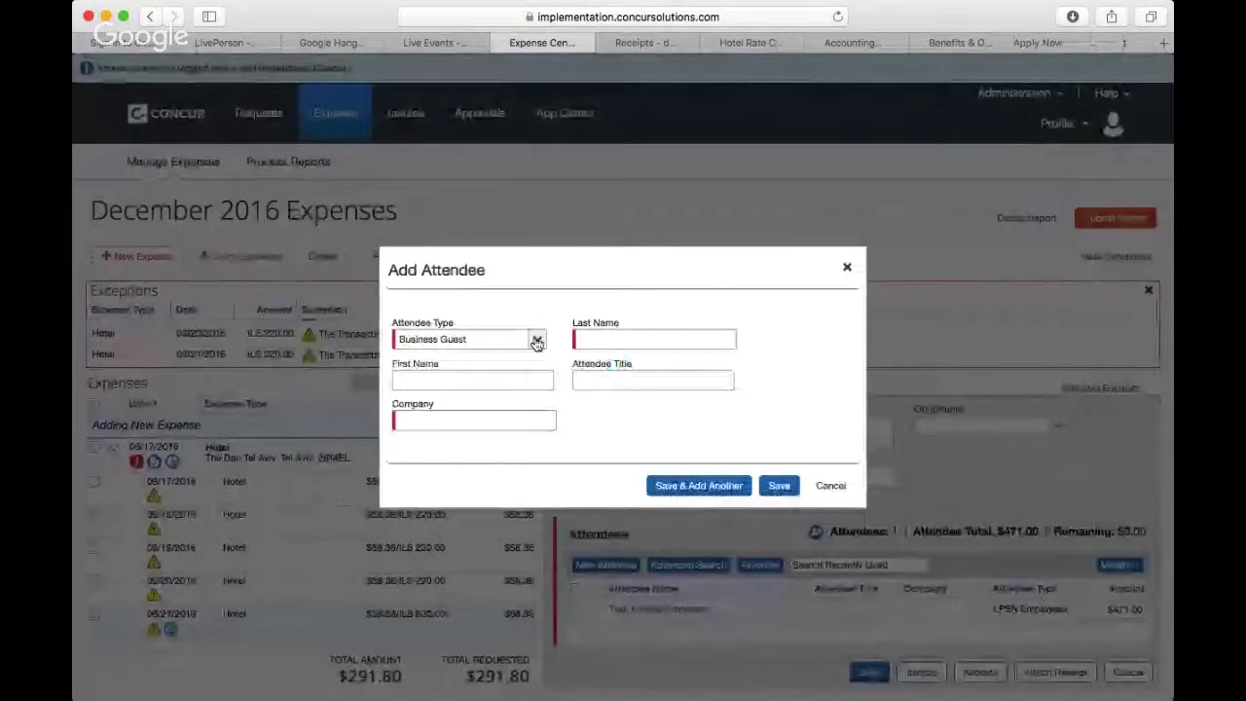
Step: Add an Employees-type attendee with their name and title HR Partner, saving and adding another
left_click(536, 341)
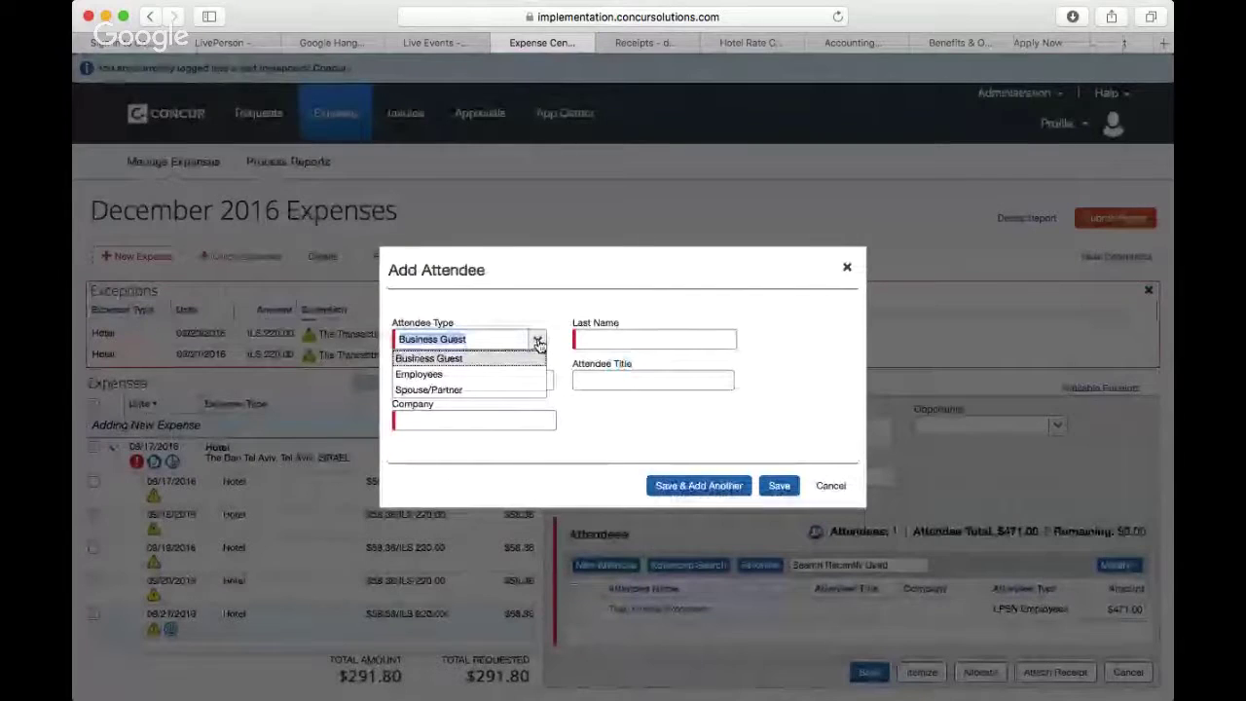
left_click(505, 377)
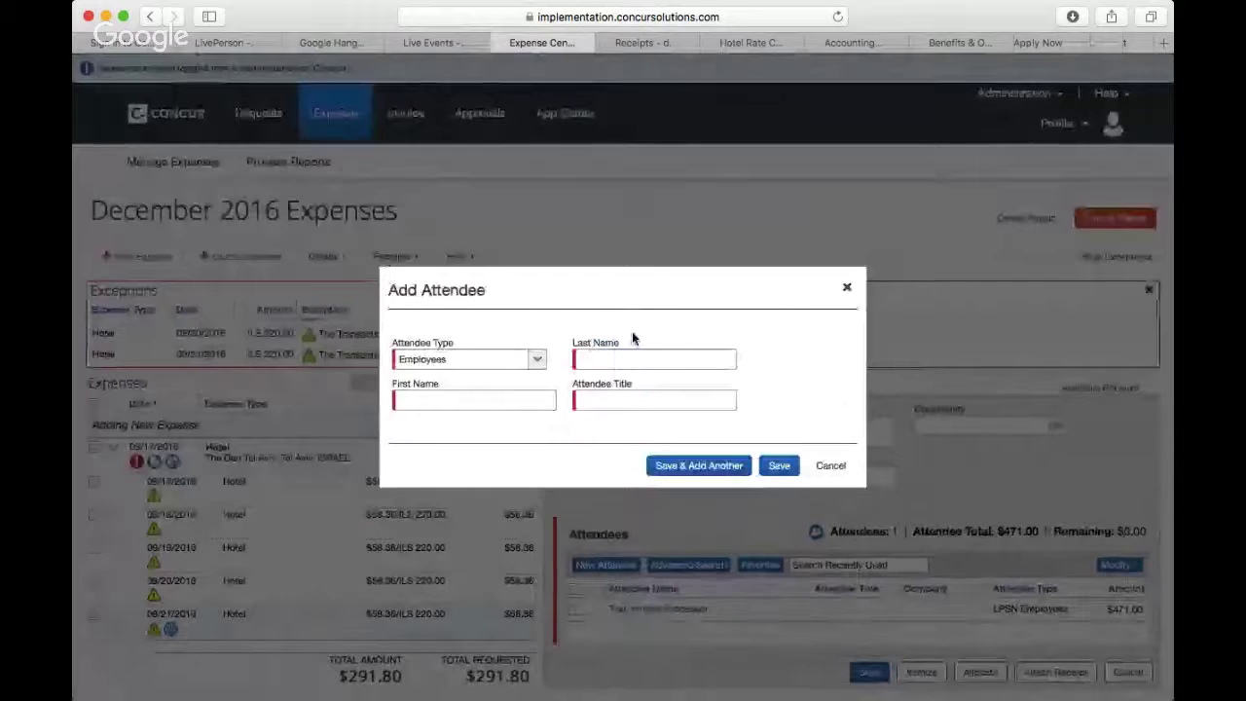
left_click(617, 357)
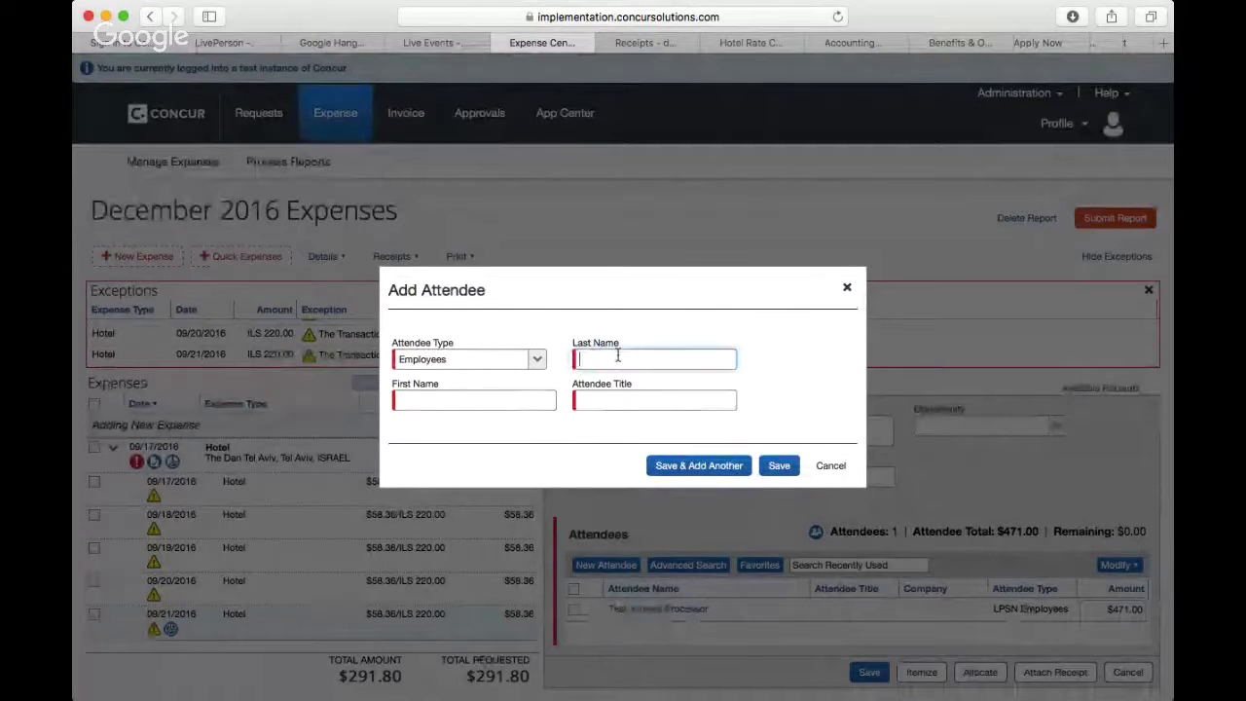
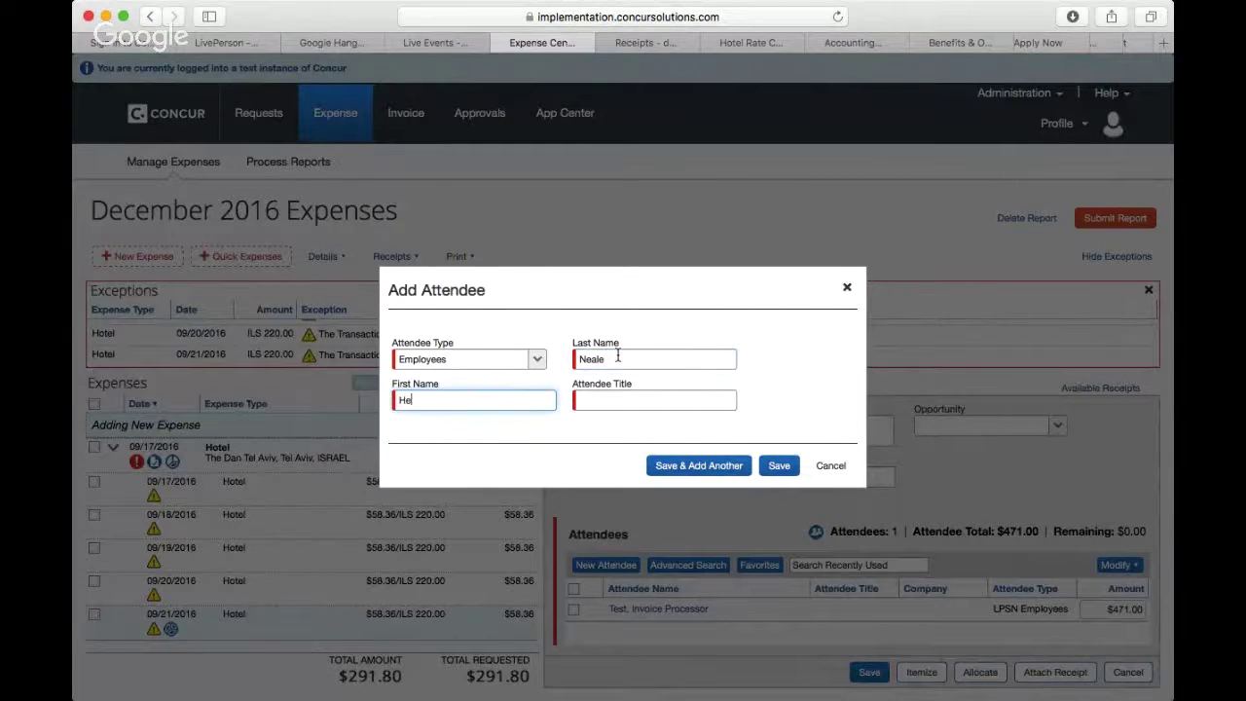
left_click(670, 405)
type("H")
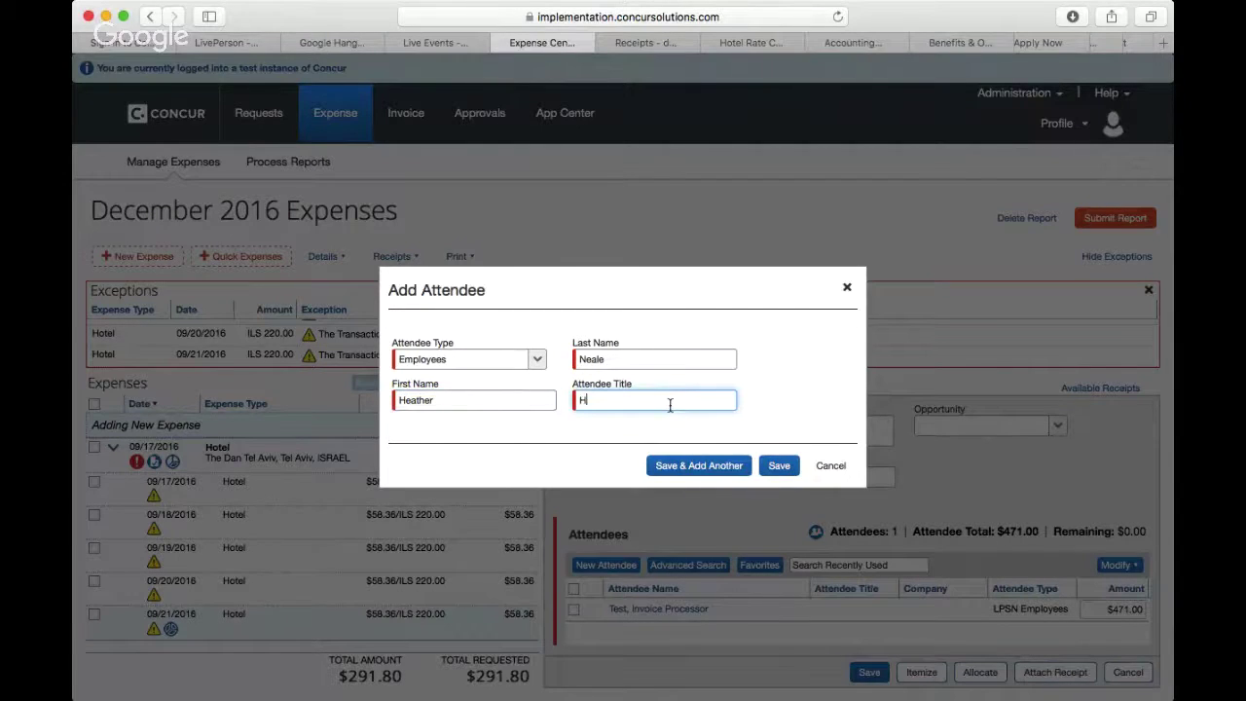
type("R")
type("Partner")
left_click(725, 476)
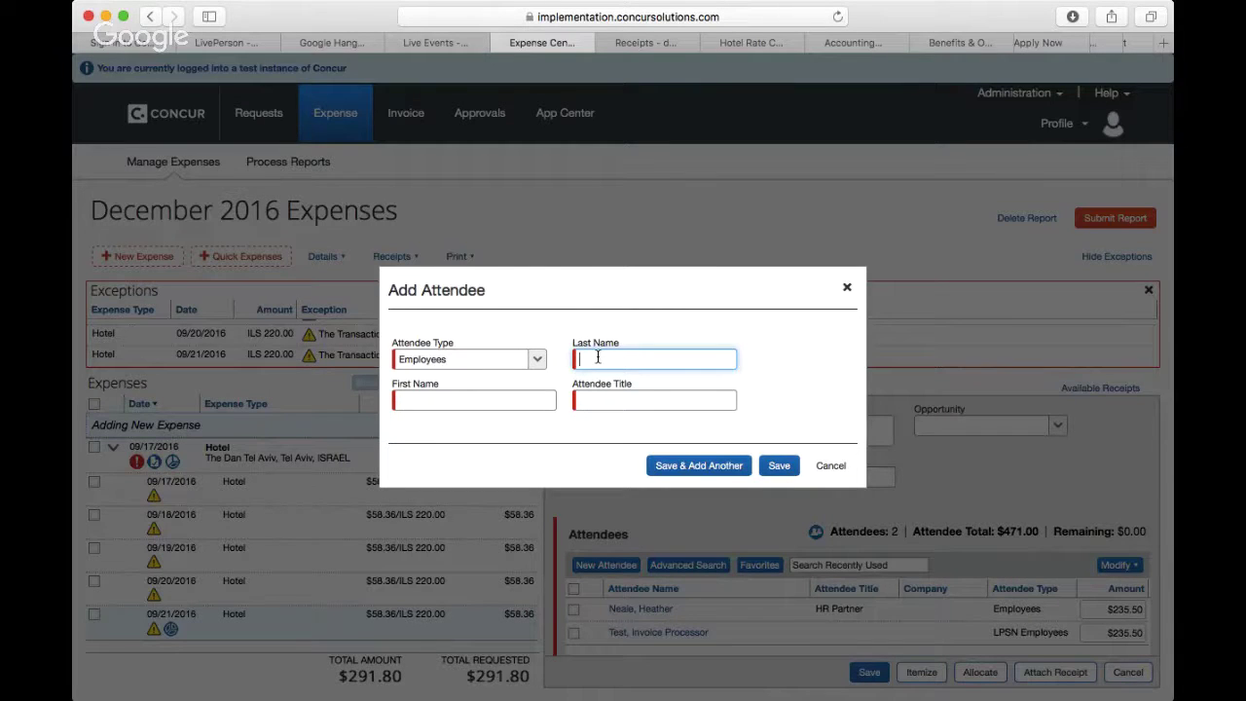
Step: Add an employee attendee with last name, first name and the title Senior Accountant
key("Tab")
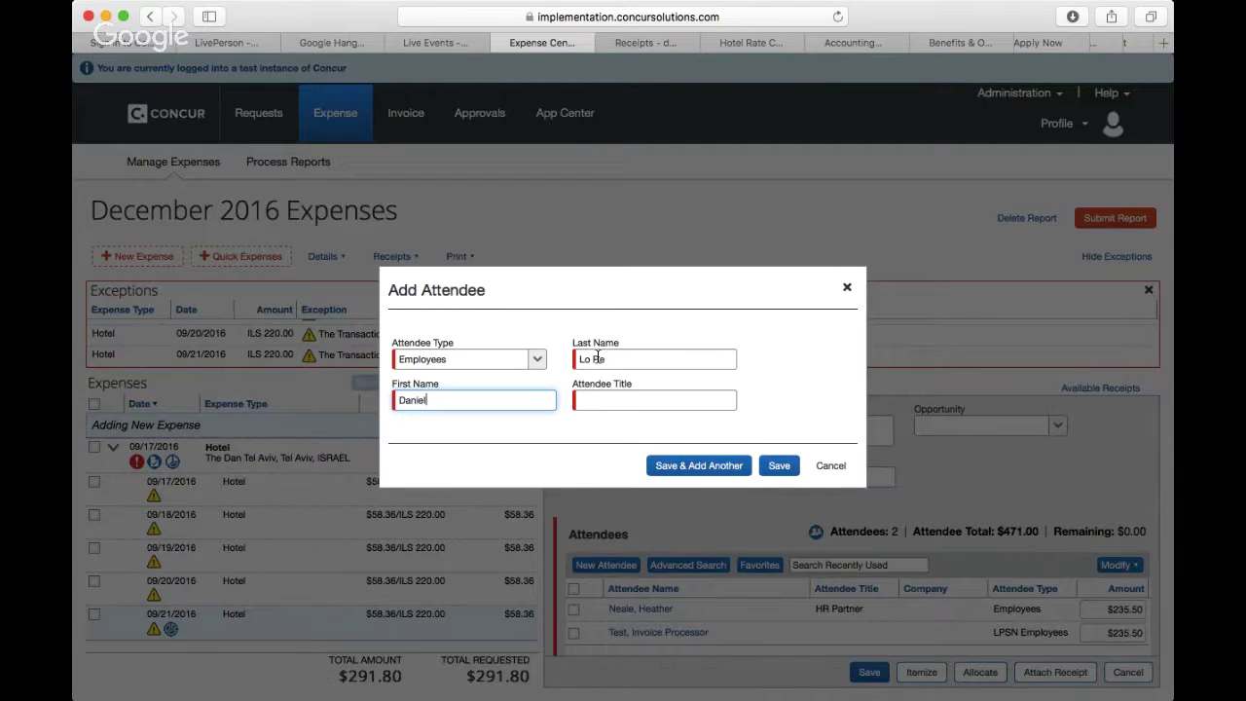
left_click(647, 396)
type("Seni")
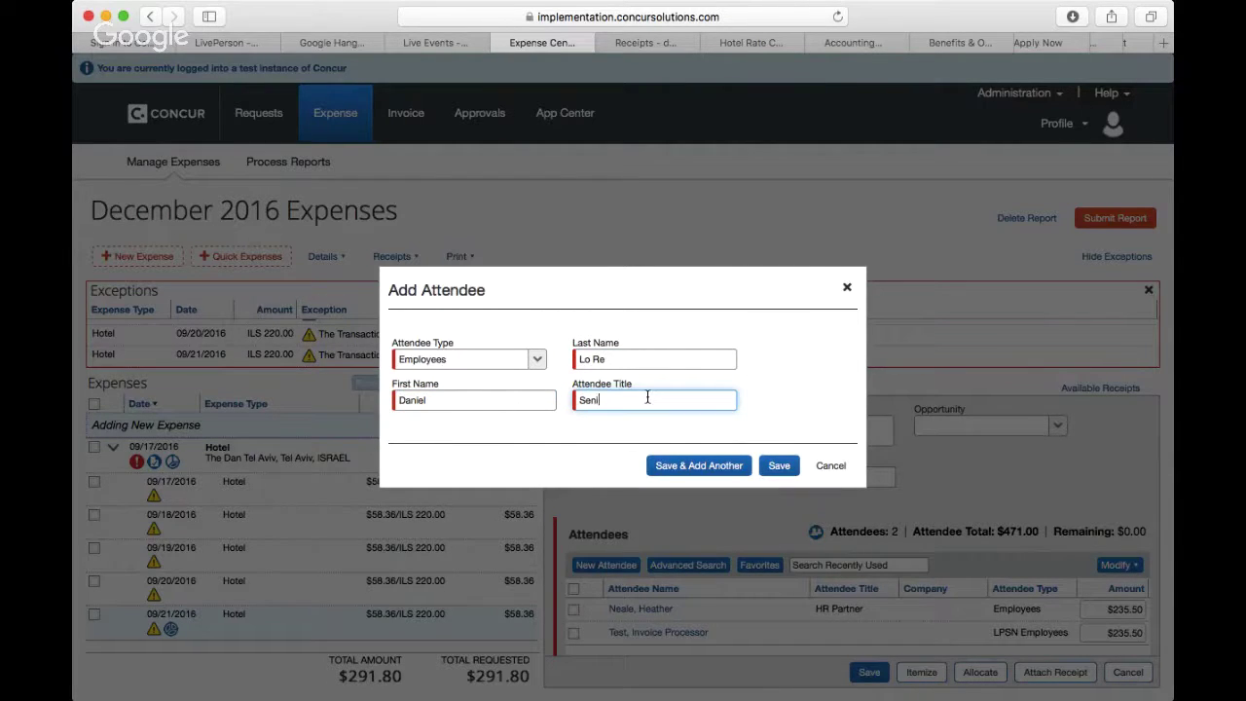
type("or Accountant")
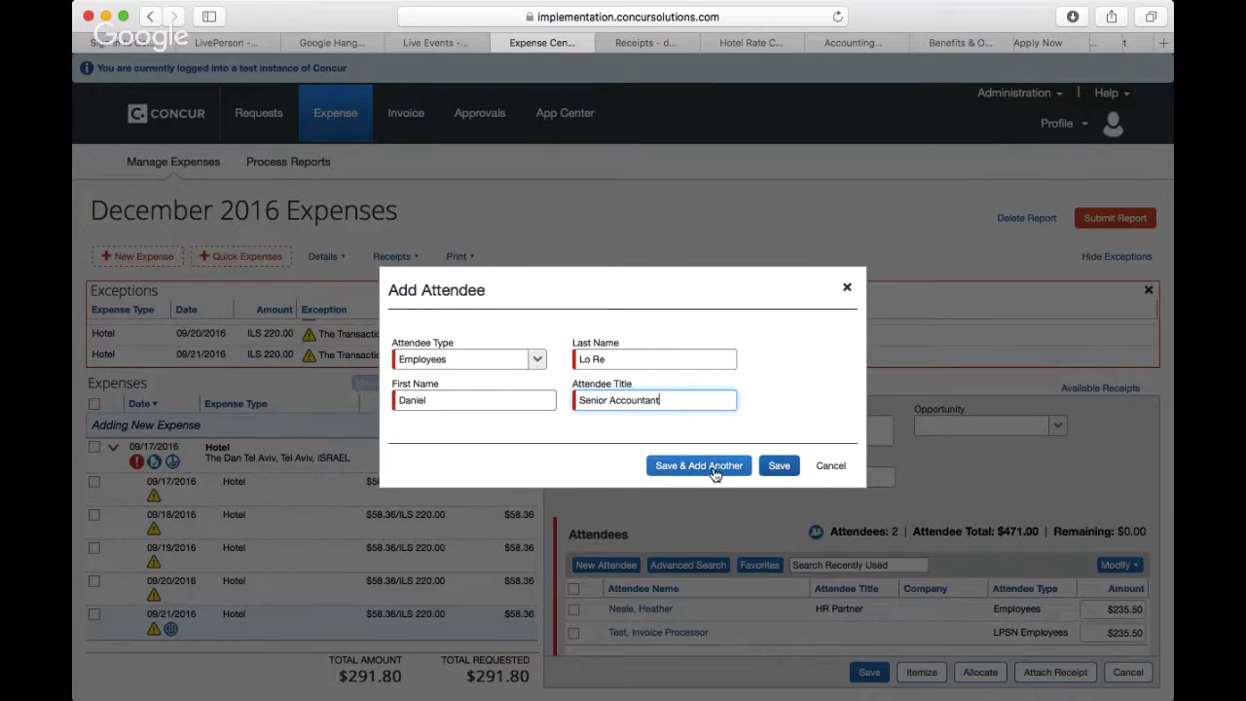
left_click(716, 475)
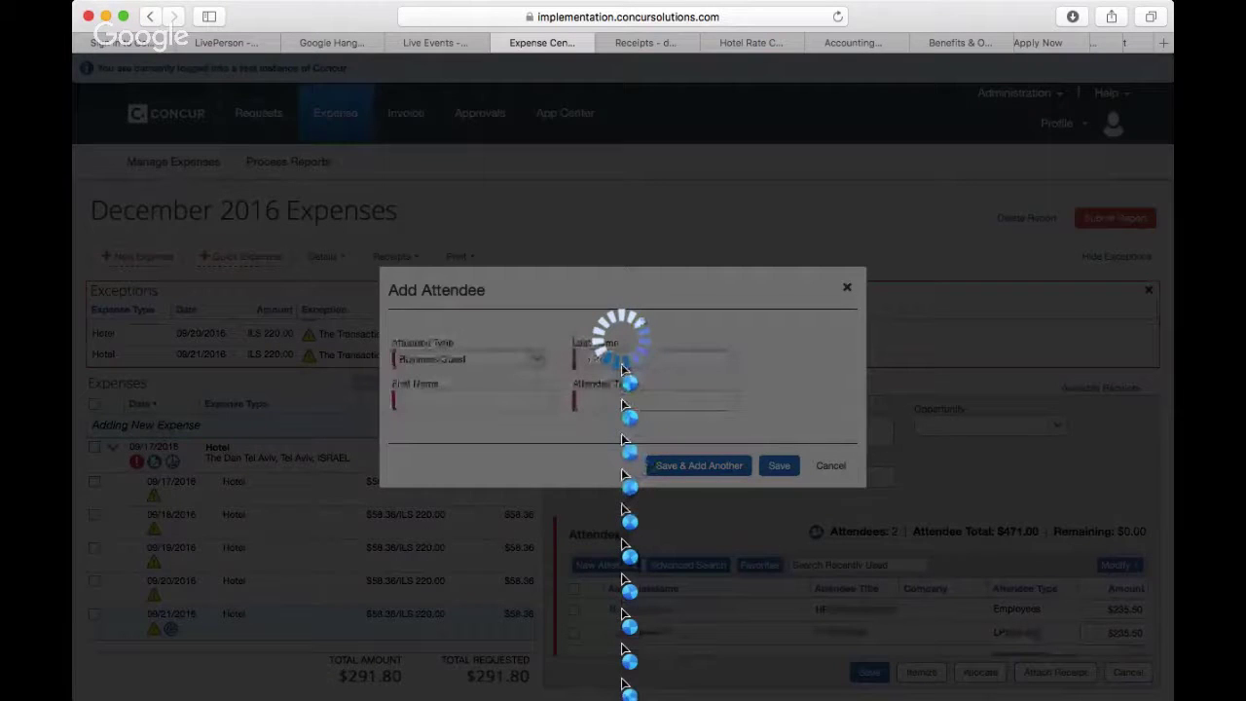
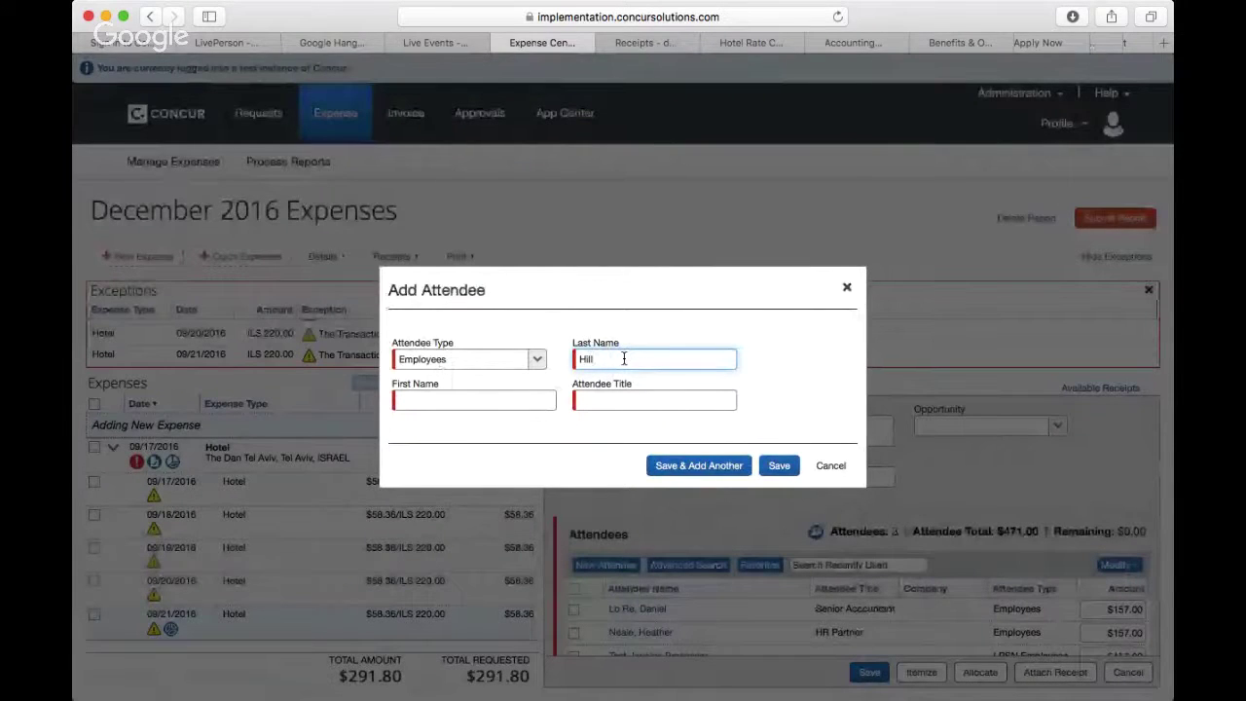
Step: Add and save a second employee attendee titled FP&A Manager
key("Tab")
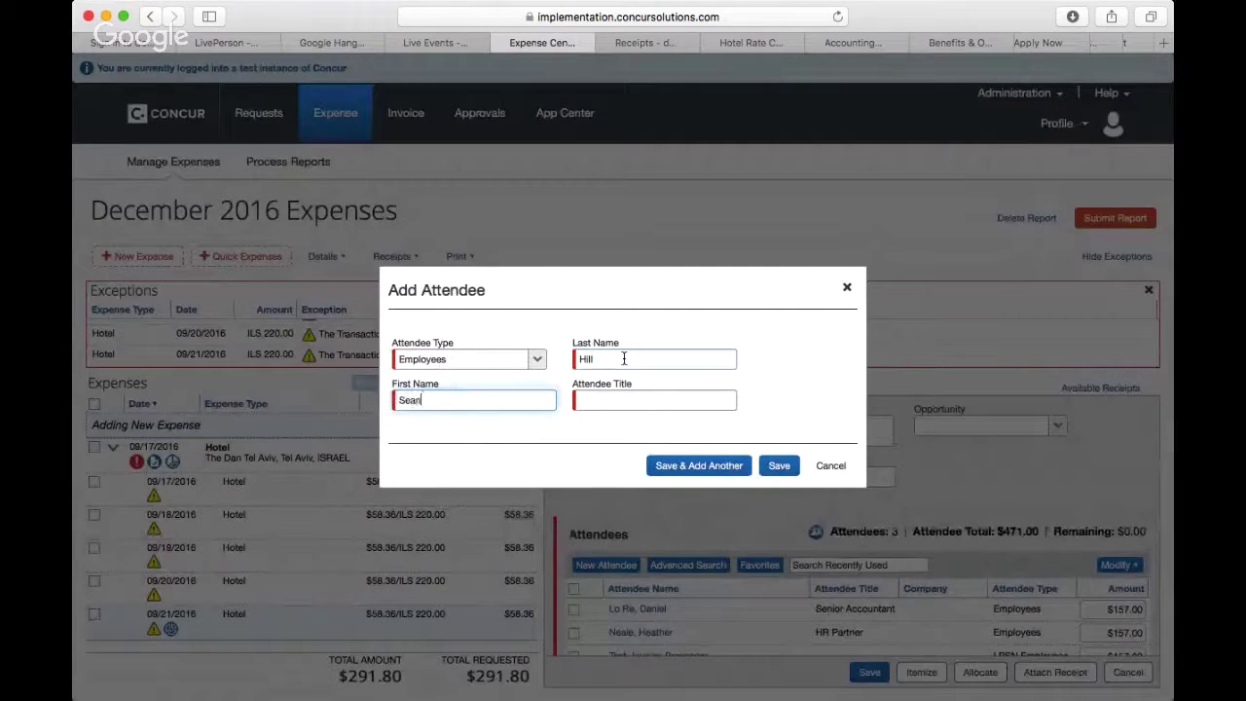
key("Tab")
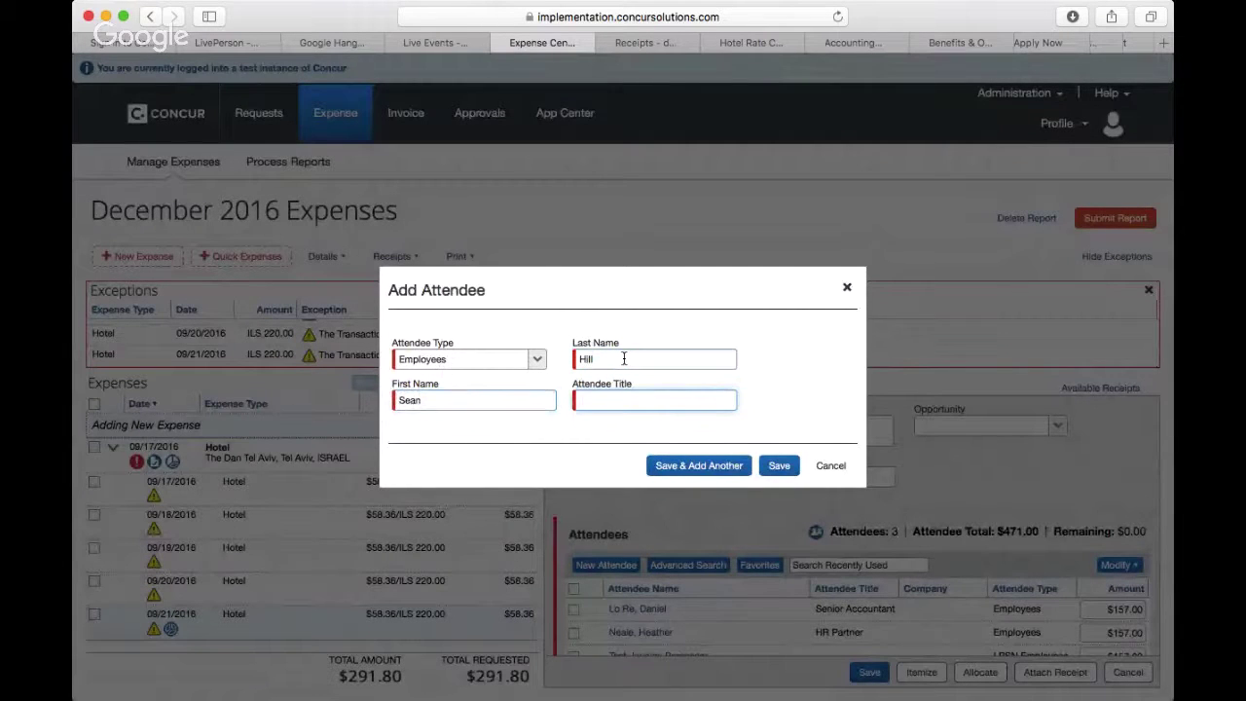
type("FP&")
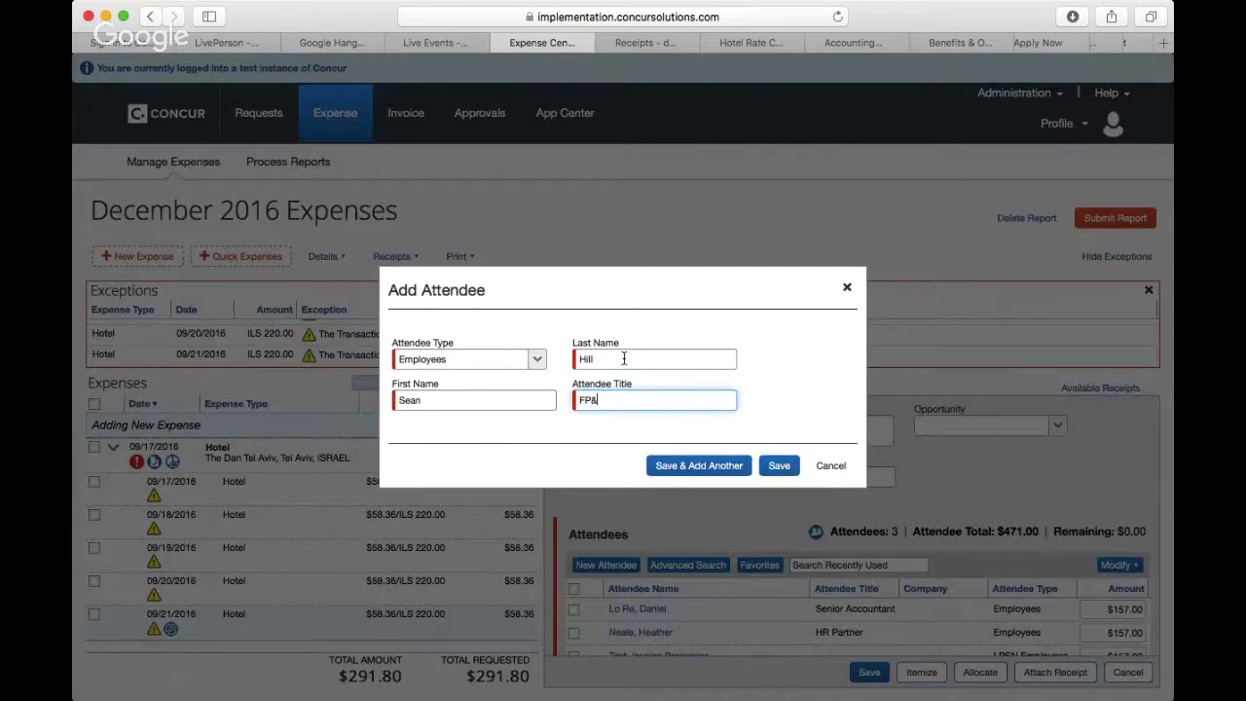
type("A Manager")
left_click(780, 467)
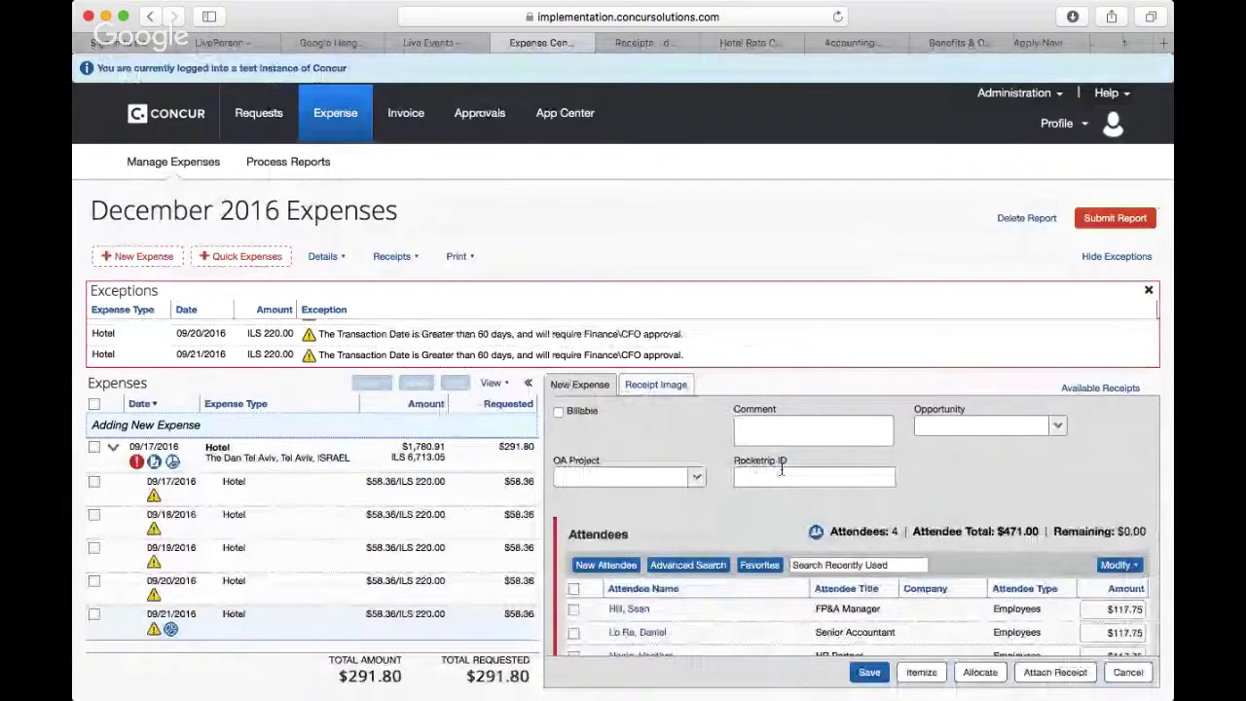
Step: Review the four attendees at $117.75 each and save the $471.00 Business Meals expense
scroll(993, 604, "down", 2)
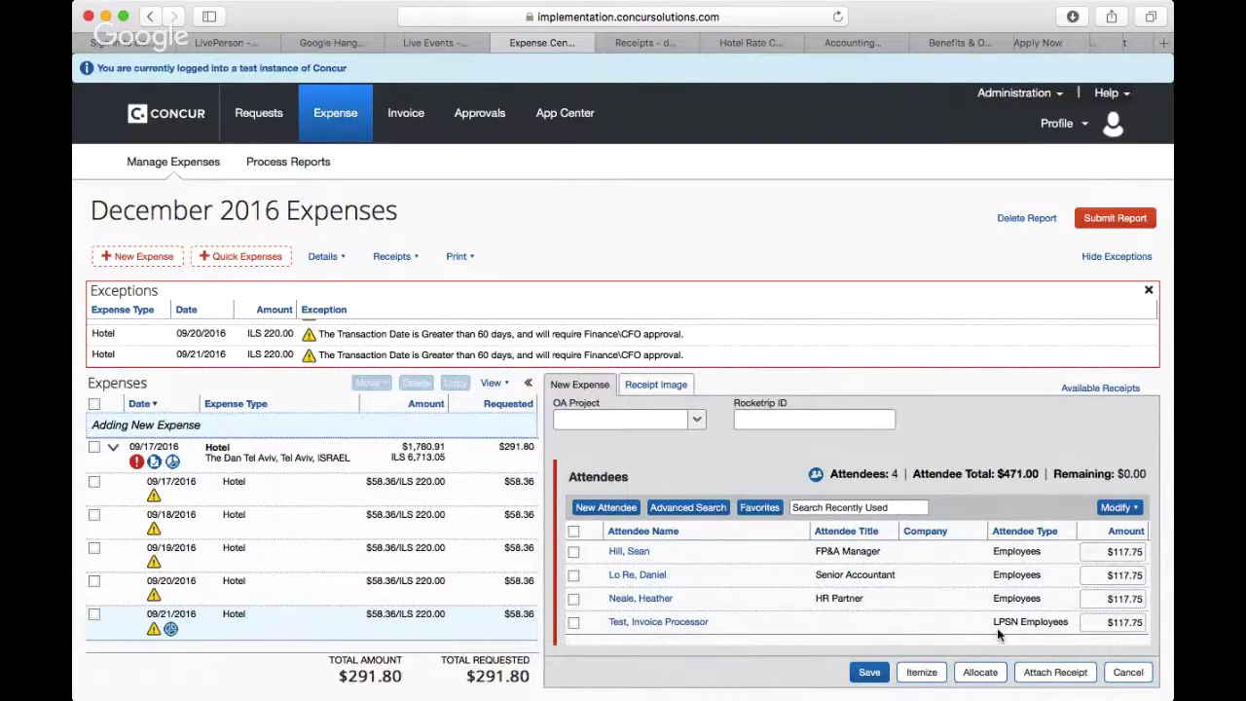
left_click(870, 673)
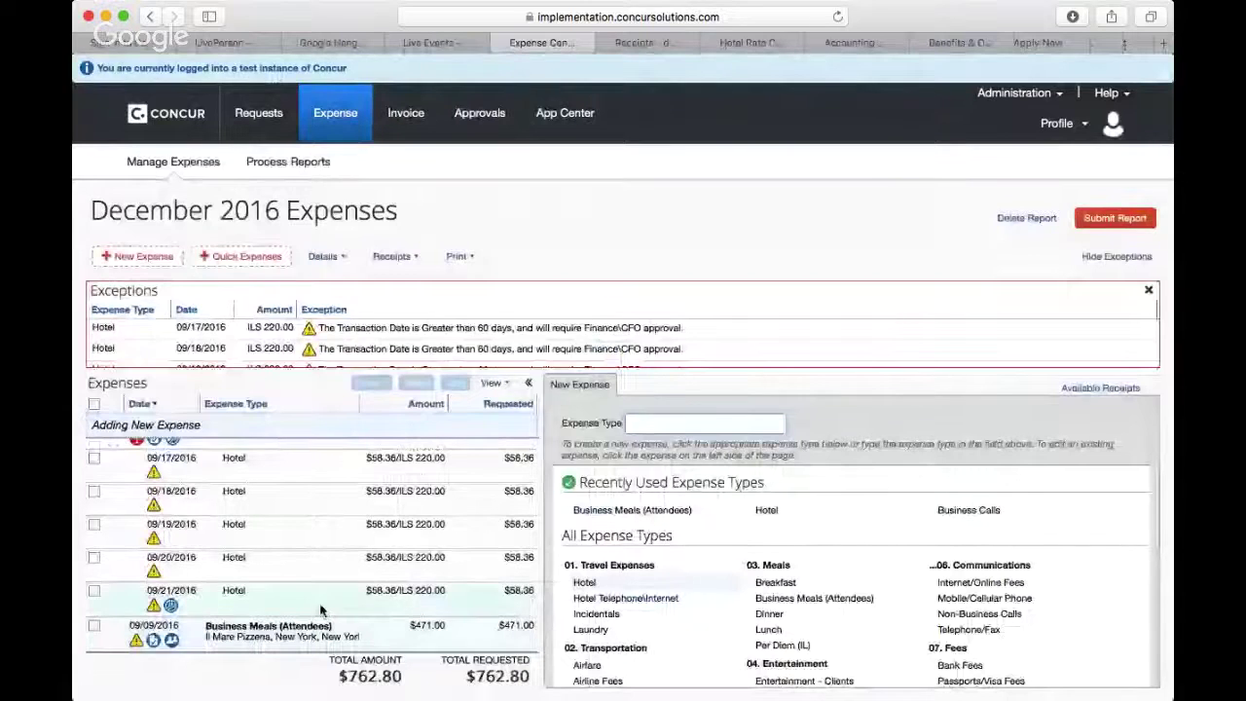
Step: Create a new expense and choose Taxi under Transportation as its type
scroll(322, 611, "down", 1)
scroll(323, 610, "up", 1)
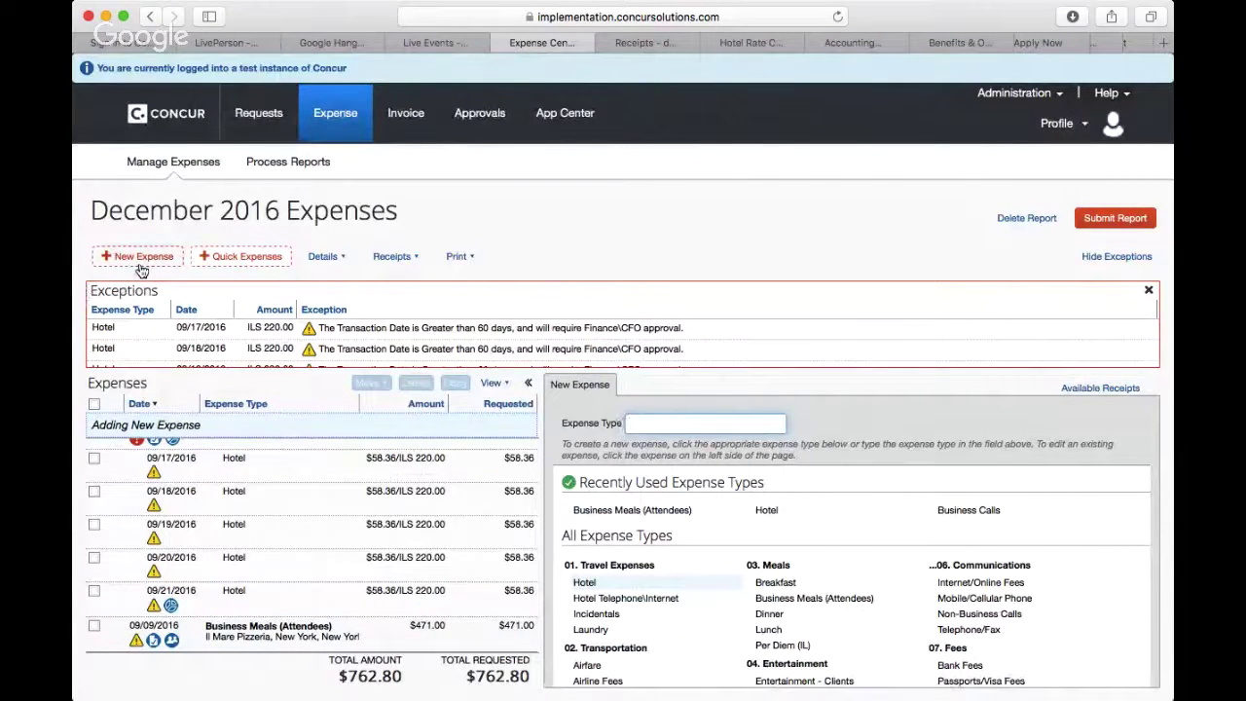
left_click(139, 266)
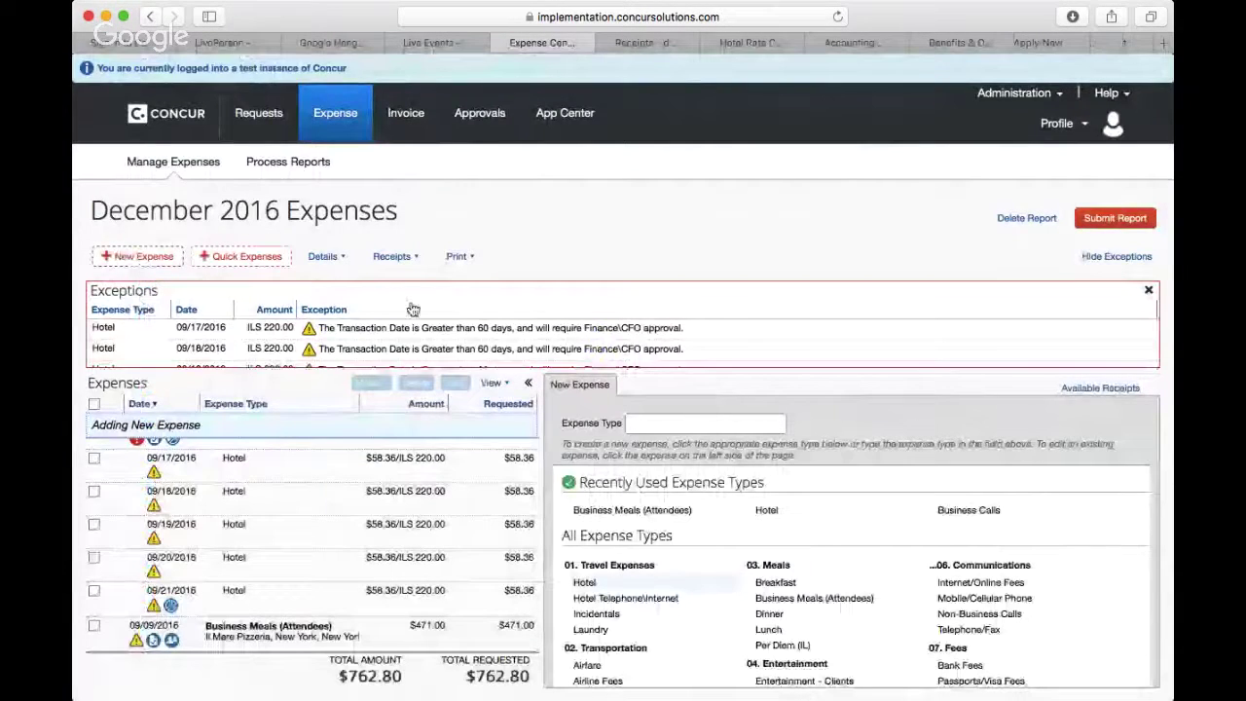
scroll(813, 584, "down", 3)
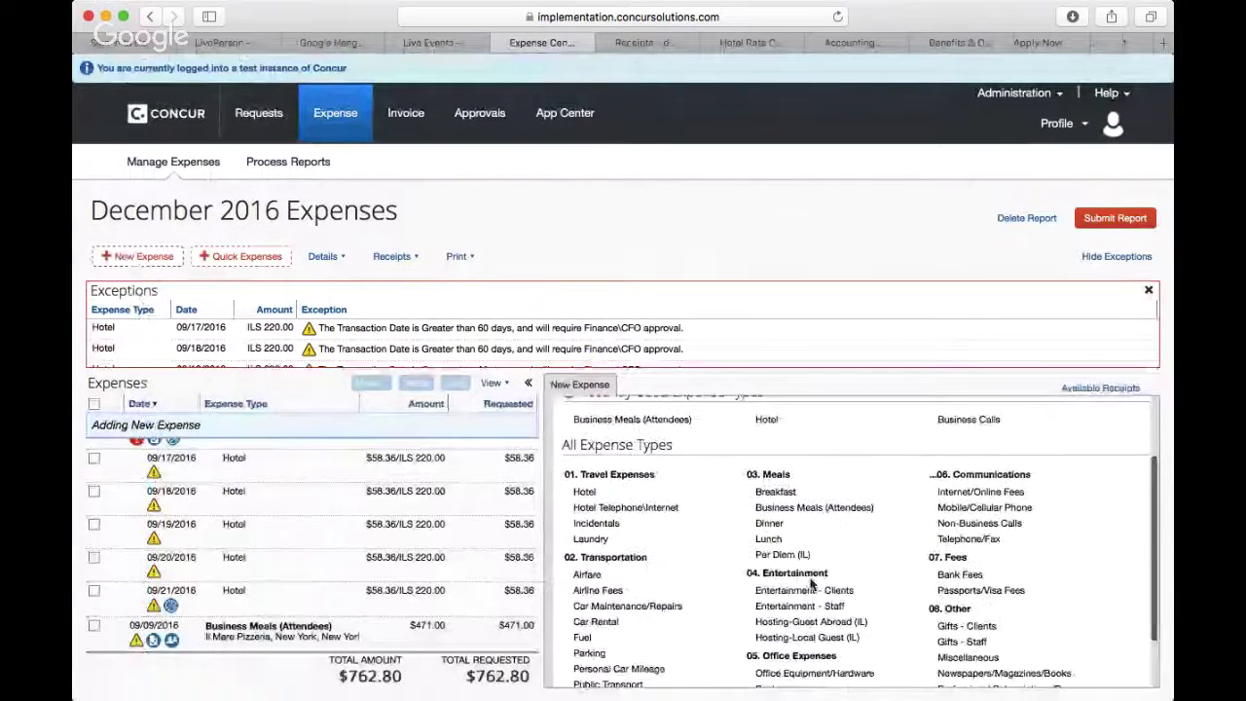
scroll(813, 584, "down", 2)
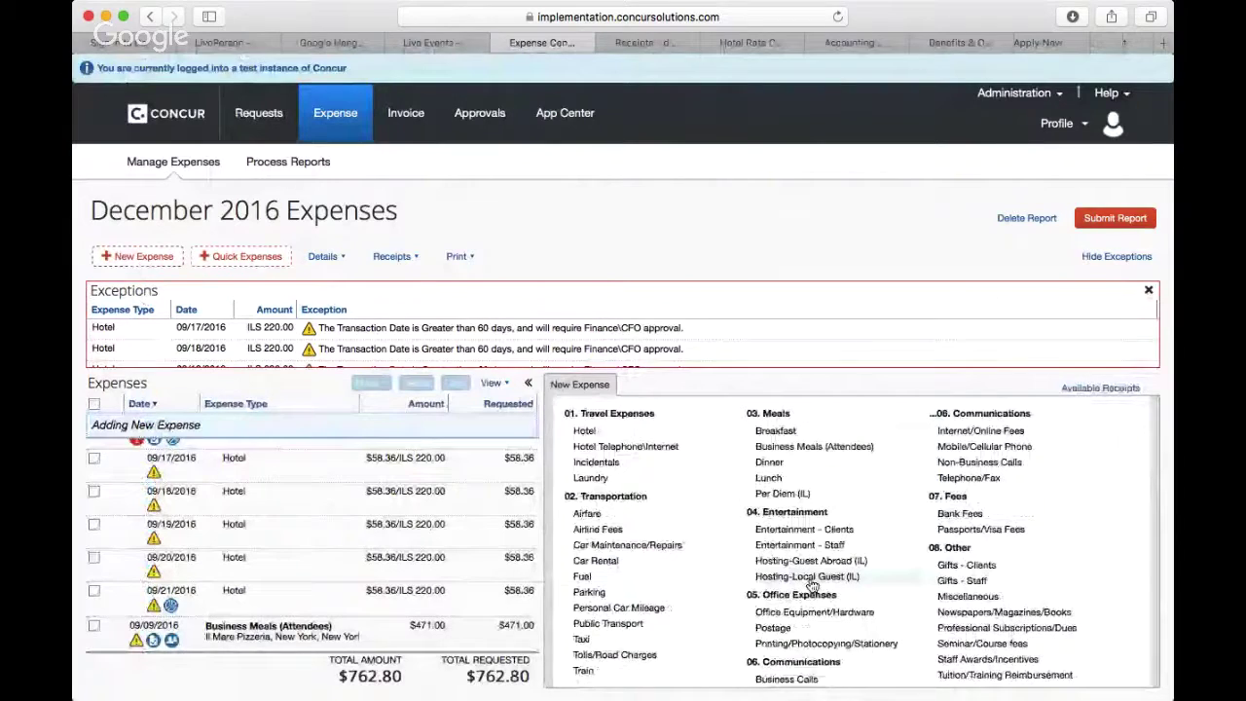
left_click(584, 631)
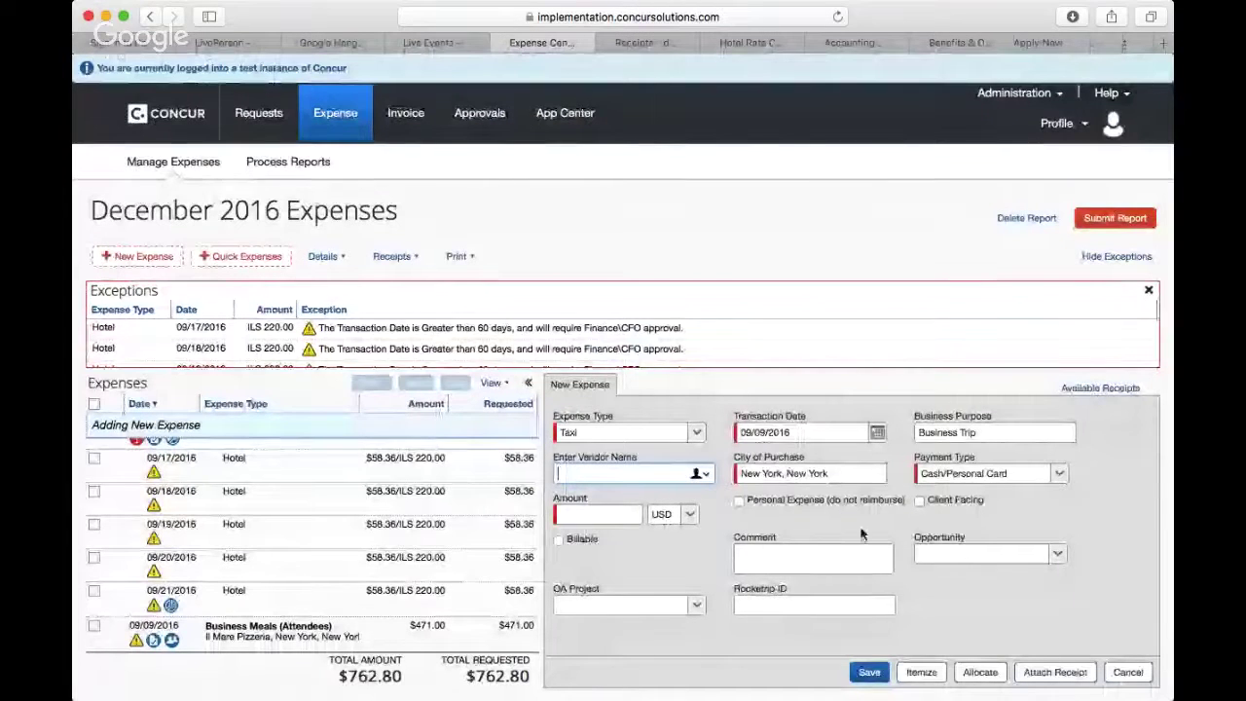
Step: Attach the Taxi.PNG receipt file to the new Taxi expense
left_click(1051, 673)
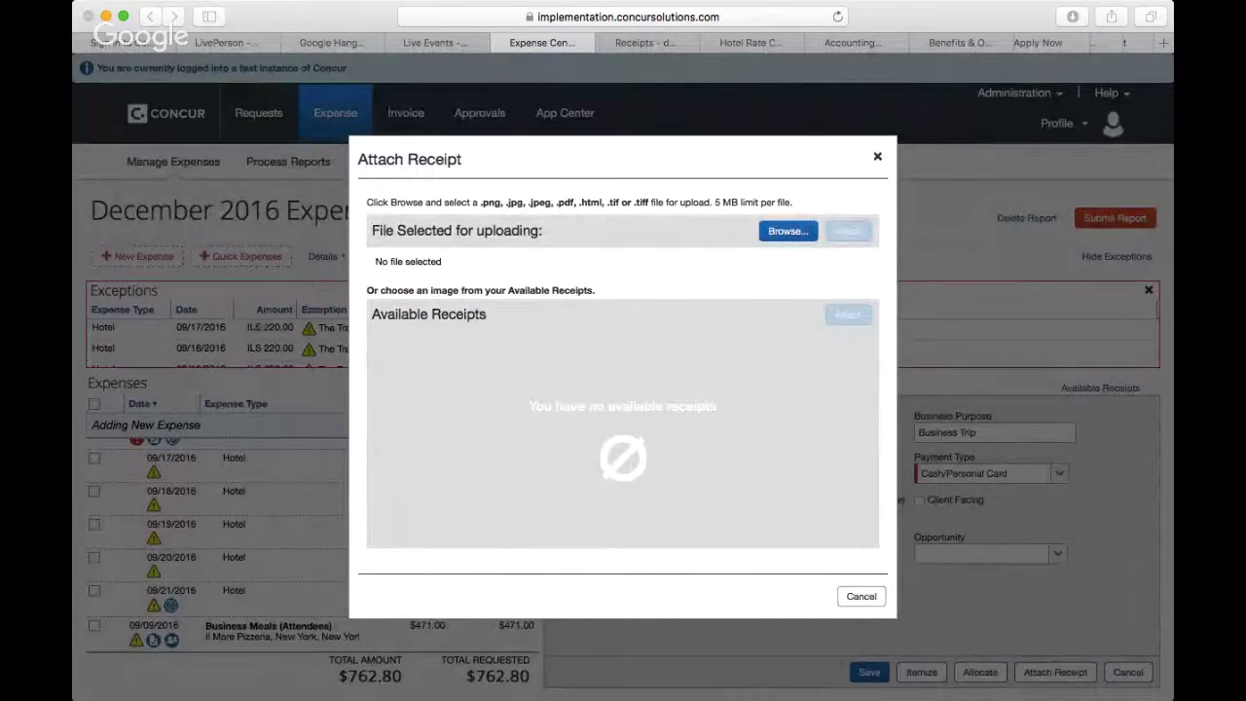
left_click(885, 419)
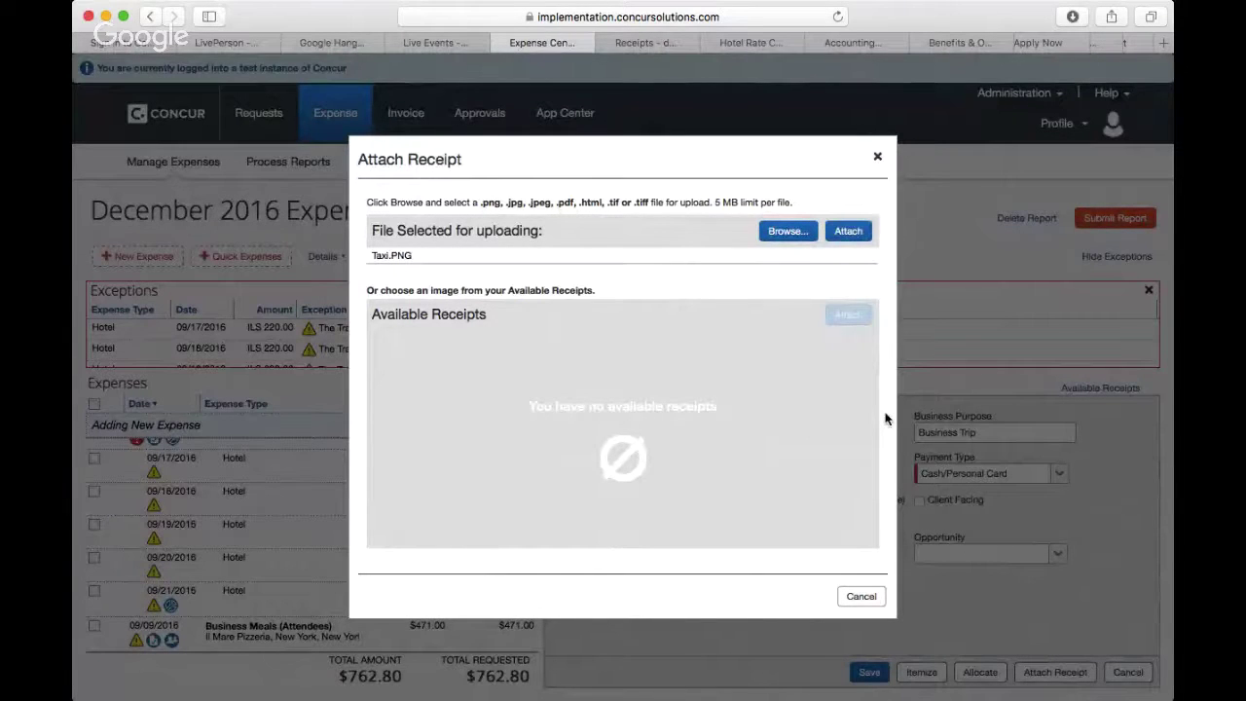
left_click(851, 234)
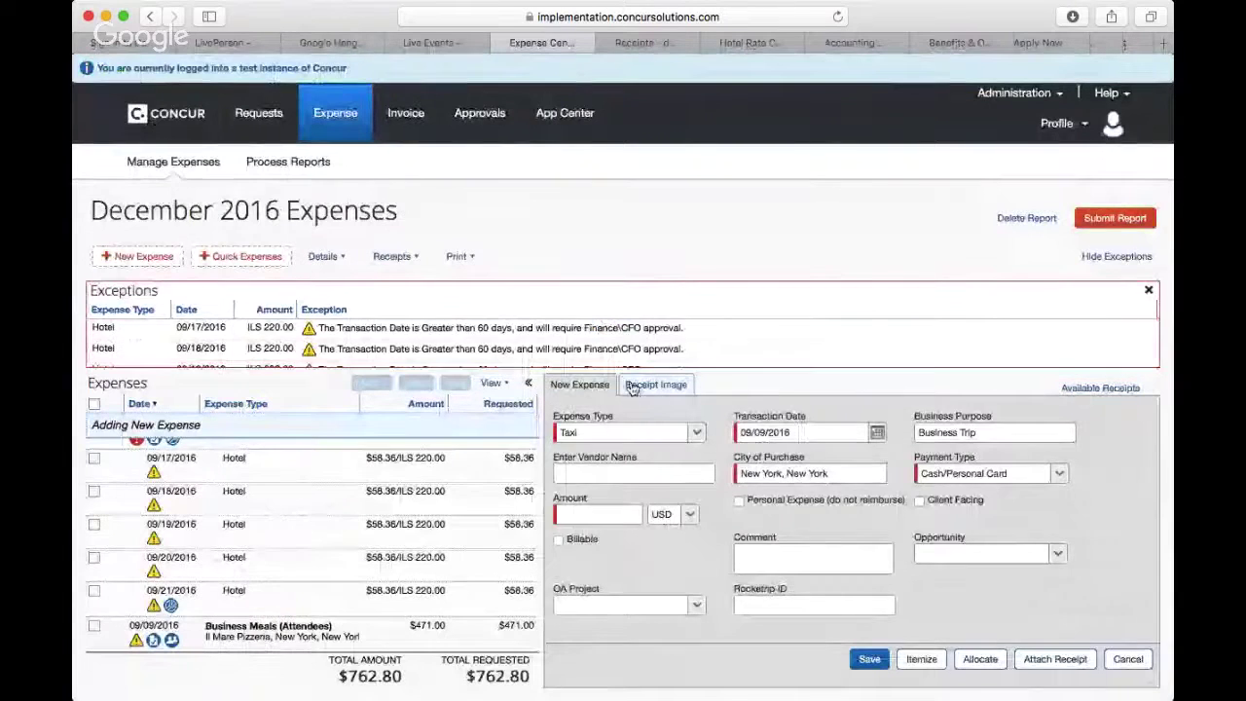
Step: Zoom into the receipt image to read its $25.47 total with a $4.00 tip
left_click(638, 385)
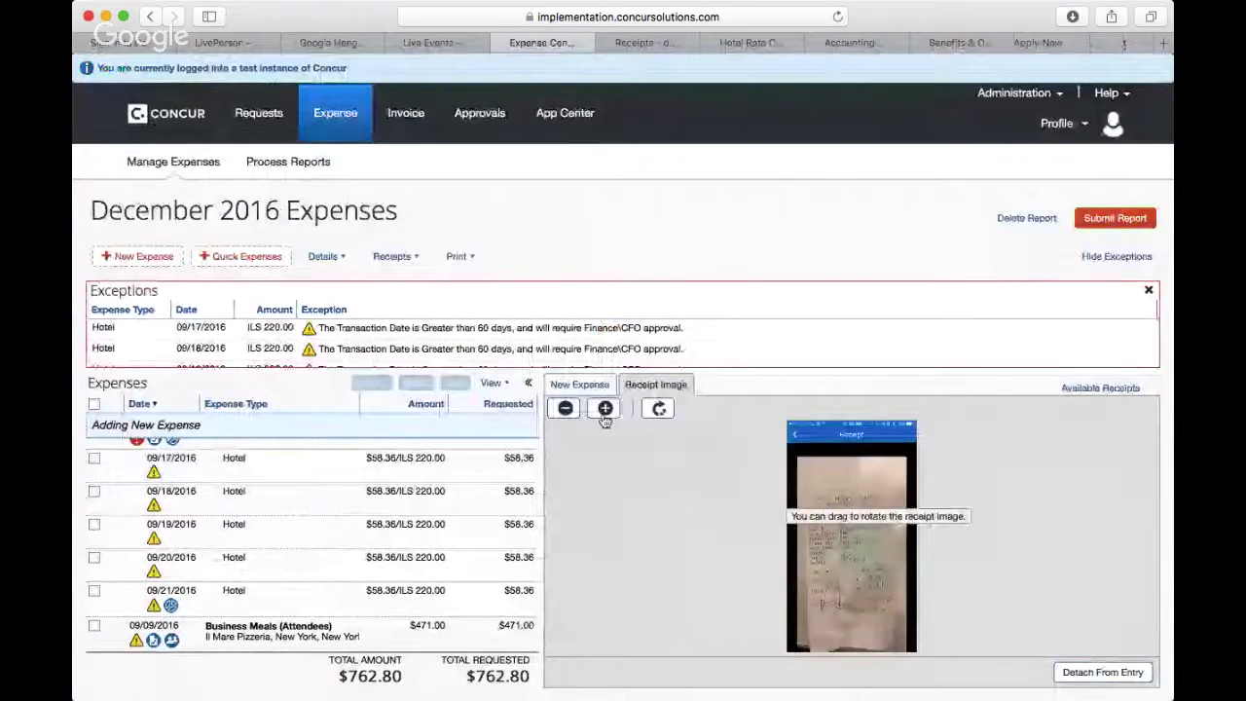
left_click(604, 410)
left_click(605, 409)
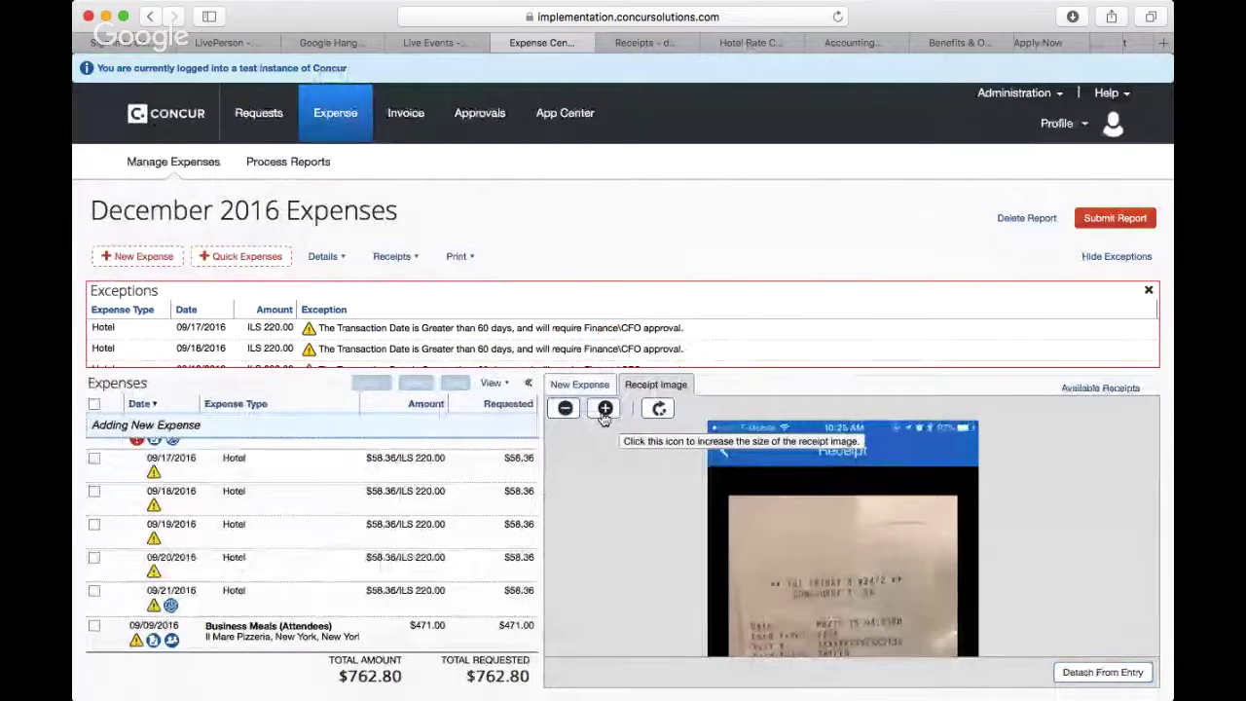
left_click(605, 409)
scroll(679, 525, "down", 10)
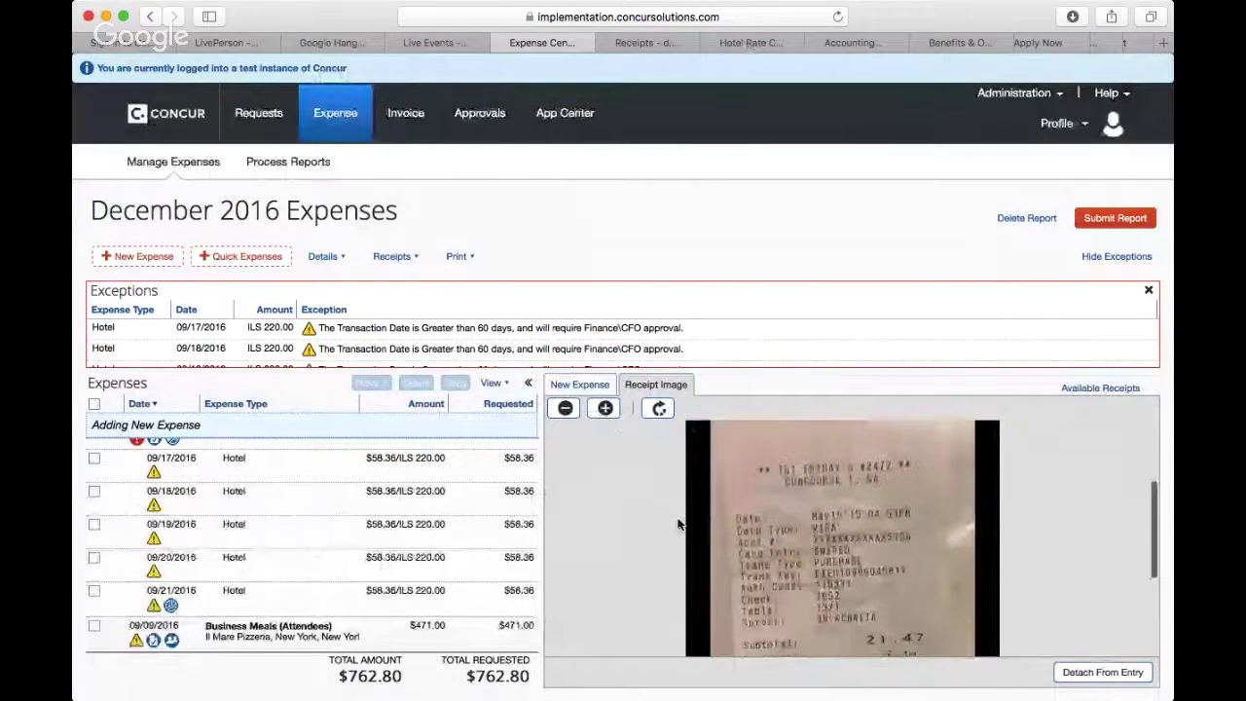
scroll(679, 524, "up", 5)
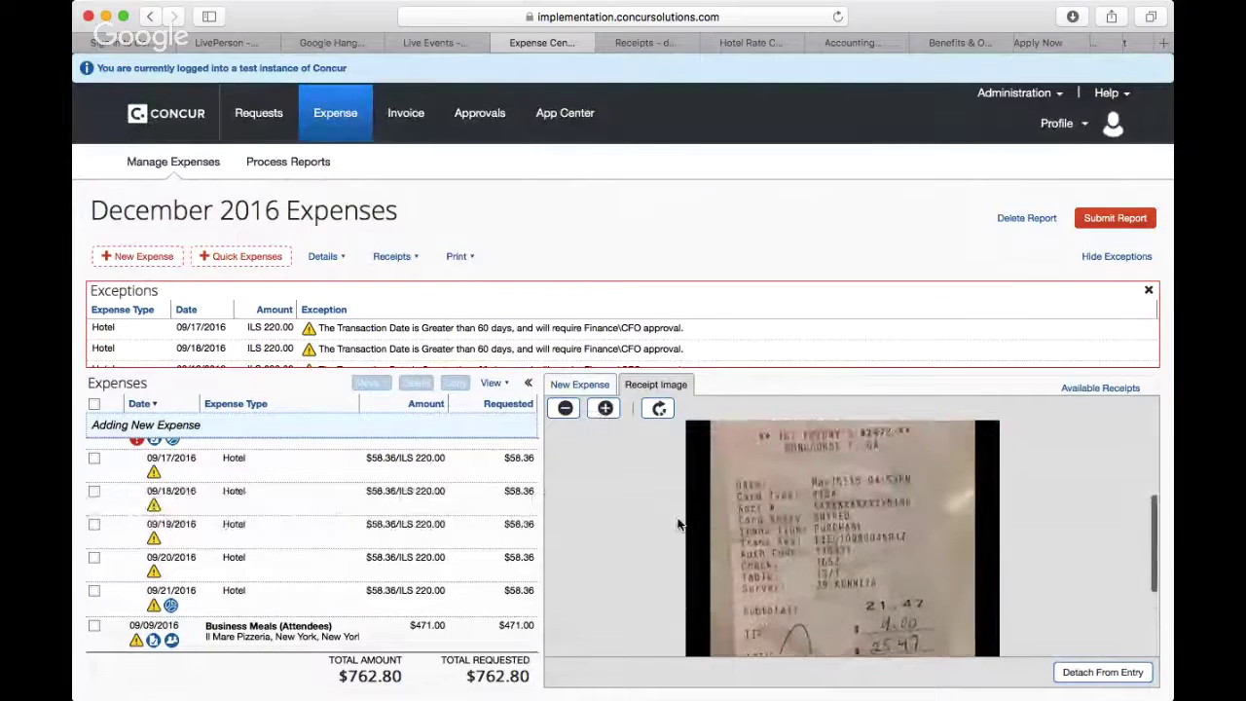
scroll(679, 524, "down", 5)
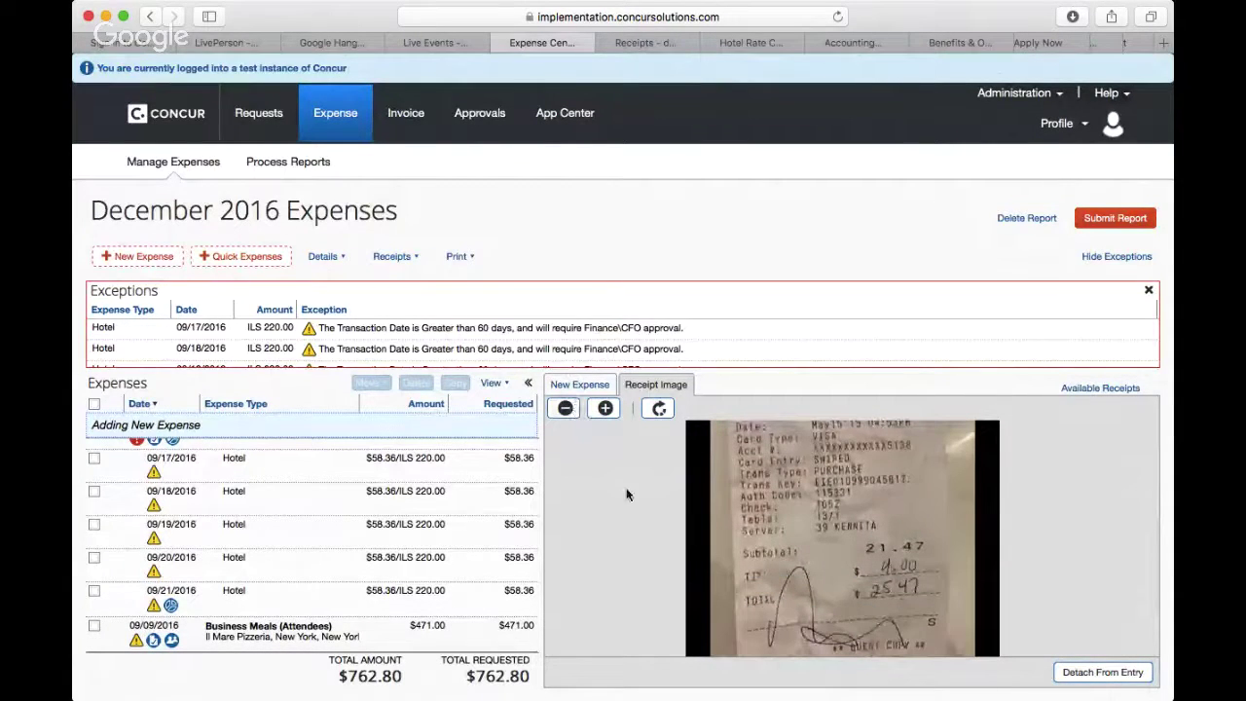
Step: Change the new expense's type from Taxi to Dinner
left_click(583, 384)
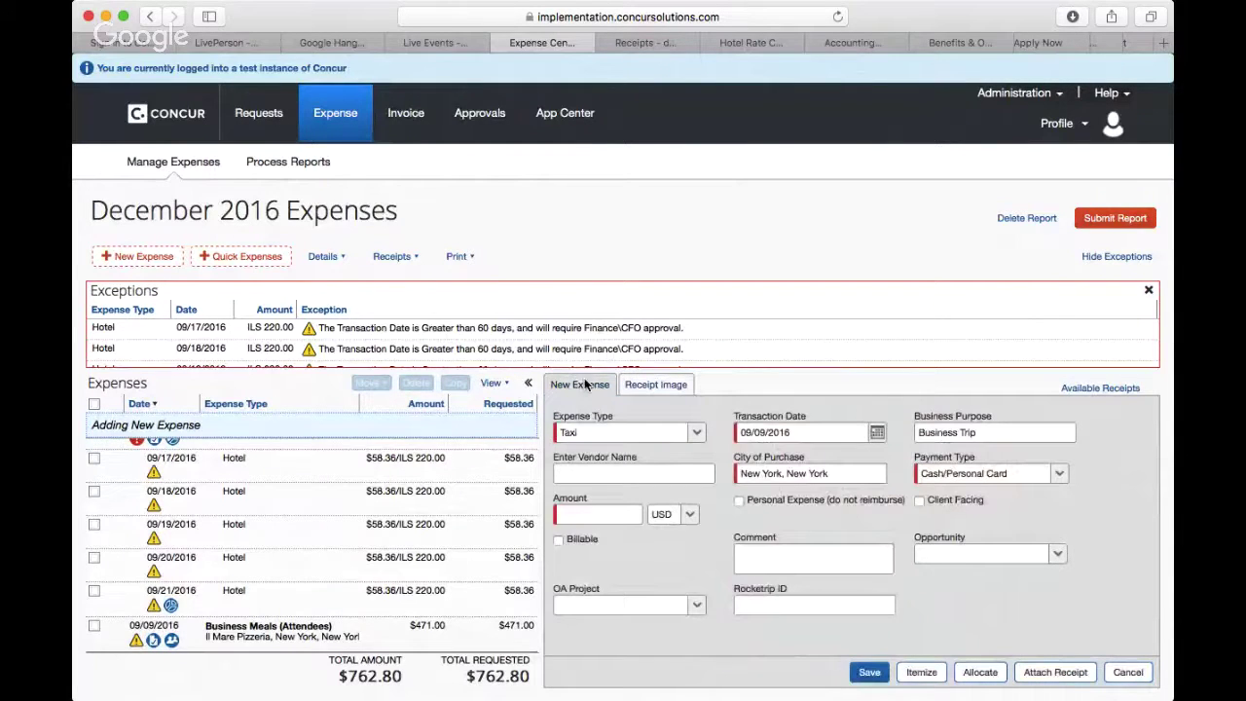
left_click(699, 433)
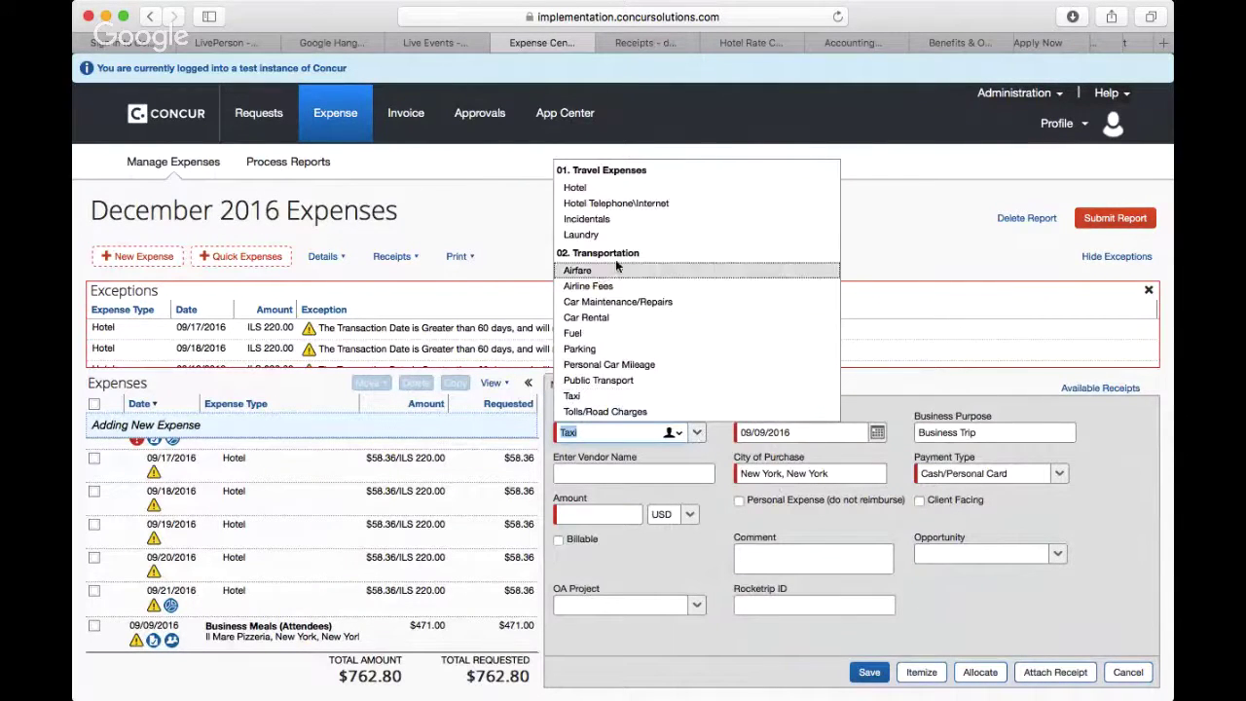
scroll(629, 349, "down", 3)
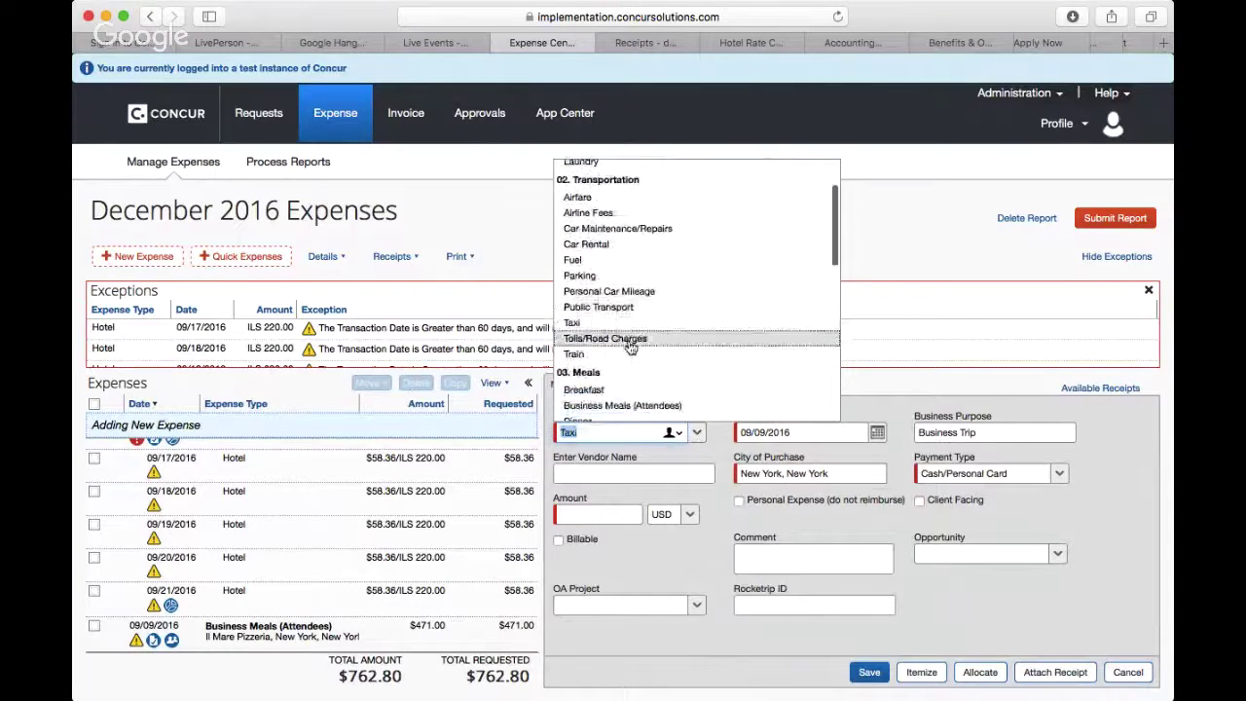
scroll(629, 346, "down", 4)
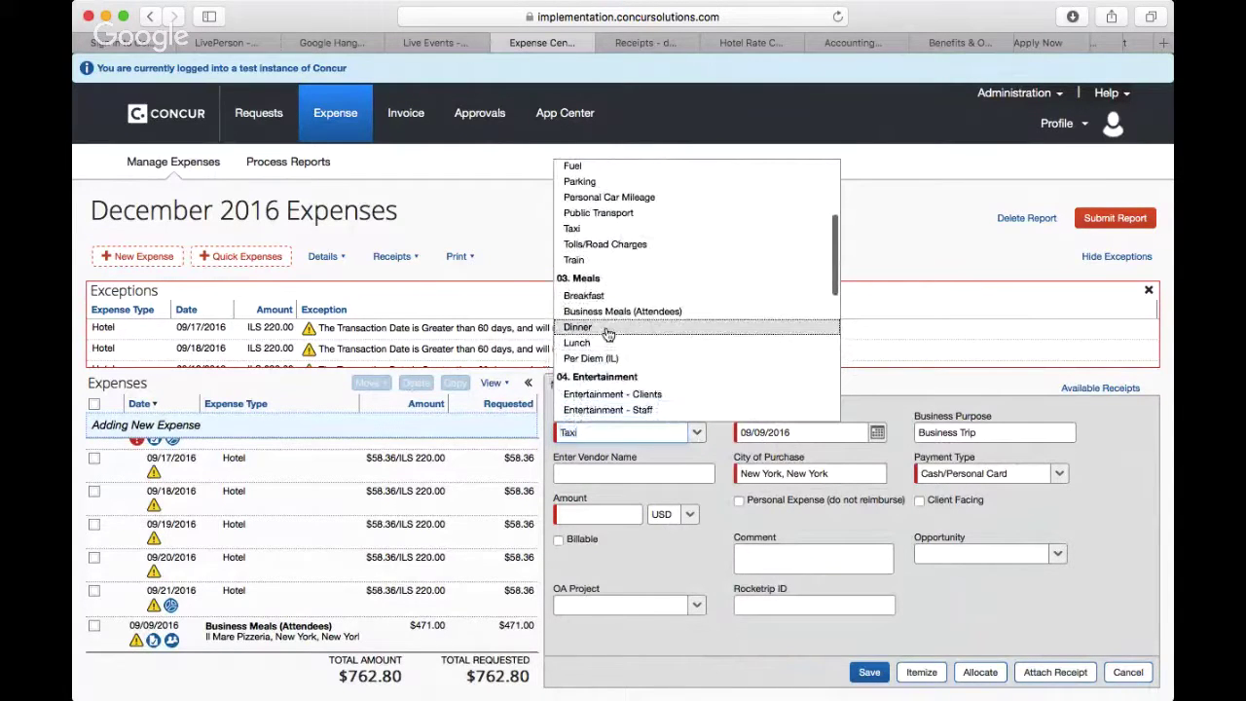
left_click(608, 334)
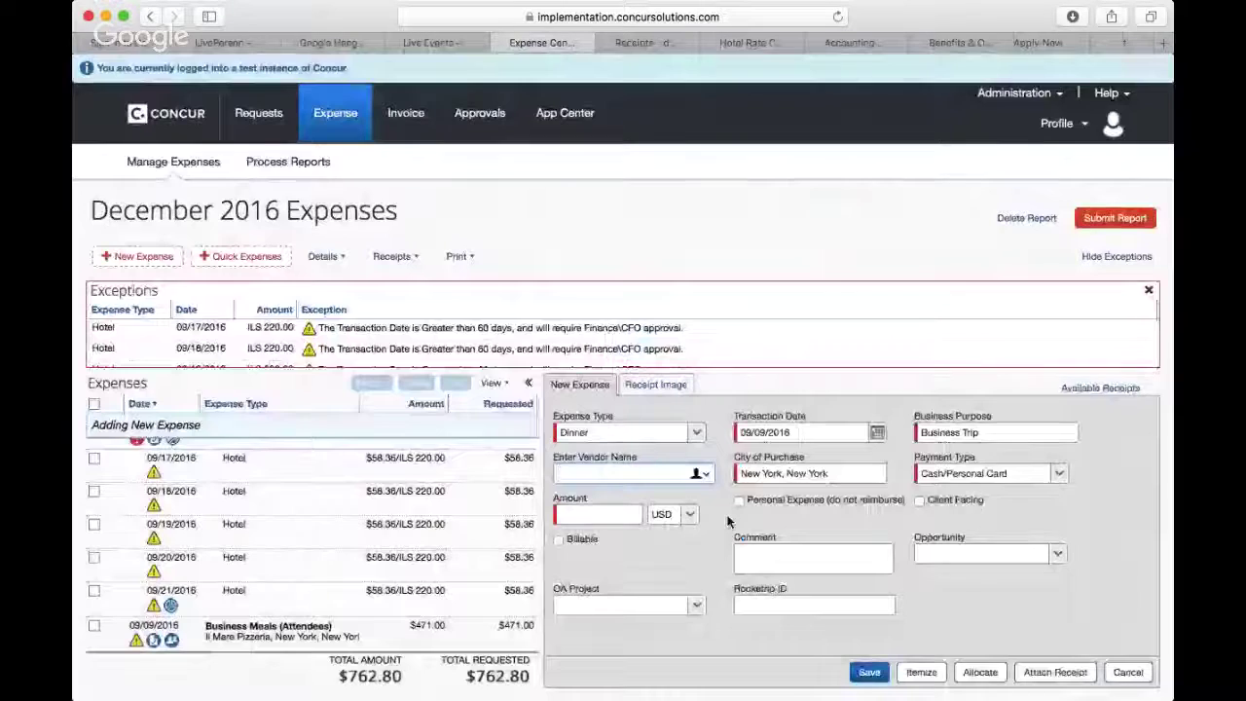
Step: Zoom in and review the TGI Friday's receipt image before returning to the expense form
left_click(663, 387)
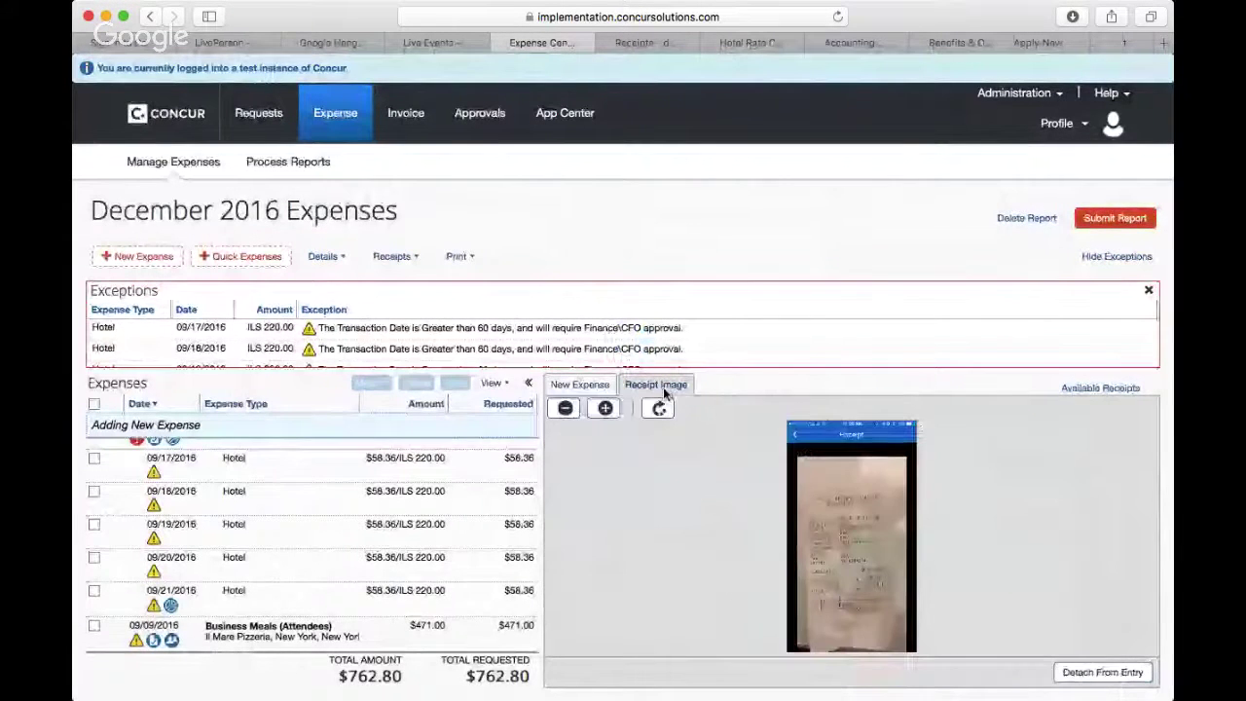
left_click(605, 409)
left_click(604, 409)
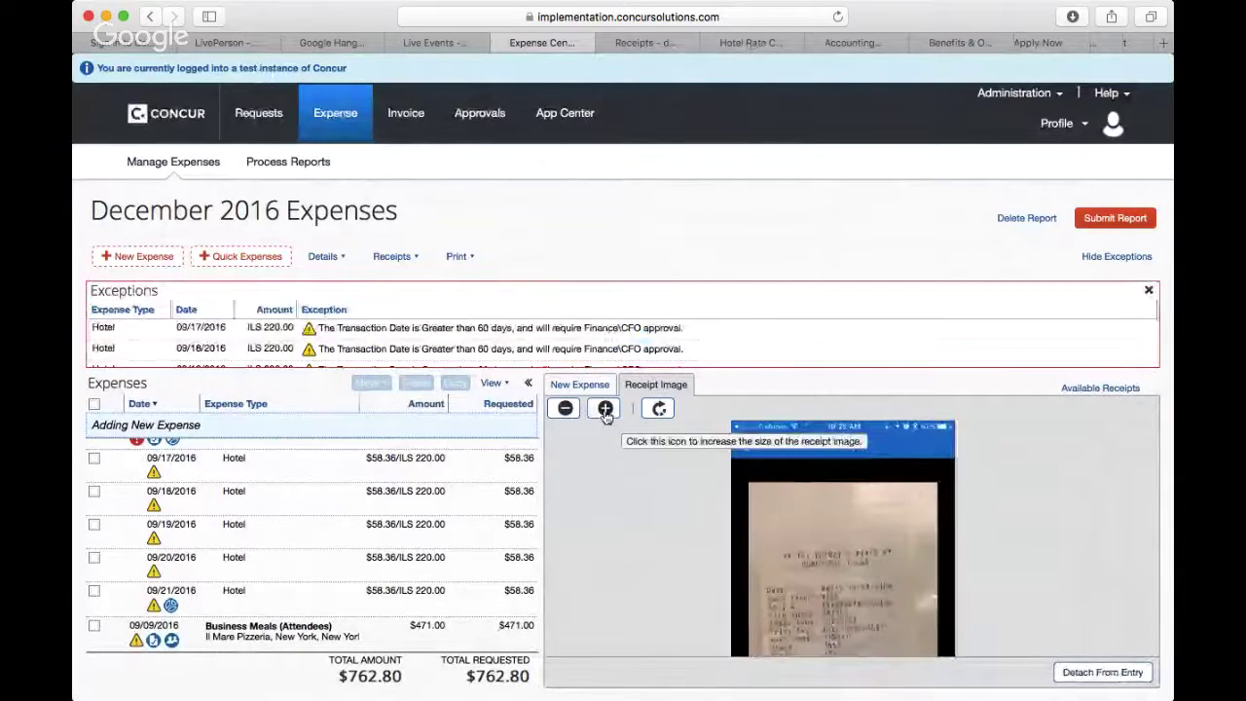
left_click(605, 409)
scroll(800, 562, "down", 5)
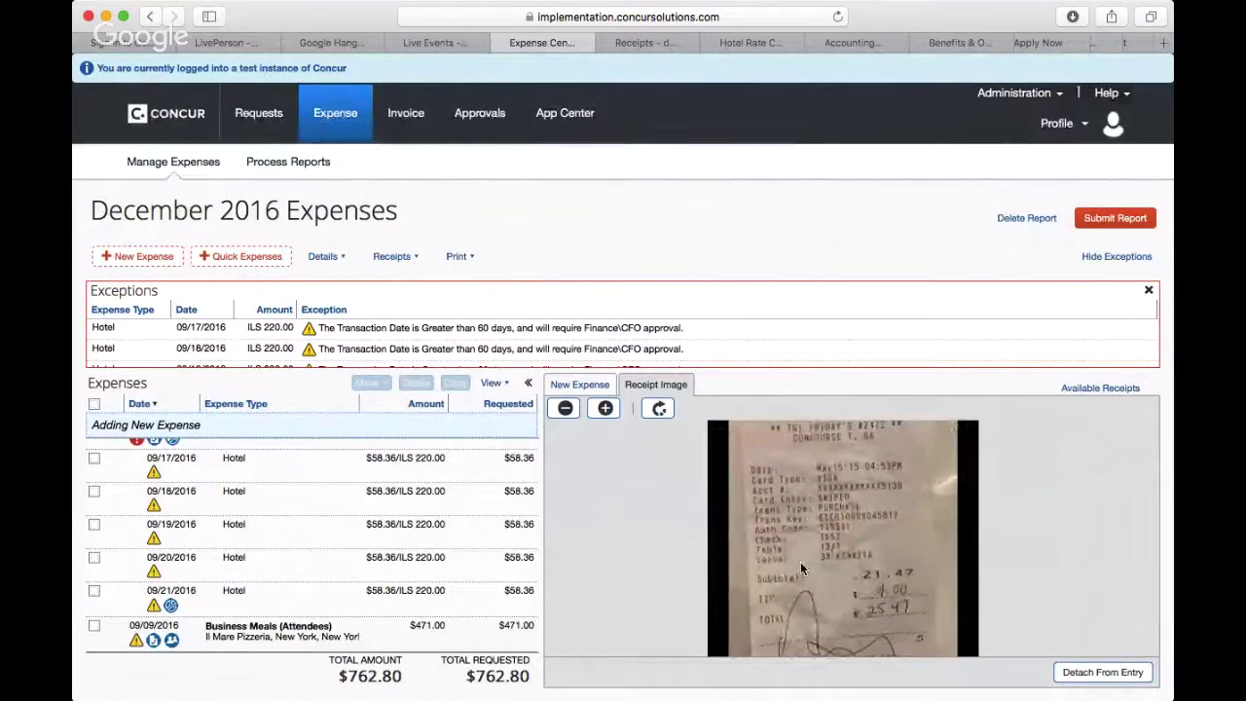
scroll(818, 578, "up", 1)
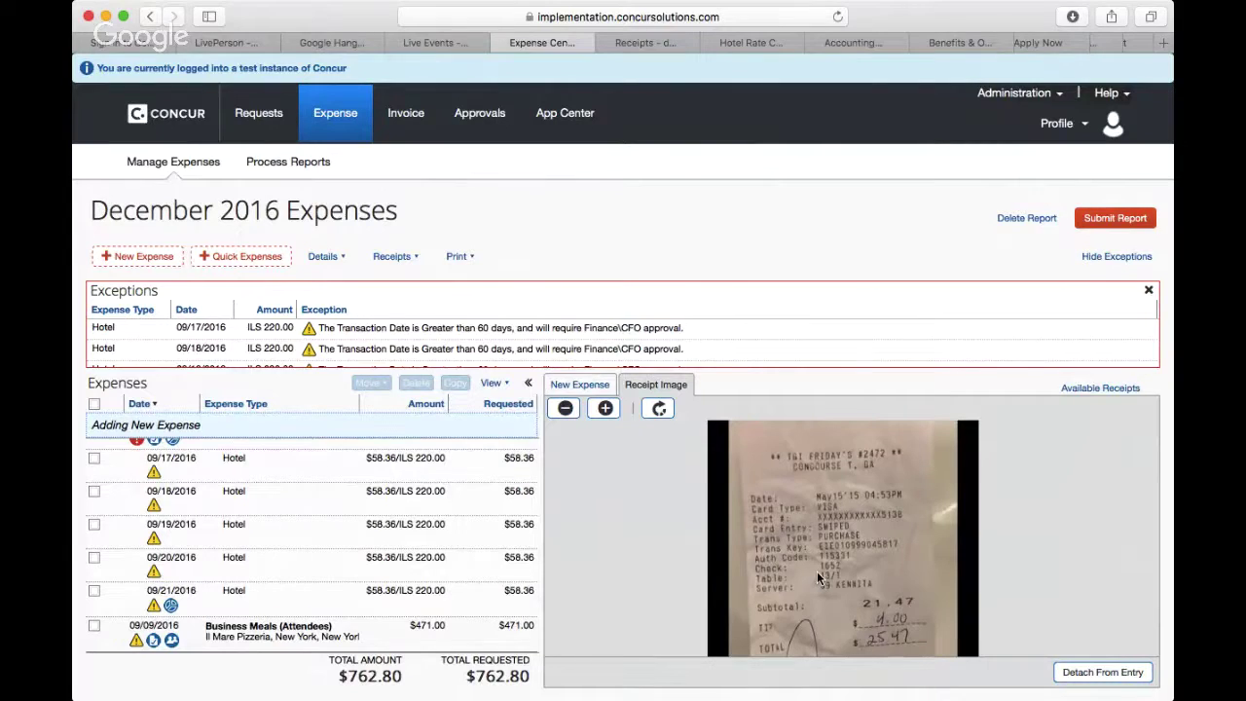
scroll(818, 578, "down", 2)
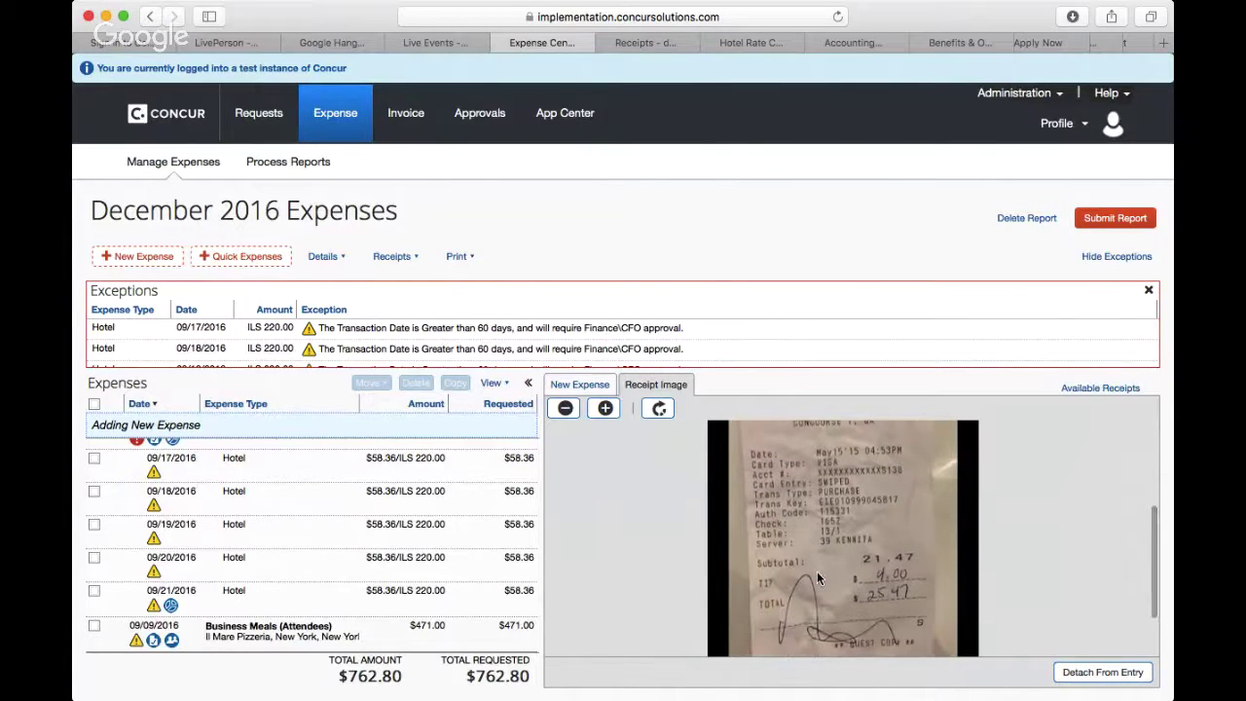
scroll(817, 574, "up", 1)
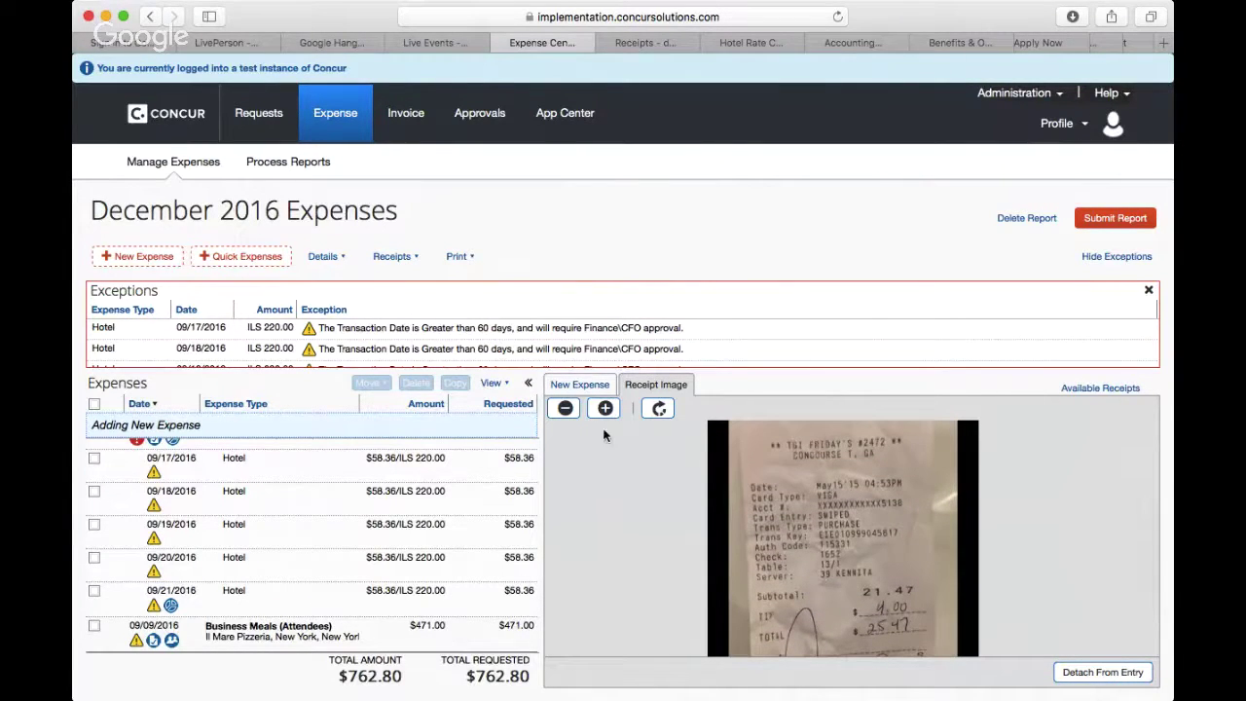
left_click(578, 387)
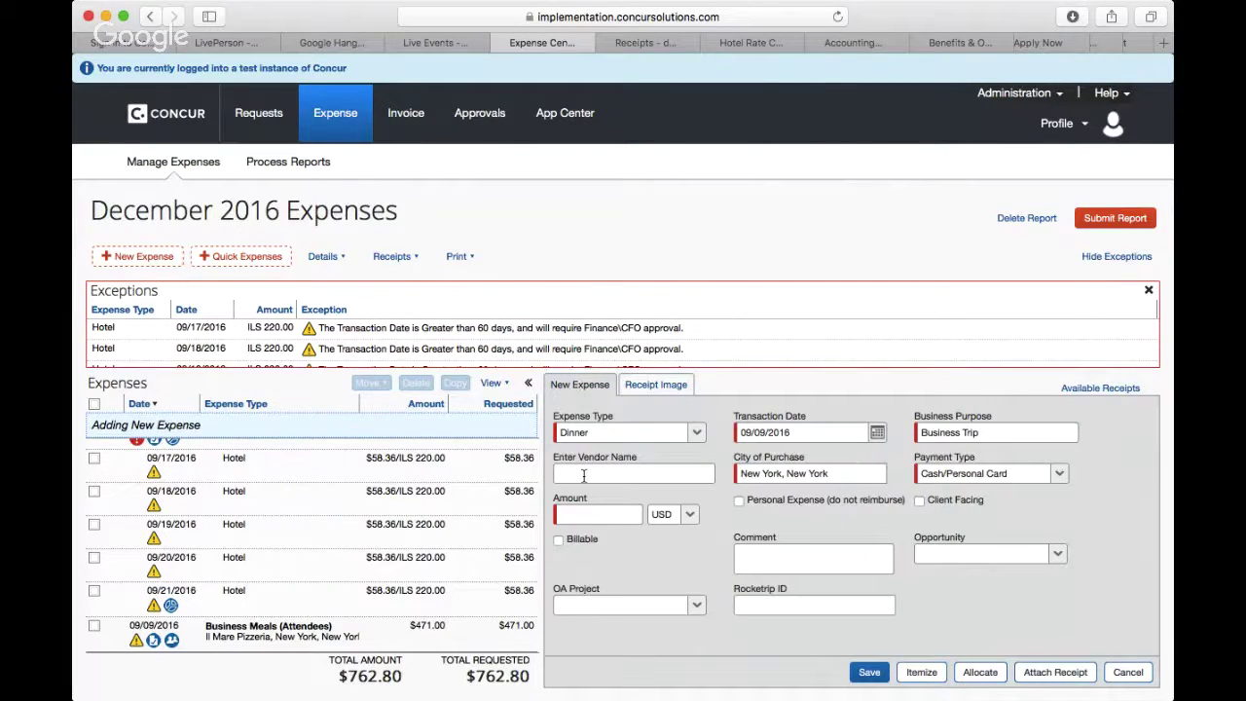
Step: Enter TGI Fridy's as the dinner's vendor name
left_click(584, 474)
type("TGIF")
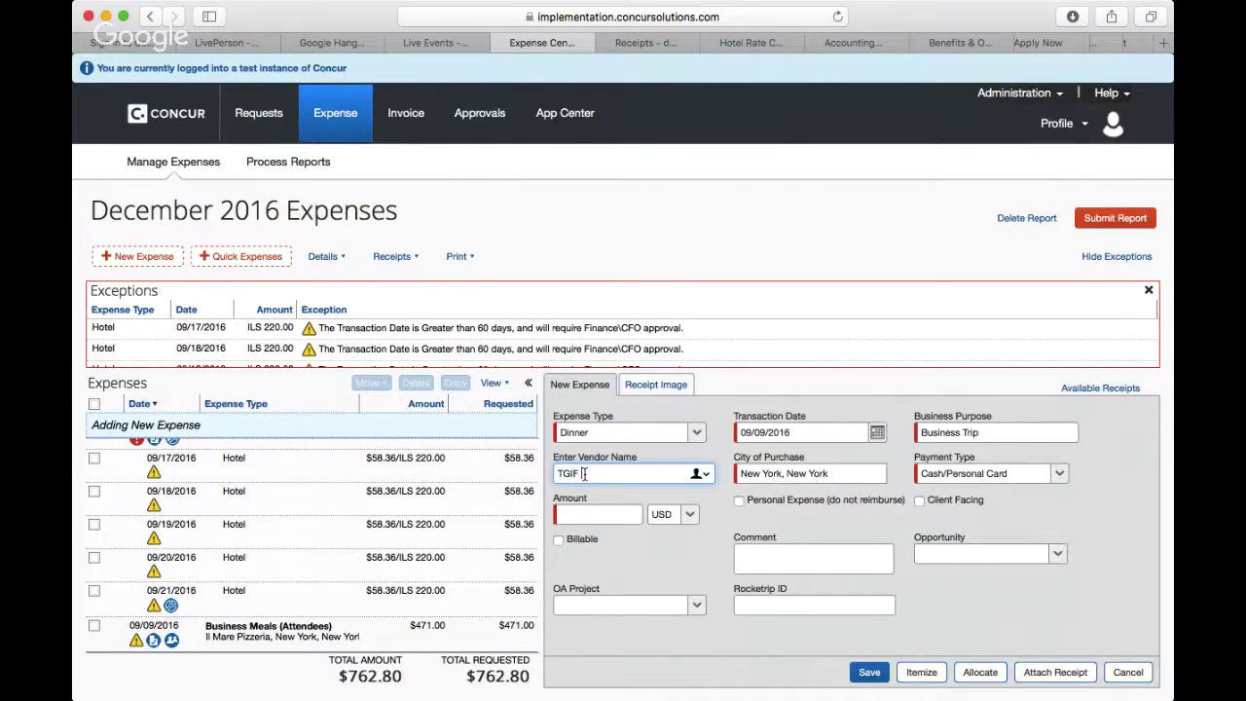
key("BackSpace")
type("Fr")
type("iday")
type("'s")
Step: Set the transaction date to May 5, 2016 using the calendar
left_click(879, 432)
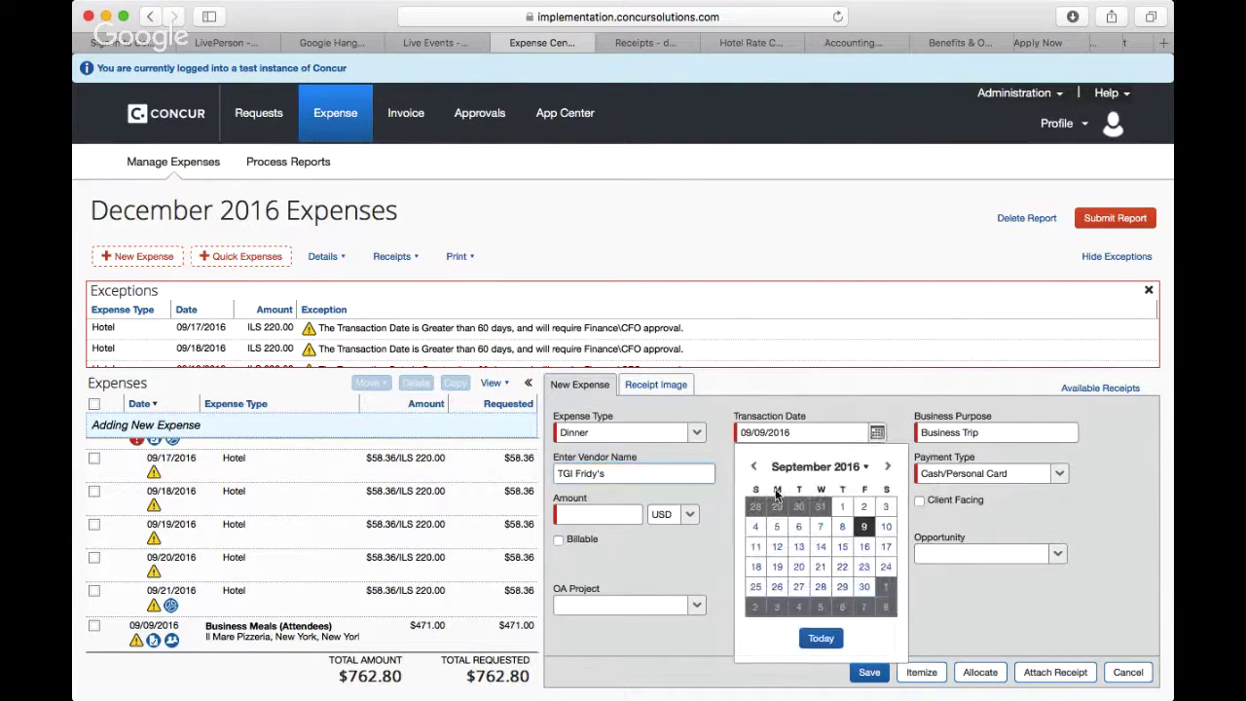
left_click(753, 469)
left_click(754, 469)
left_click(754, 469)
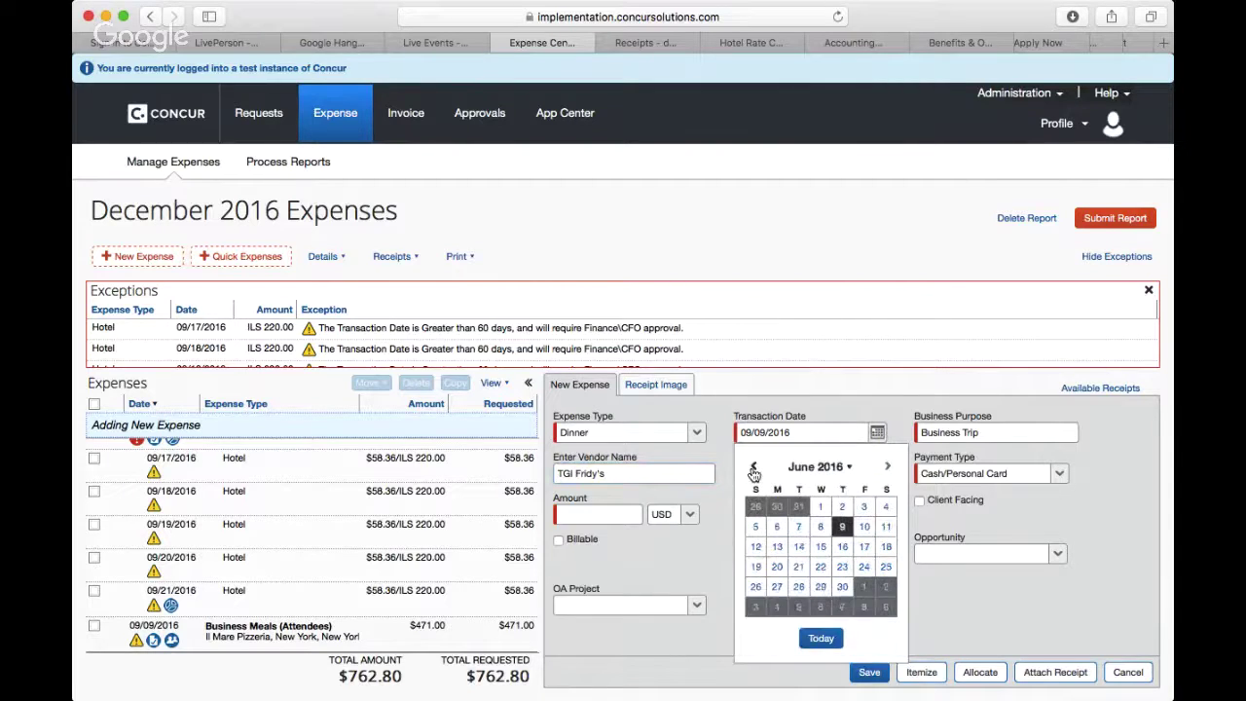
left_click(755, 469)
left_click(756, 469)
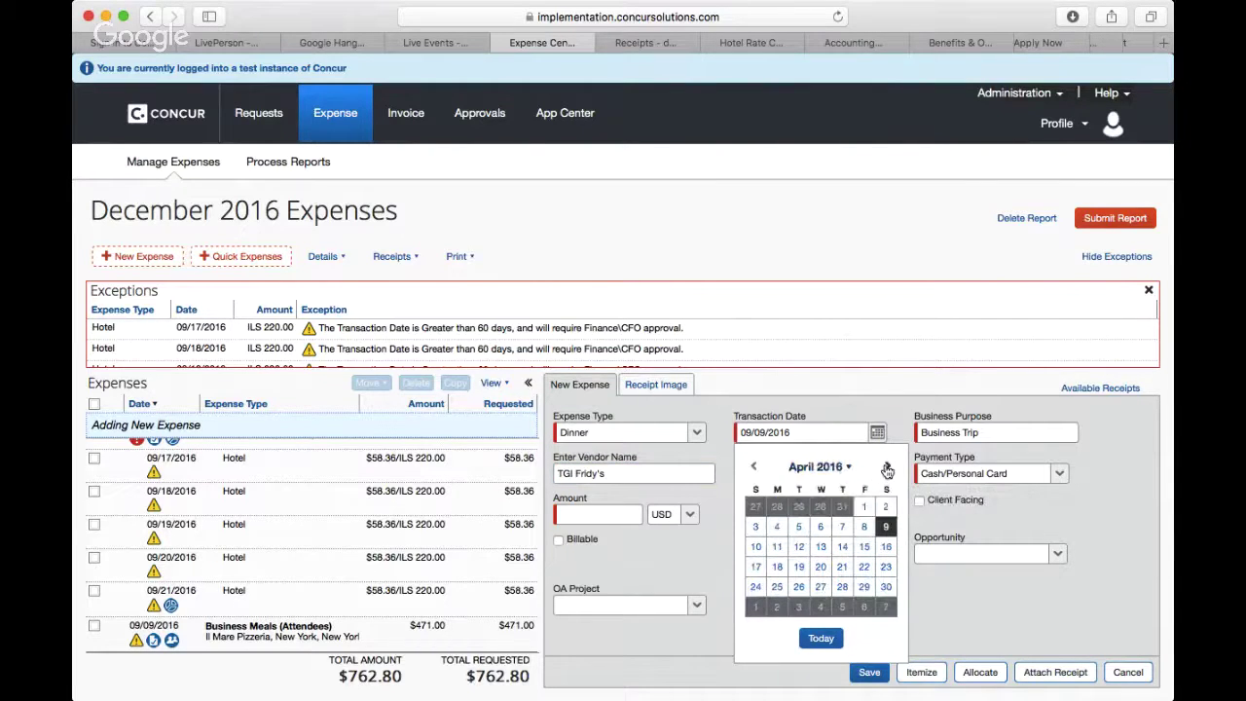
left_click(887, 468)
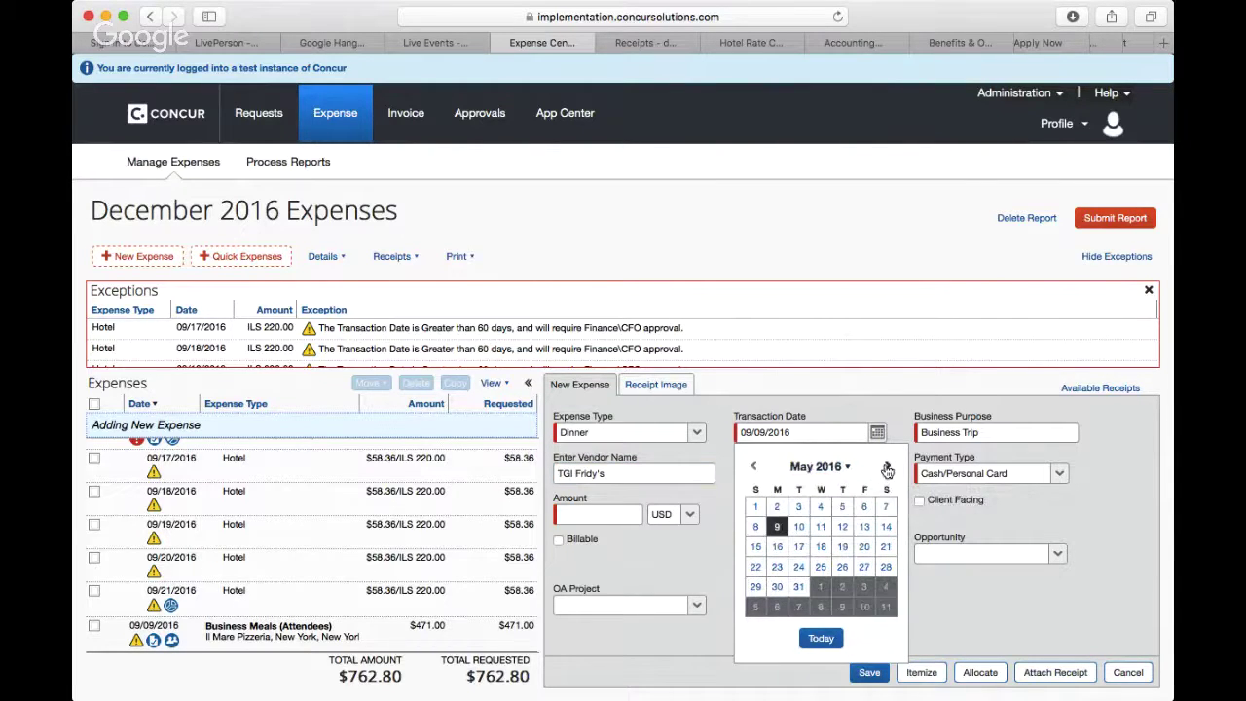
left_click(843, 508)
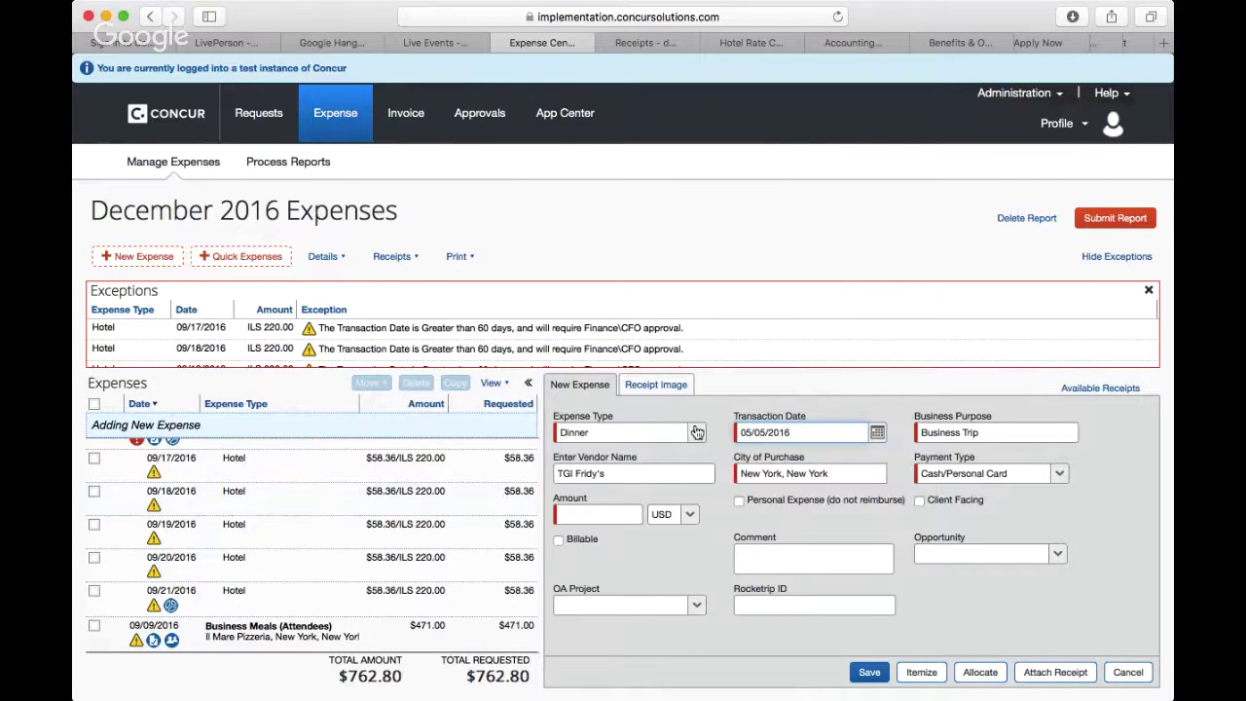
Step: Zoom into the receipt image to verify the transaction date
left_click(650, 388)
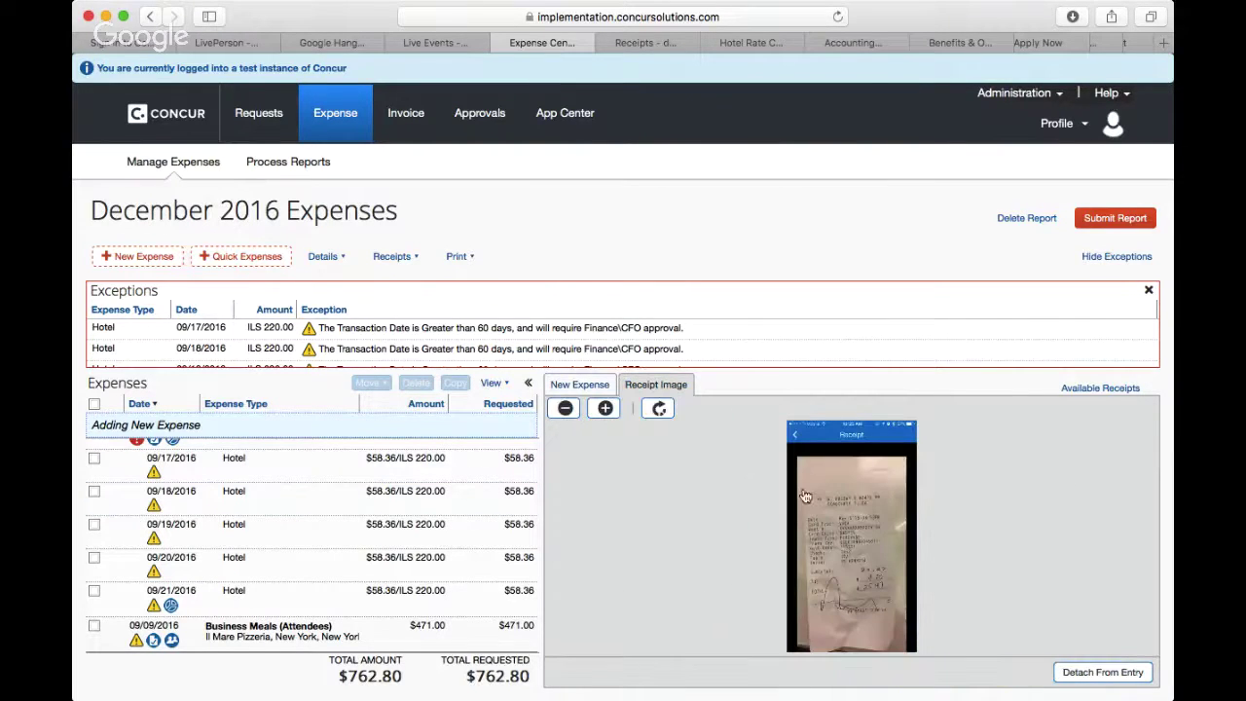
left_click(609, 410)
left_click(613, 411)
left_click(612, 411)
left_click(613, 410)
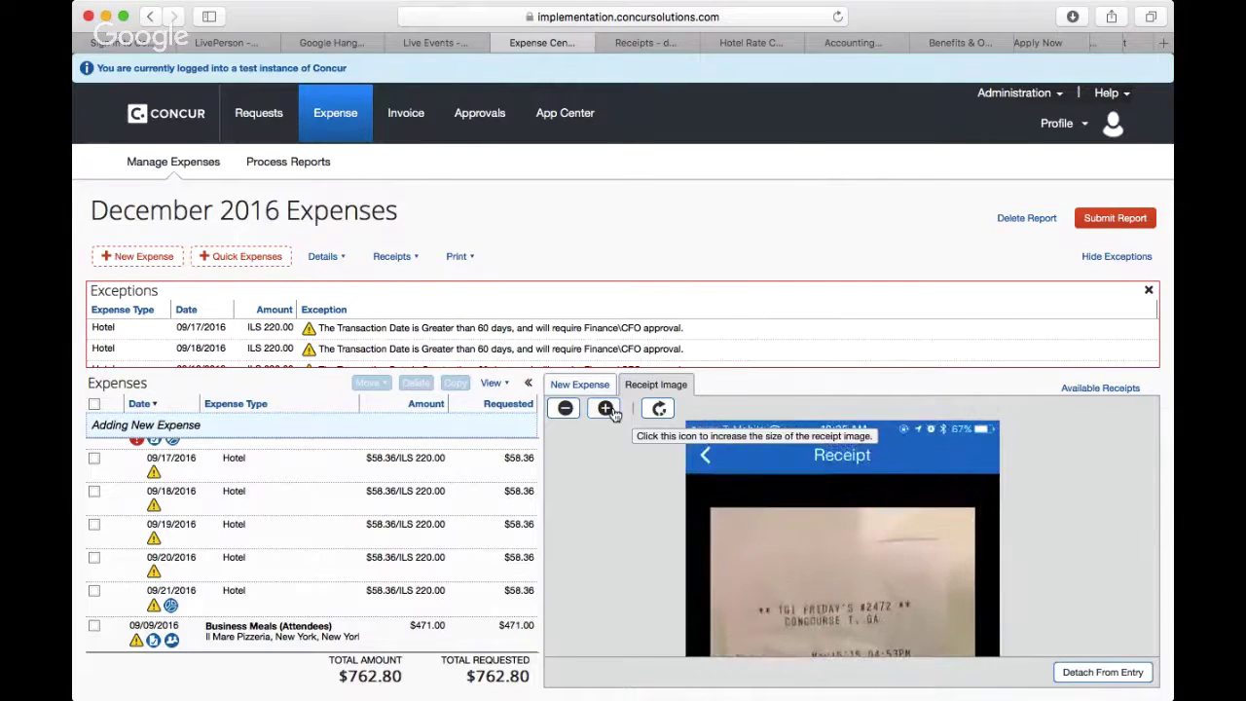
scroll(796, 607, "down", 3)
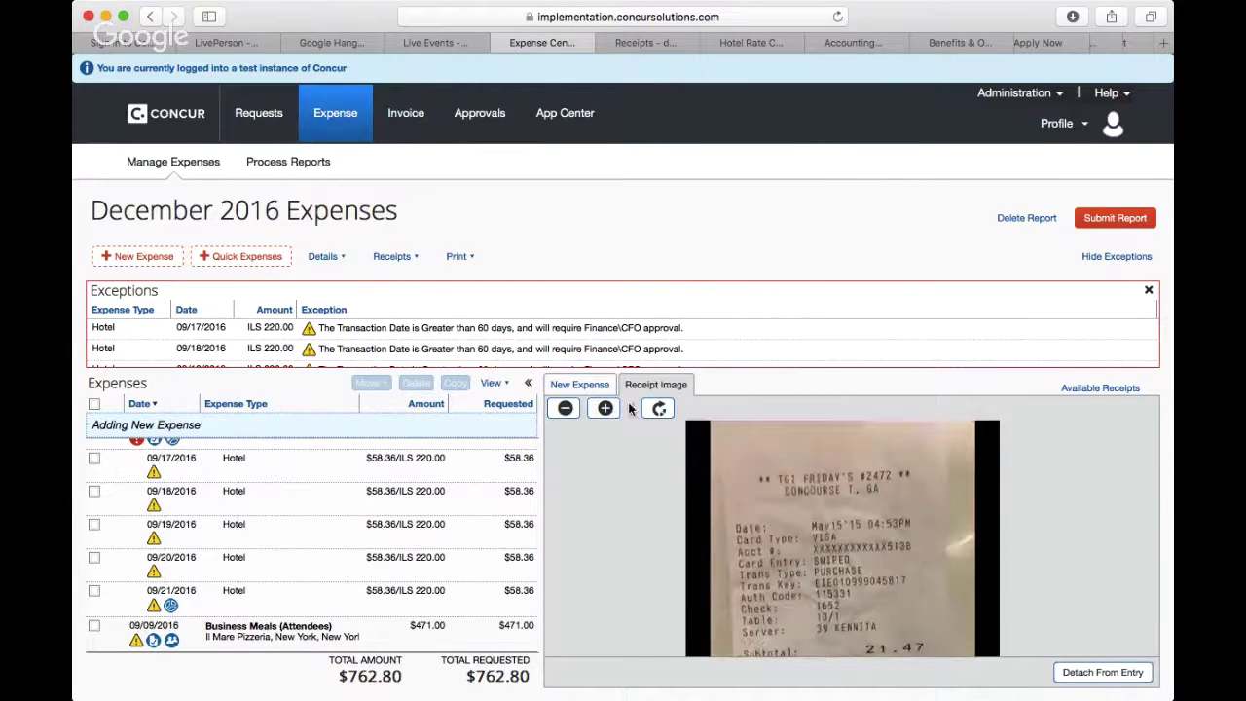
left_click(584, 387)
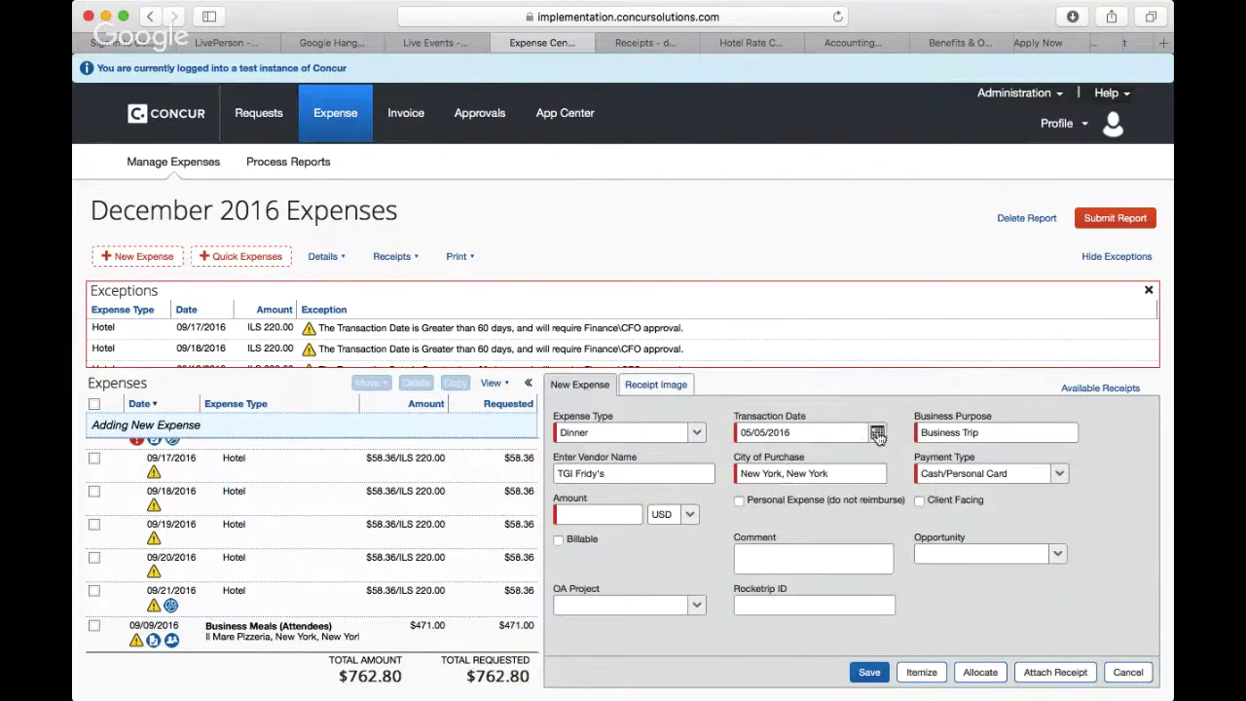
Step: Correct the transaction date to 05/15/2016 and recheck it against the receipt
left_click(877, 432)
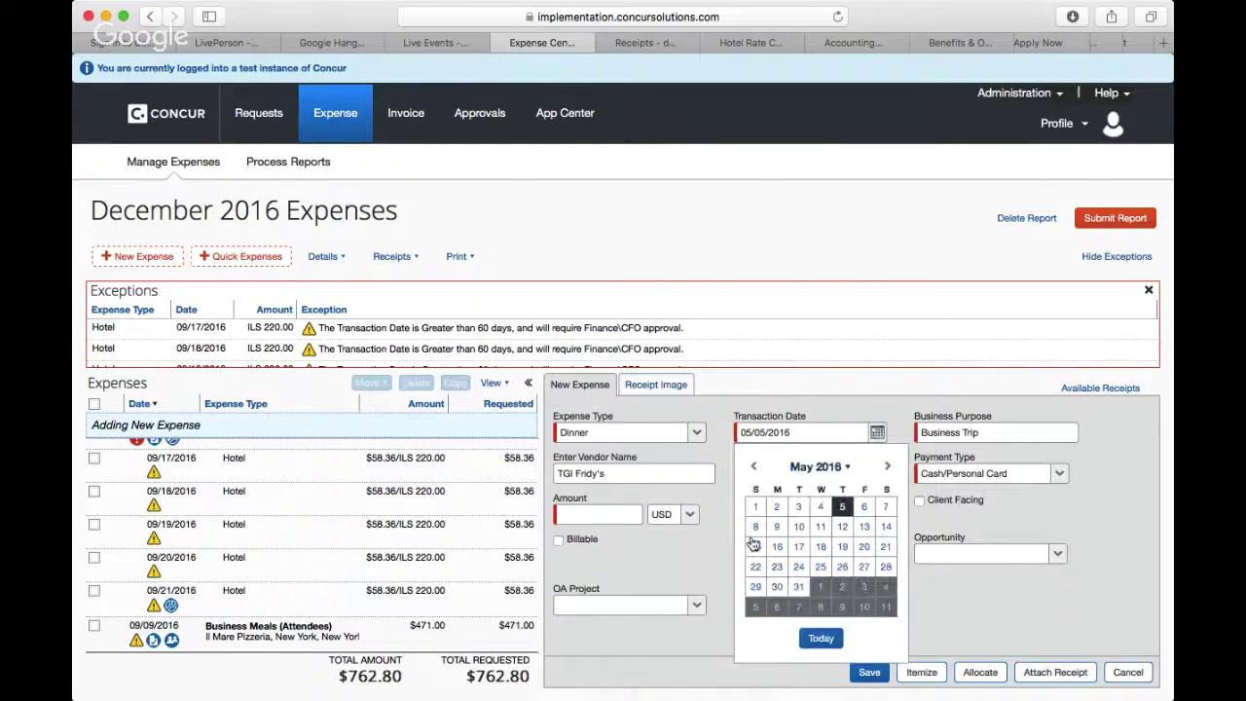
left_click(757, 547)
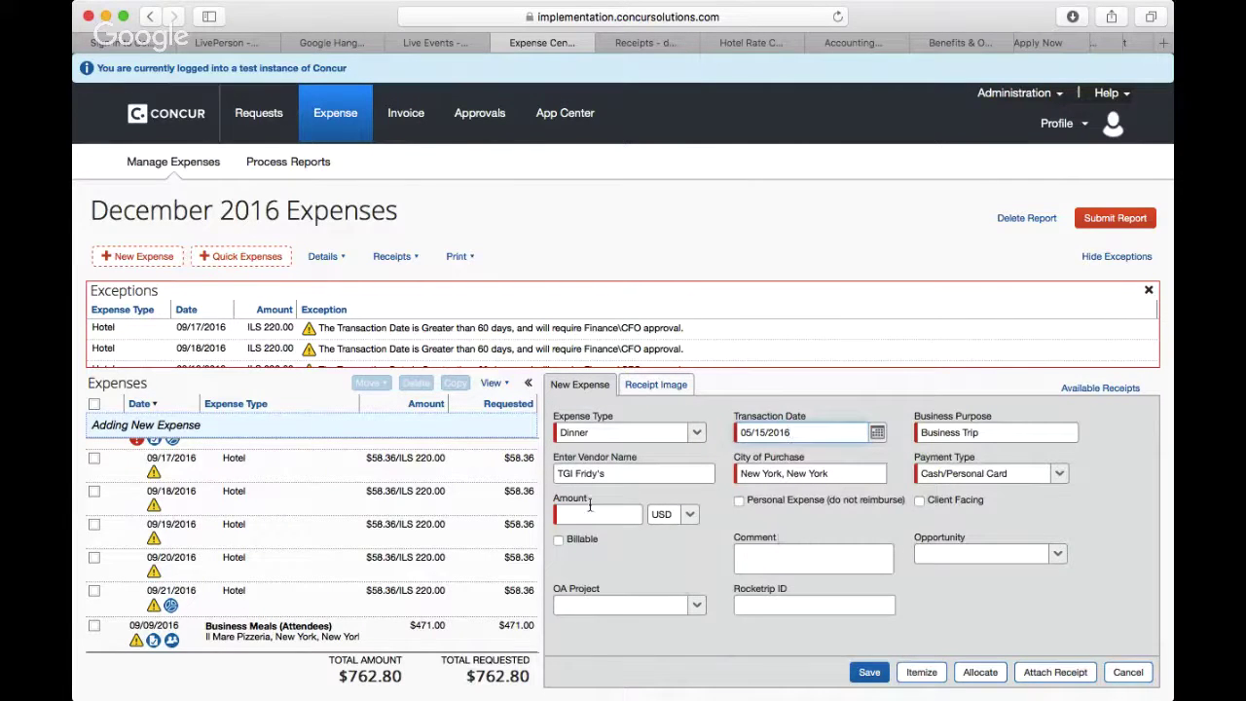
left_click(653, 386)
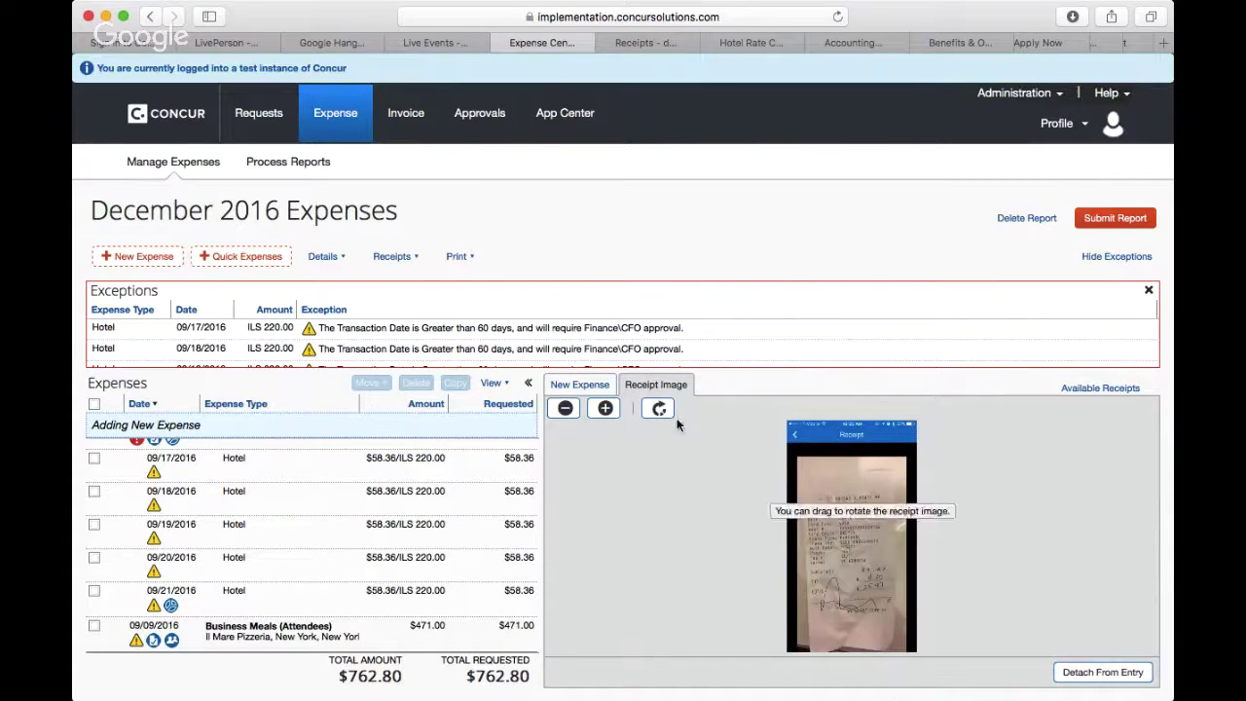
left_click(582, 385)
left_click(582, 513)
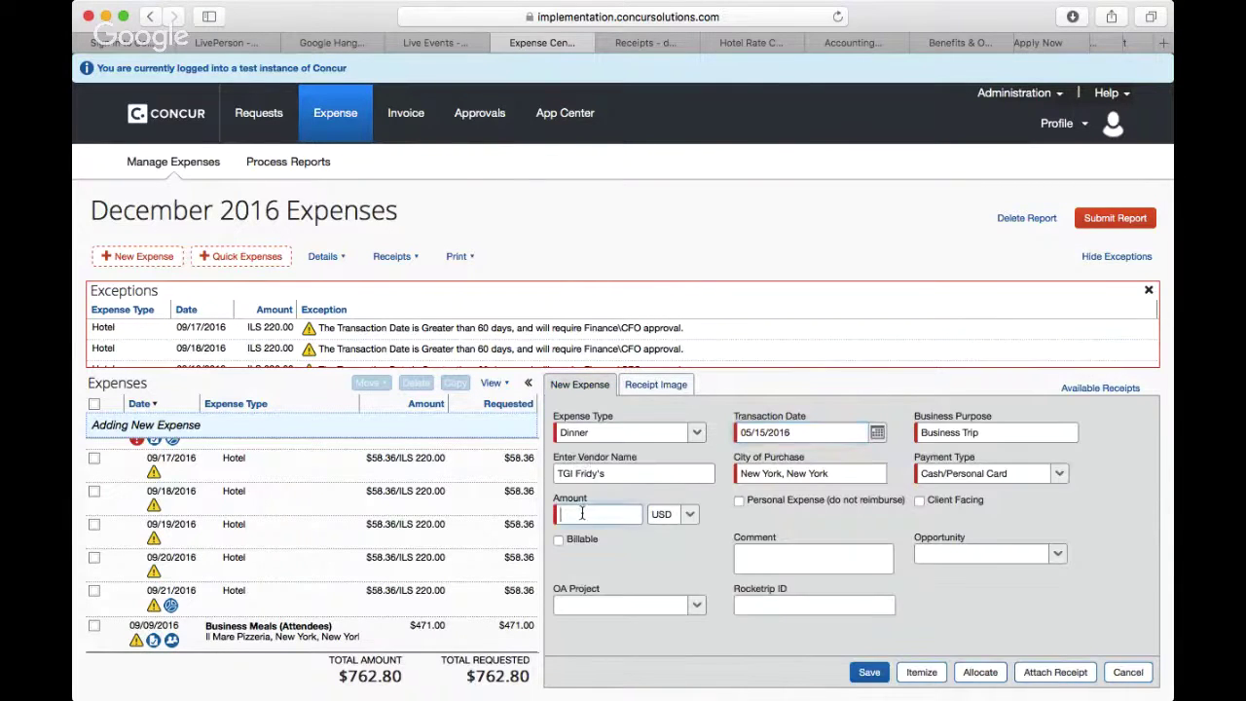
Step: Enter 25.47 as the amount and save the TGI Fridy's dinner expense
type("25.47")
left_click(878, 676)
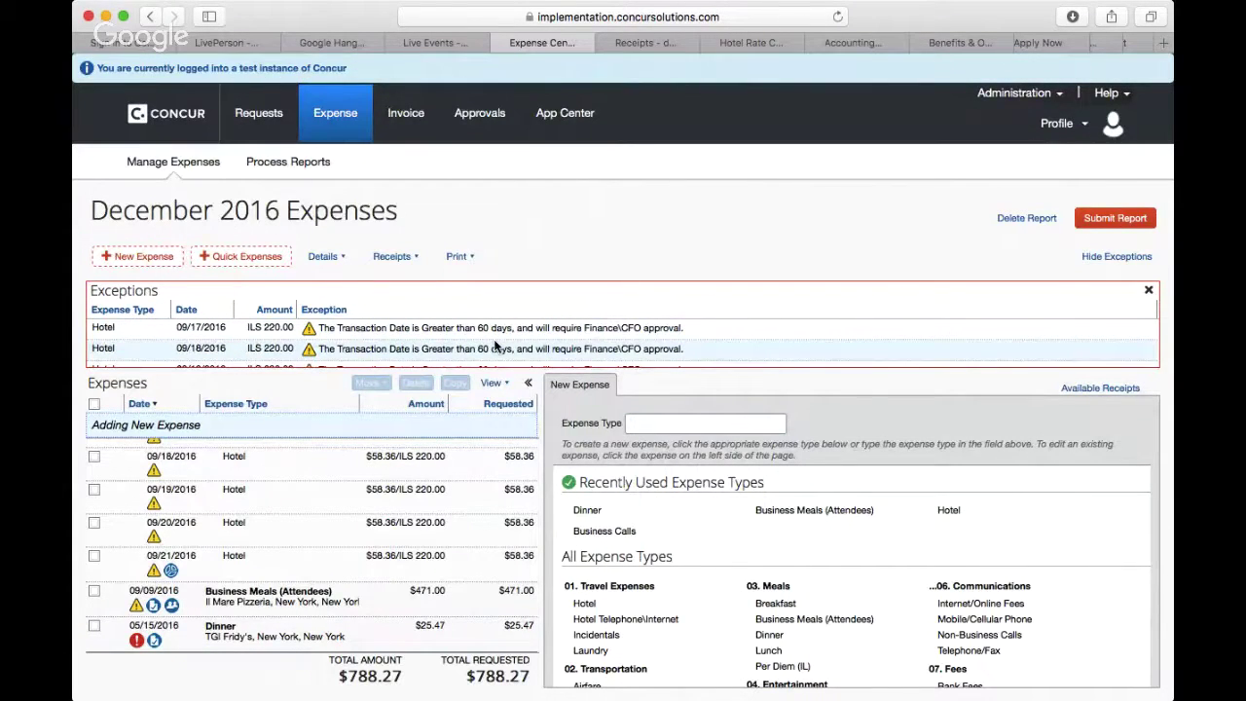
scroll(495, 346, "down", 3)
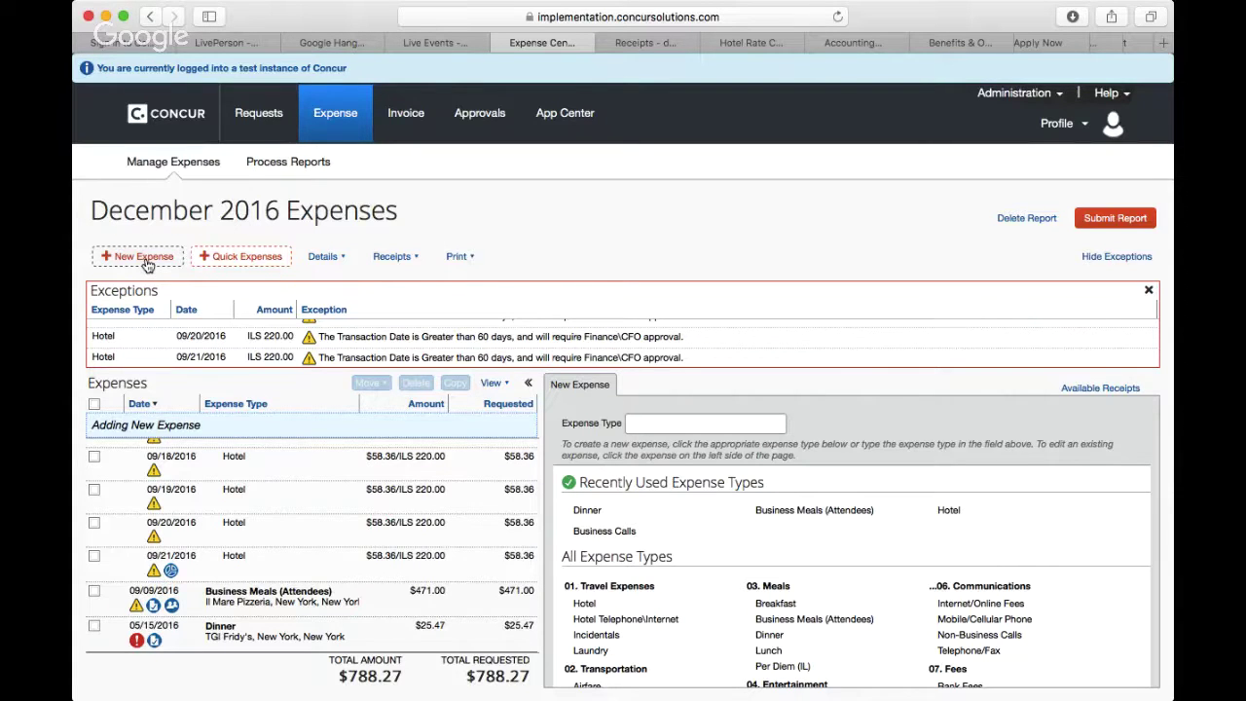
Step: Create another new Taxi expense and bring up its Attach Receipt dialog
left_click(144, 260)
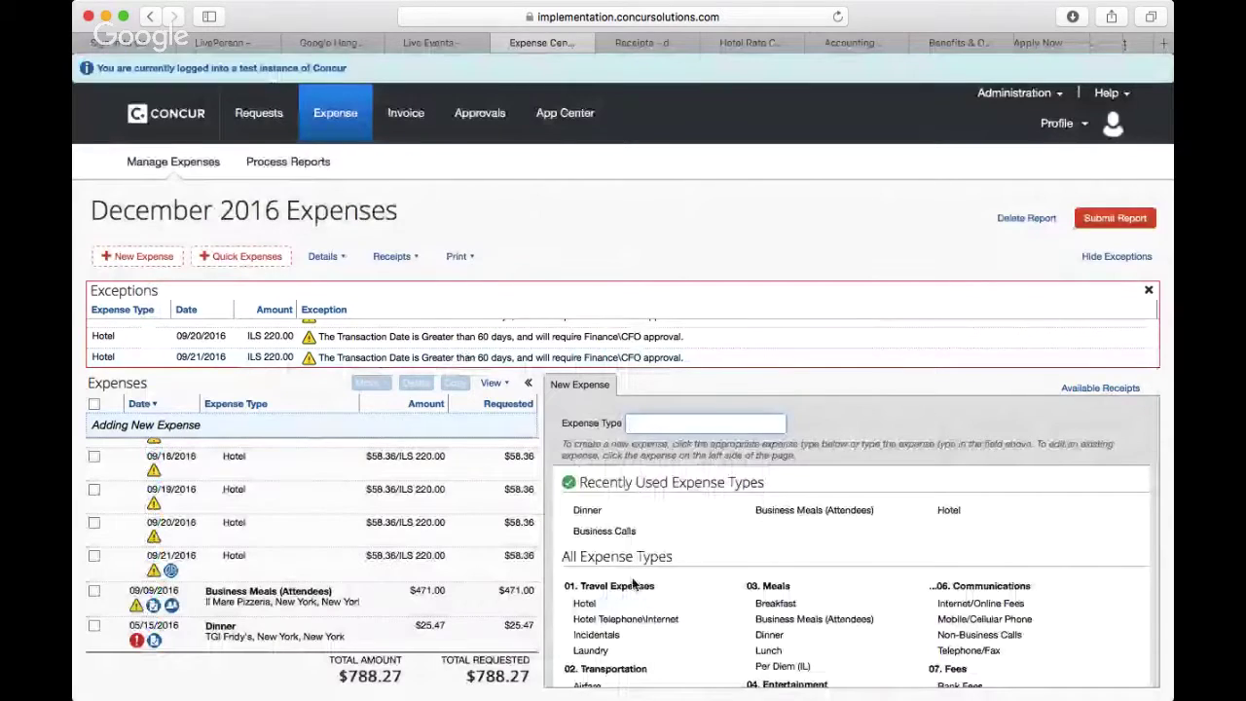
scroll(633, 584, "down", 3)
scroll(633, 584, "down", 1)
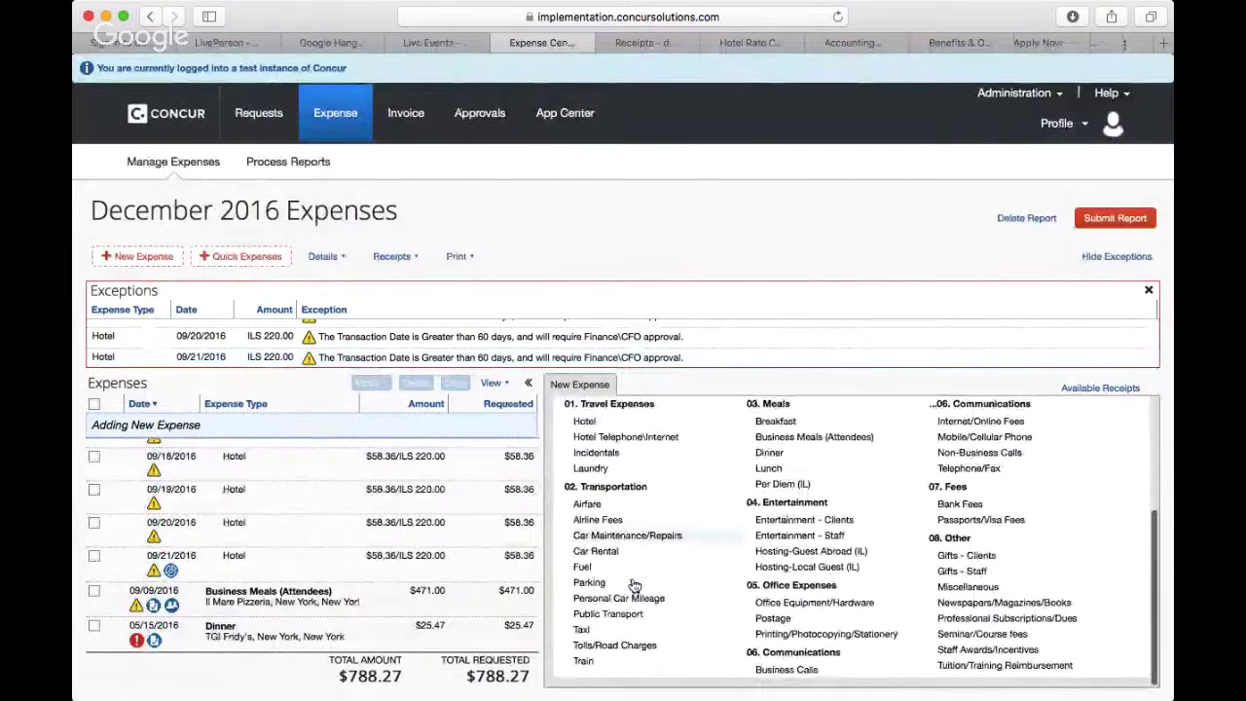
left_click(582, 630)
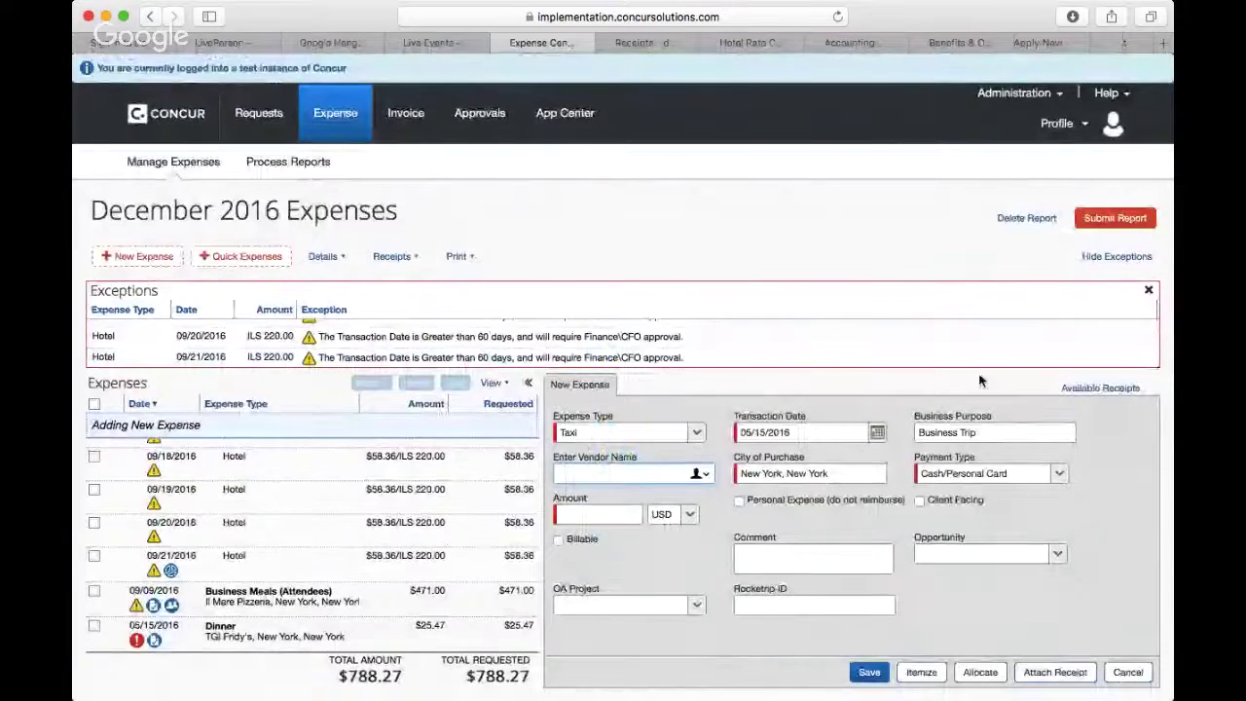
left_click(1055, 672)
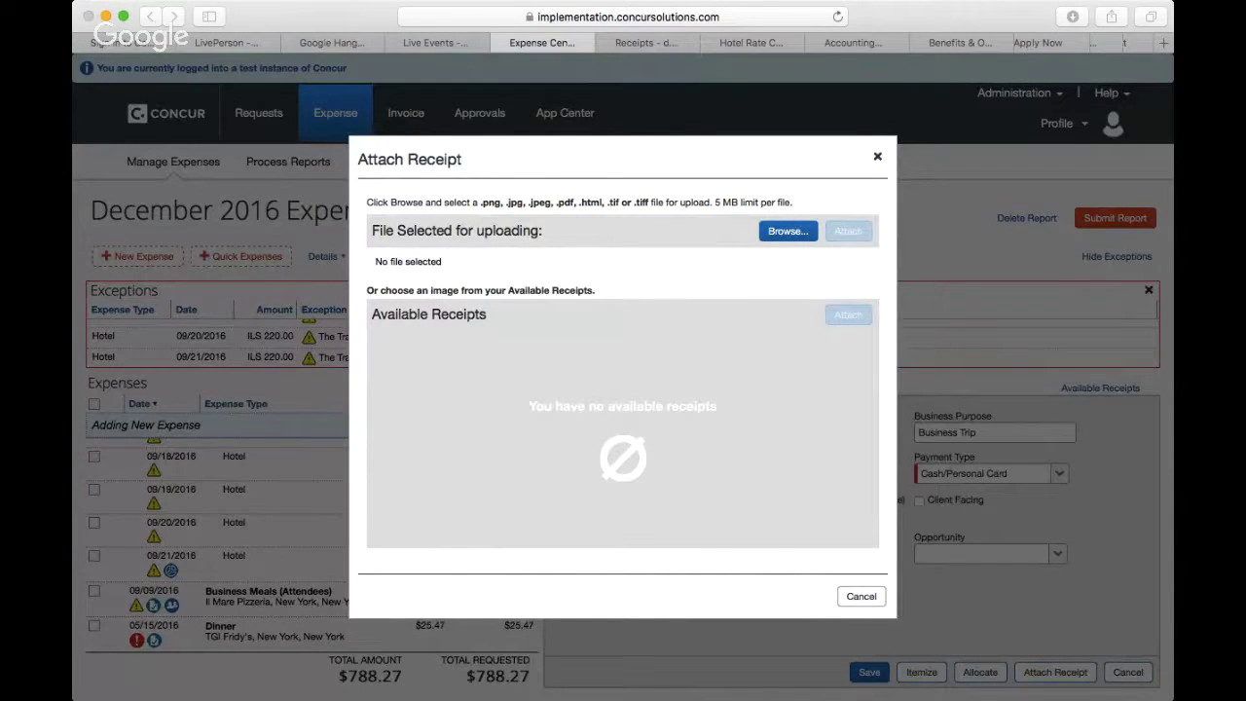
Step: Attach Dinner.PNG as the taxi receipt and display it in Receipt Image
left_click(886, 419)
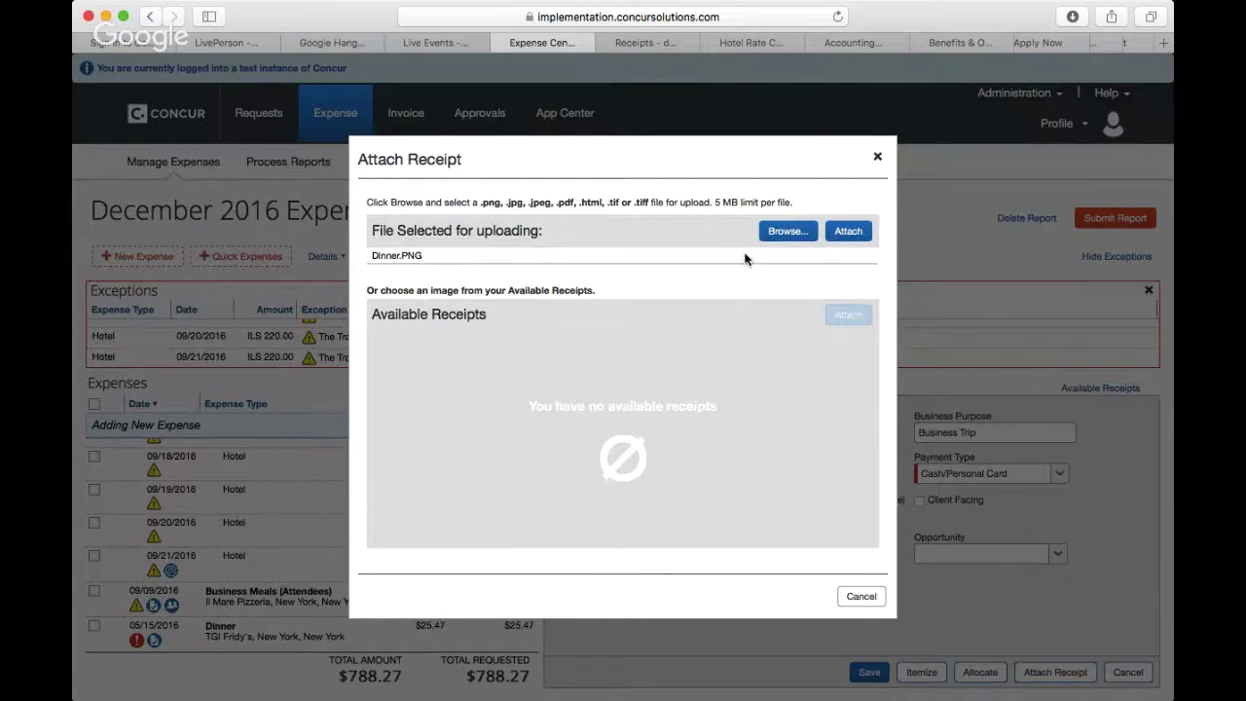
left_click(848, 234)
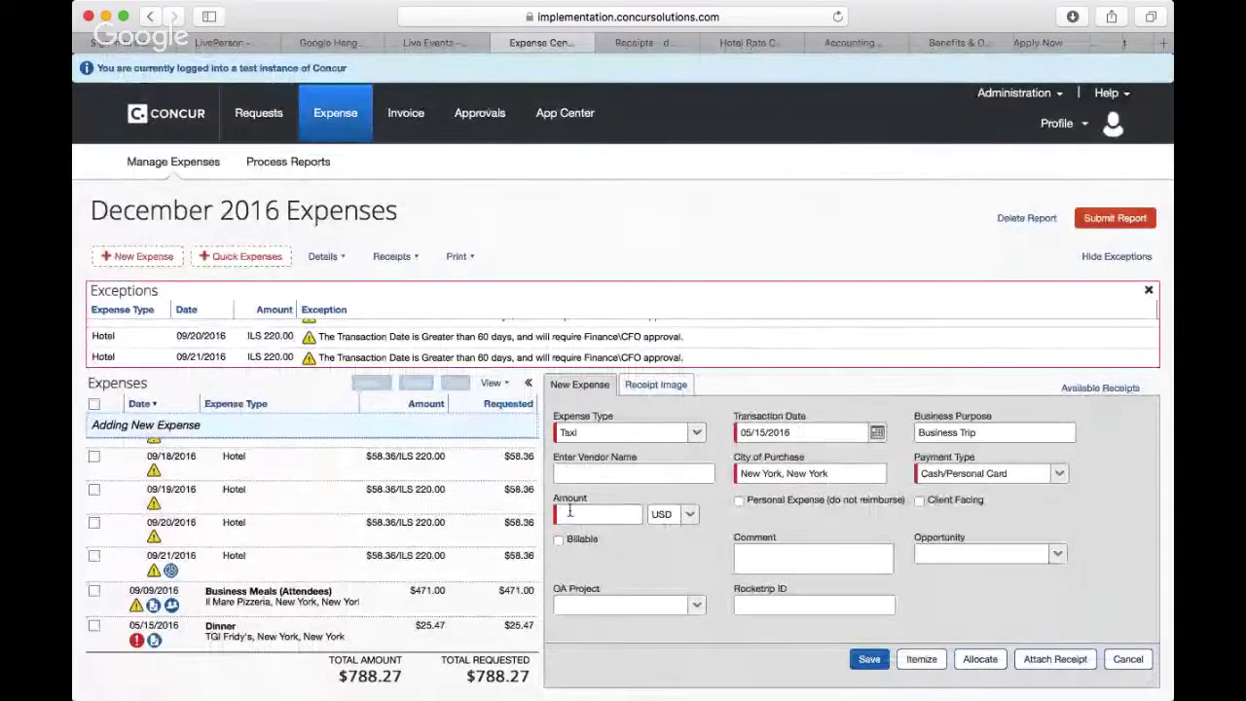
left_click(655, 386)
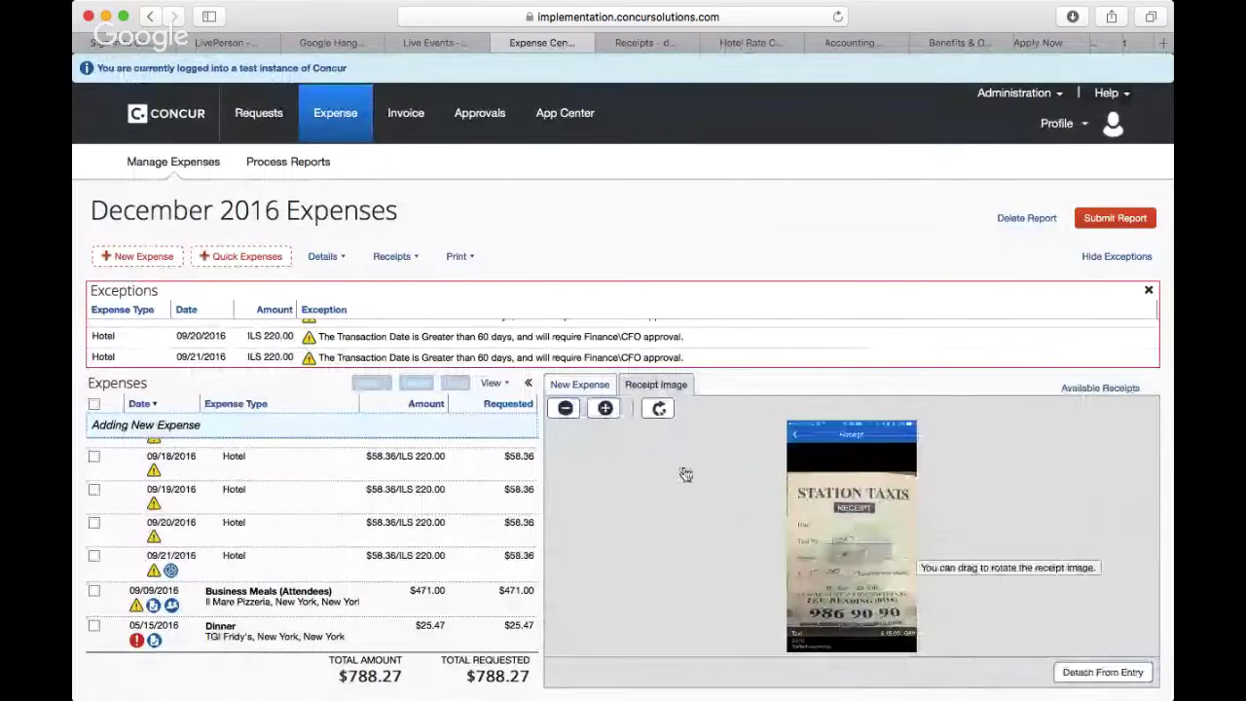
Step: Zoom in on the Station Taxis receipt to read the £15.00 fare
left_click(605, 410)
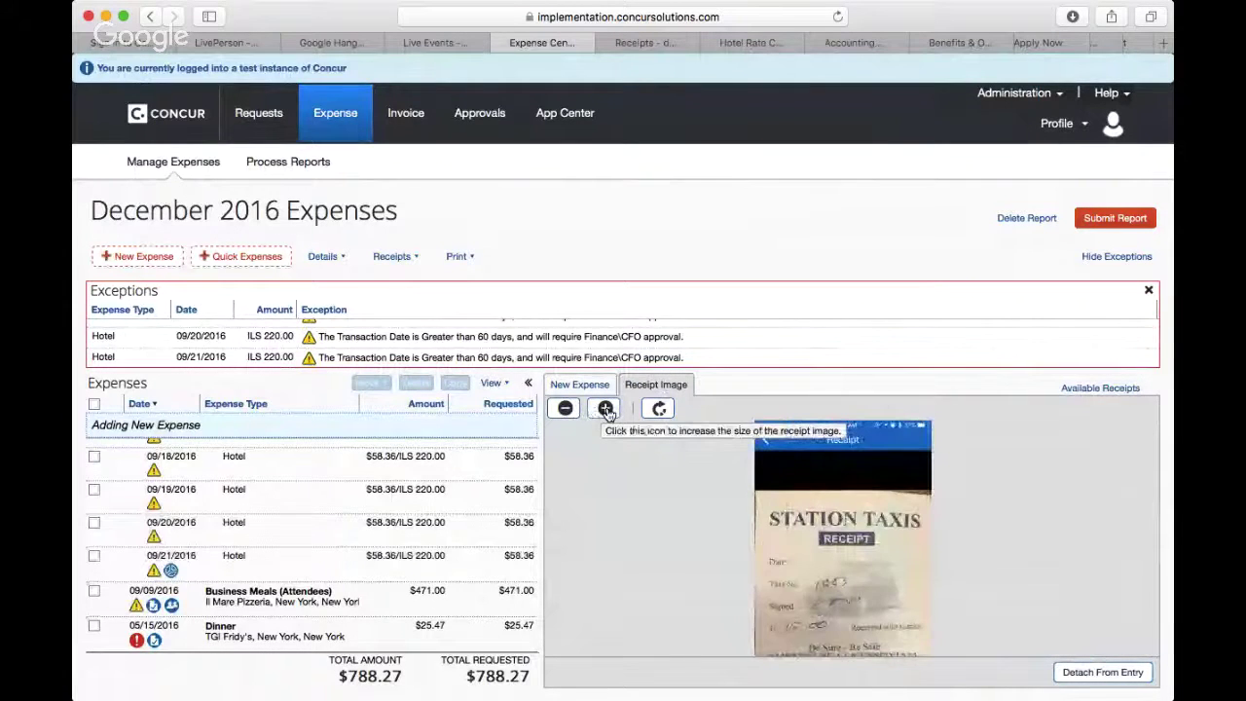
left_click(605, 410)
scroll(645, 487, "down", 5)
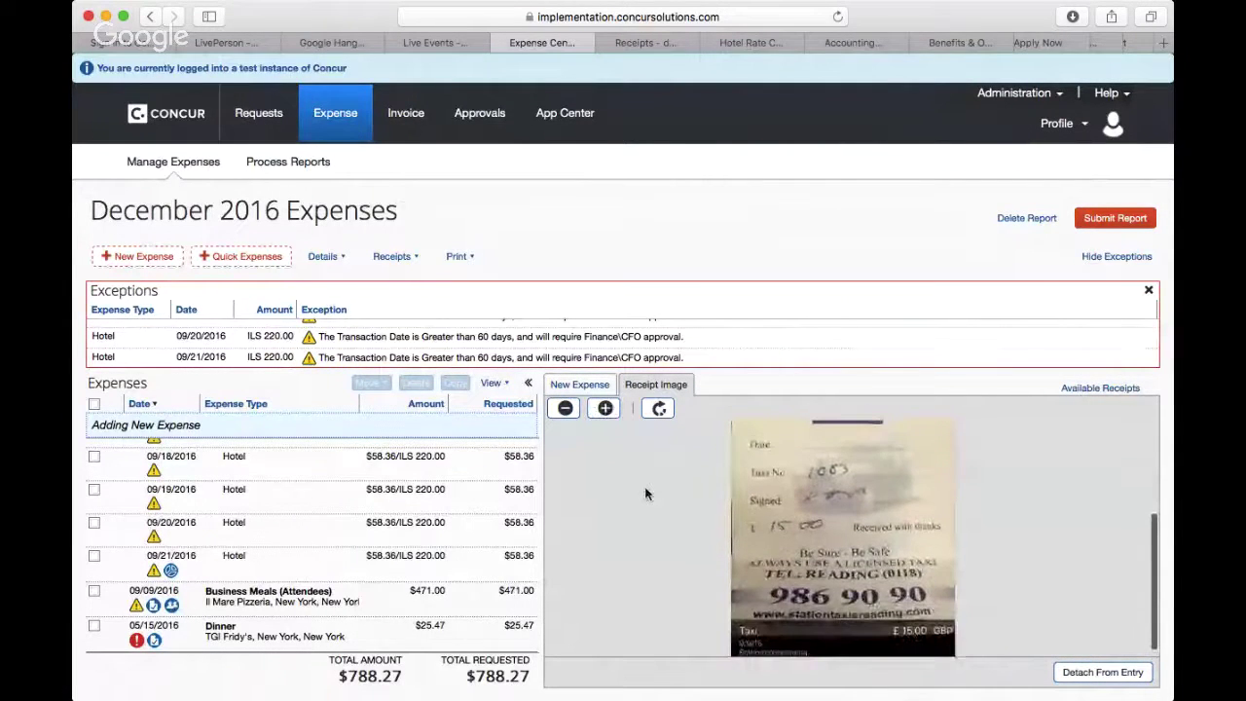
scroll(645, 494, "up", 3)
scroll(644, 494, "down", 4)
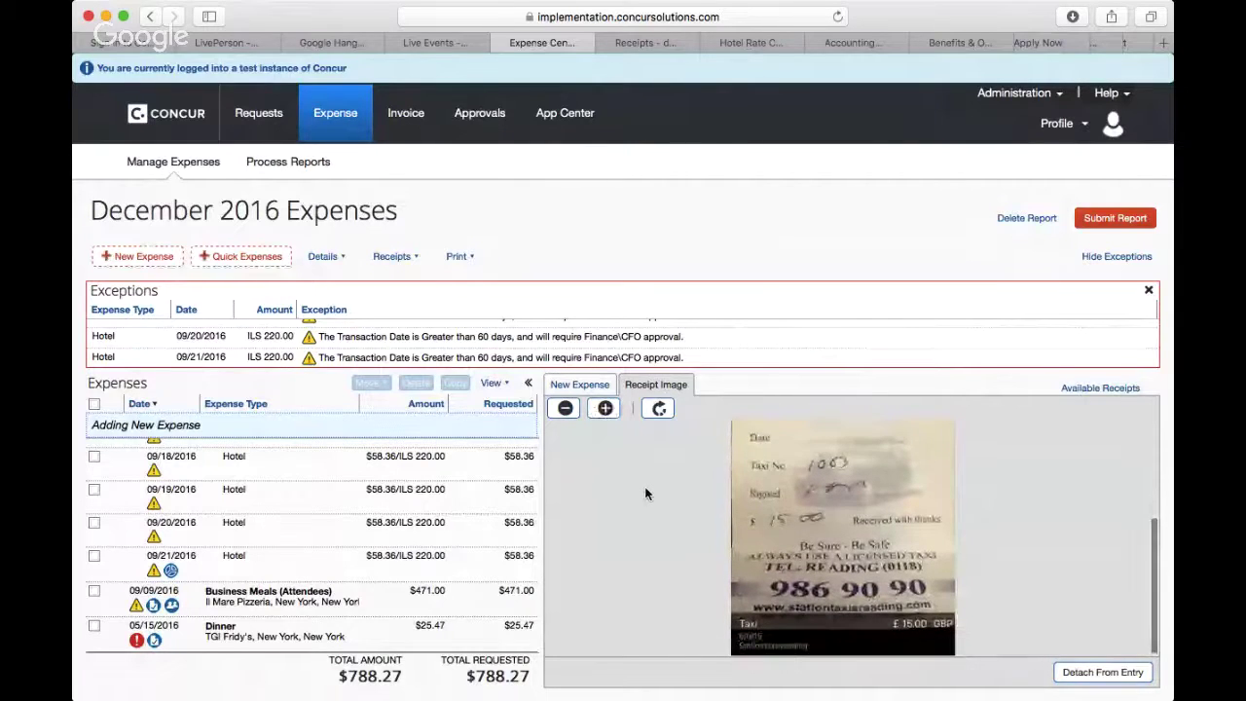
scroll(645, 493, "up", 3)
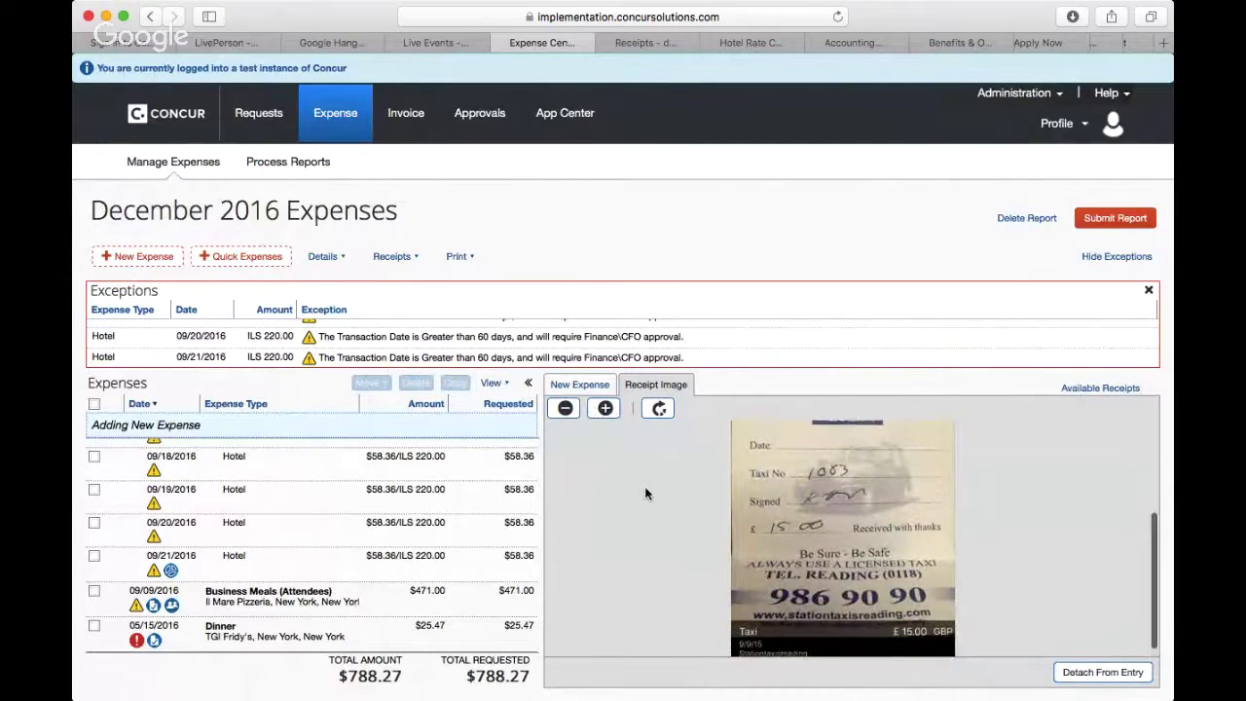
scroll(646, 493, "down", 1)
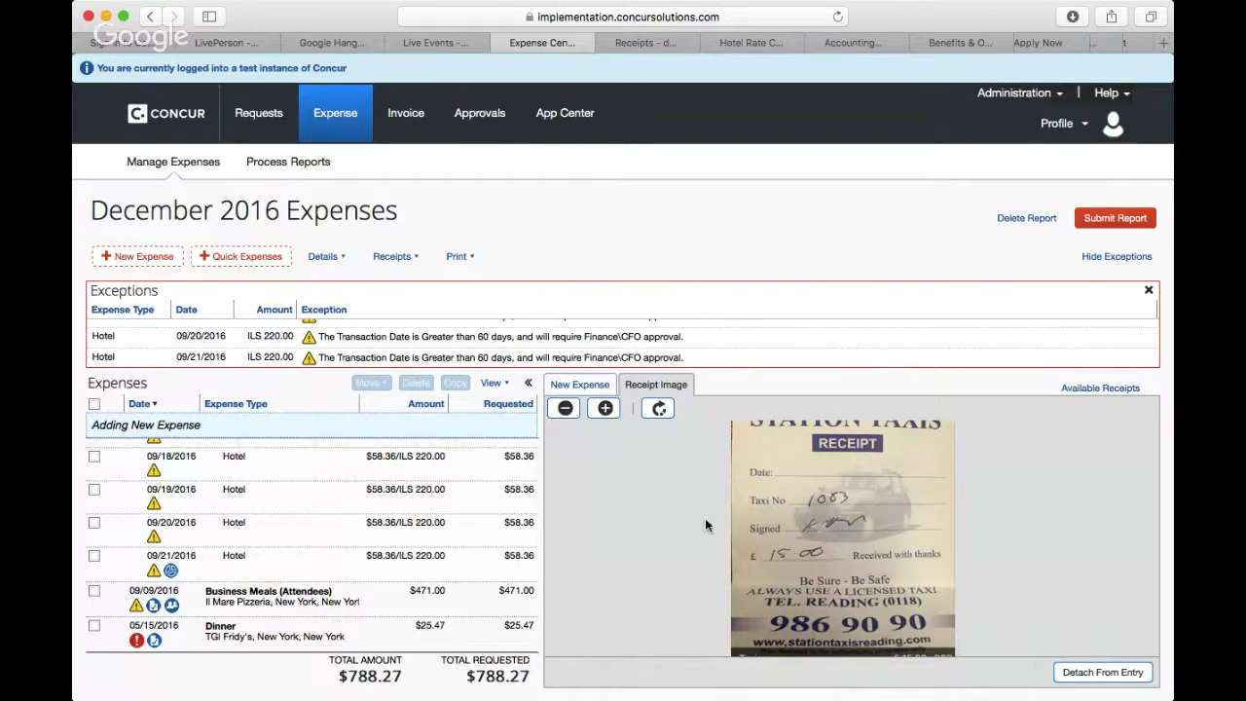
Step: Set the Taxi expense's transaction date to today, 01/05/2017, via the calendar
left_click(580, 385)
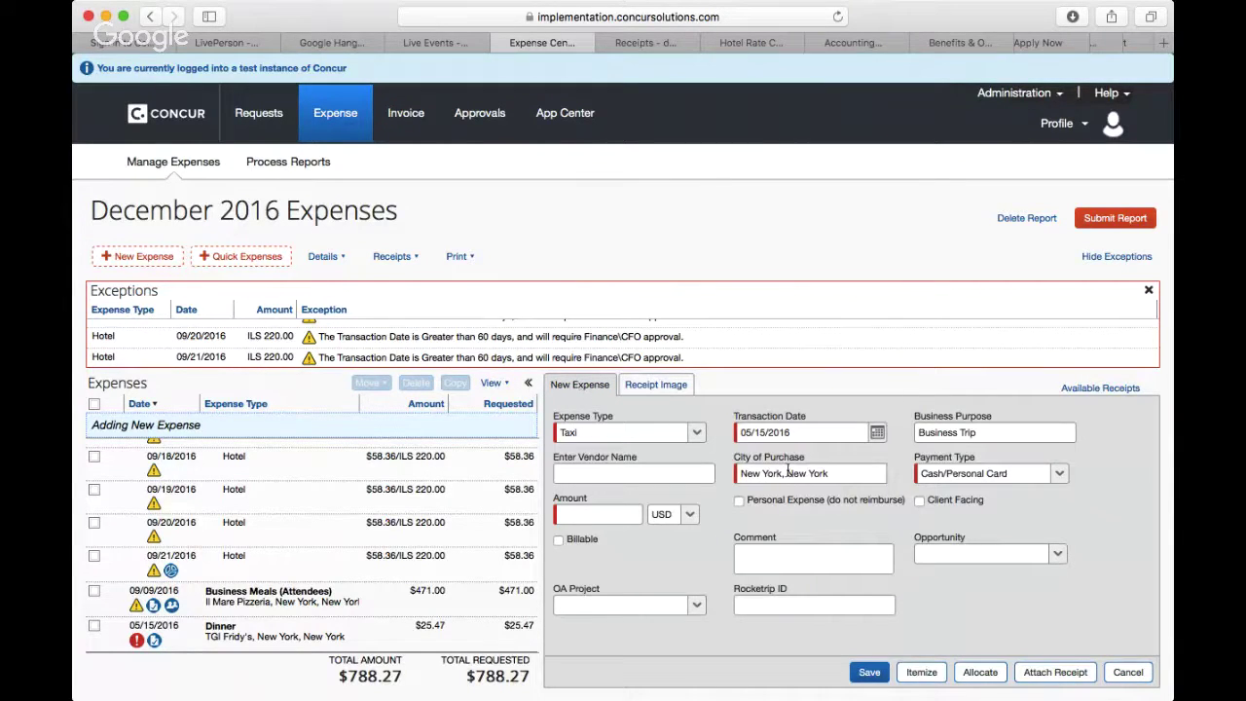
left_click(777, 432)
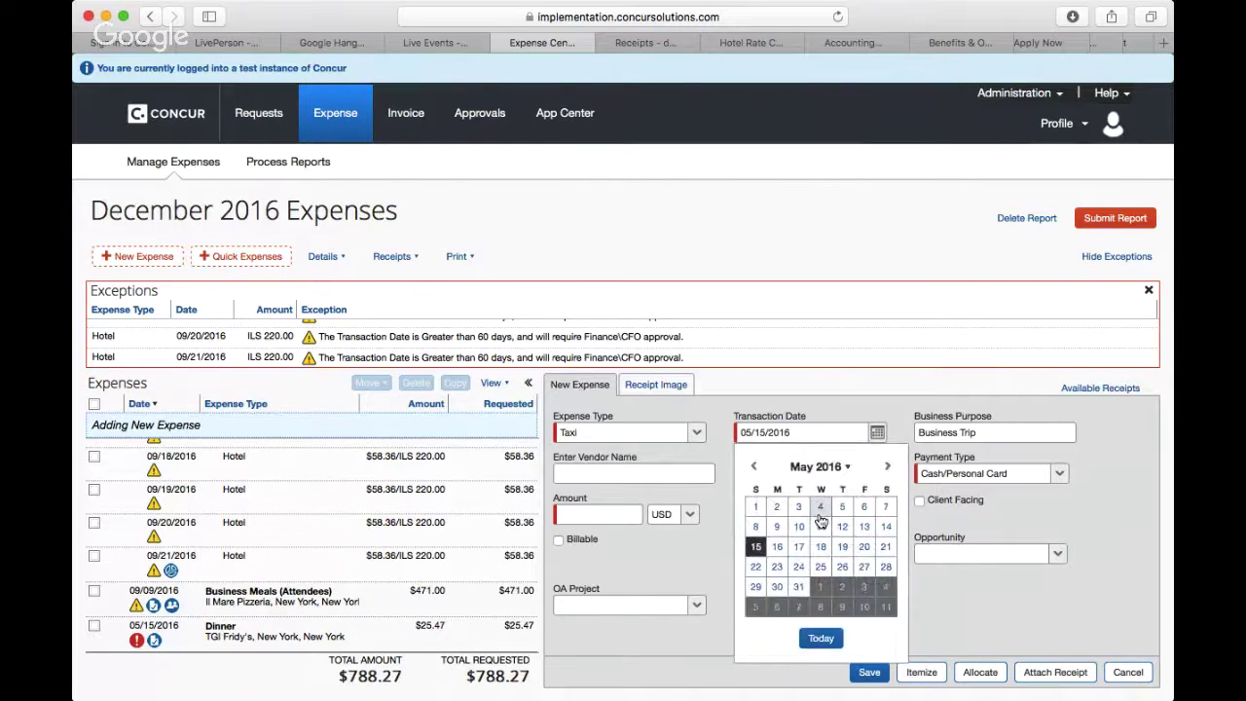
left_click(756, 468)
left_click(756, 469)
left_click(756, 468)
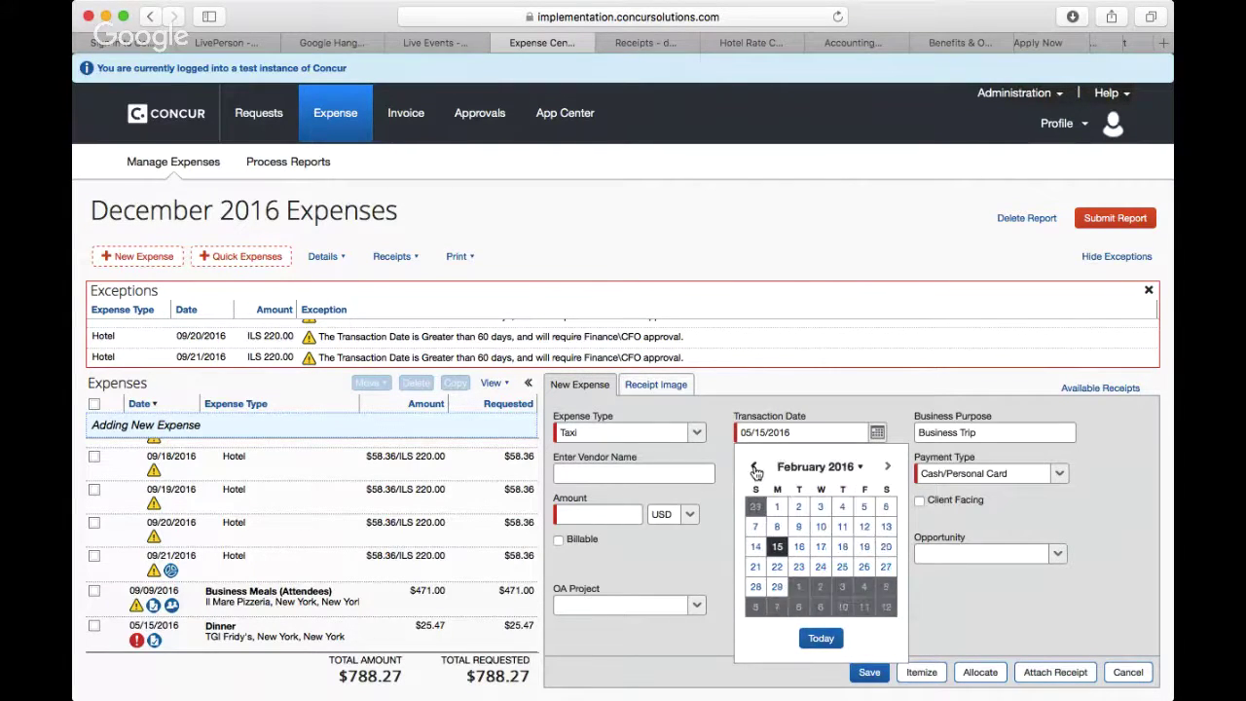
left_click(855, 468)
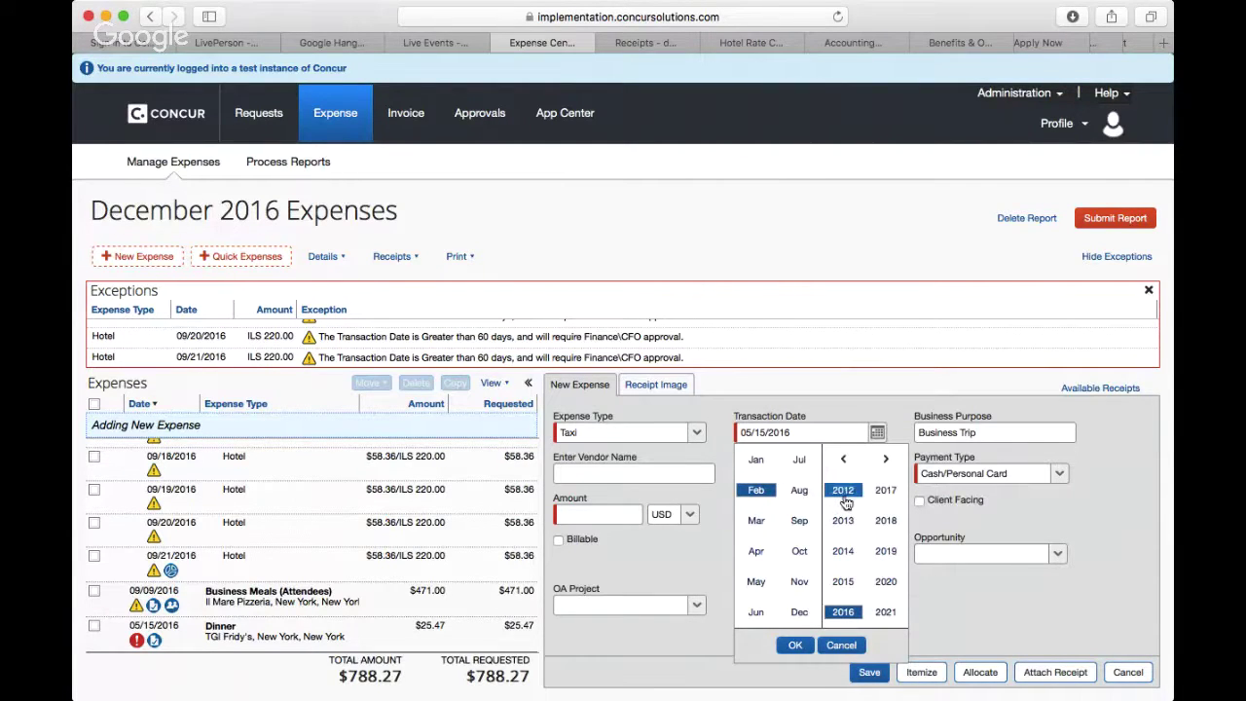
left_click(847, 583)
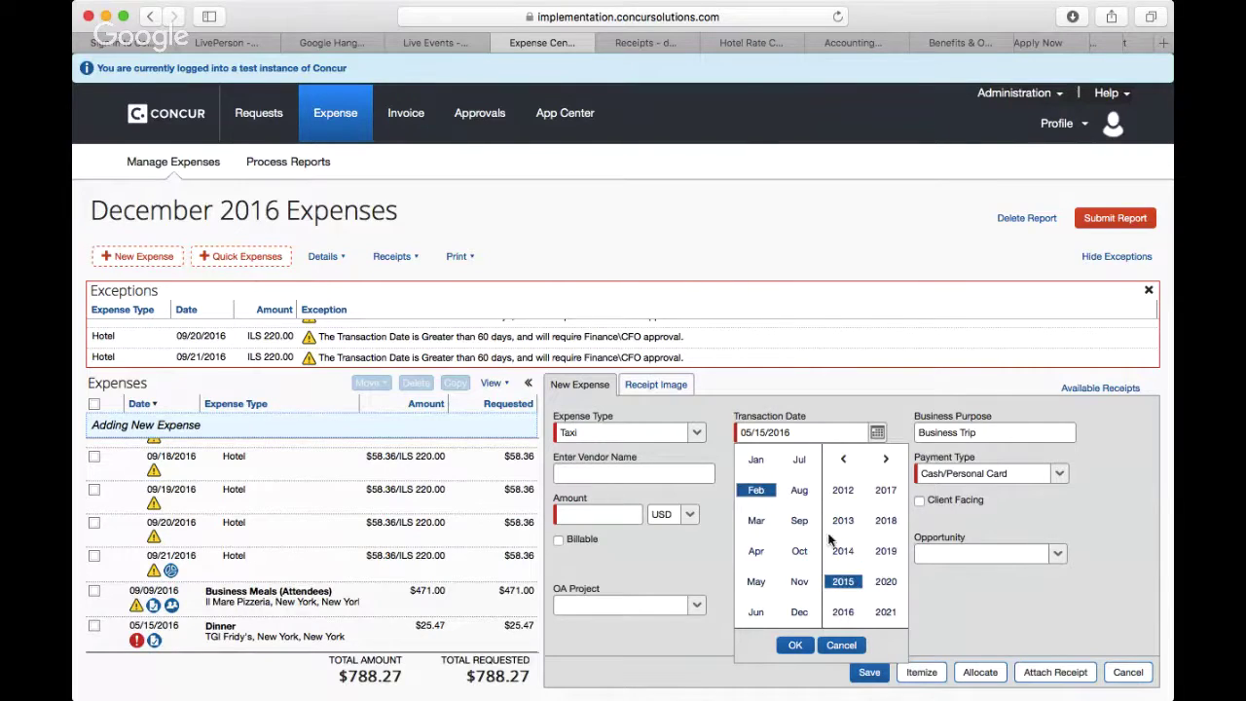
left_click(799, 521)
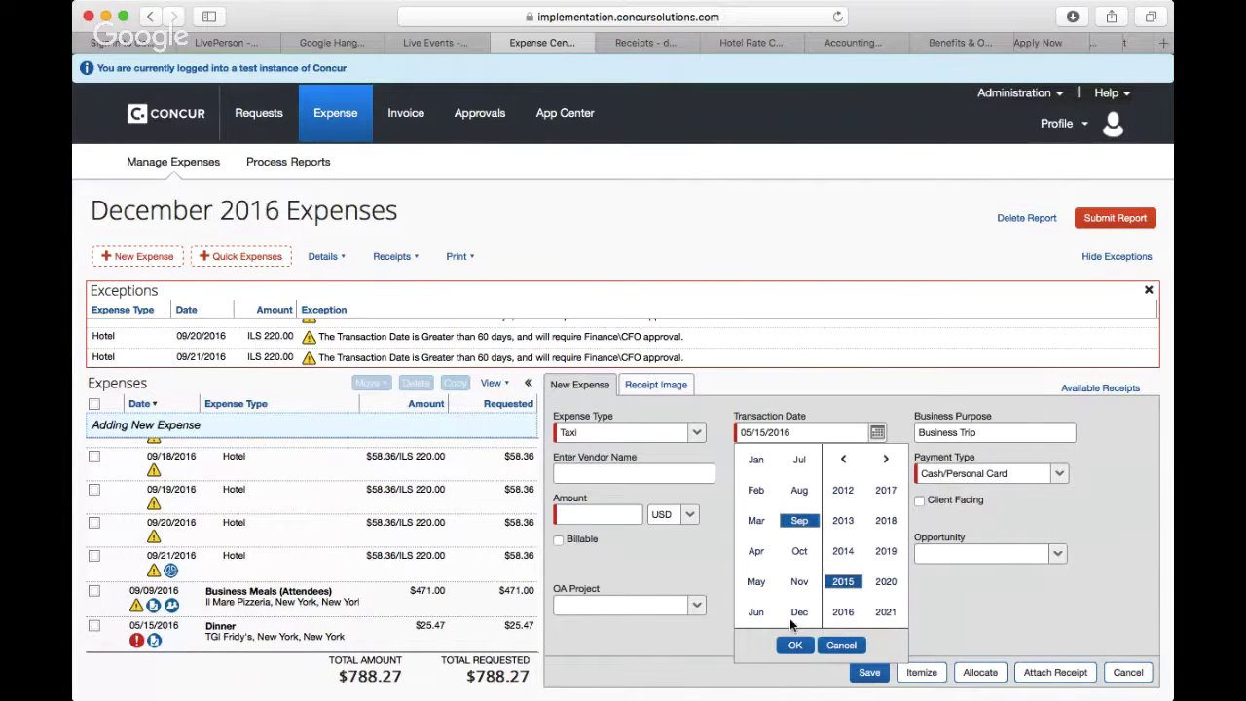
left_click(795, 645)
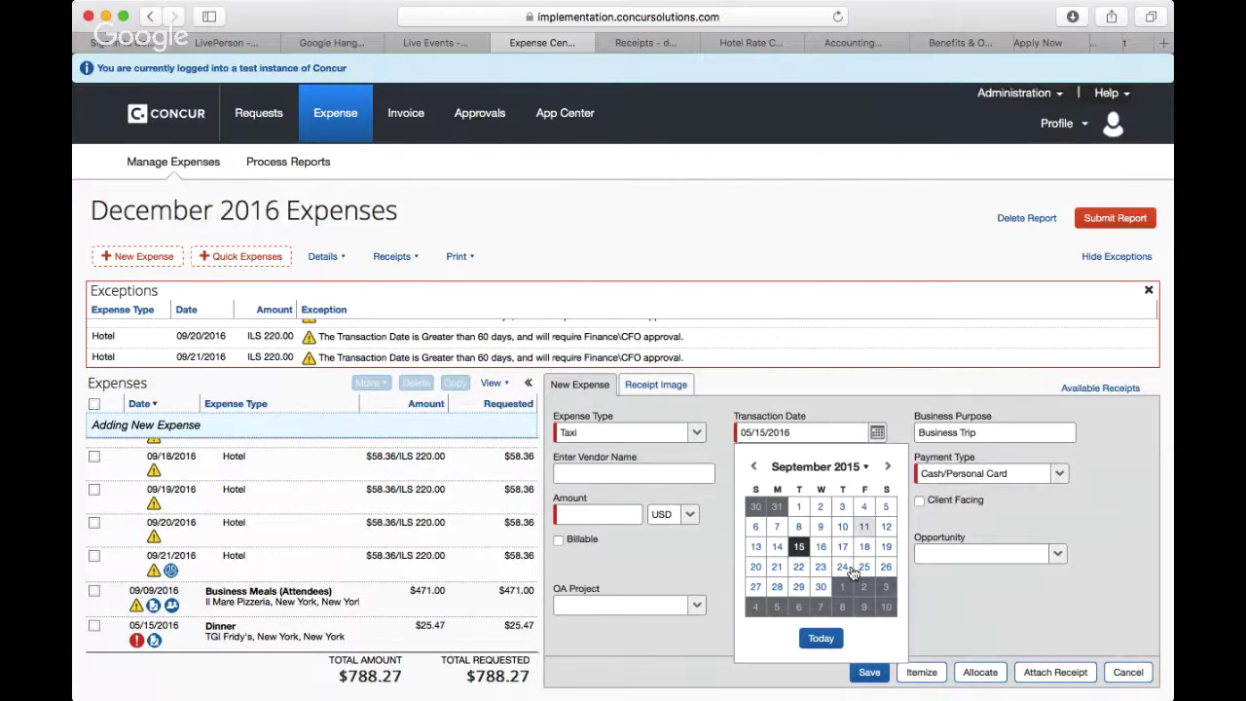
left_click(821, 638)
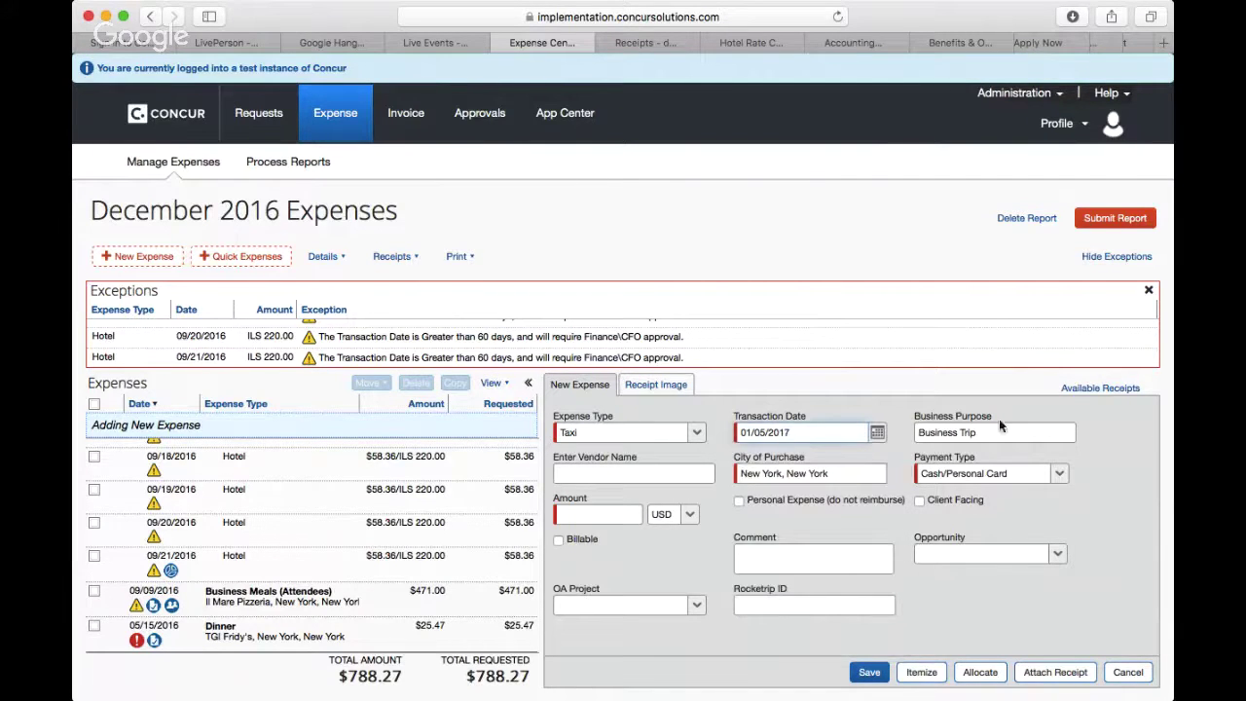
left_click(660, 475)
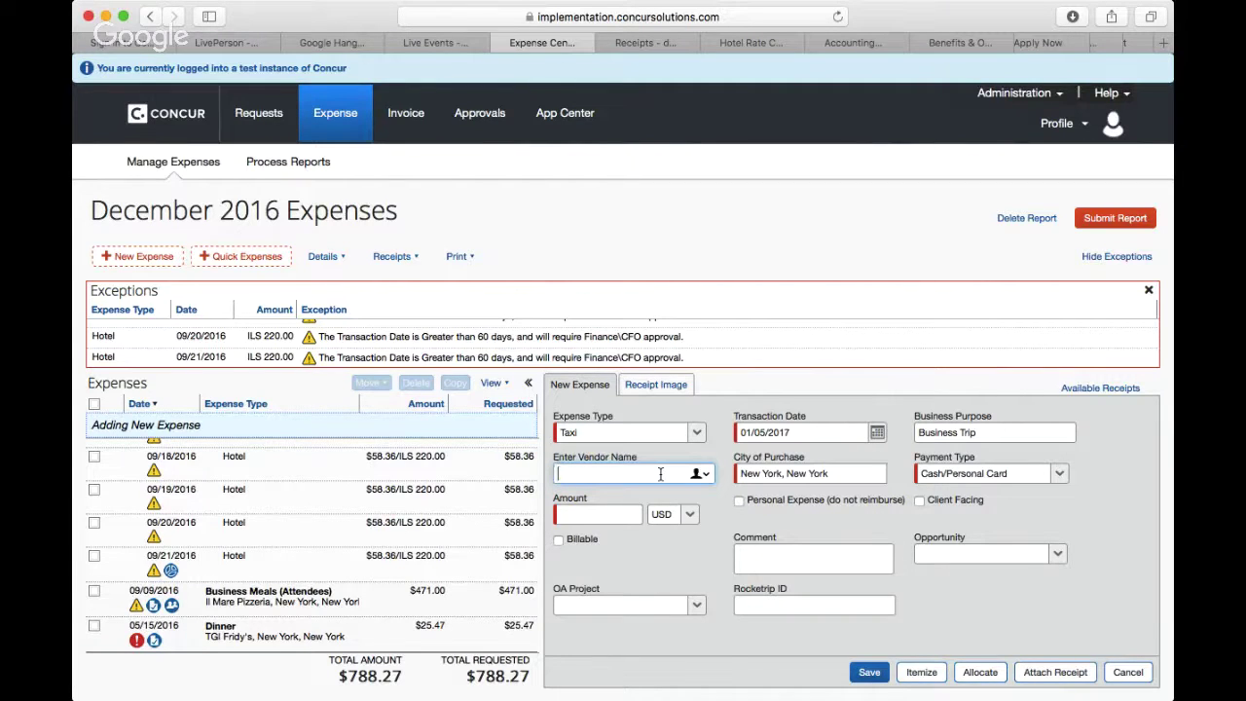
Step: Check the taxi receipt and enter 'Station Taxis' as the vendor name
left_click(656, 384)
left_click(581, 387)
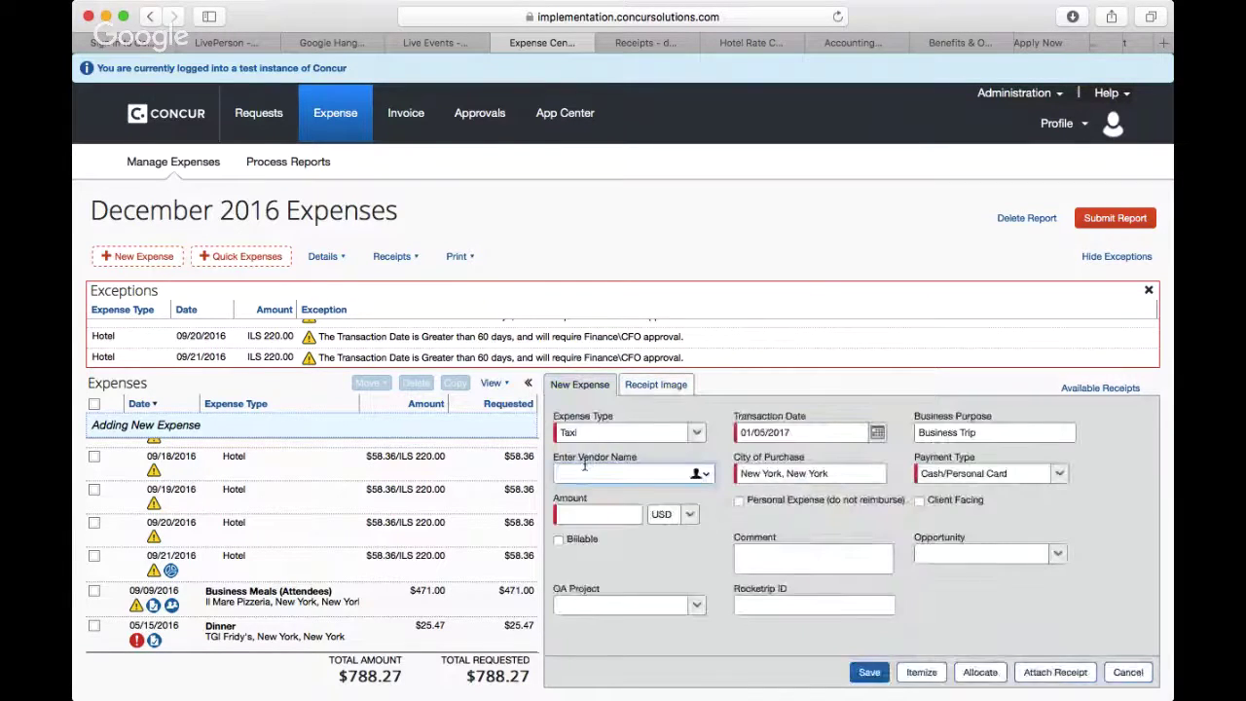
left_click(584, 467)
type("Station ")
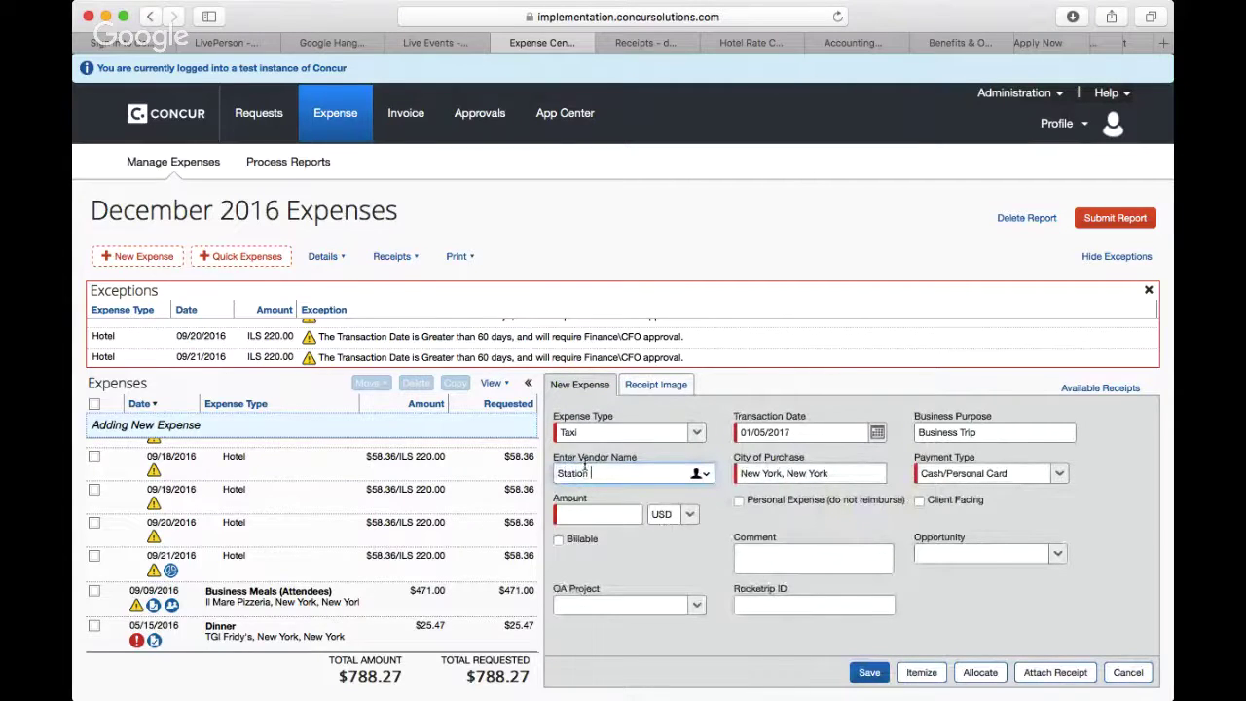
type("taxis")
left_click(594, 474)
key("BackSpace")
type("T")
Step: Replace New York with Reading, UNITED KINGDOM as the city and enter 15.00 GBP
left_click(607, 521)
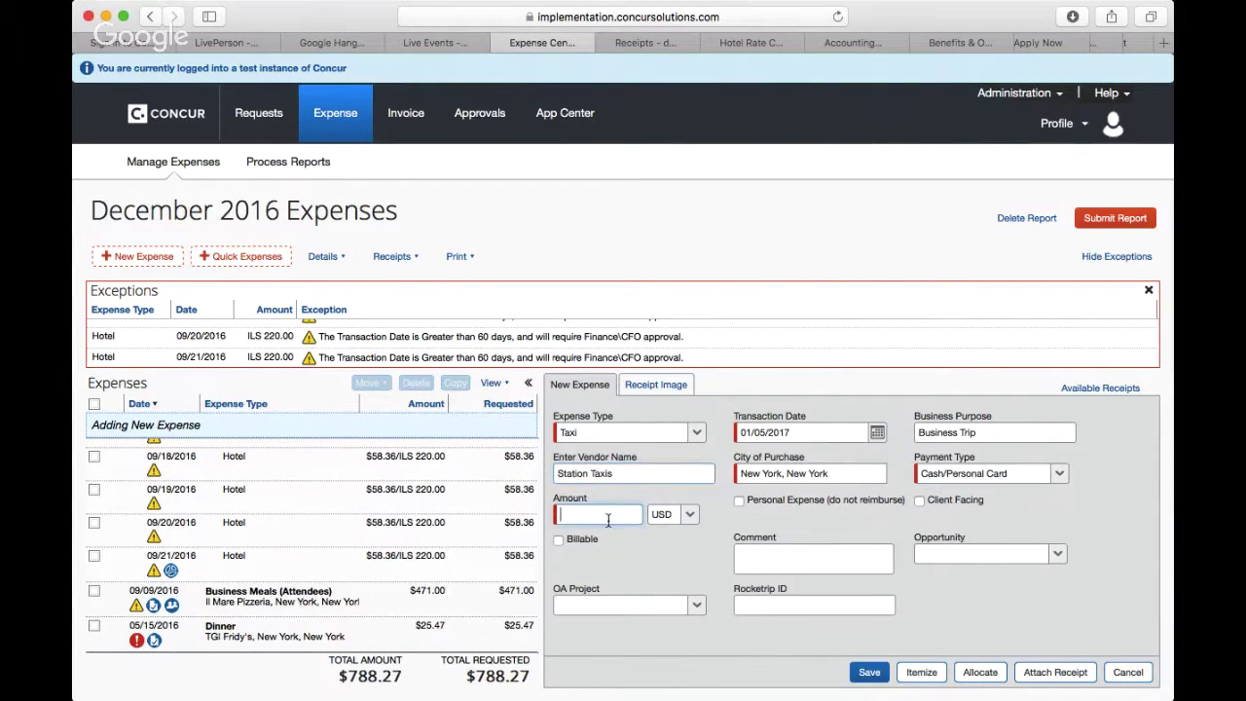
left_click(785, 475)
left_click_drag(828, 475, 738, 469)
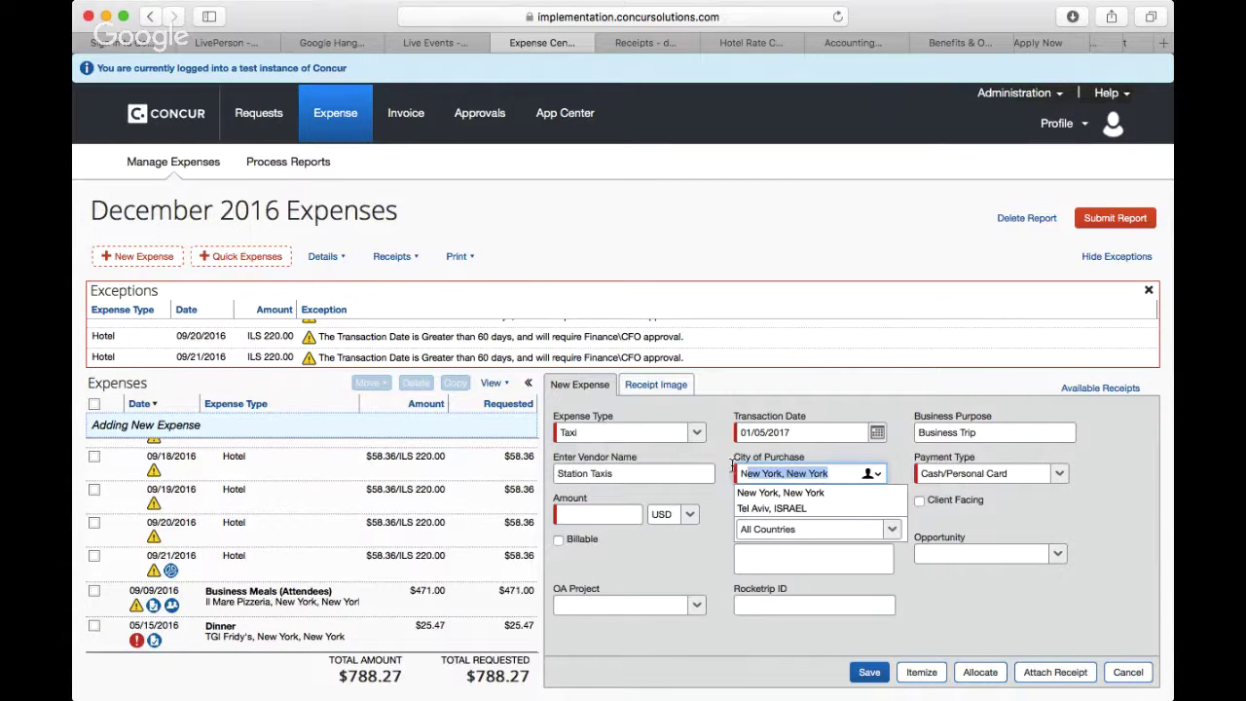
type("Rea")
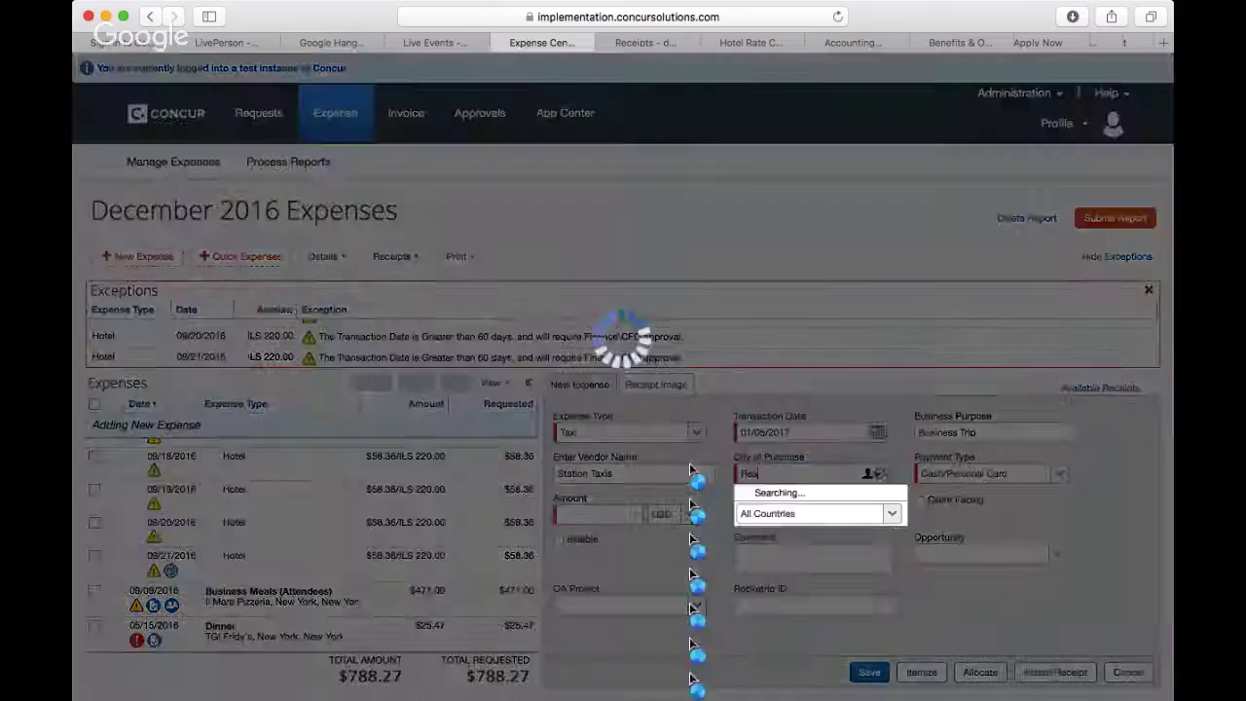
type("ding")
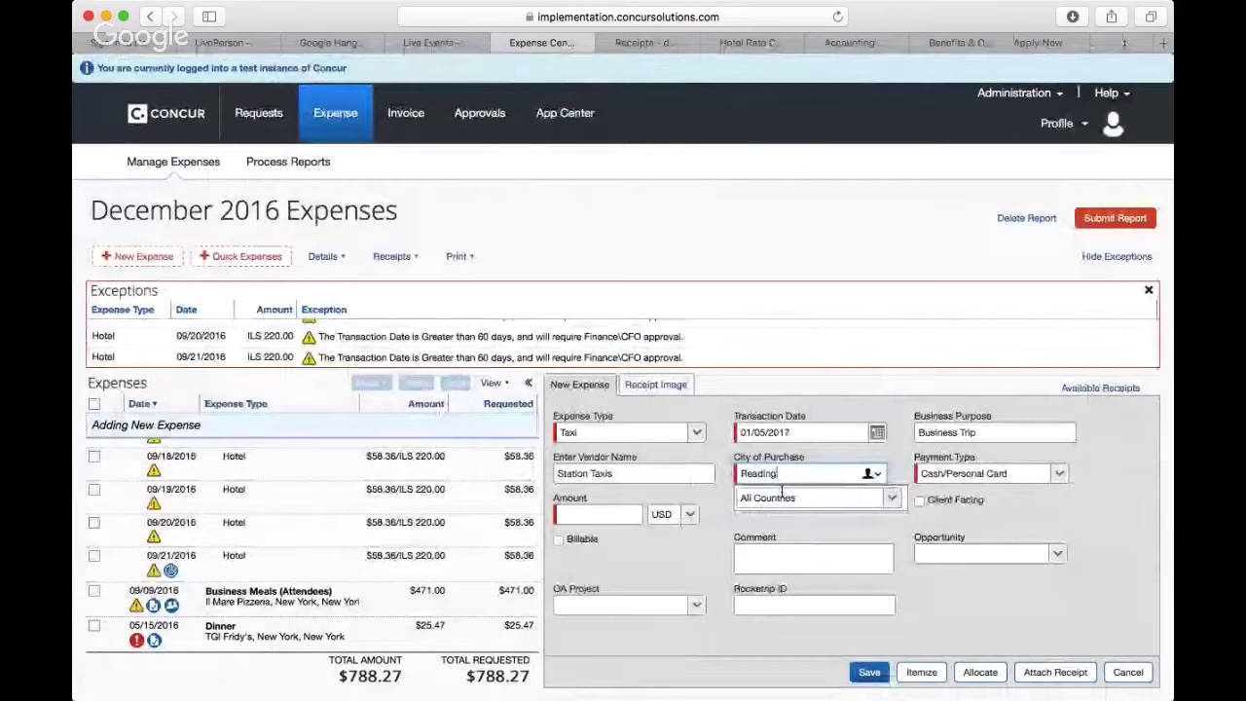
key("BackSpace")
key("BackSpace")
key("BackSpace")
key("BackSpace")
key("BackSpace")
key("BackSpace")
key("BackSpace")
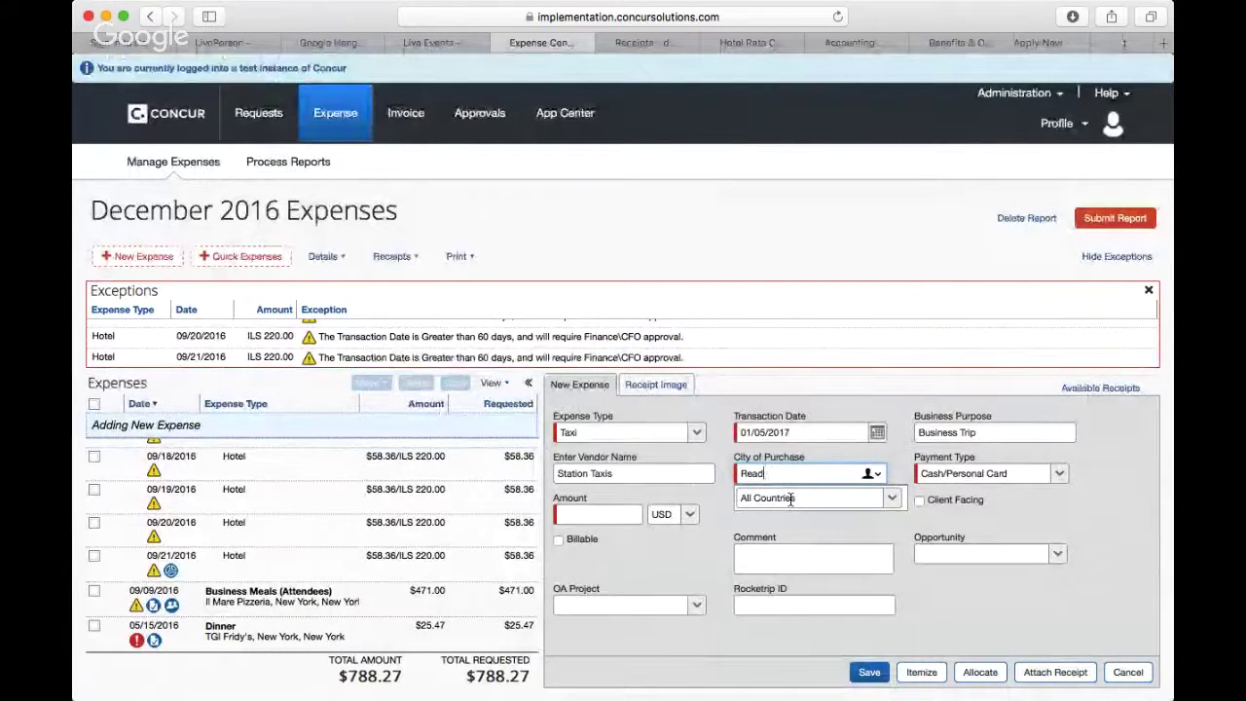
type("Uon")
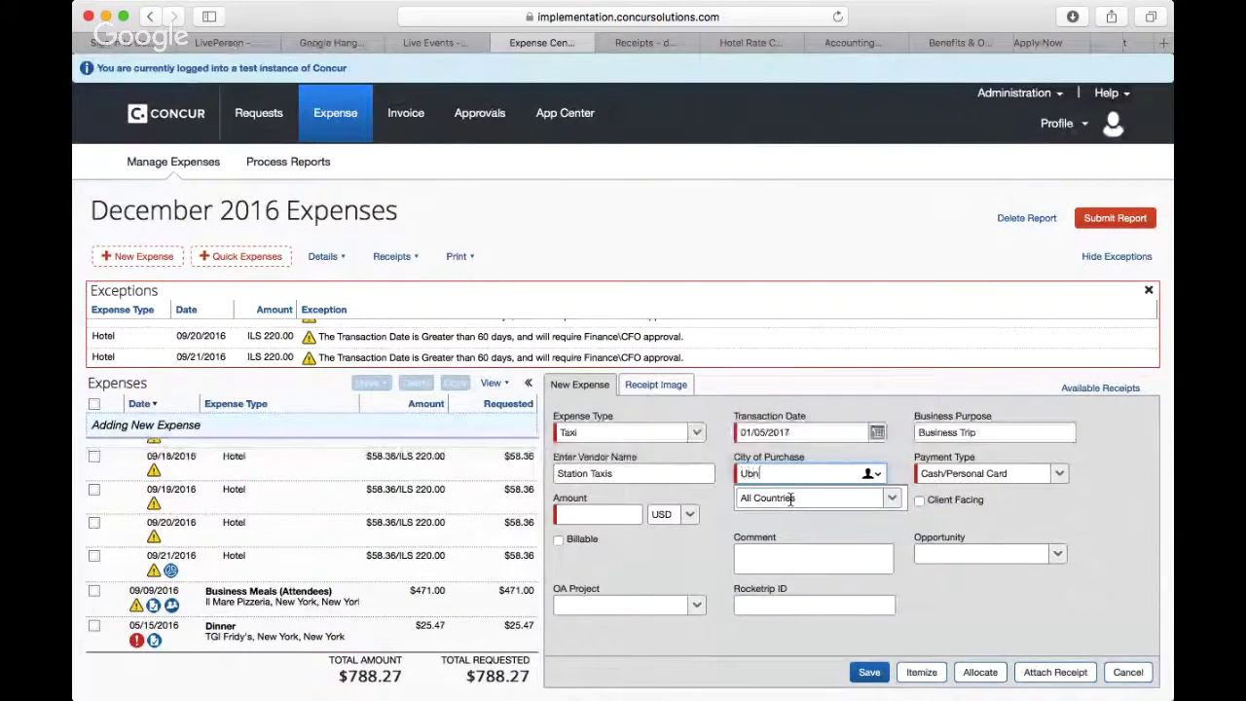
type("d")
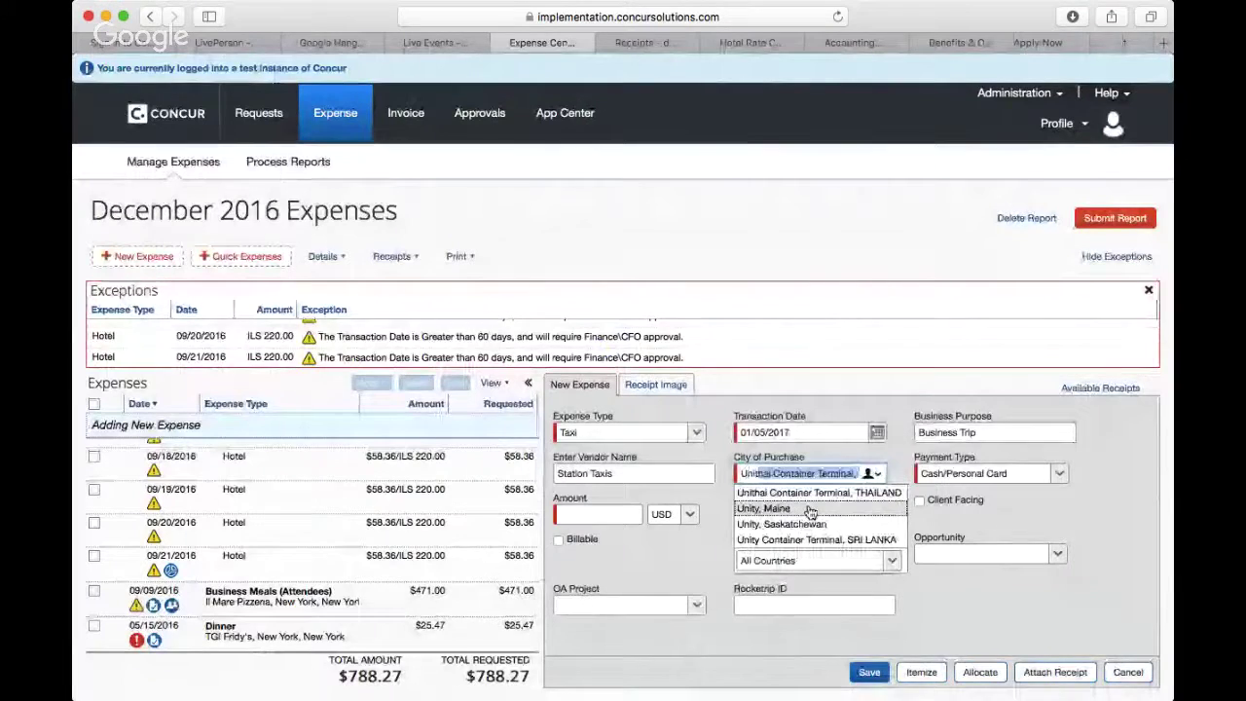
key("BackSpace")
key("BackSpace")
key("BackSpace")
key("BackSpace")
key("BackSpace")
type("Reading, UNITED KINGDOI")
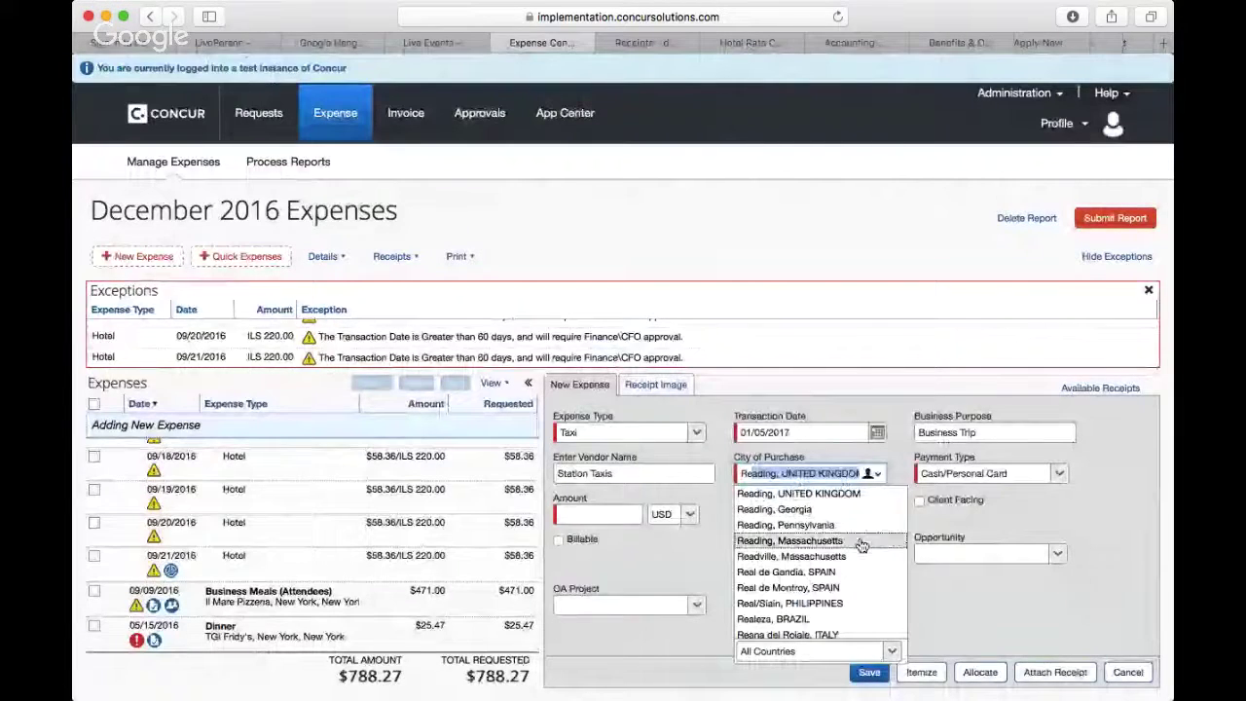
left_click(823, 497)
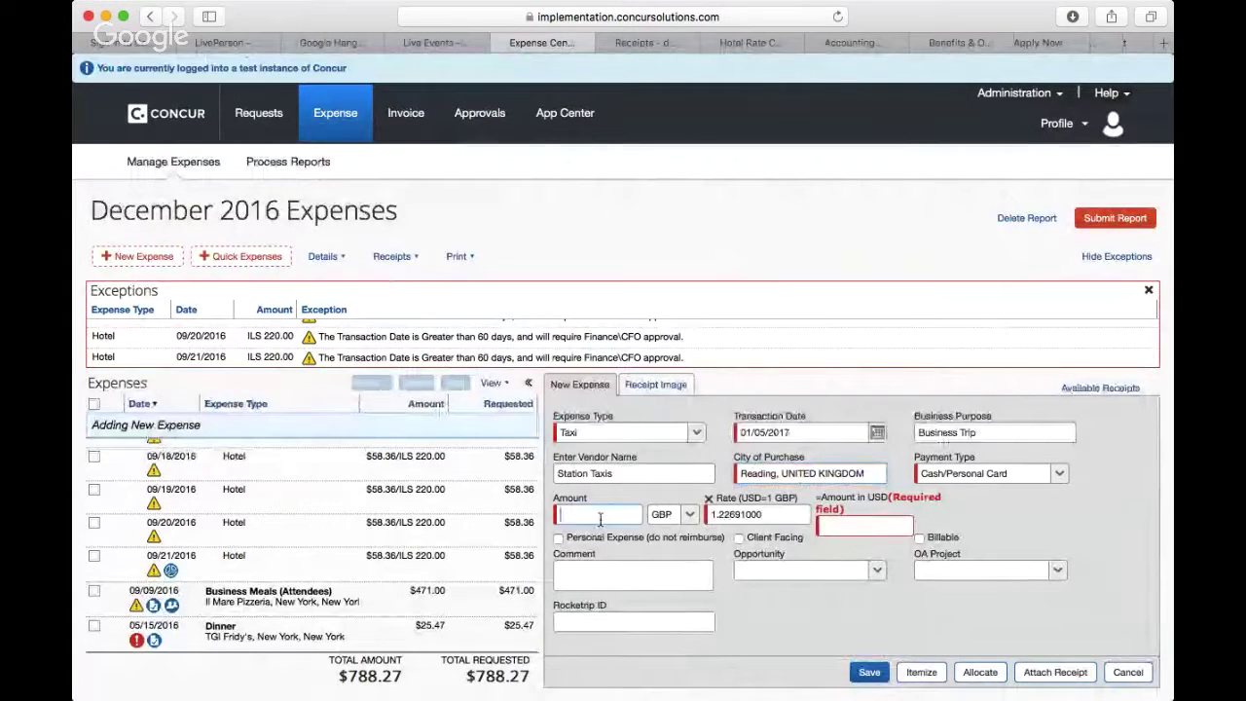
type("15.00")
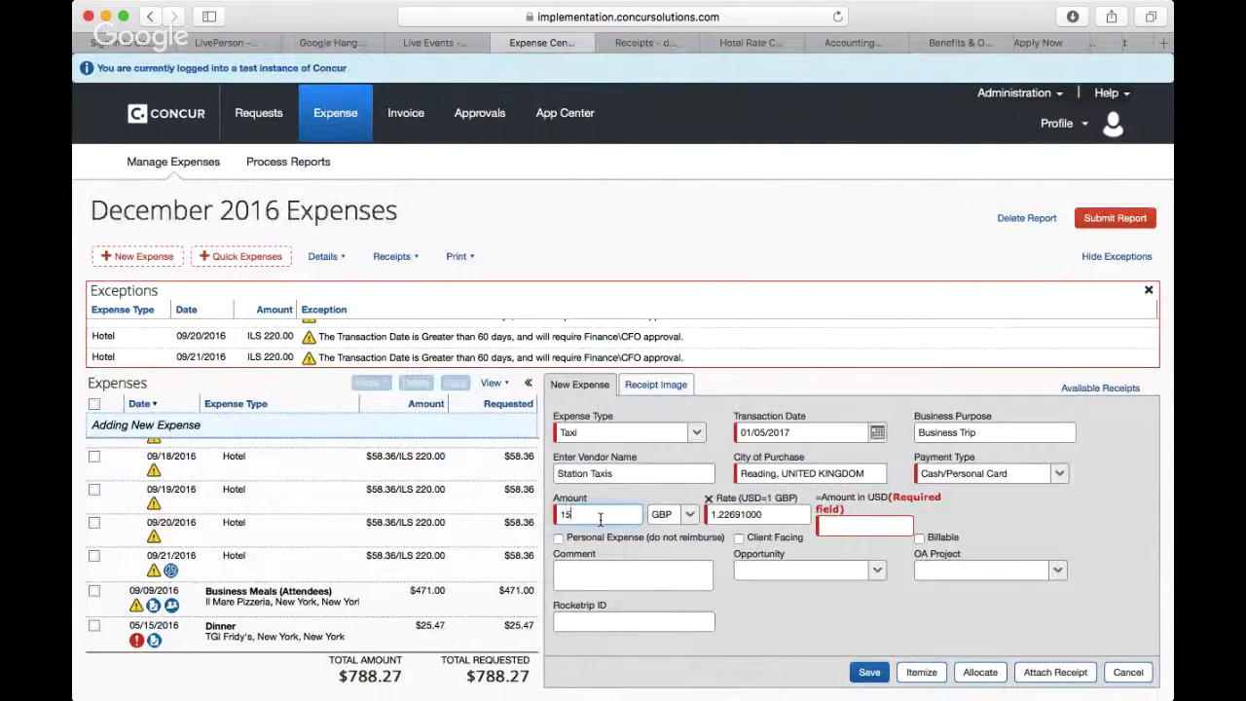
key("Tab")
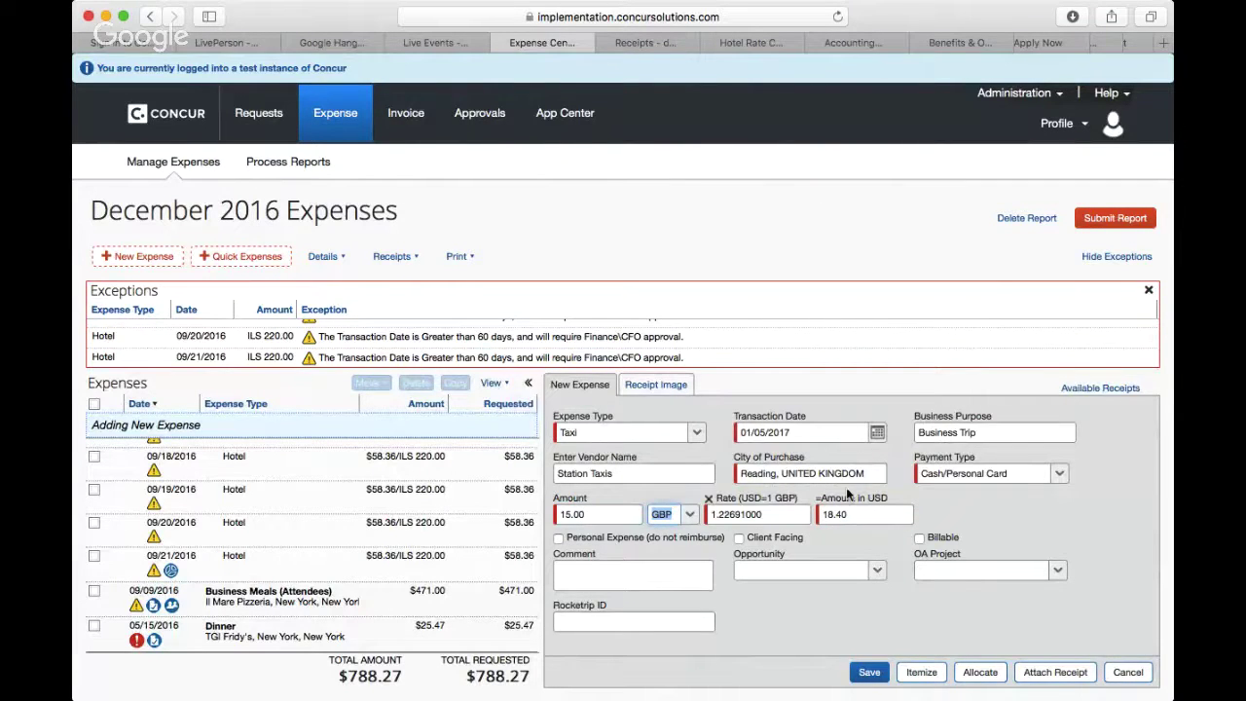
Step: Pick September 2015, day 15 in the Transaction Date calendar, giving 09/15/2015
left_click(878, 435)
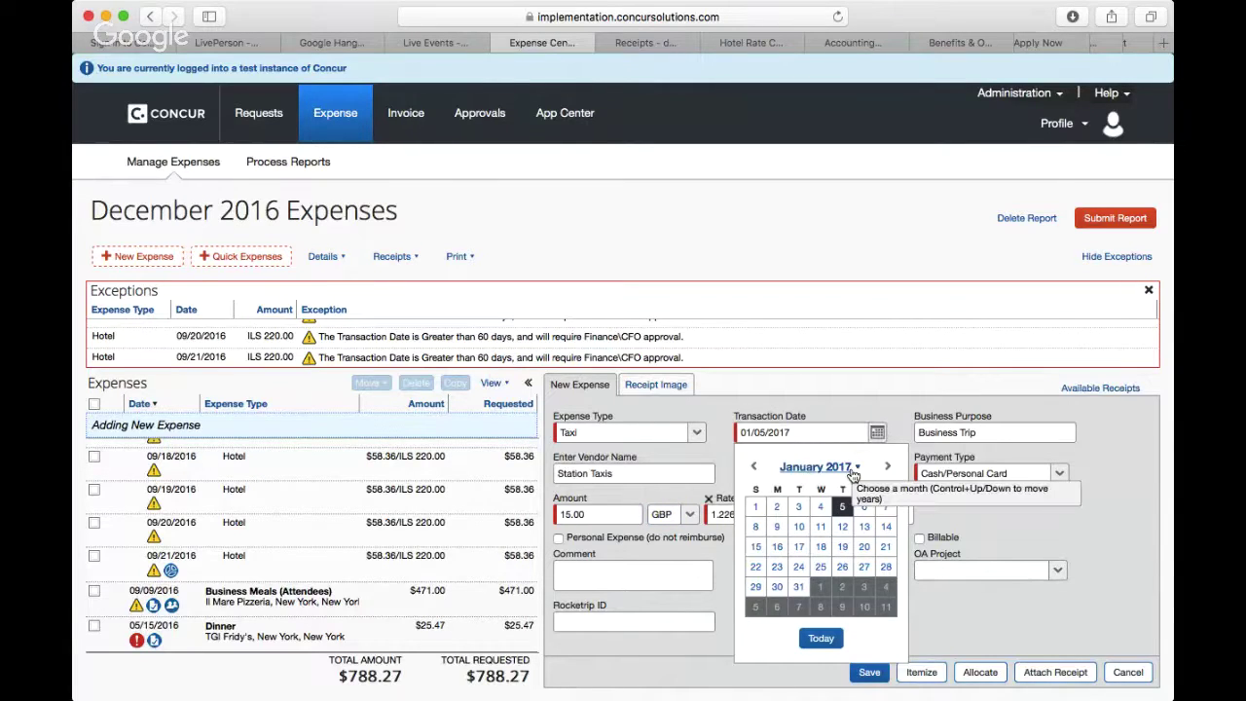
left_click(851, 470)
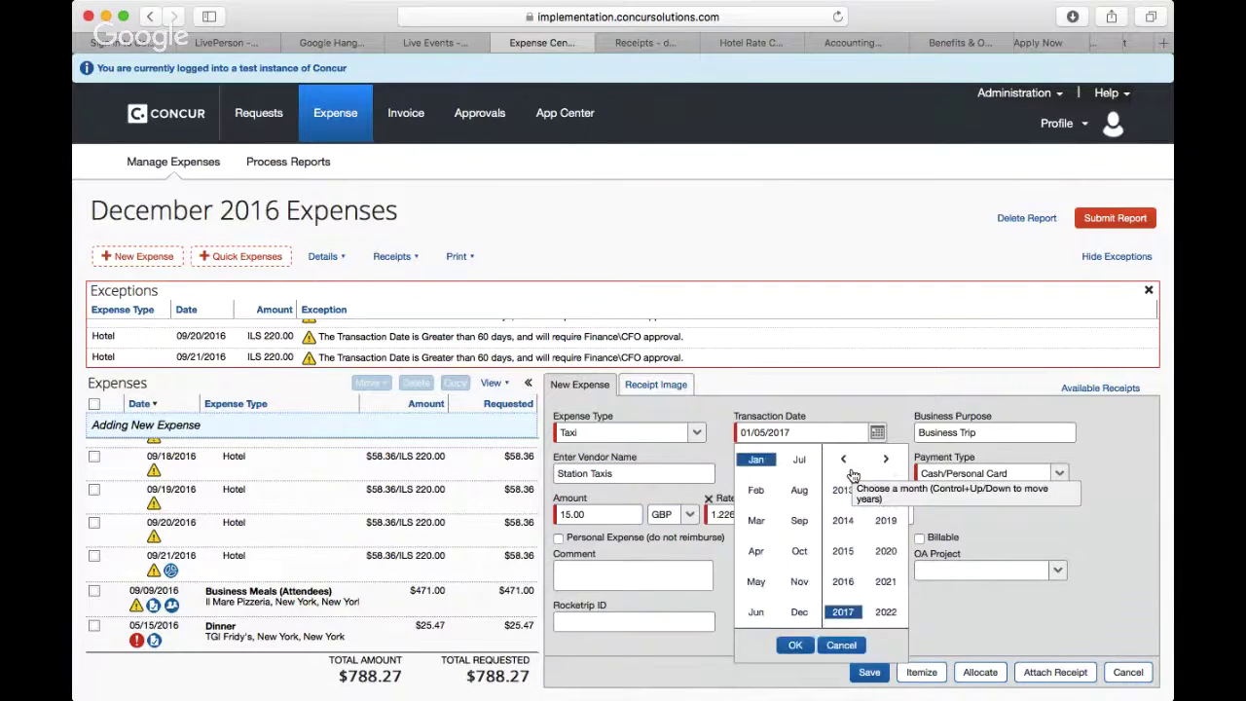
left_click(844, 551)
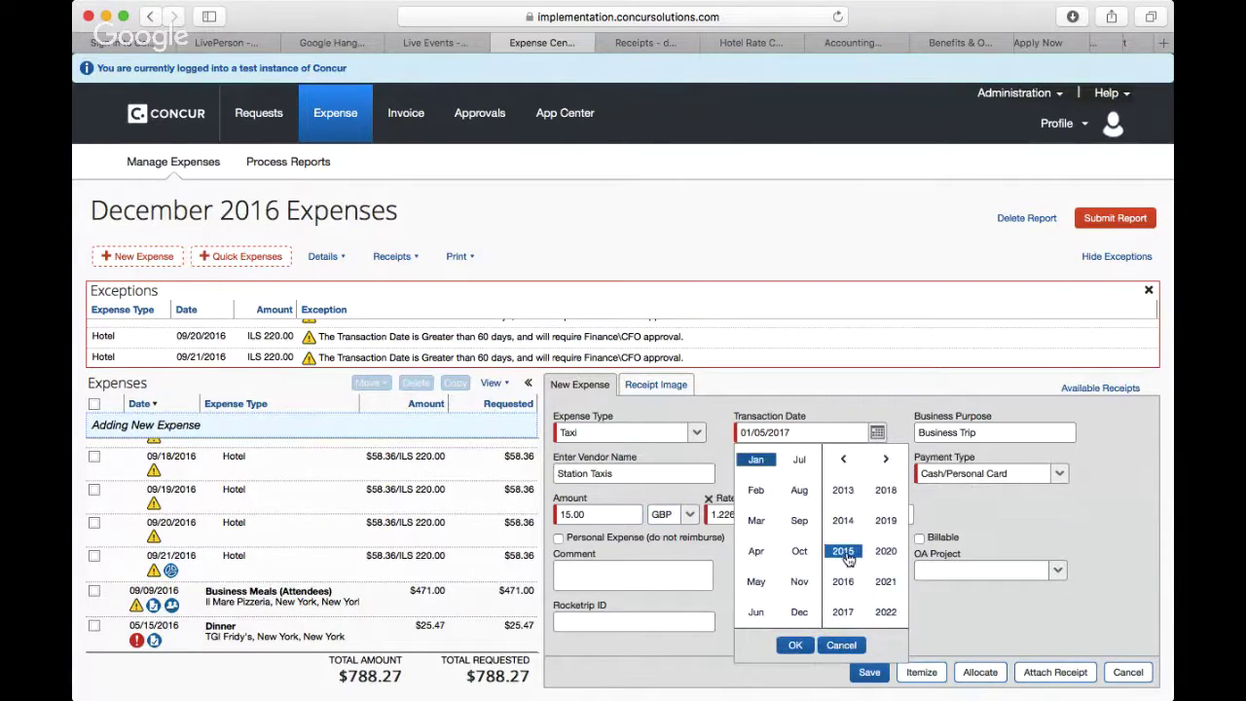
left_click(799, 522)
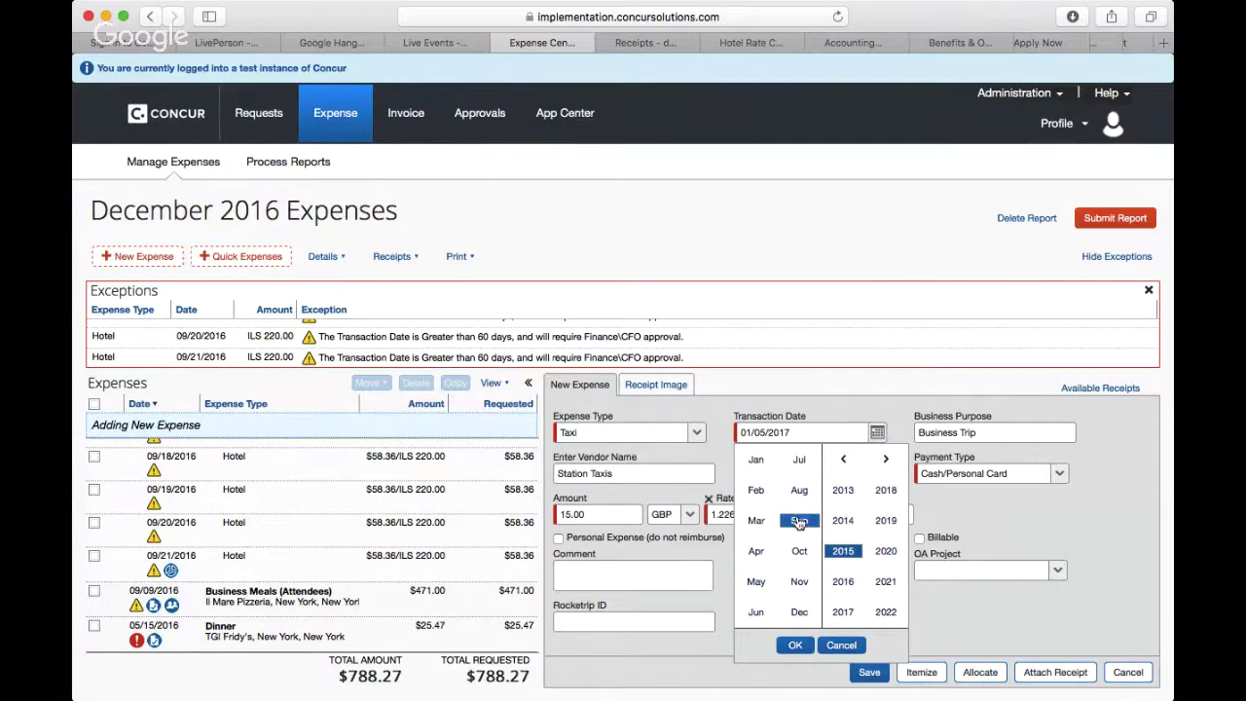
left_click(795, 646)
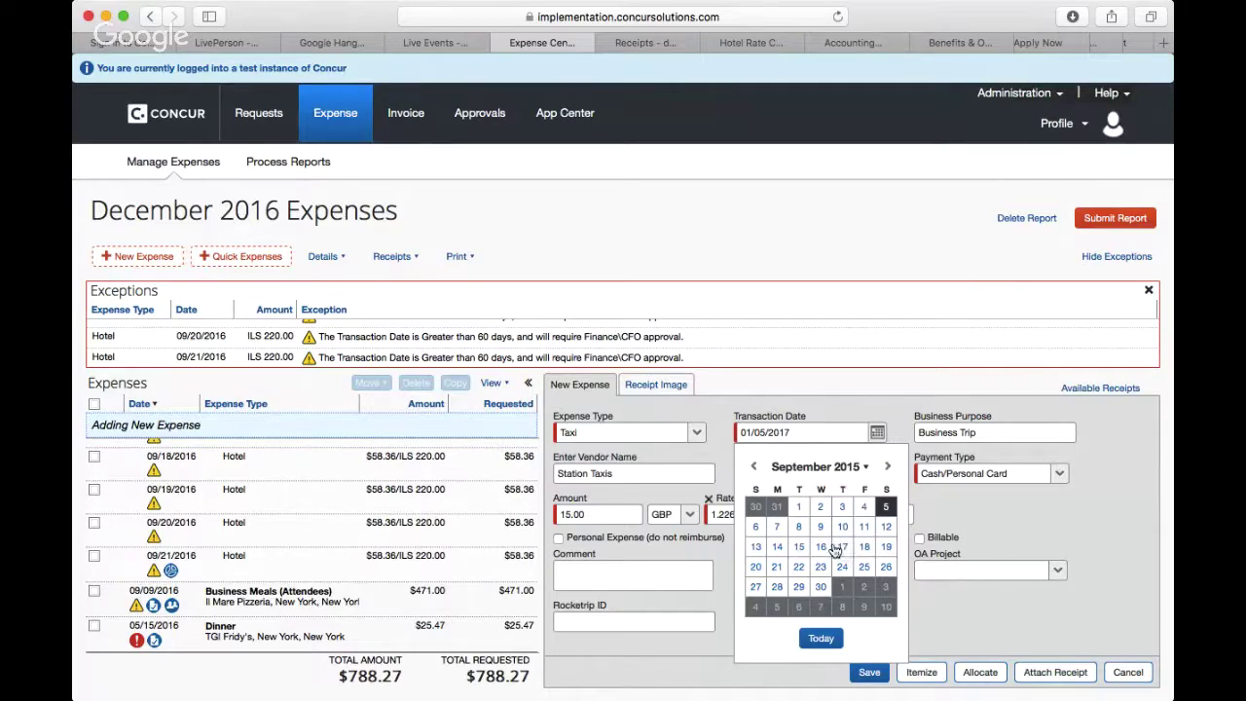
left_click(798, 548)
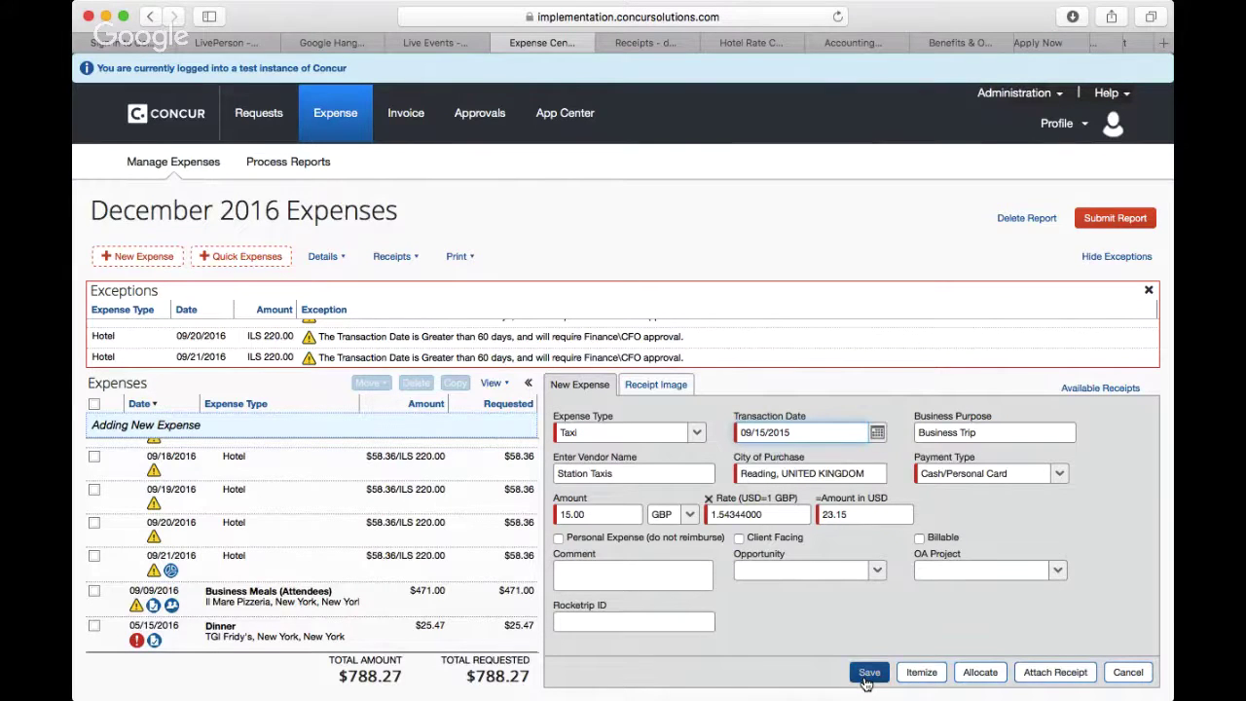
Step: Save the Station Taxis Taxi expense to the report
left_click(866, 681)
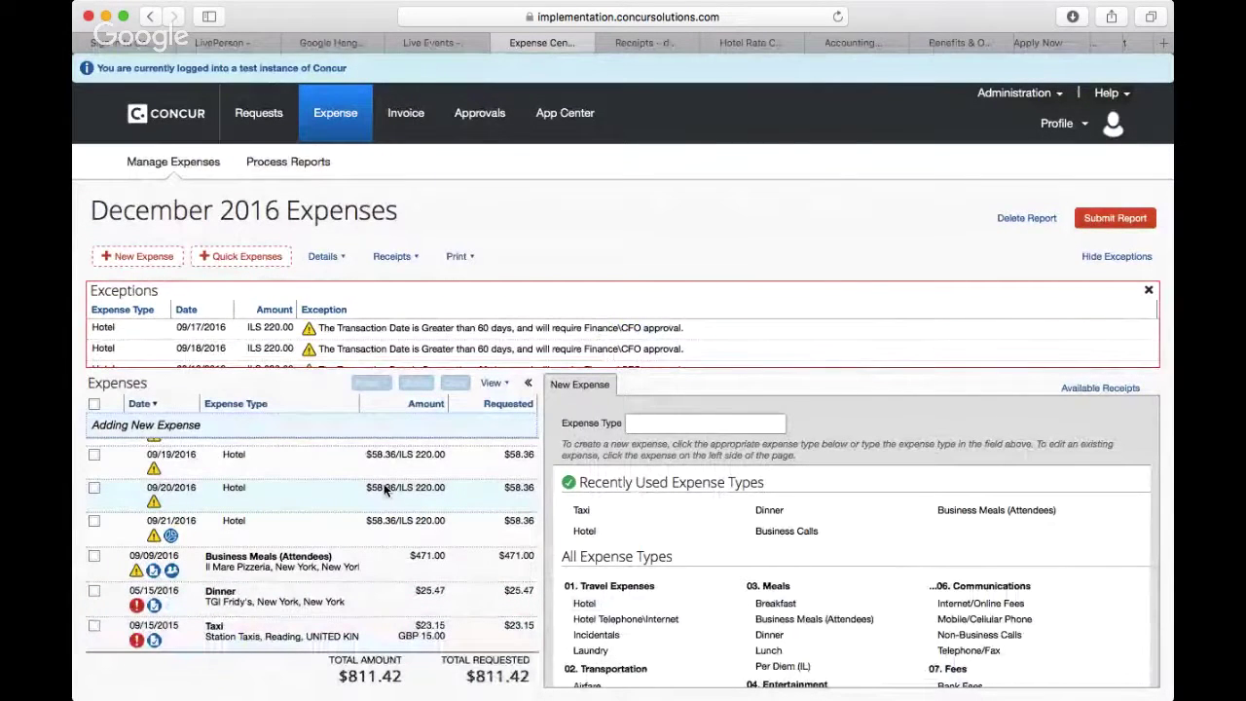
scroll(385, 490, "up", 3)
scroll(385, 490, "down", 3)
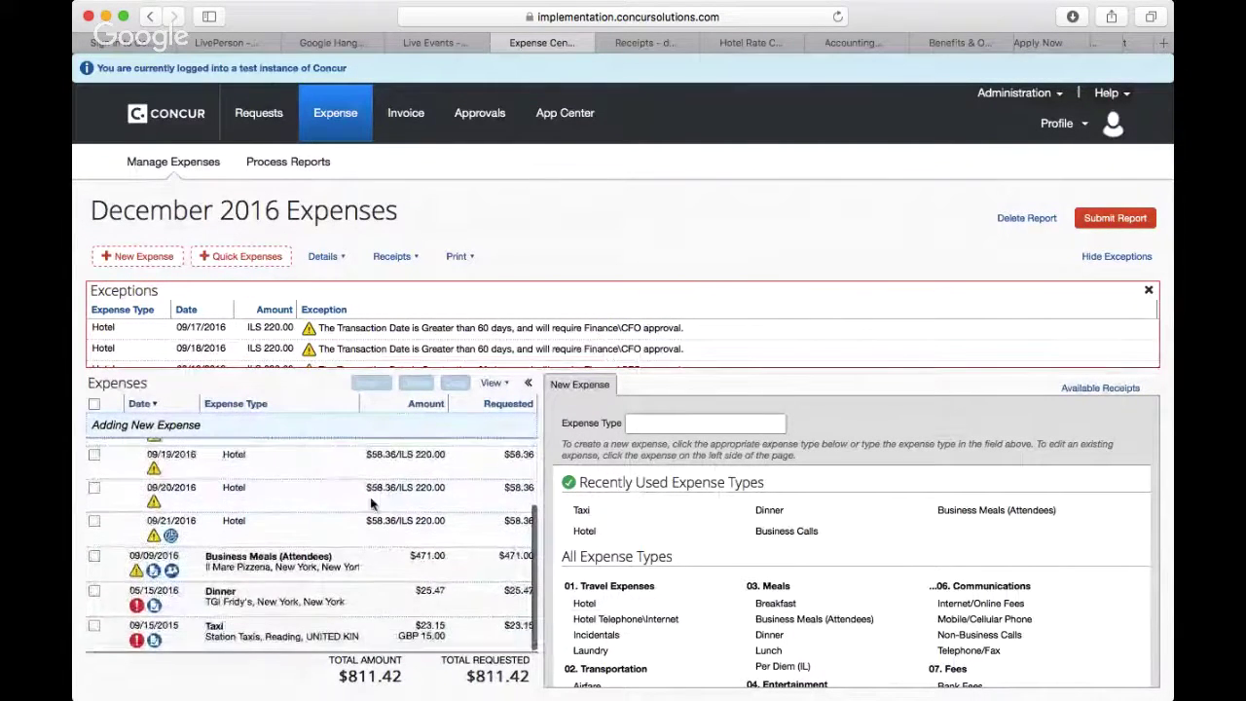
Step: Open the Dinner expense, then the Taxi expense to view its date-range exception
left_click(228, 604)
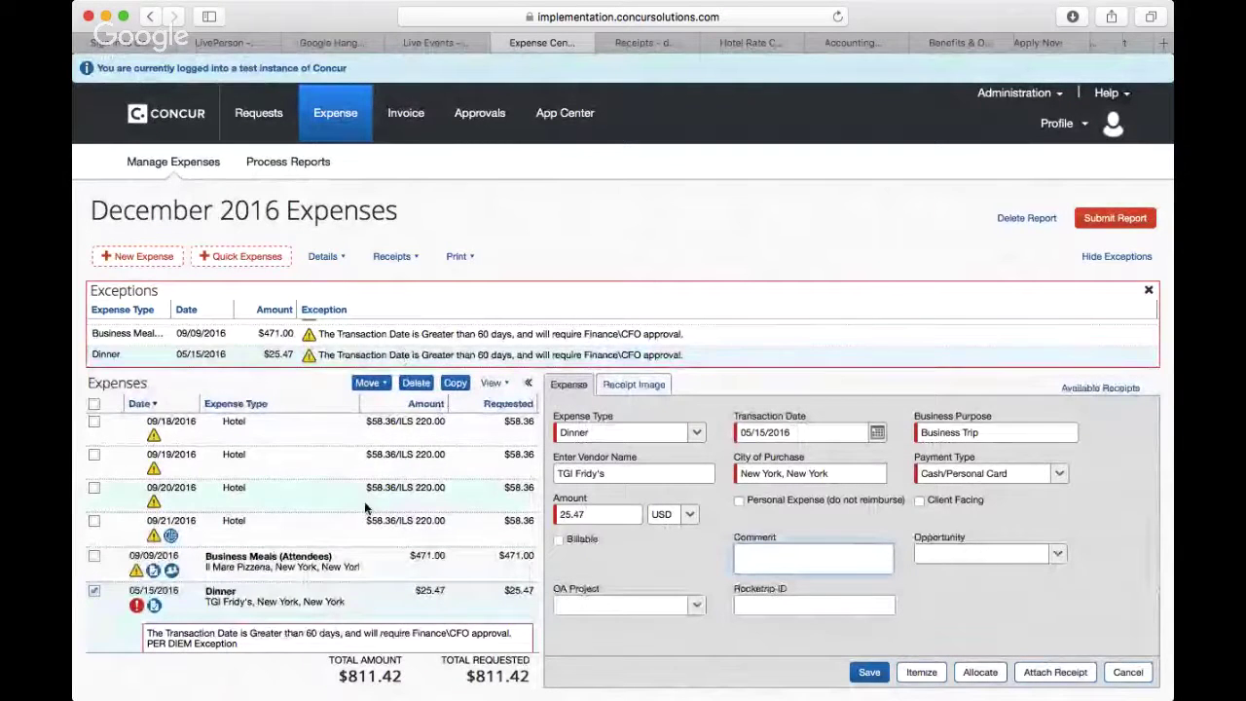
scroll(370, 487, "down", 2)
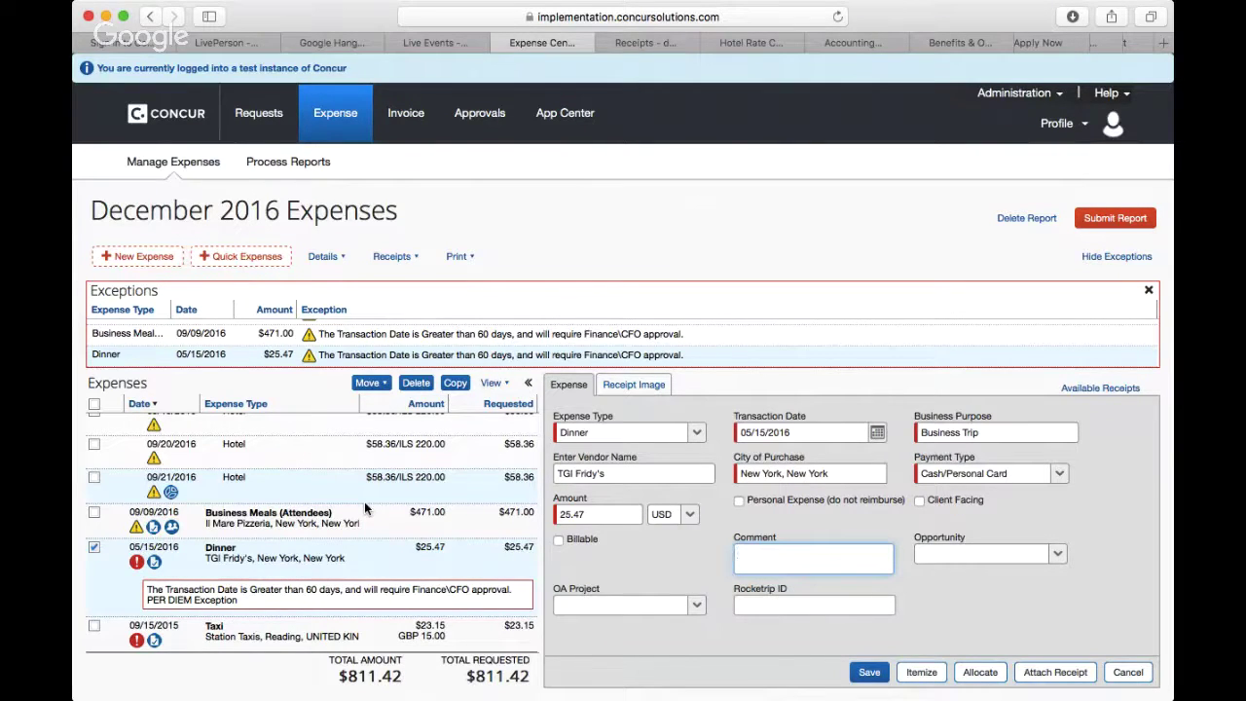
left_click(300, 635)
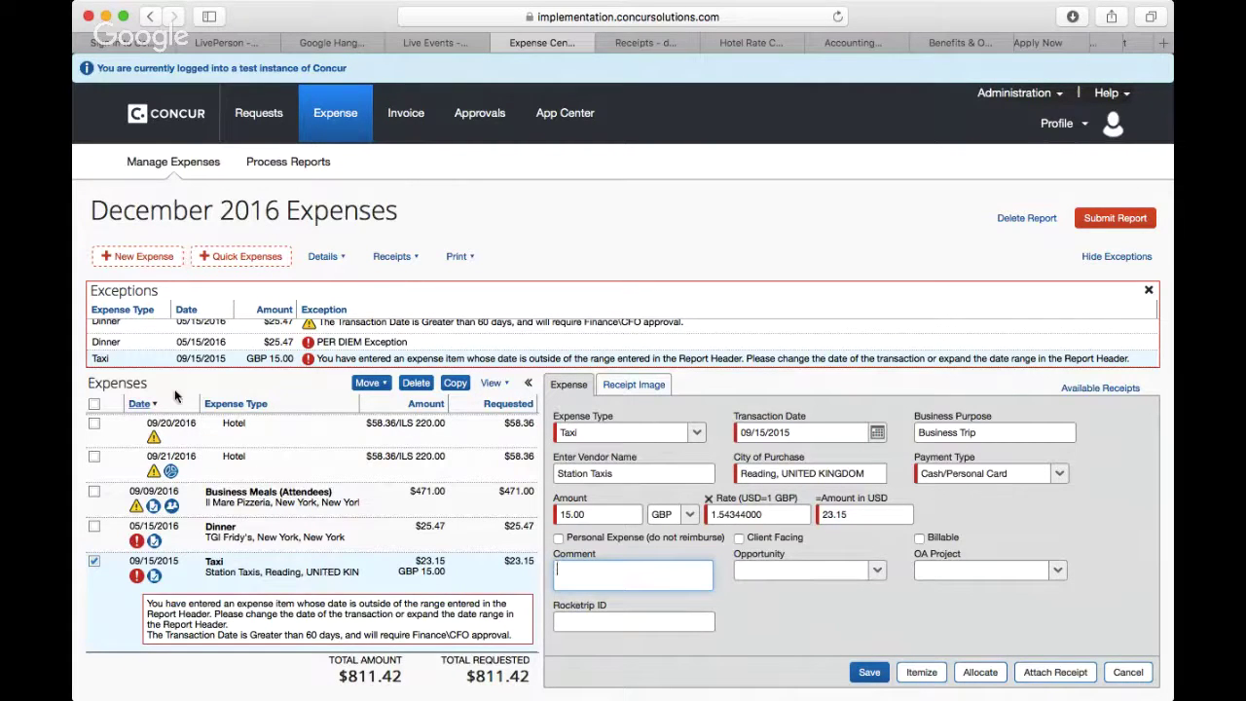
Step: In Report Header, move Expense Start Date back four months to 09/01/2015 and save
left_click(339, 264)
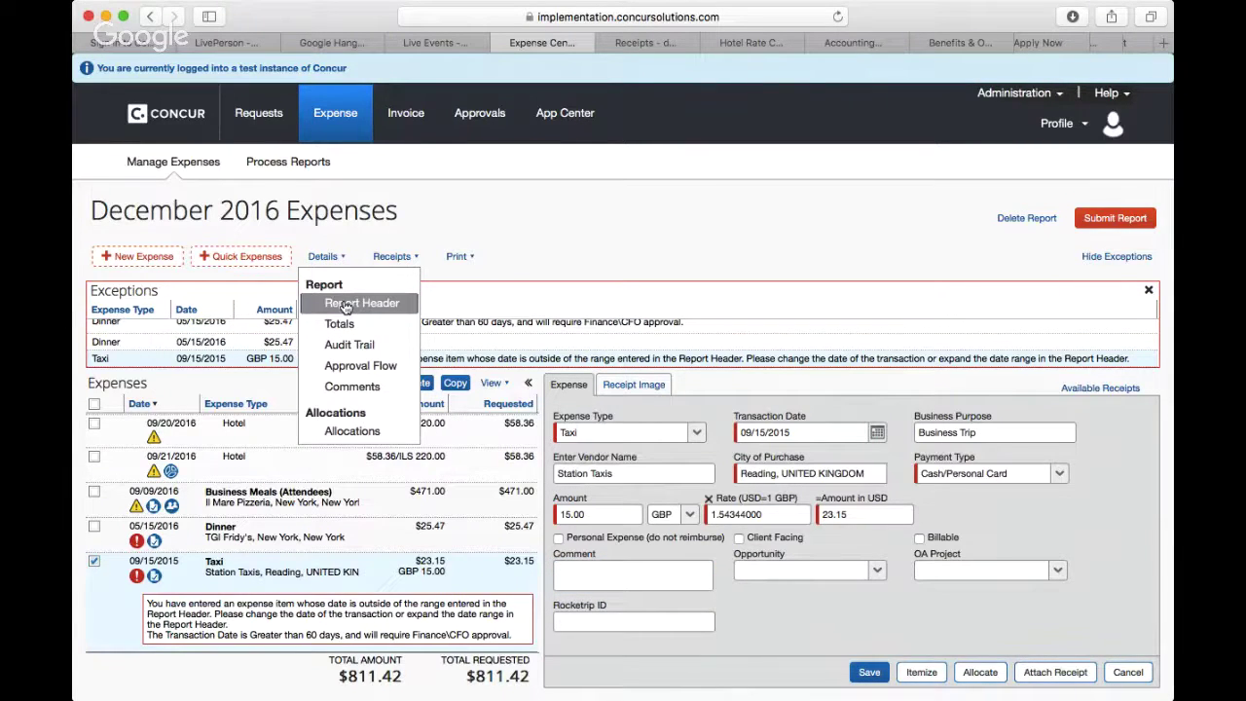
left_click(347, 307)
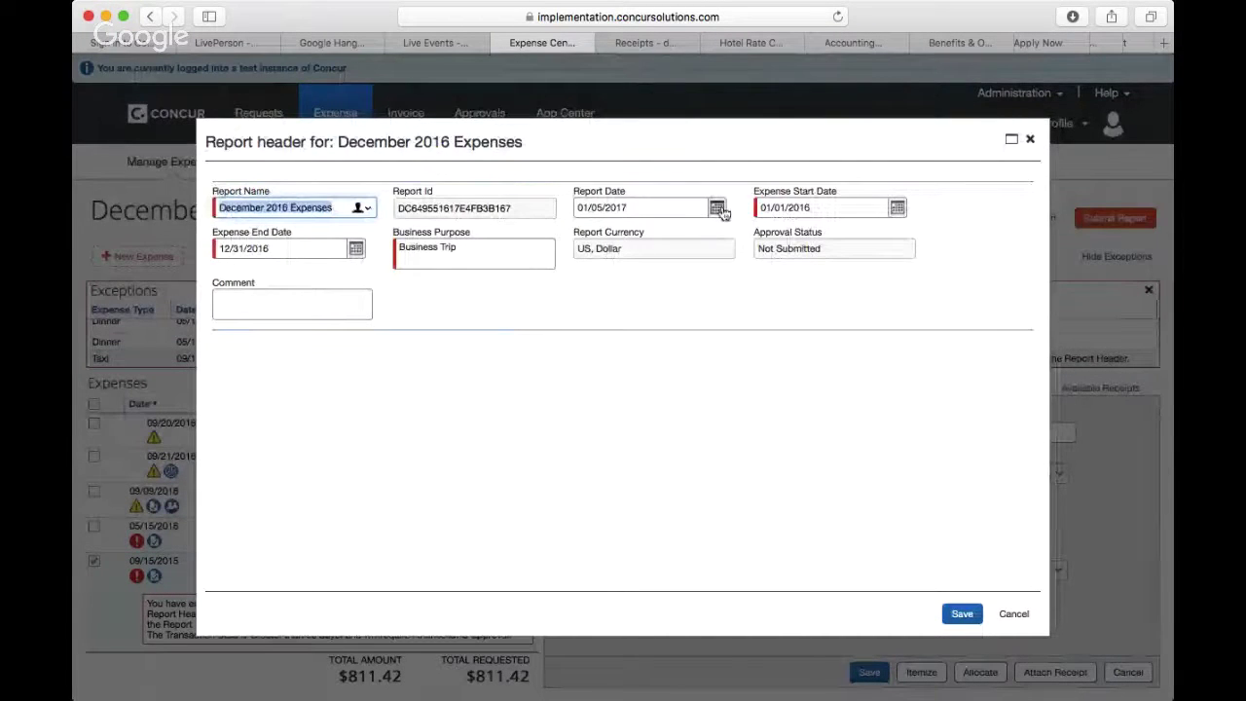
left_click(898, 209)
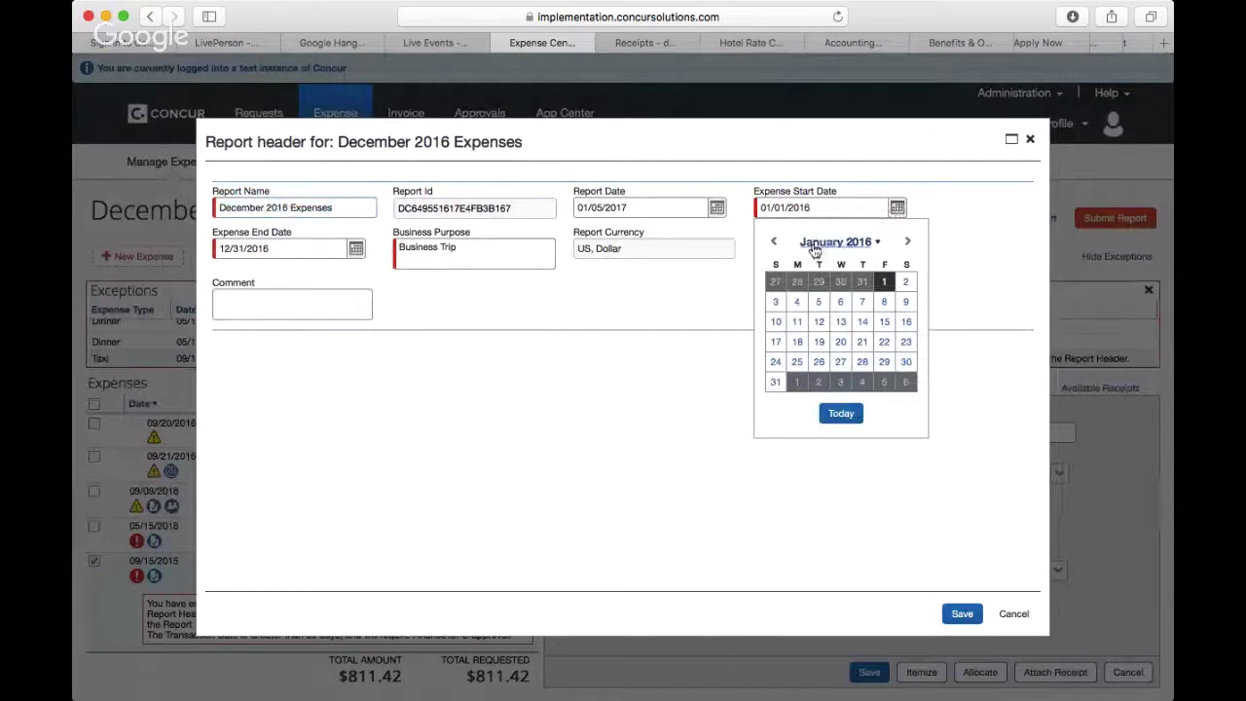
left_click(774, 242)
left_click(774, 242)
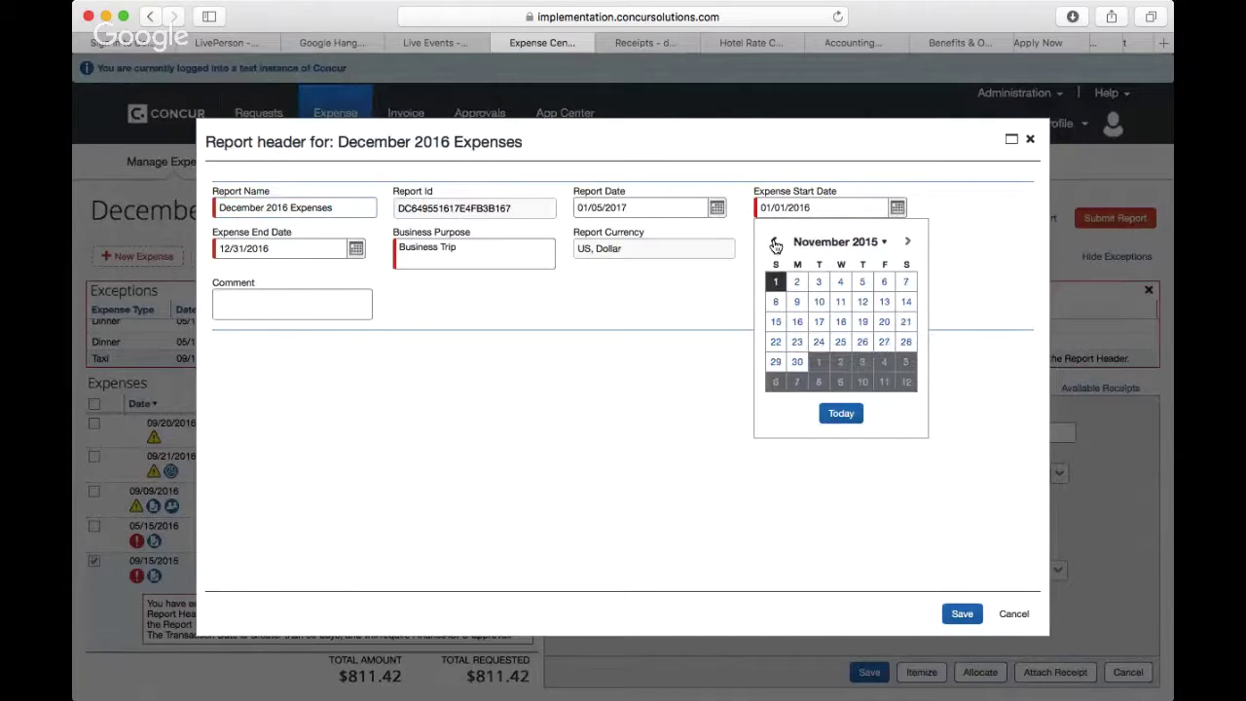
left_click(774, 243)
left_click(774, 242)
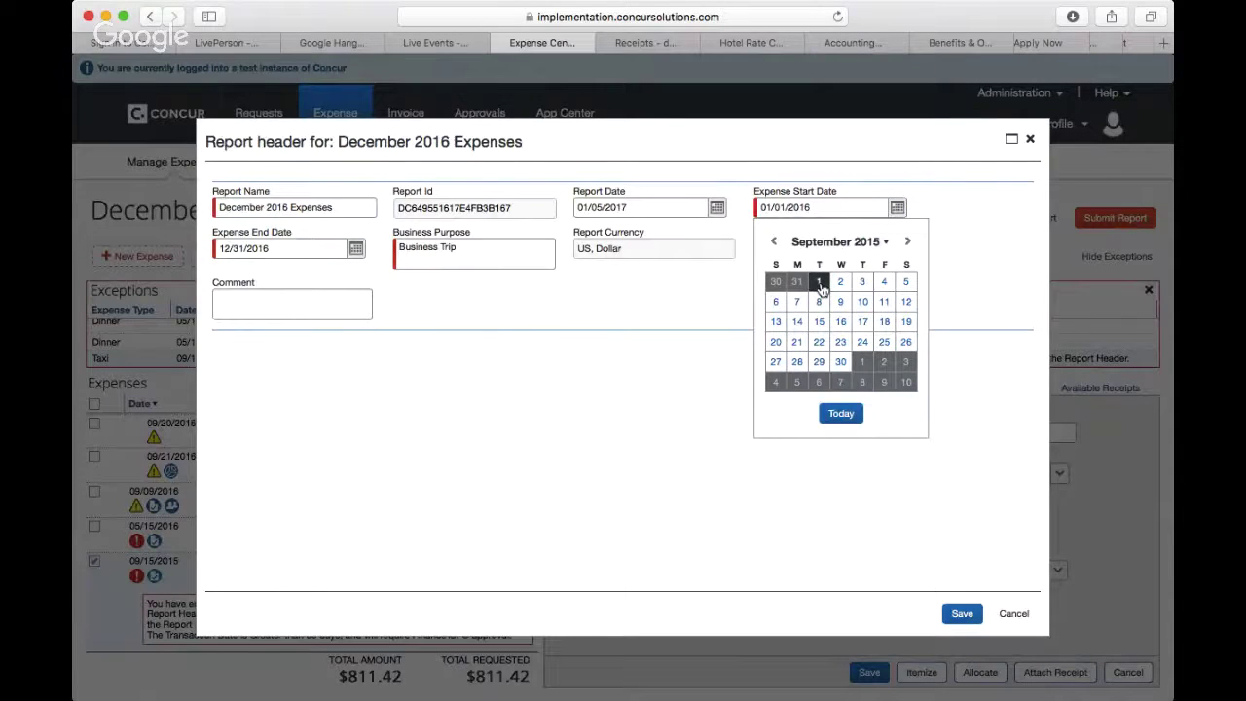
left_click(820, 283)
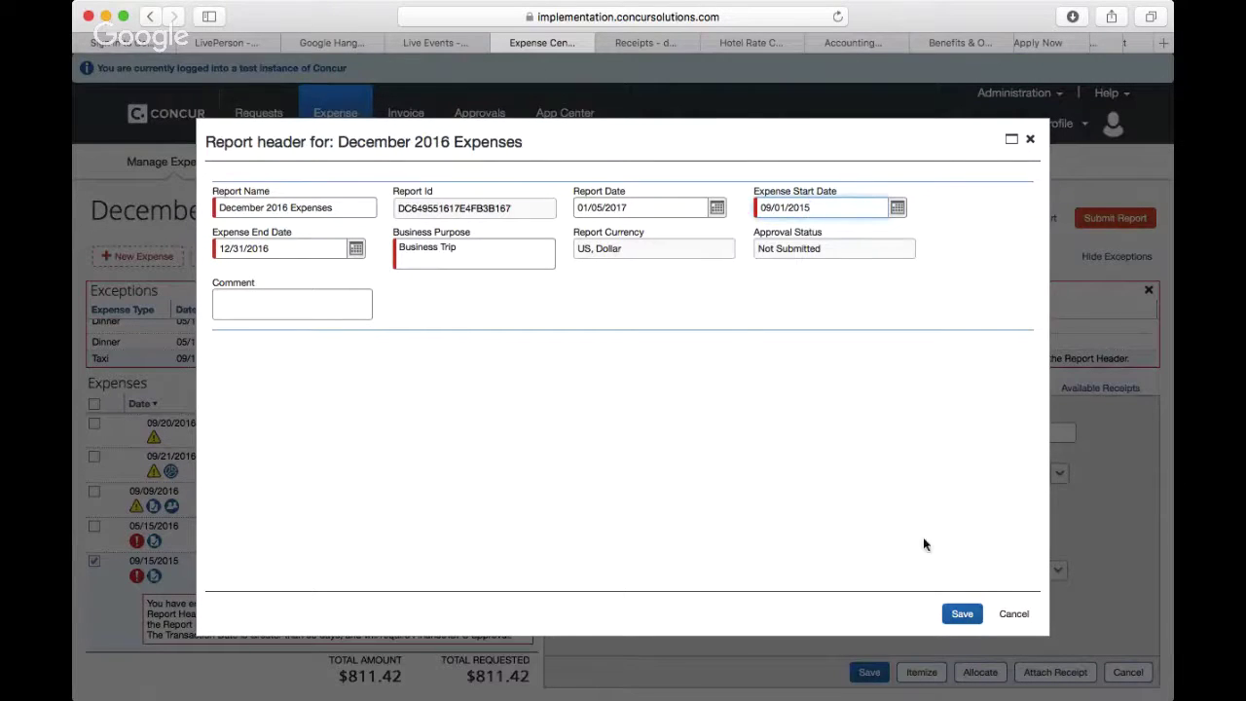
left_click(961, 614)
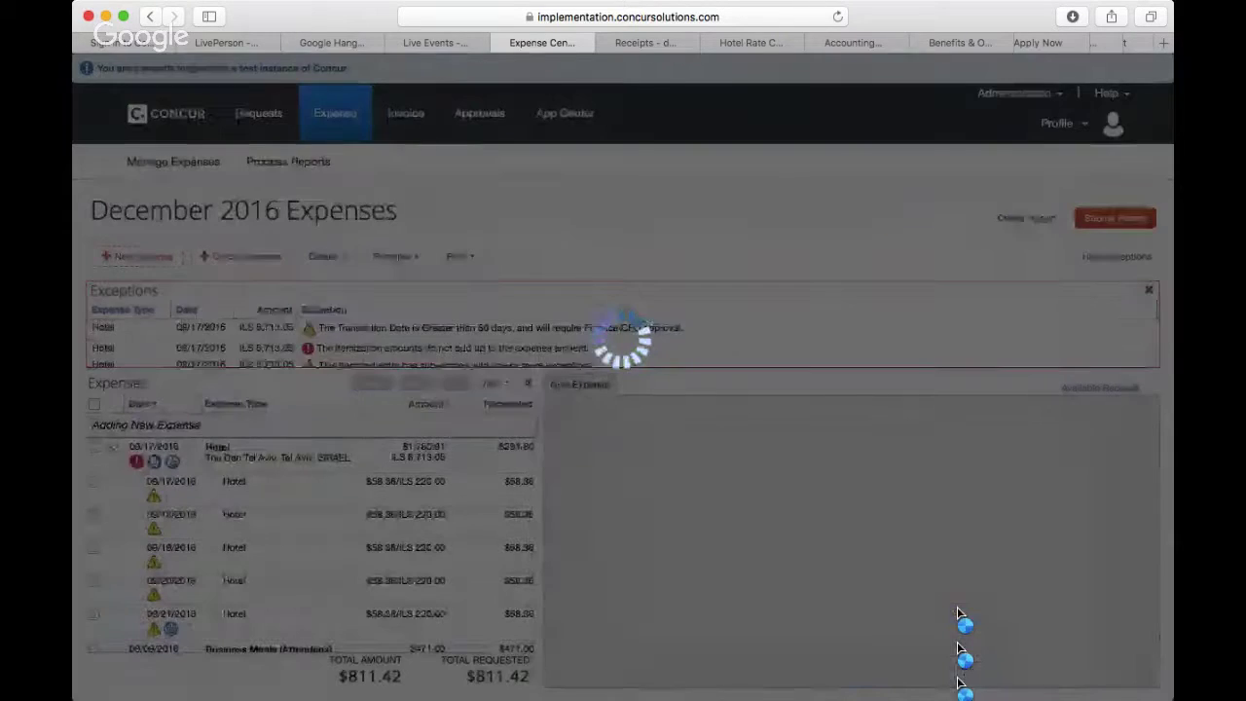
Step: Select the Dinner expense and submit the report, confirming in Final Review
scroll(362, 544, "down", 3)
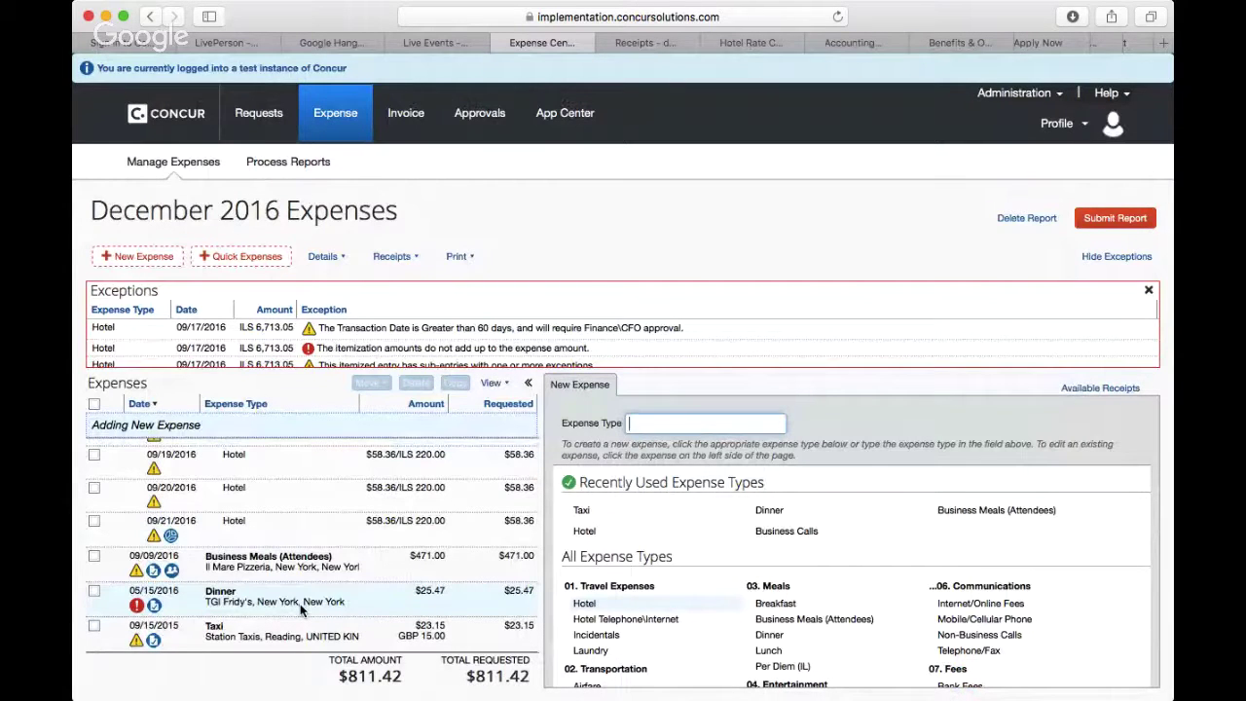
left_click(300, 606)
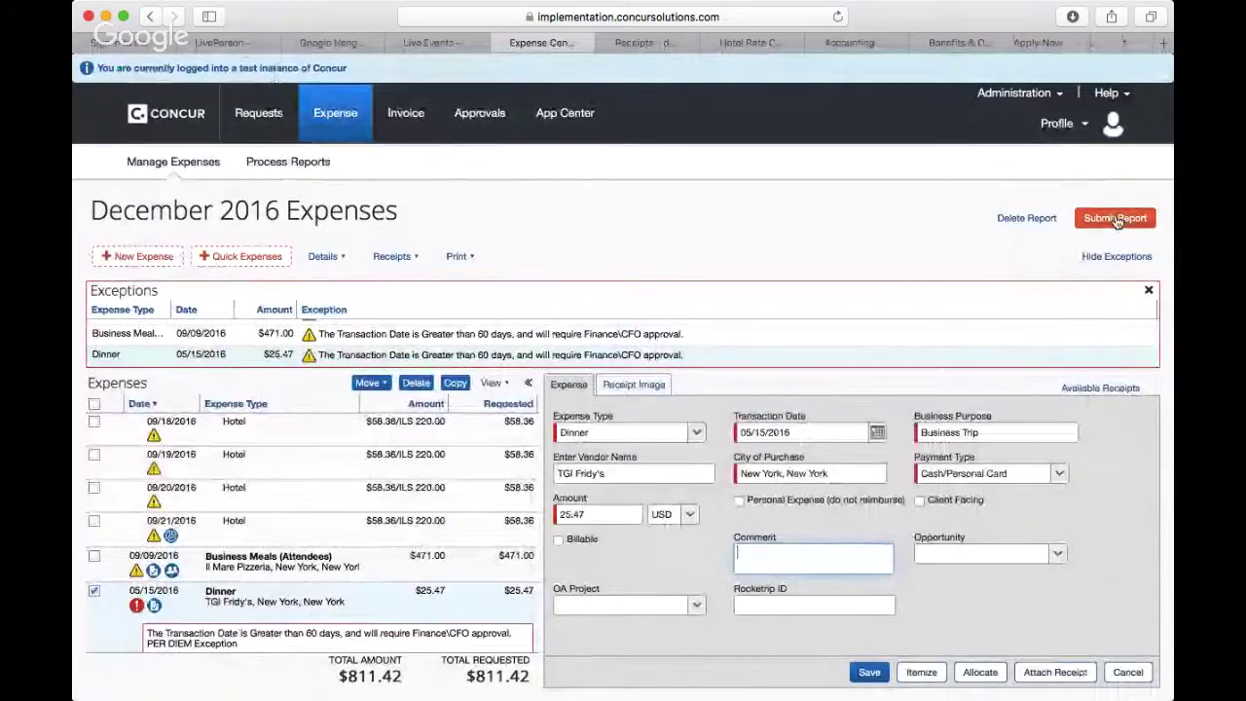
left_click(1117, 220)
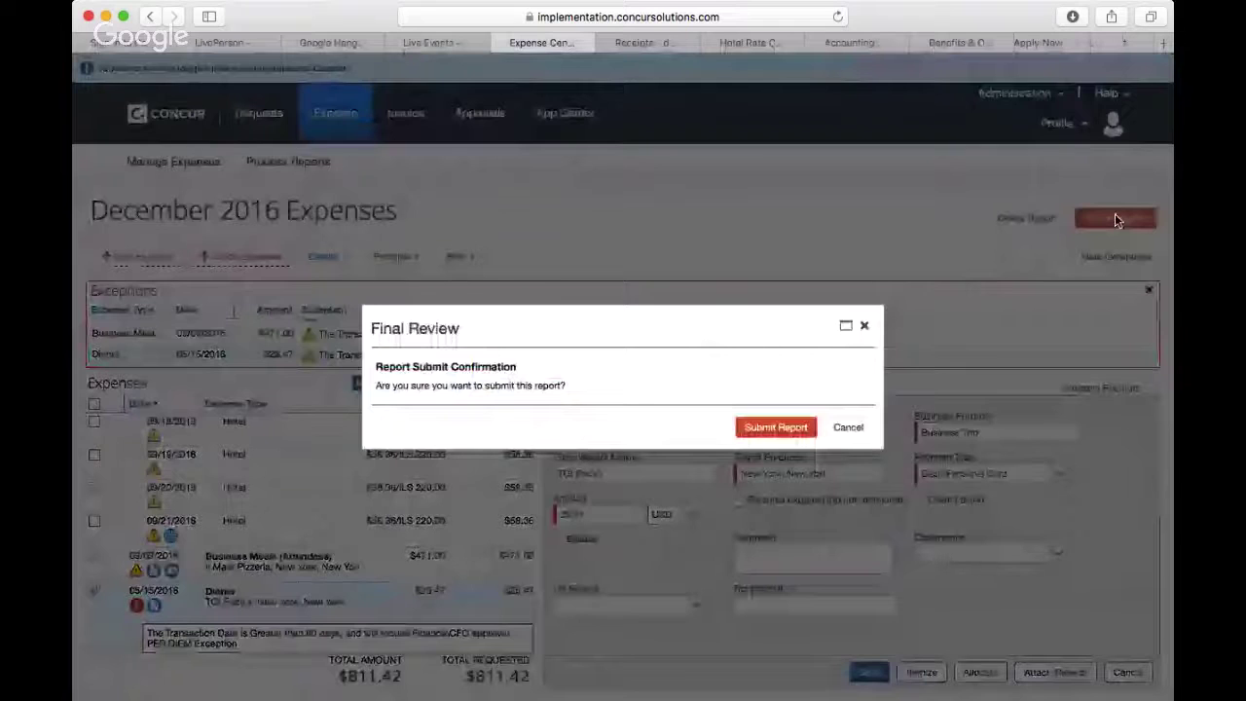
left_click(765, 436)
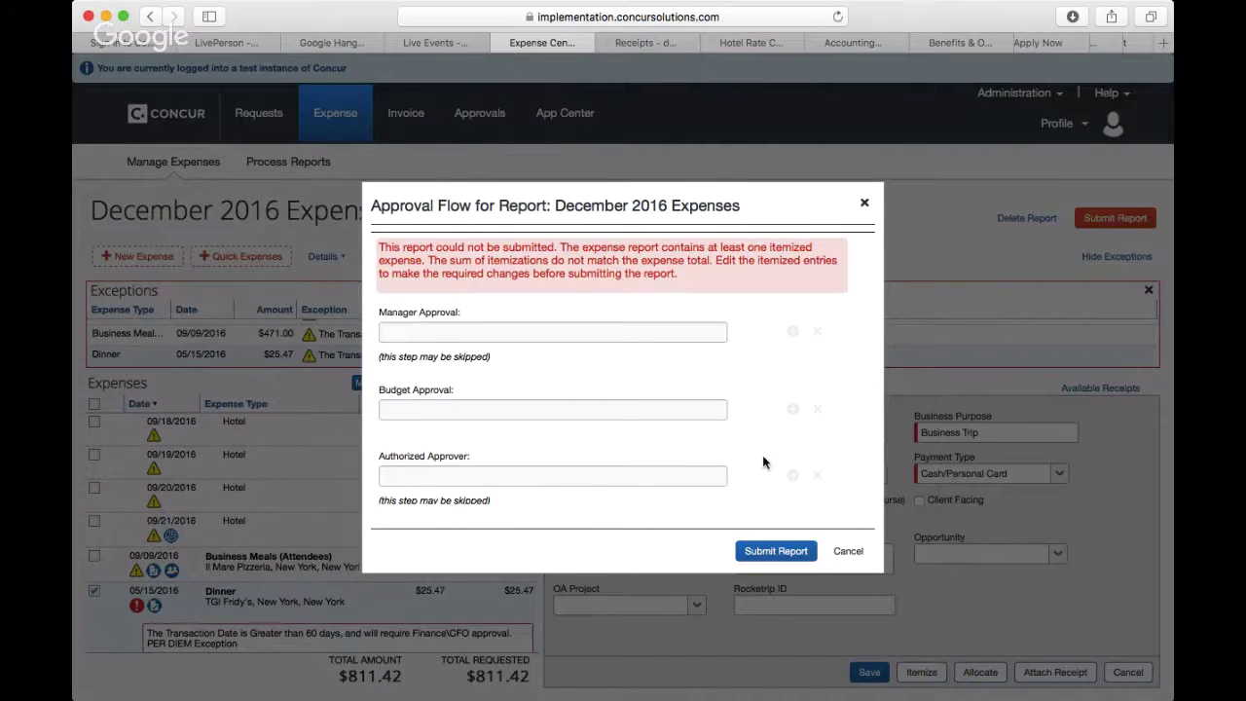
Step: Close the Approval Flow error about hotel itemizations not matching the expense total
scroll(730, 360, "down", 3)
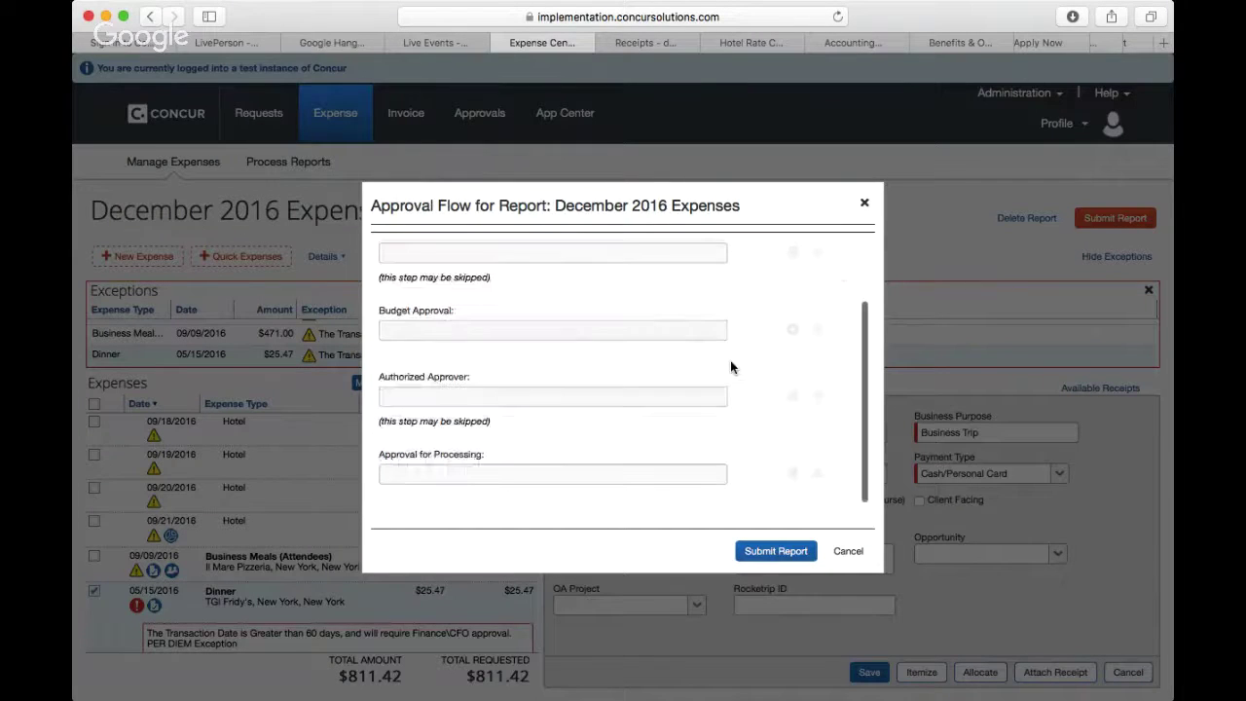
scroll(737, 413, "up", 3)
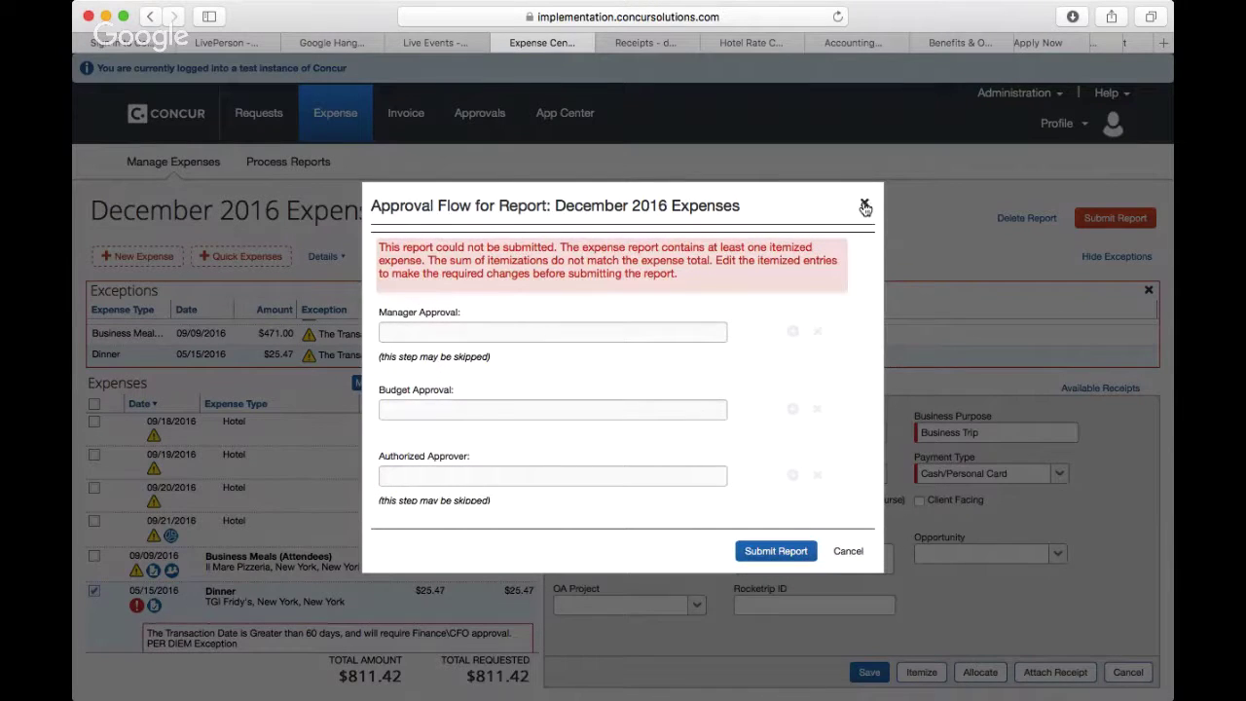
left_click(865, 207)
scroll(371, 513, "up", 2)
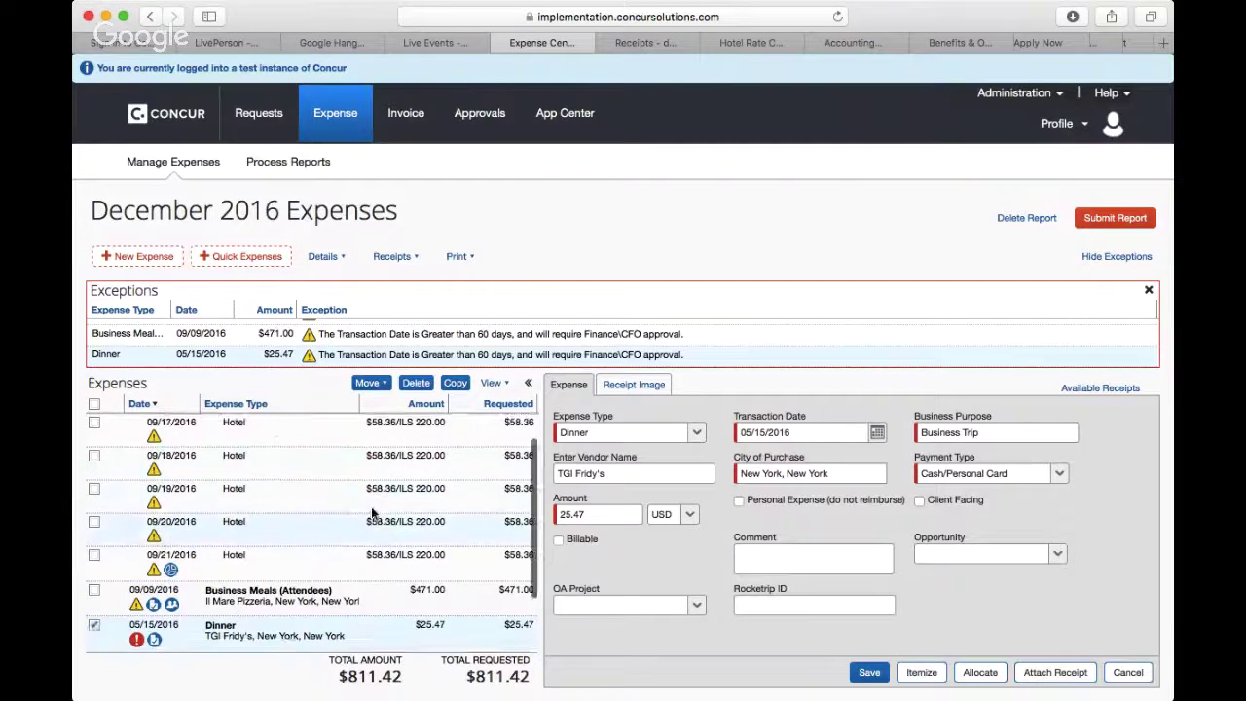
scroll(371, 507, "up", 1)
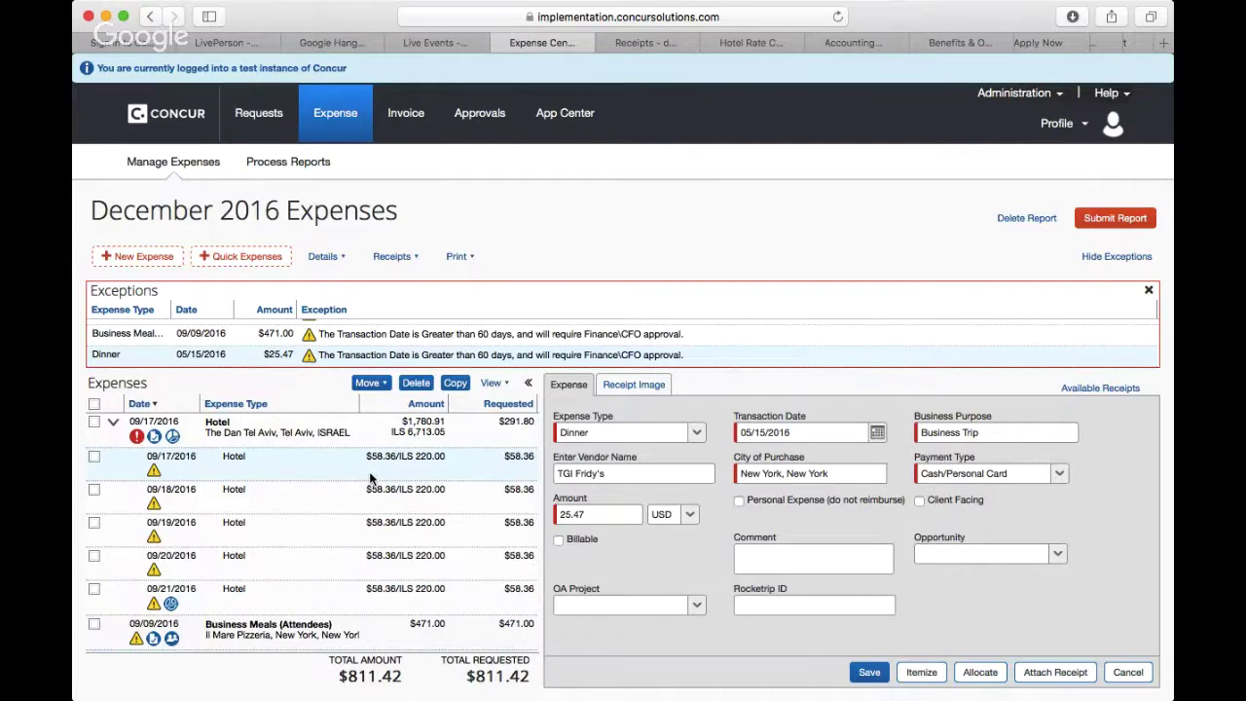
Step: Show the 09/17/2016 Tel Aviv Hotel's nightly lodging: 5 nights at 220.00 room rate
left_click(369, 472)
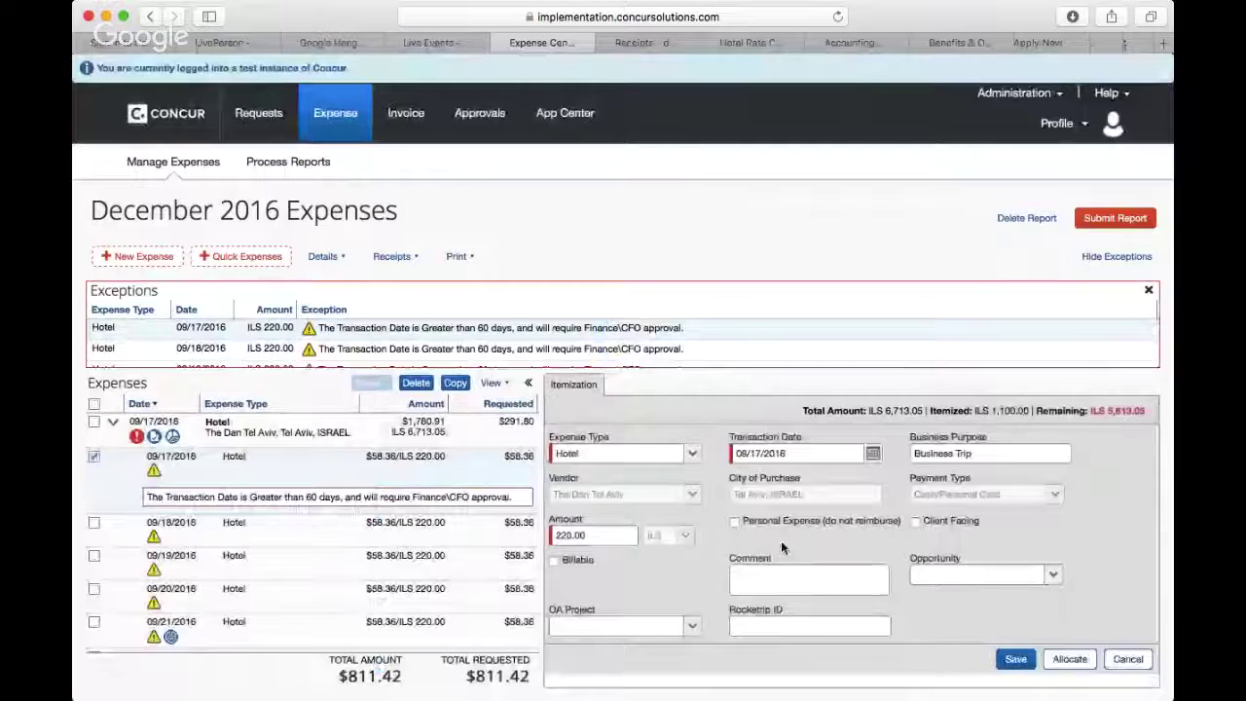
scroll(770, 541, "down", 1)
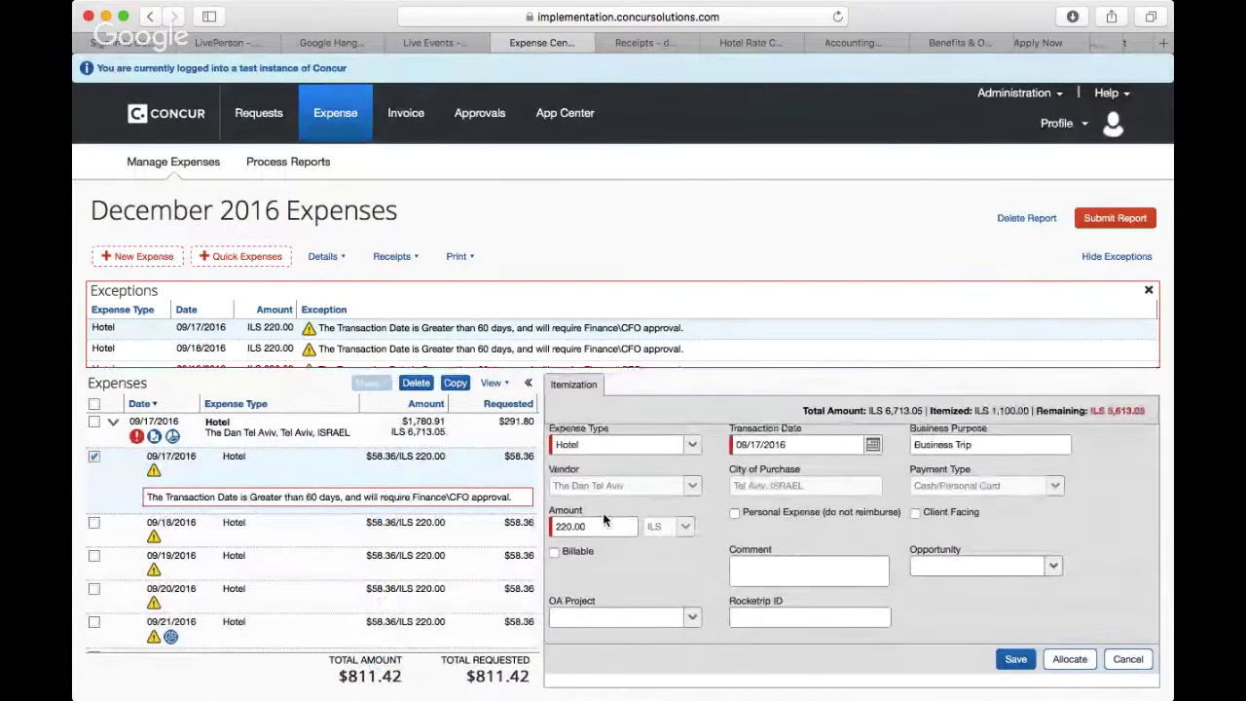
left_click(448, 443)
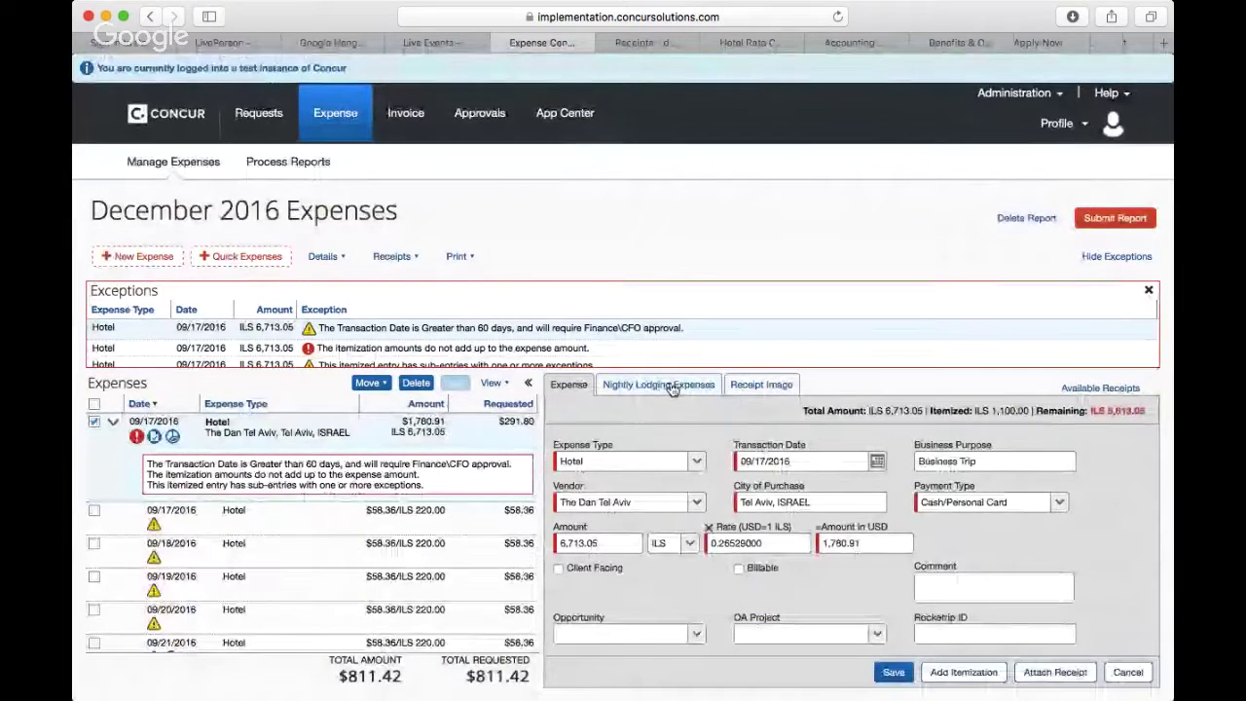
left_click(675, 386)
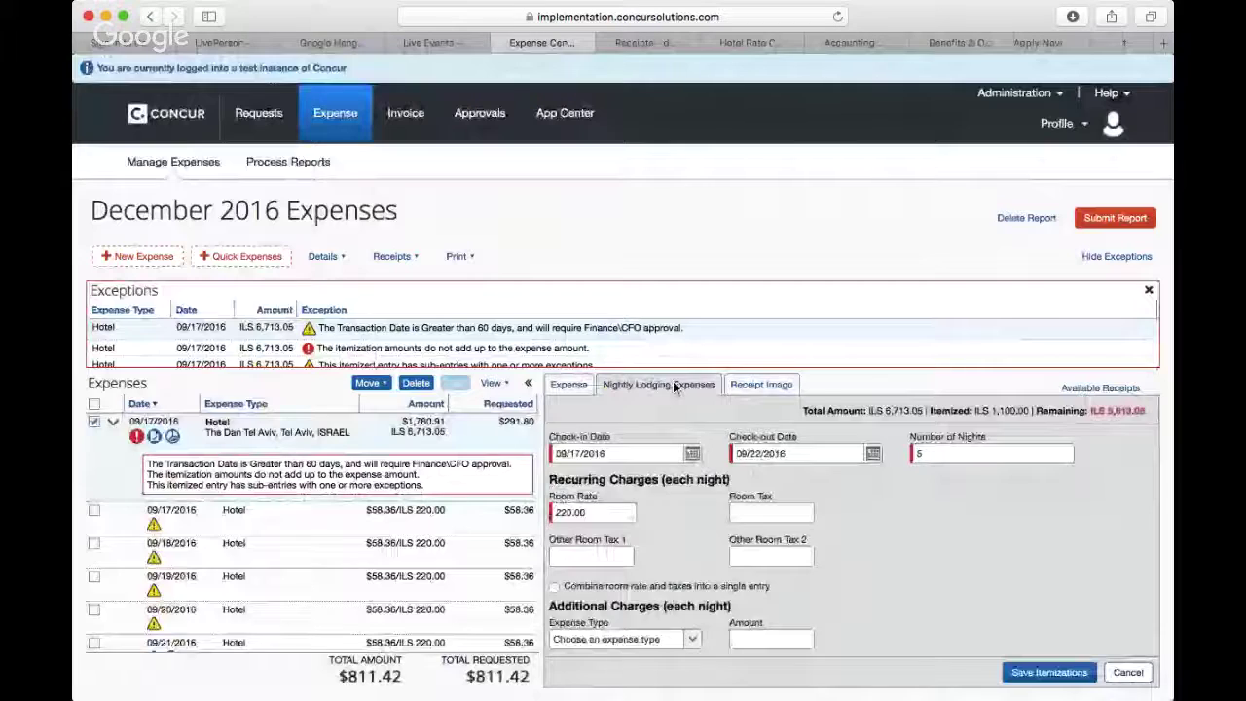
Step: Zoom the Dan Tel Aviv receipt image in three levels and scroll to its charges table
left_click(764, 387)
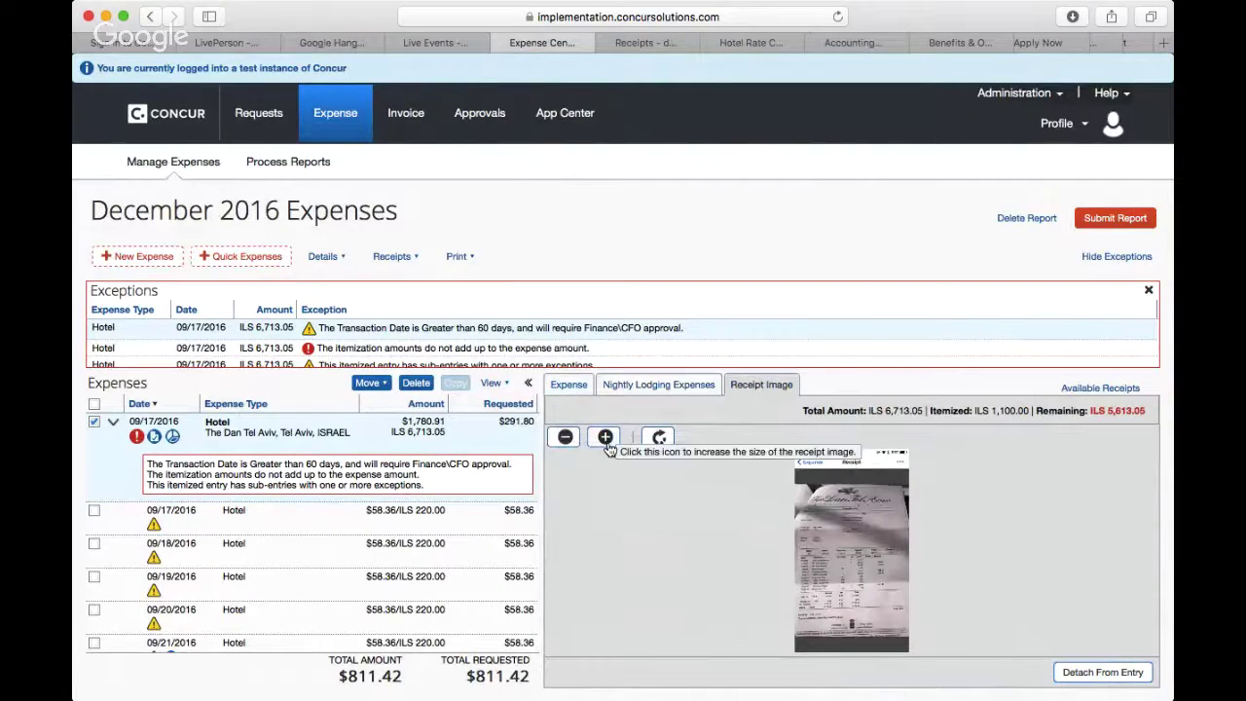
left_click(606, 438)
left_click(605, 438)
left_click(606, 438)
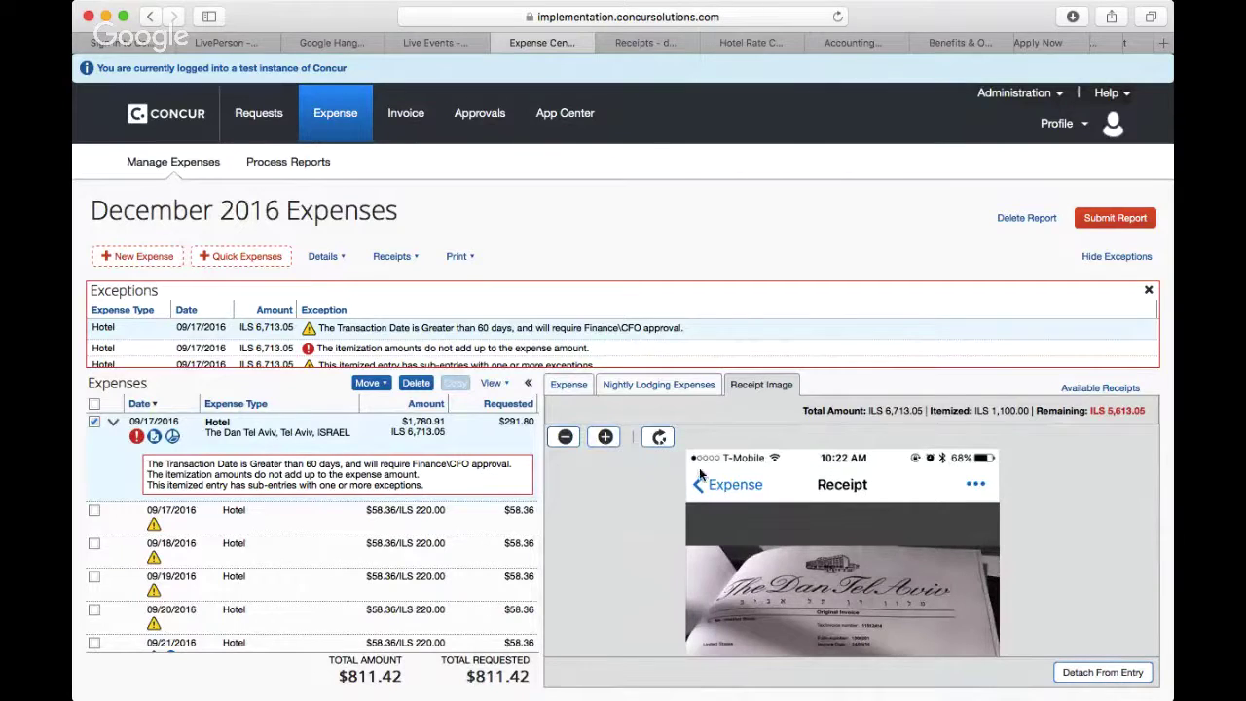
scroll(733, 538, "down", 2)
scroll(734, 540, "down", 3)
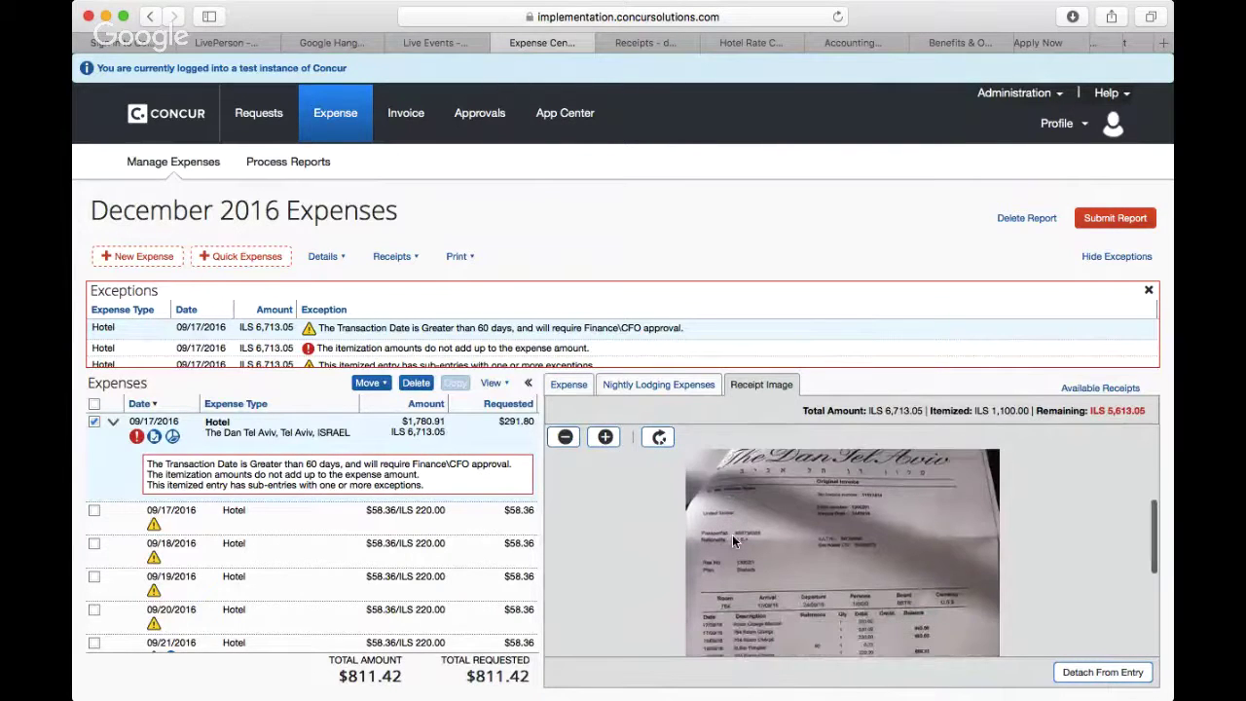
scroll(732, 541, "down", 2)
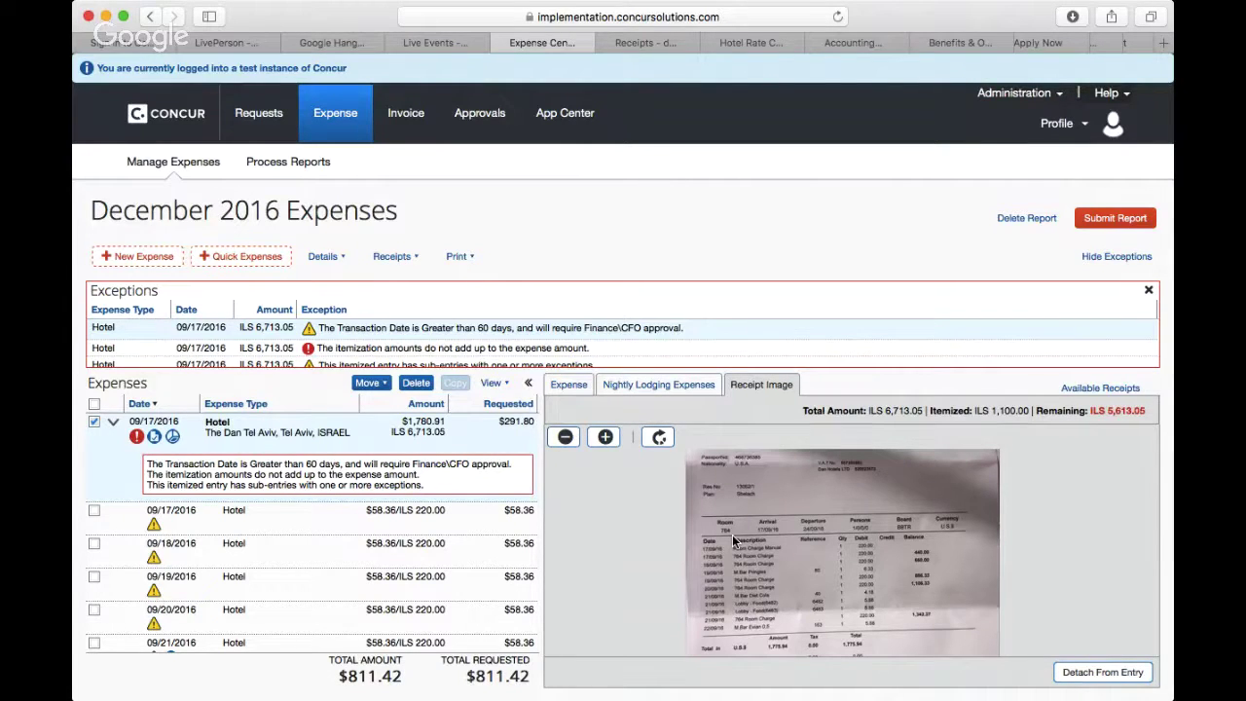
scroll(732, 534, "down", 3)
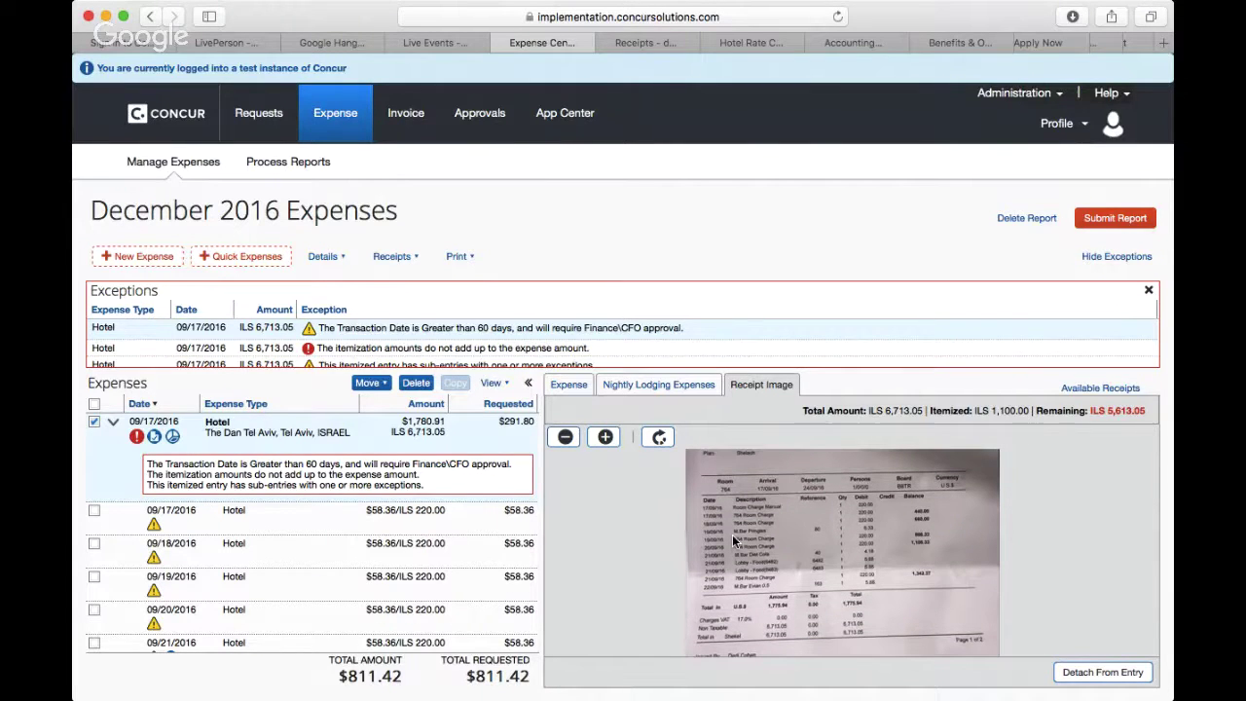
scroll(732, 535, "up", 1)
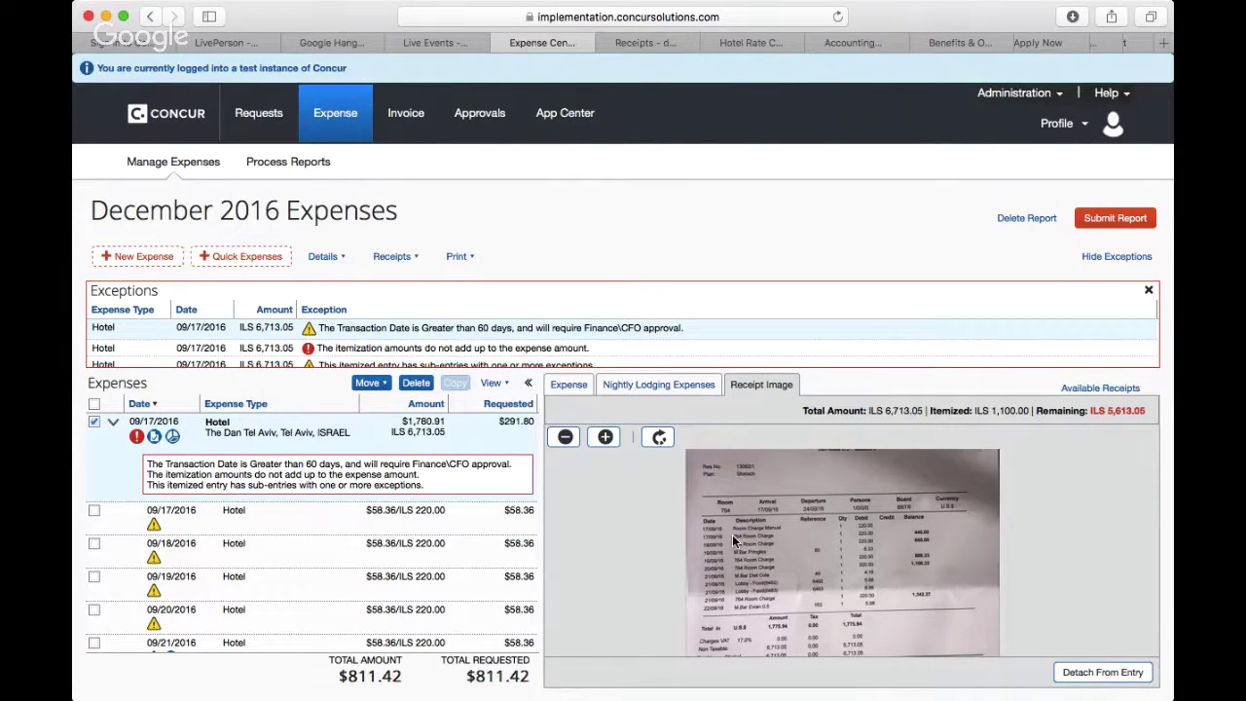
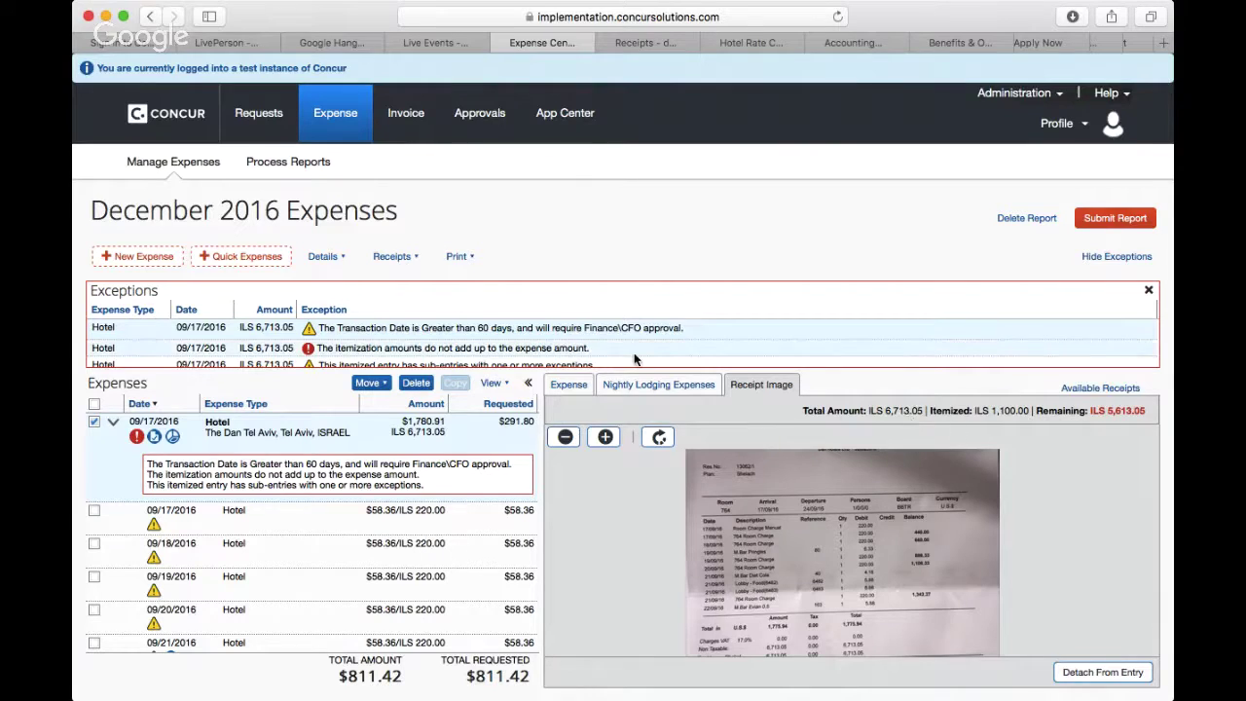
Step: Show the Dan Tel Aviv hotel's nightly lodging itemization: 5 nights at 220.00
left_click(633, 386)
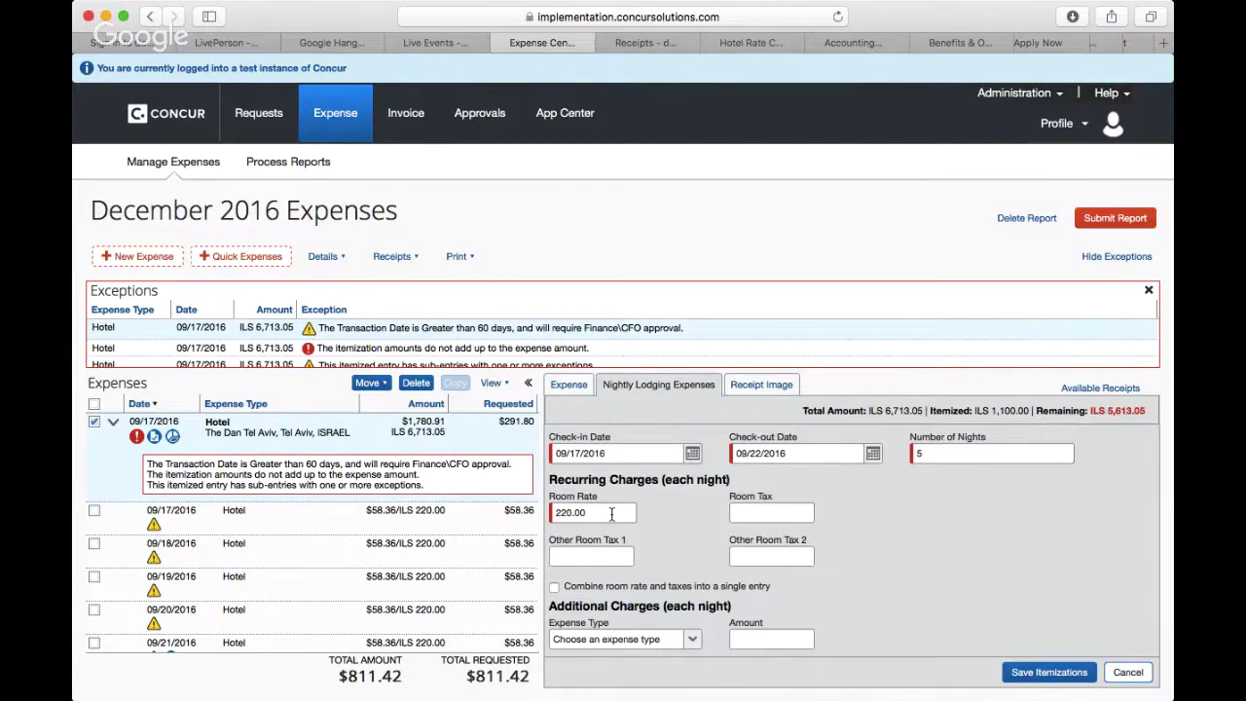
Step: Change the five-night room rate from 220.00 to 1342.61, save, and confirm overwriting the itemizations
left_click(616, 508)
key("BackSpace")
key("BackSpace")
key("BackSpace")
key("BackSpace")
key("BackSpace")
key("BackSpace")
type("1342.61")
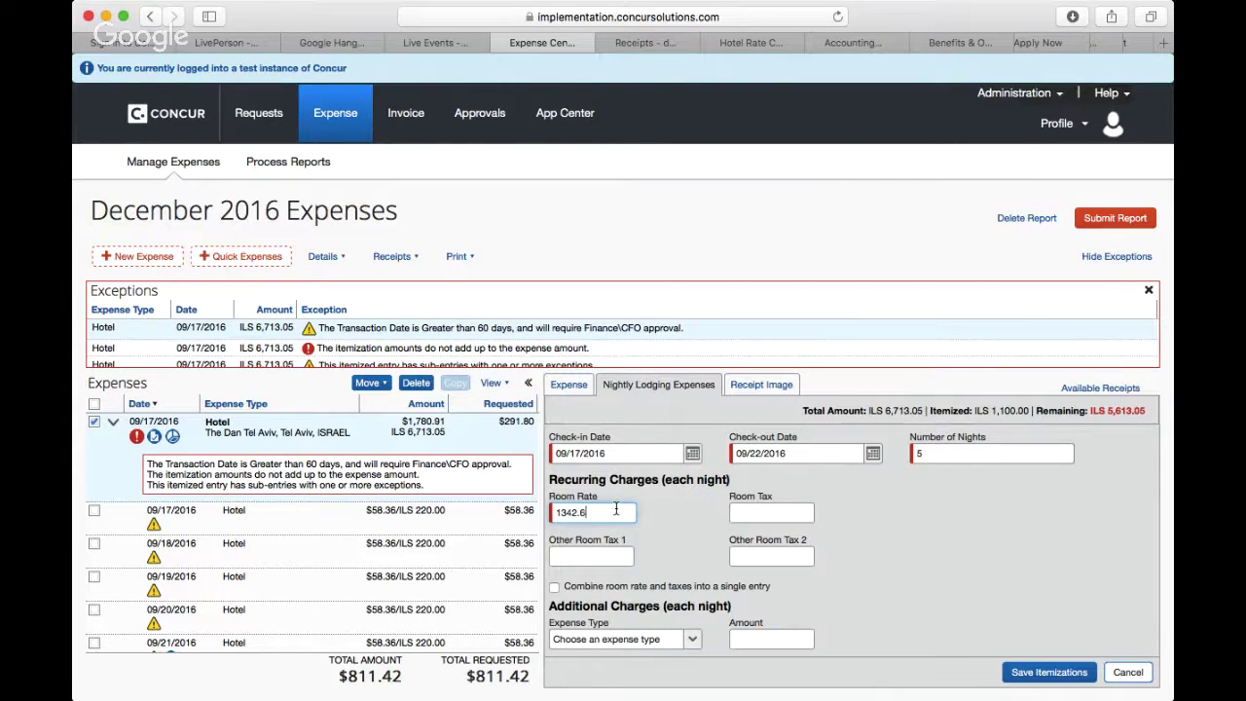
left_click(1033, 680)
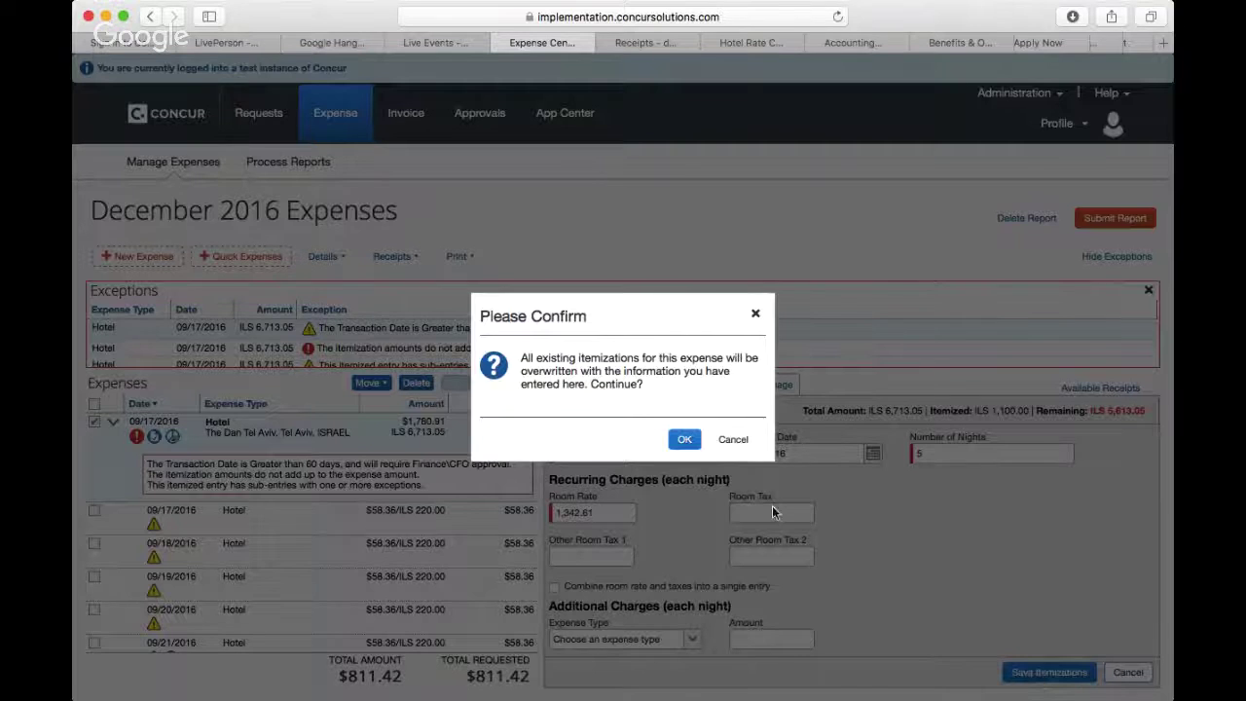
left_click(684, 440)
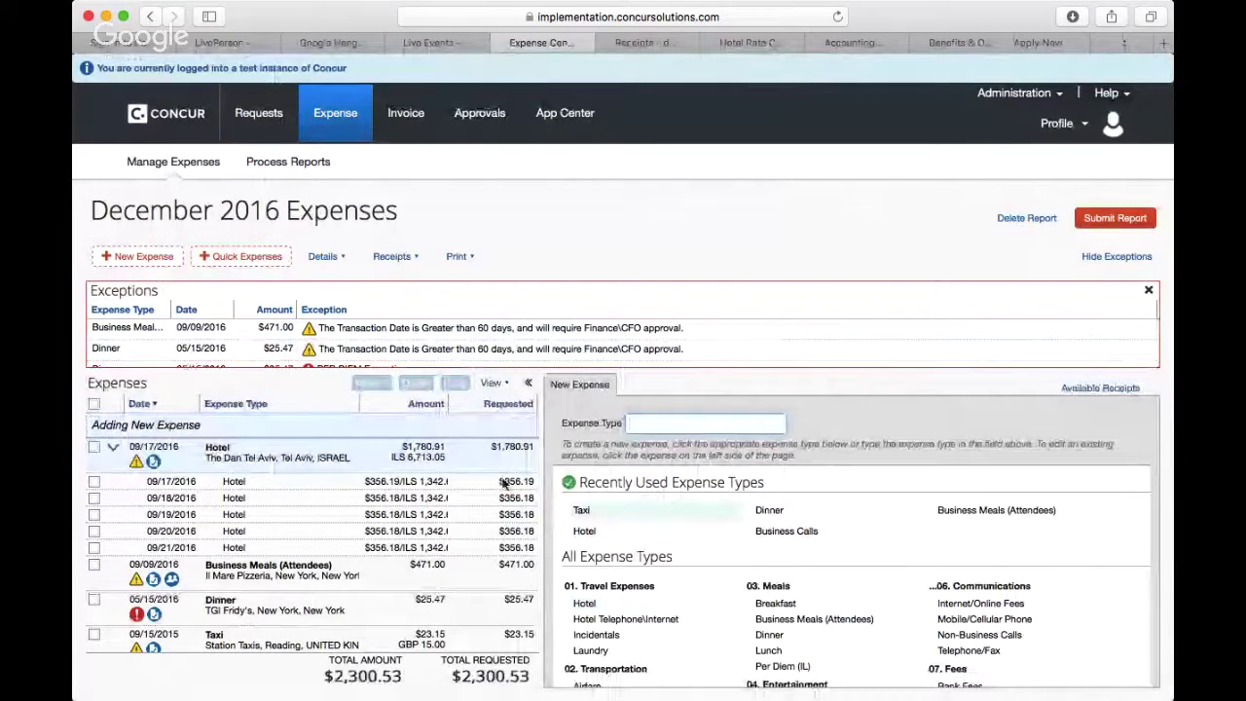
Step: Select the 09/19/2016 hotel row and submit the report, dismissing the unresolved-exceptions message
left_click(322, 514)
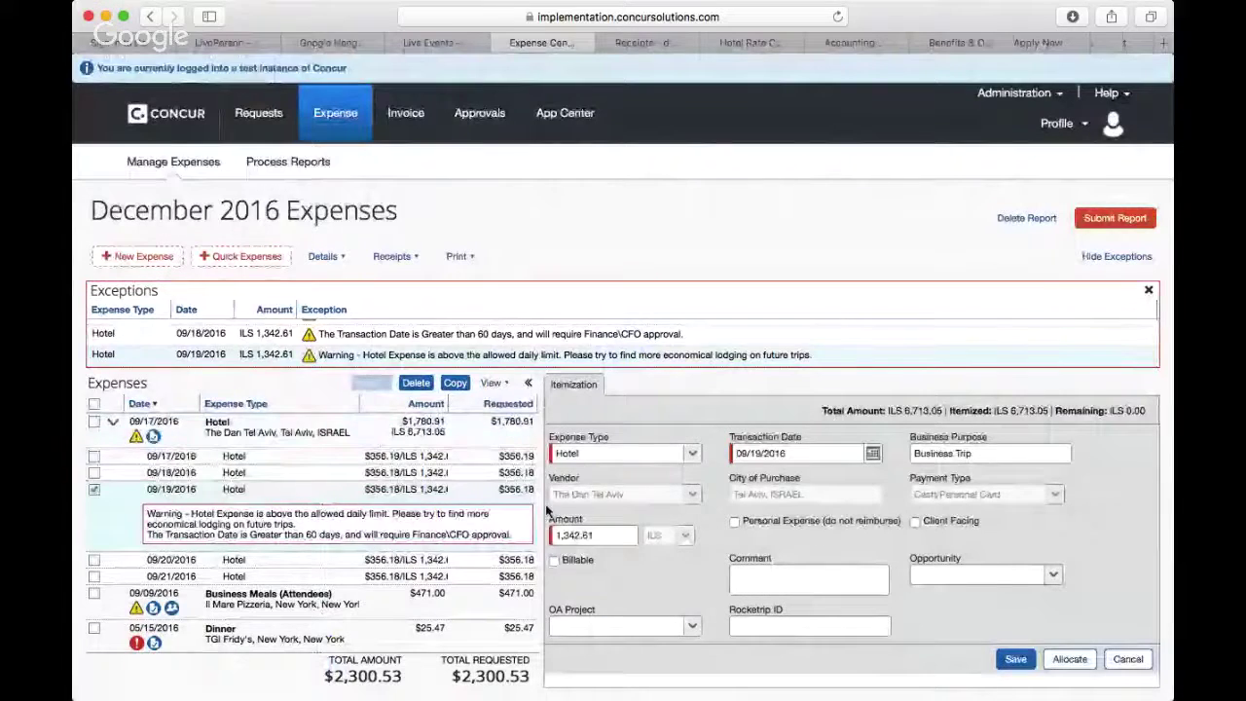
scroll(233, 545, "down", 2)
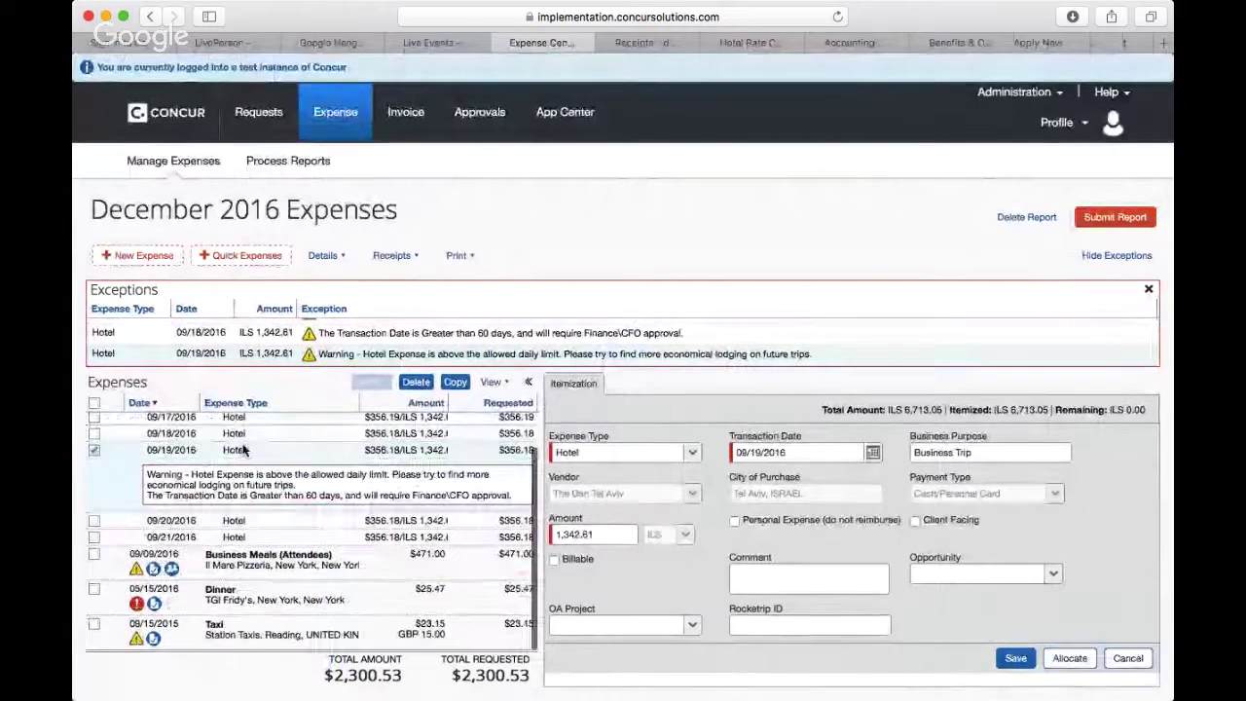
left_click(1133, 219)
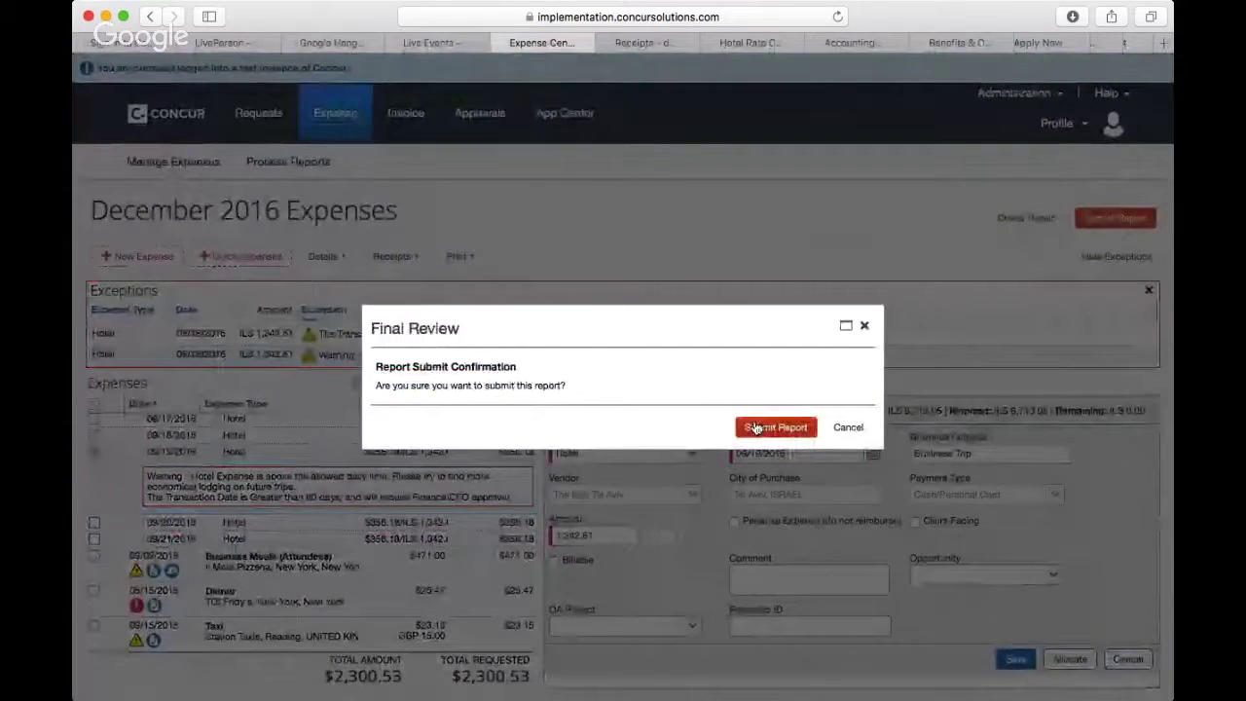
left_click(755, 427)
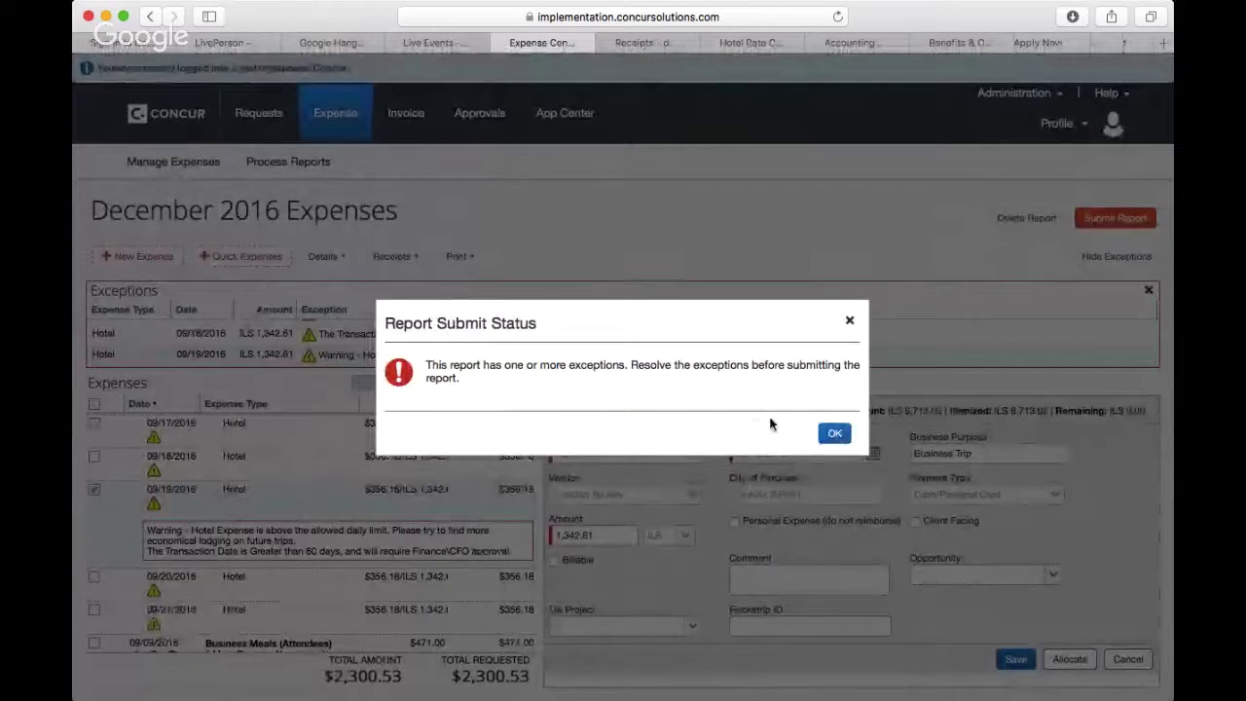
left_click(835, 434)
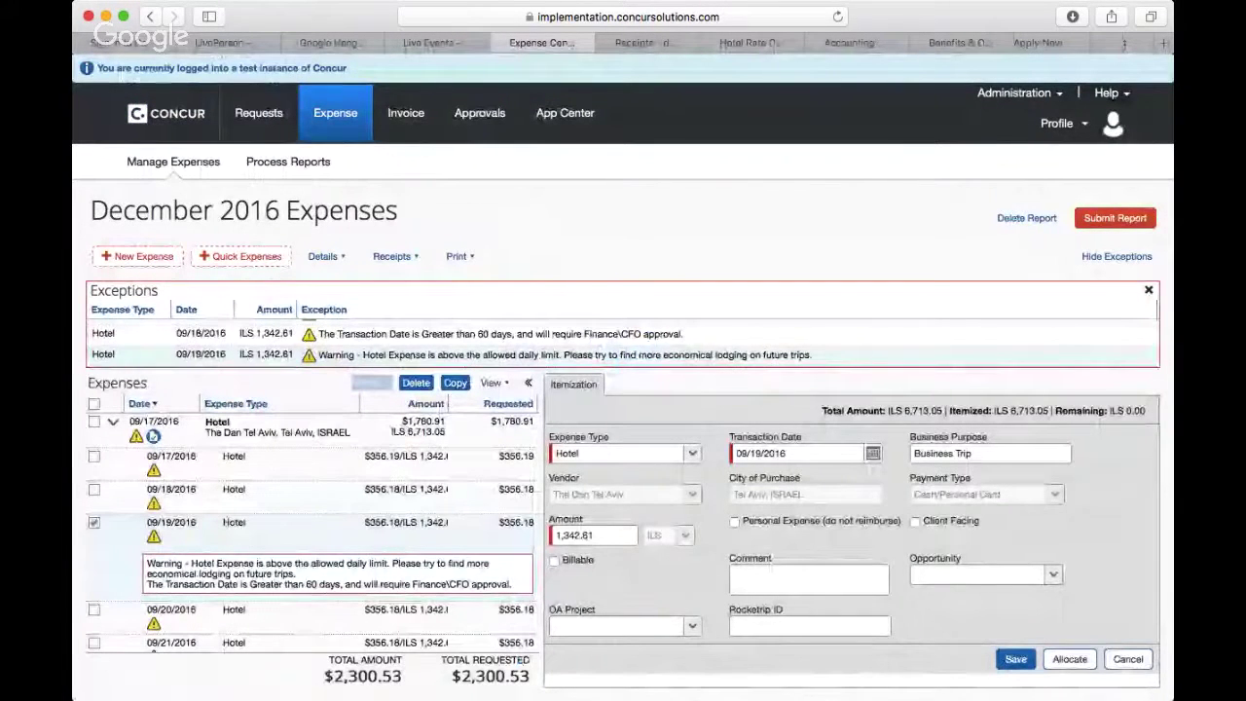
Step: Enter the comment 'Overtime Meal' on the $25.47 TGI Fridy's dinner expense
scroll(183, 506, "down", 3)
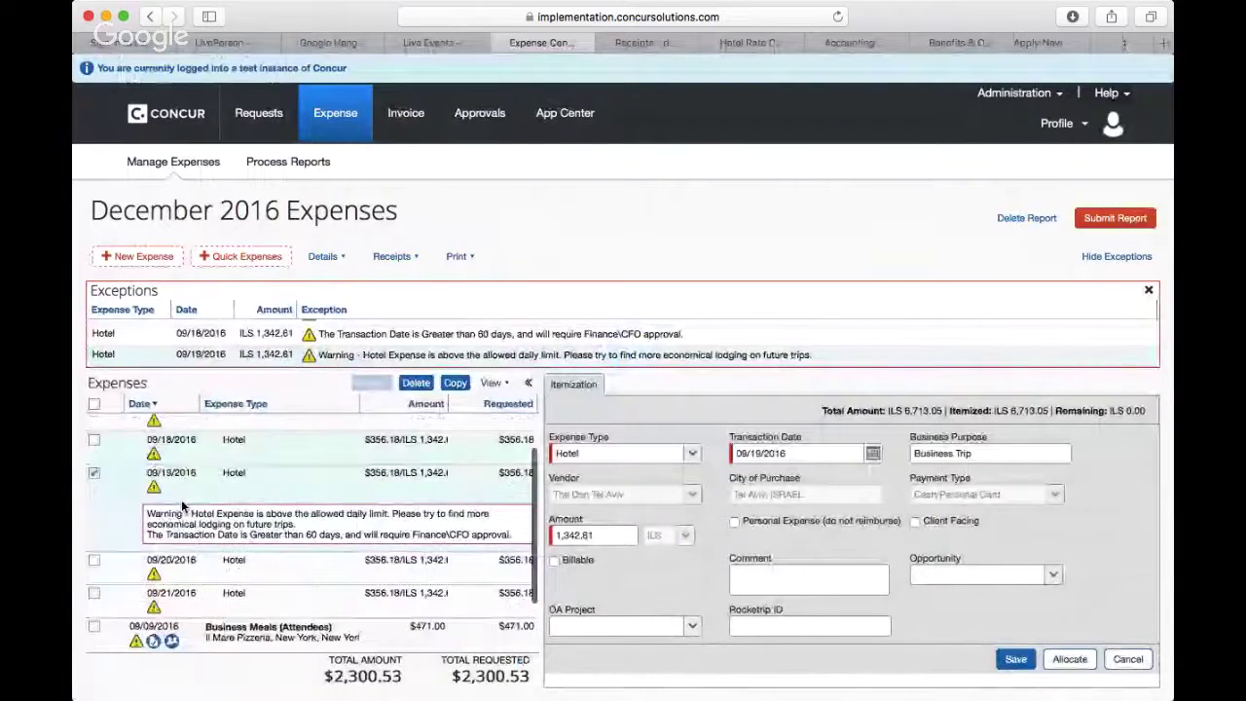
left_click(245, 609)
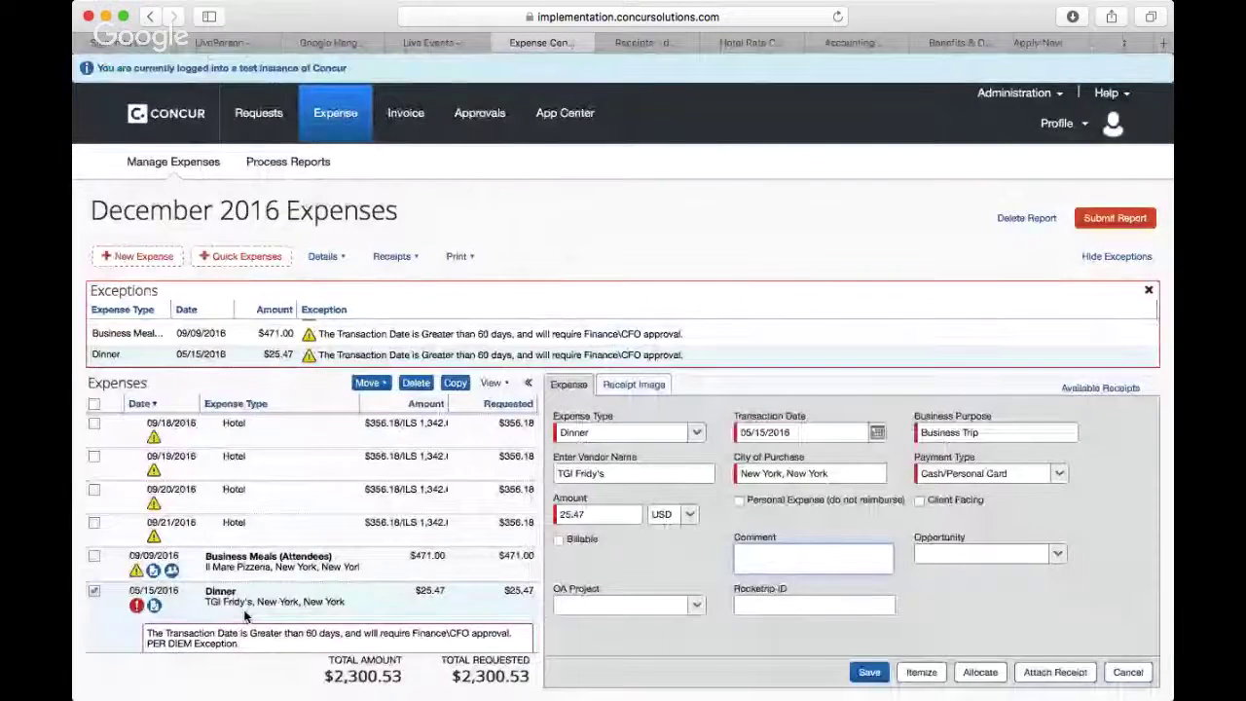
scroll(245, 616, "down", 1)
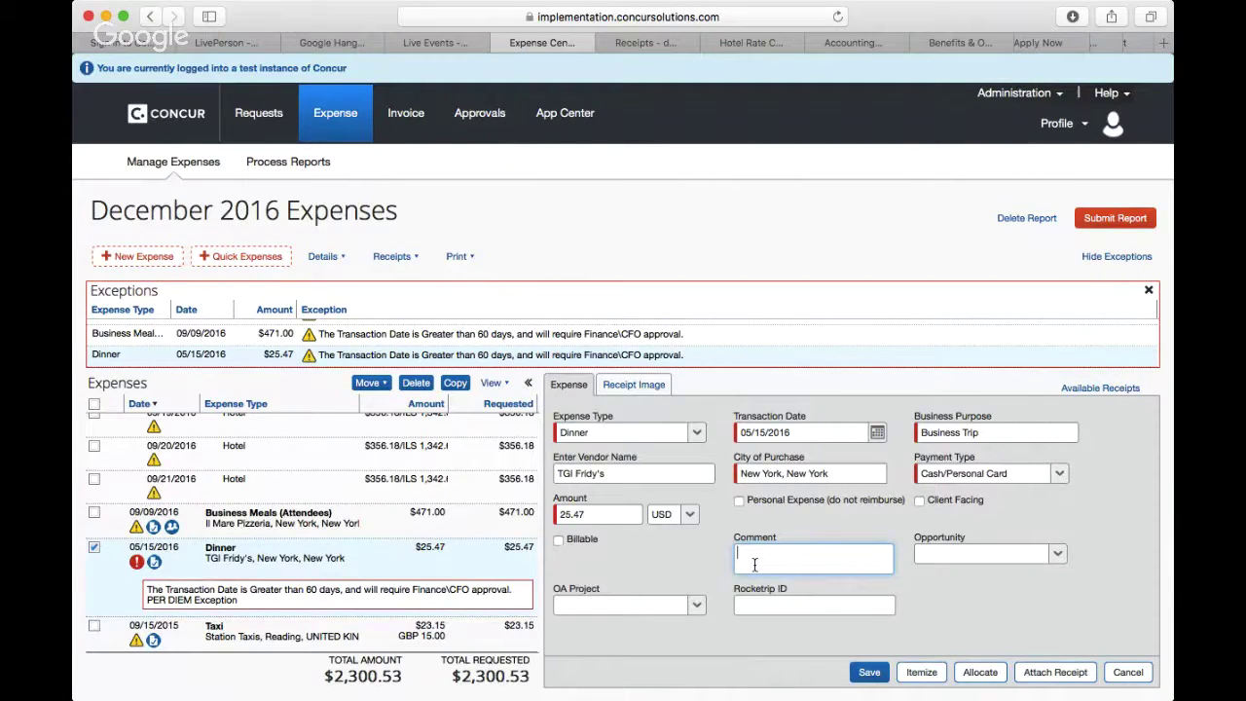
type("Overtime Meal")
left_click(616, 386)
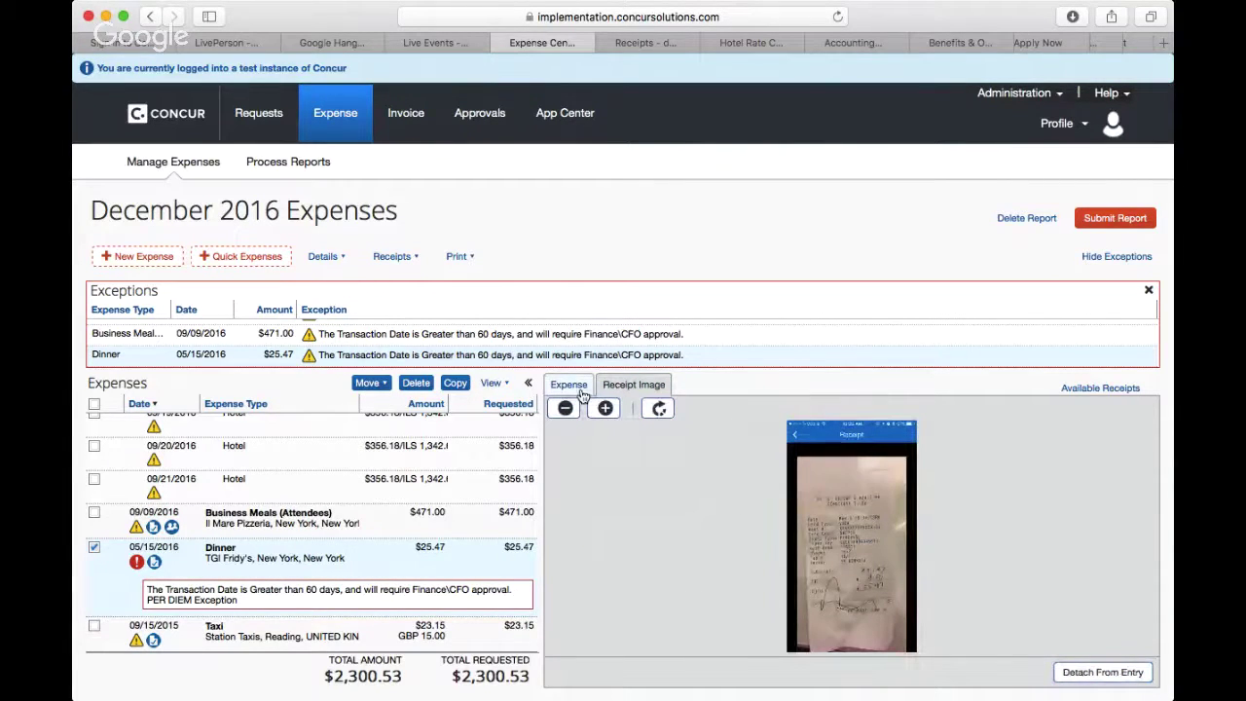
left_click(576, 389)
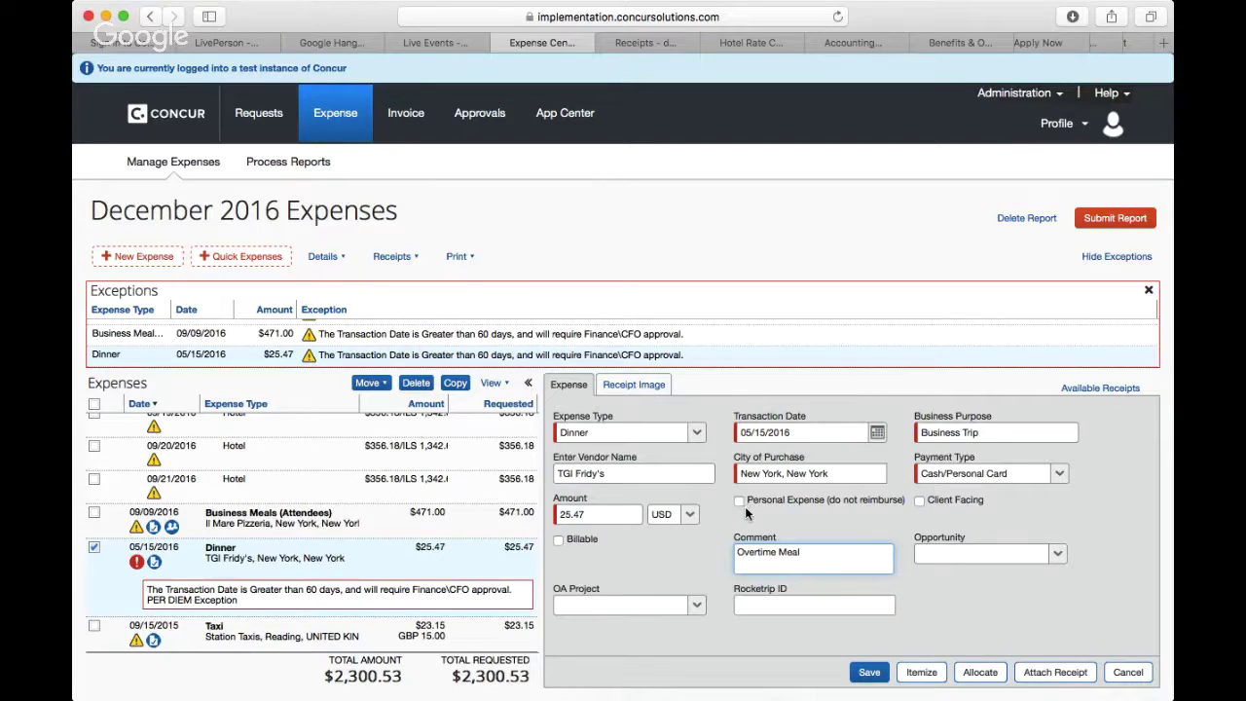
Step: Change the TGI Fridy's dinner amount from 25.47 to 20.00 and itemize it
left_click(922, 679)
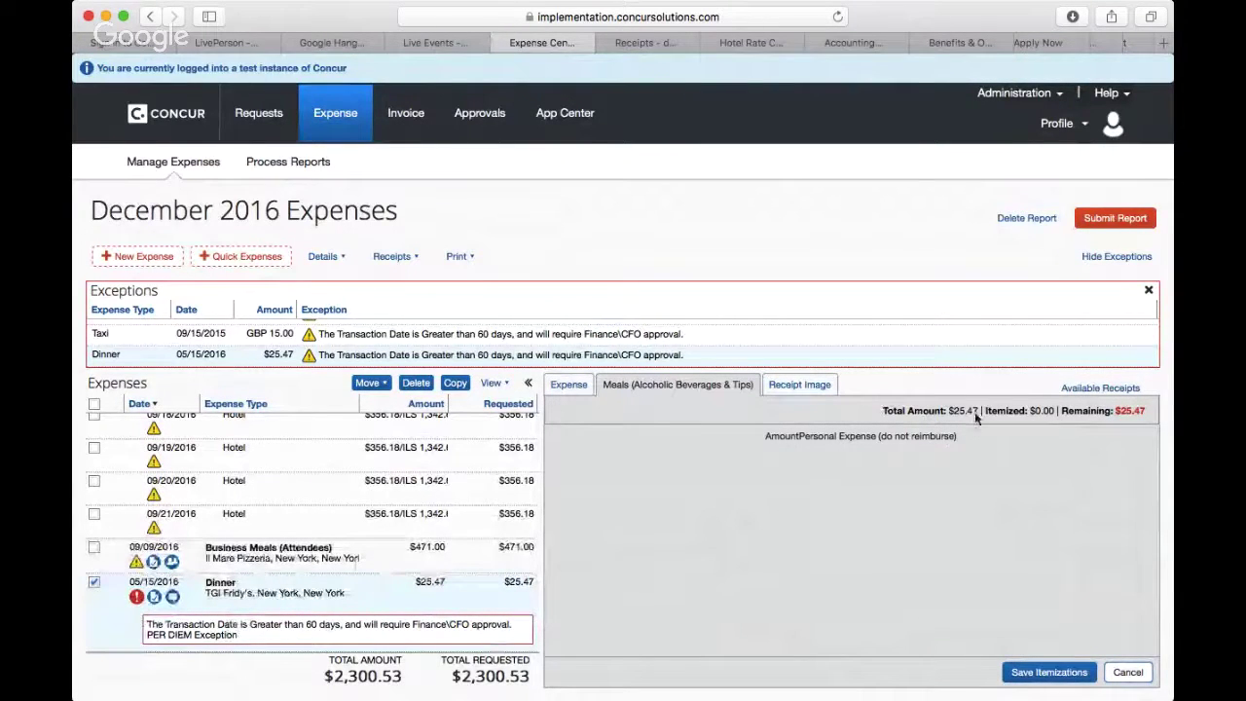
left_click(567, 388)
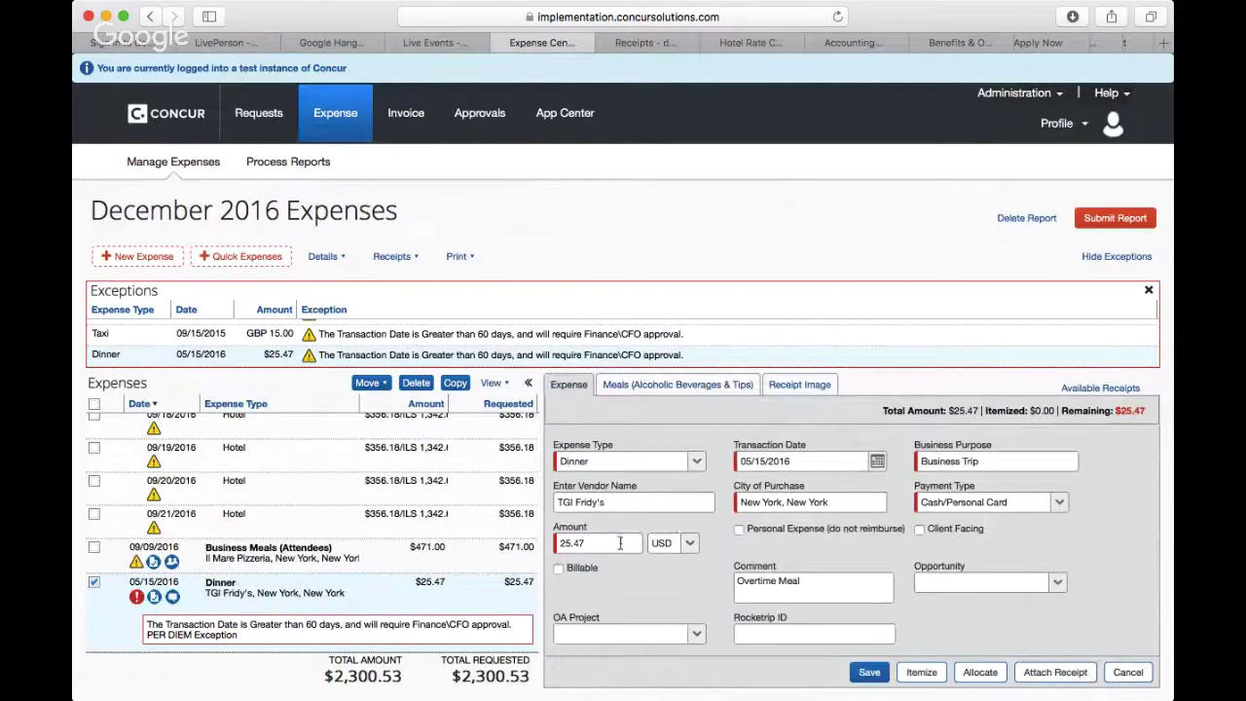
left_click(621, 546)
key("BackSpace")
key("BackSpace")
key("BackSpace")
key("BackSpace")
key("BackSpace")
type("20")
left_click(788, 551)
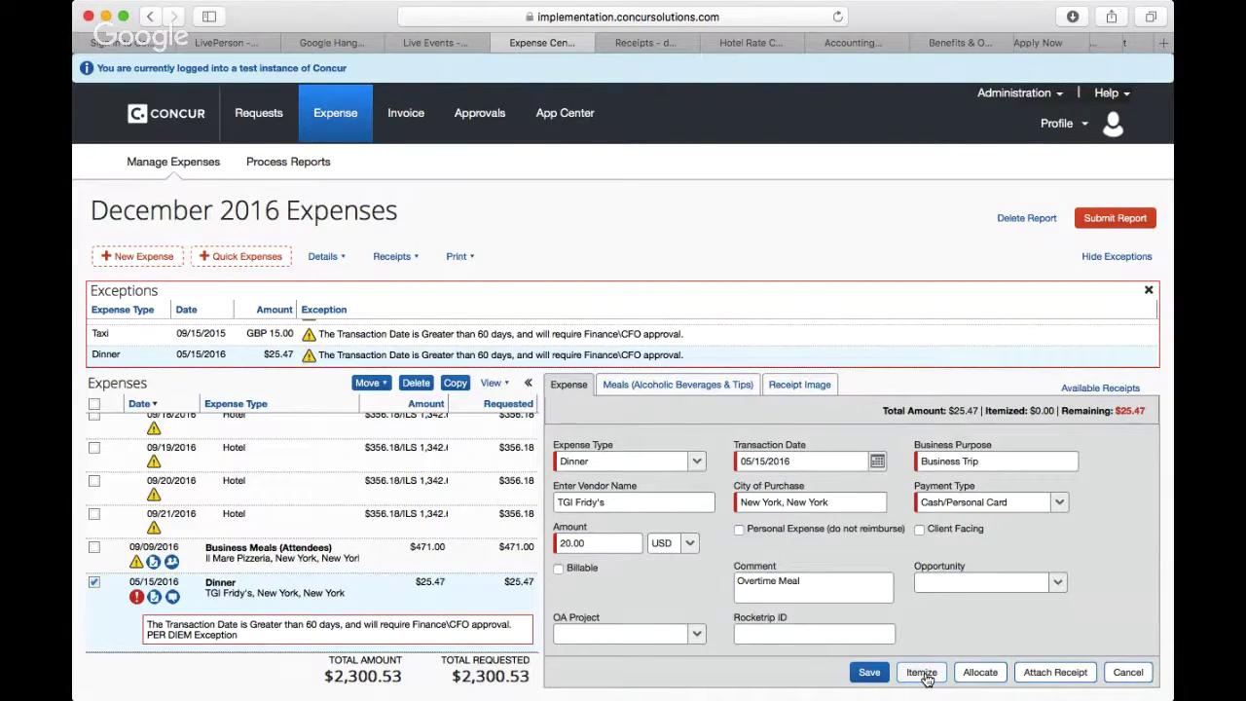
left_click(922, 673)
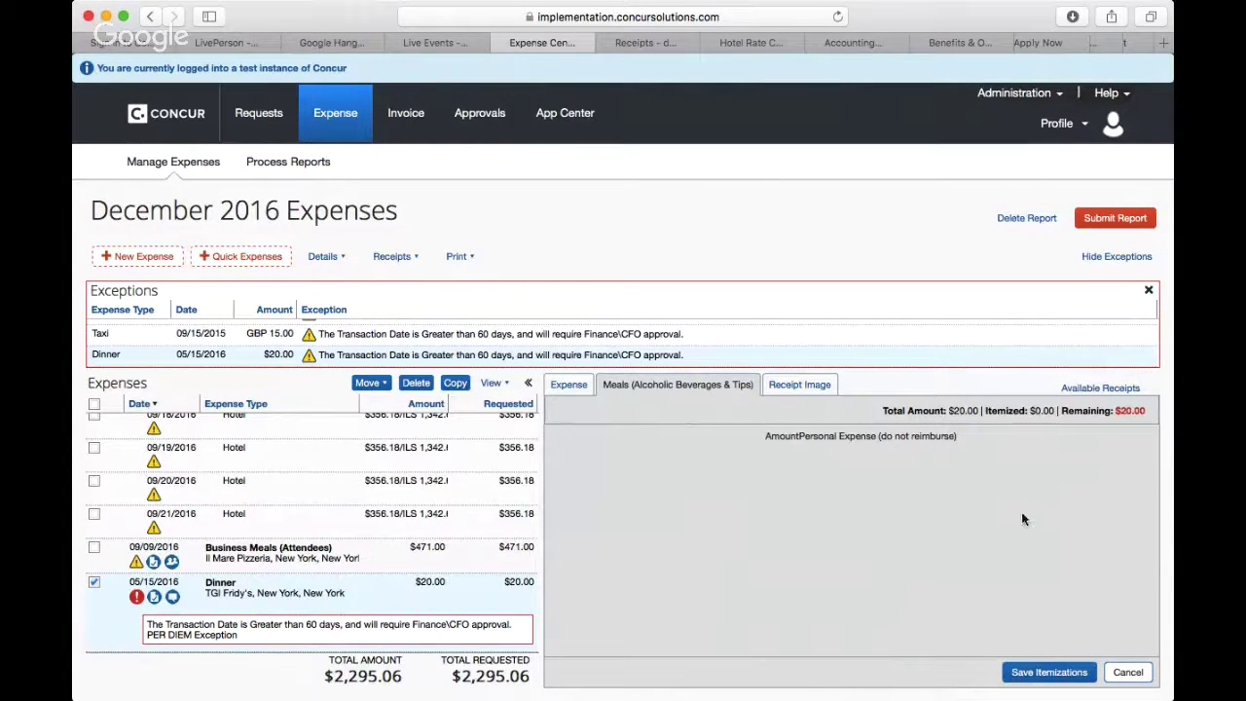
Step: Save the dinner itemizations and expand the Dinner expense to reveal its itemization row
left_click(1040, 672)
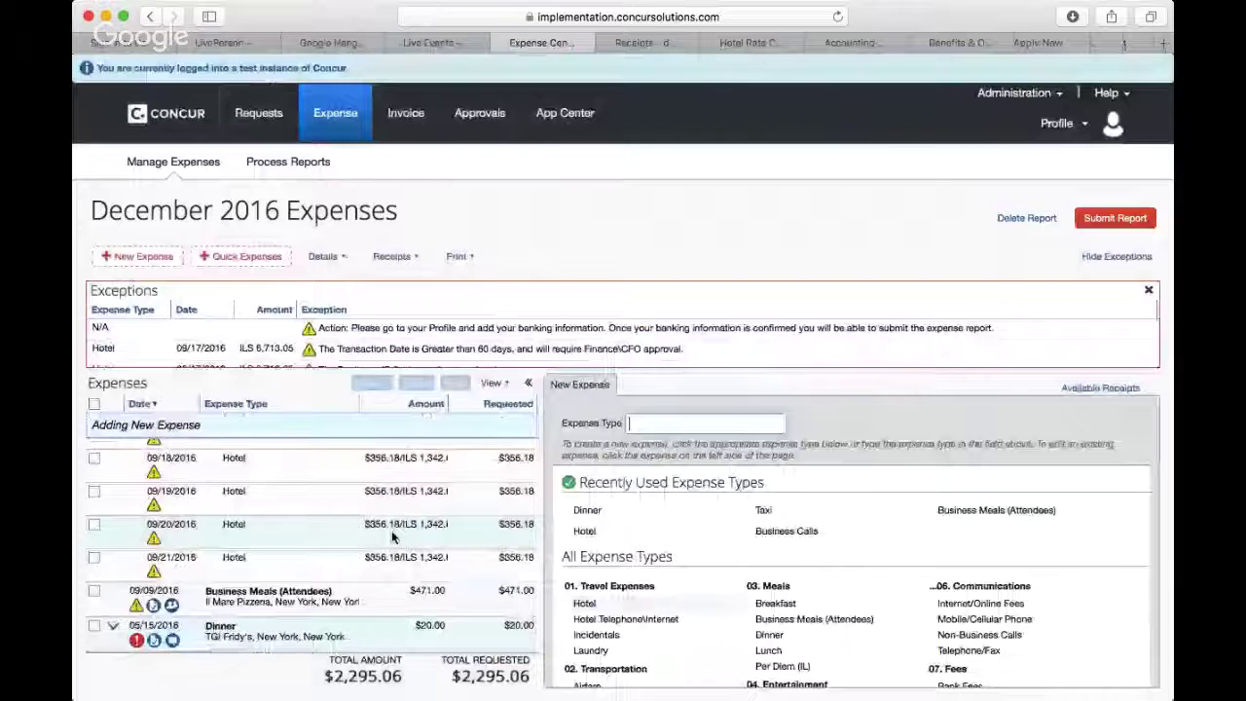
scroll(281, 624, "down", 1)
left_click(114, 578)
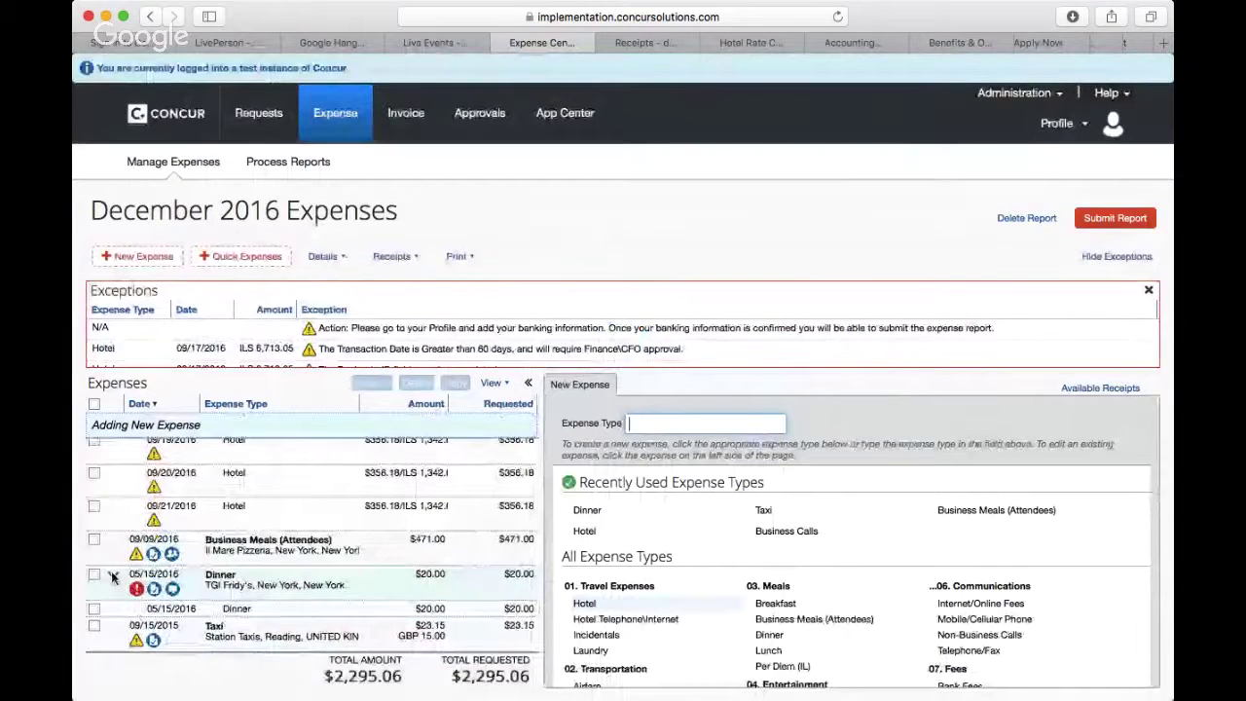
left_click(113, 579)
left_click(113, 590)
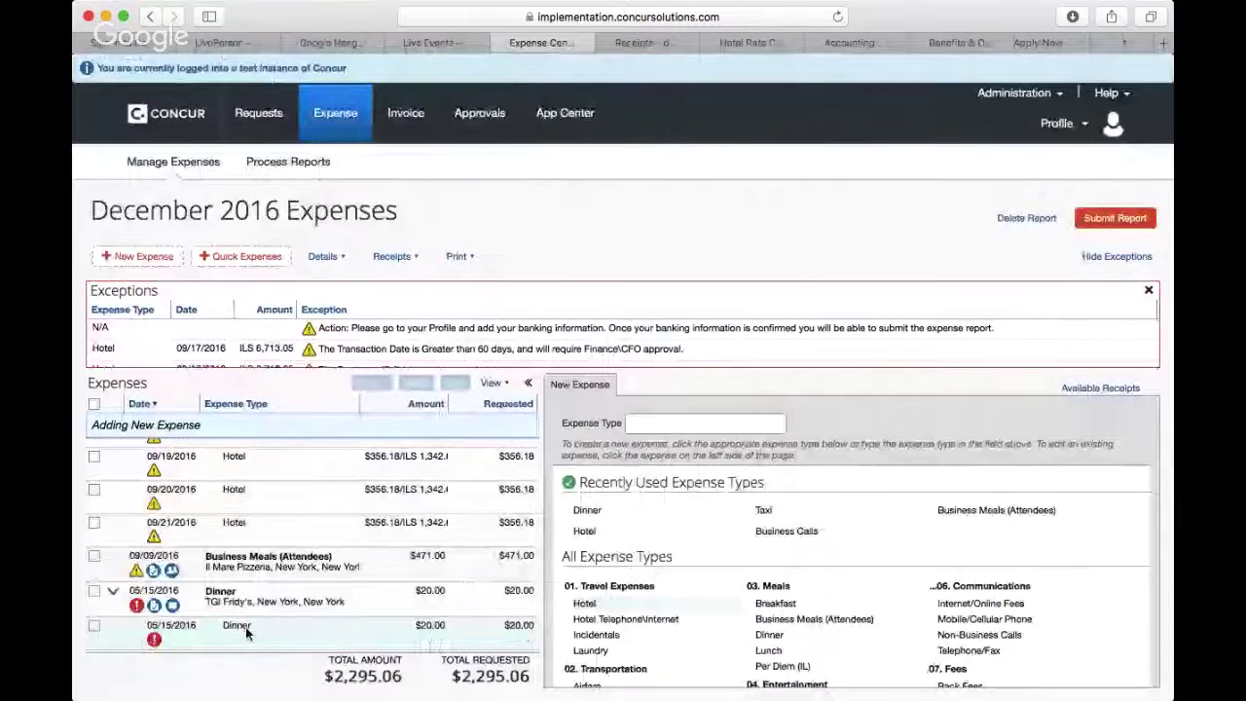
scroll(246, 633, "down", 1)
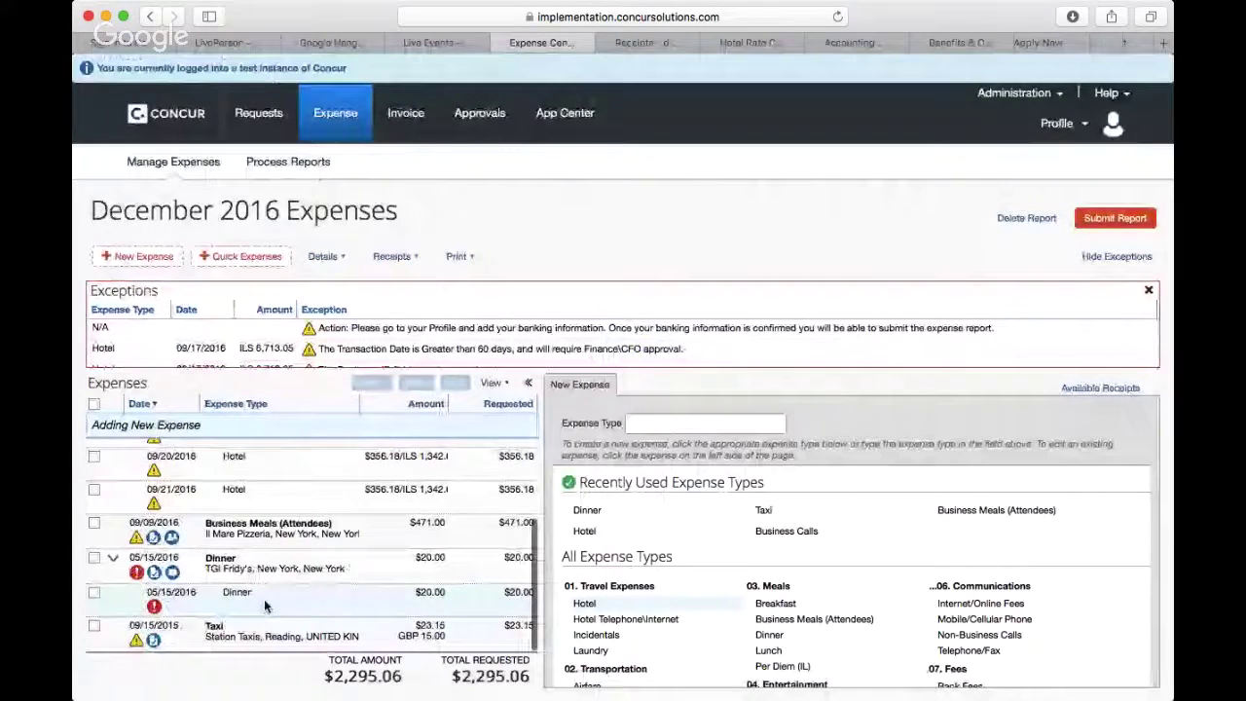
Step: Set the Dinner itemization to $5.47, mark it Personal Expense (do not reimburse), and save
left_click(264, 599)
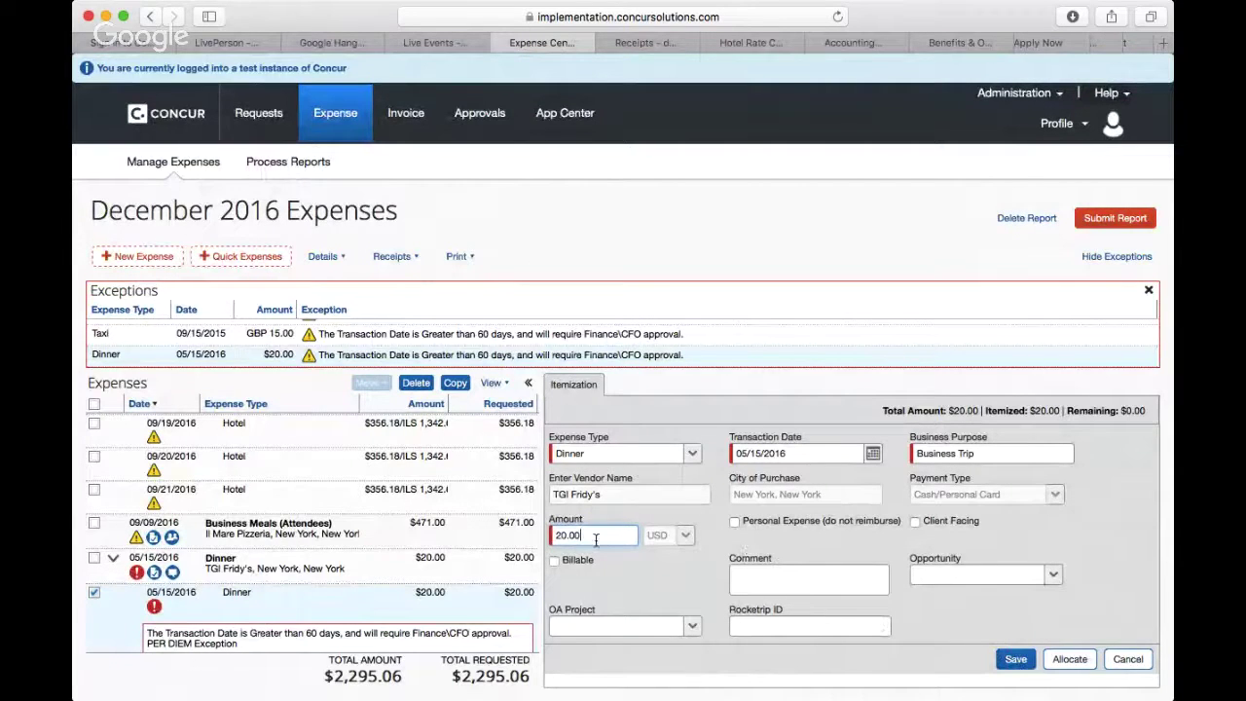
left_click_drag(582, 541, 528, 533)
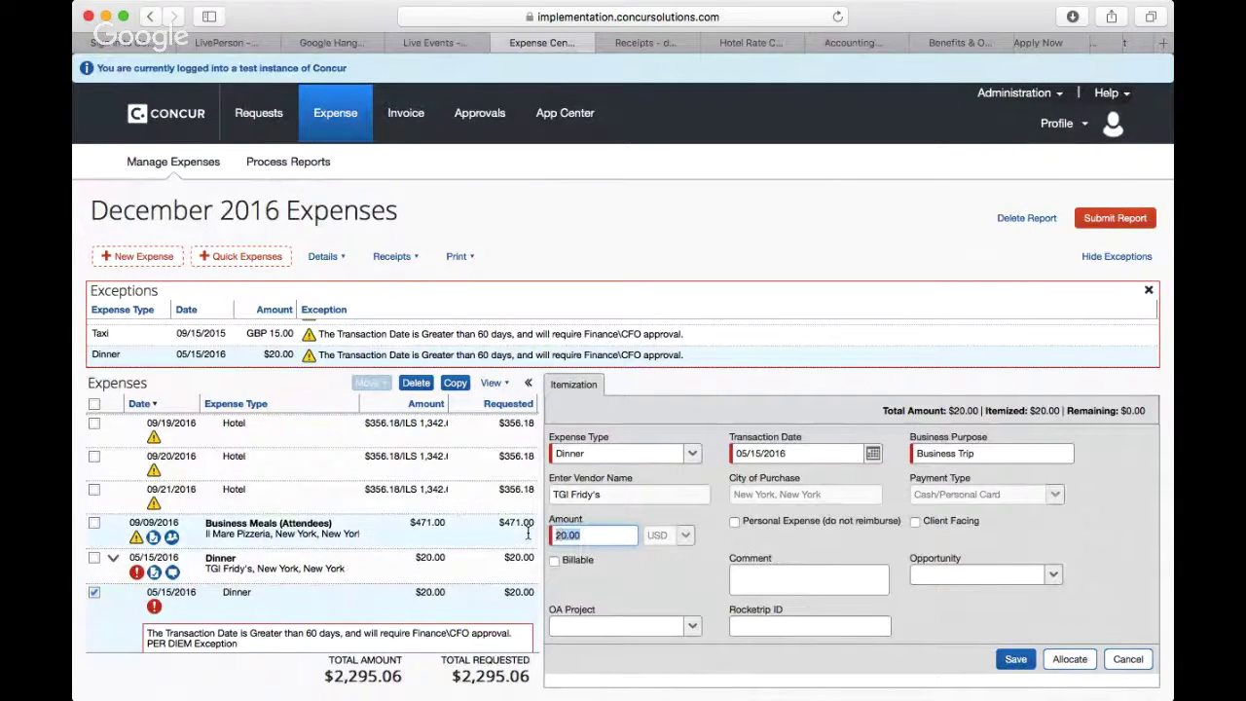
type("5.47")
left_click(736, 523)
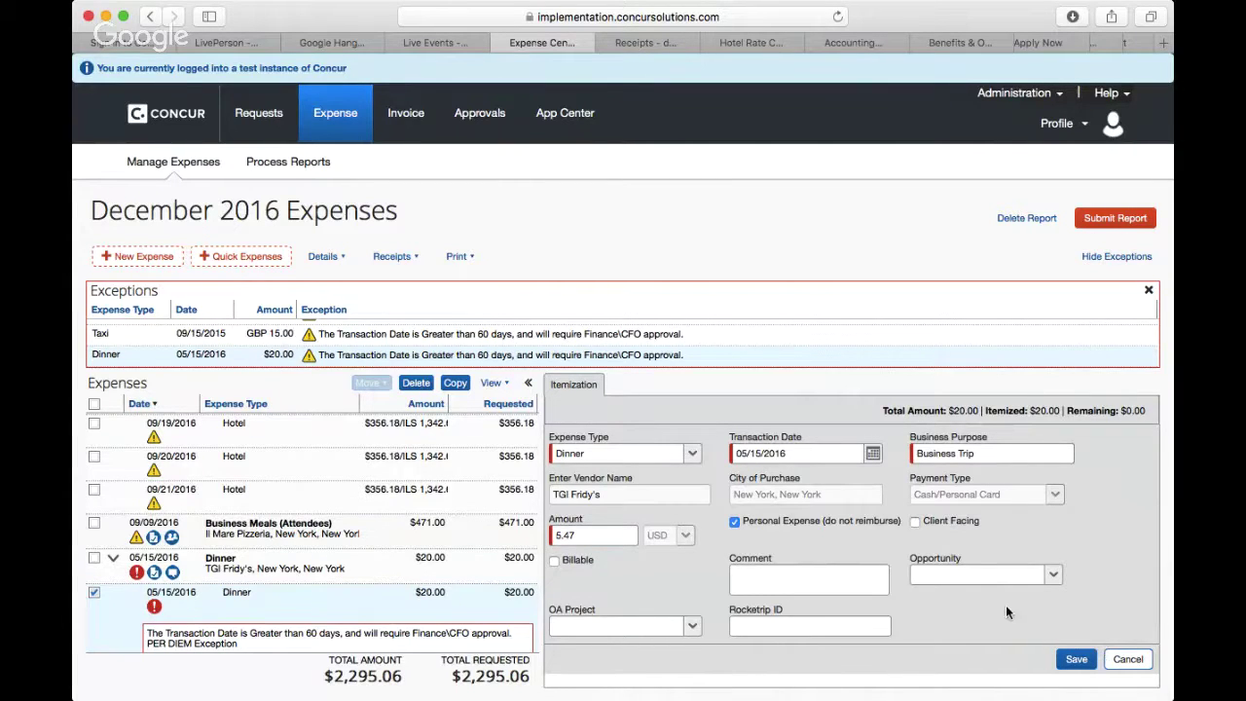
left_click(1077, 661)
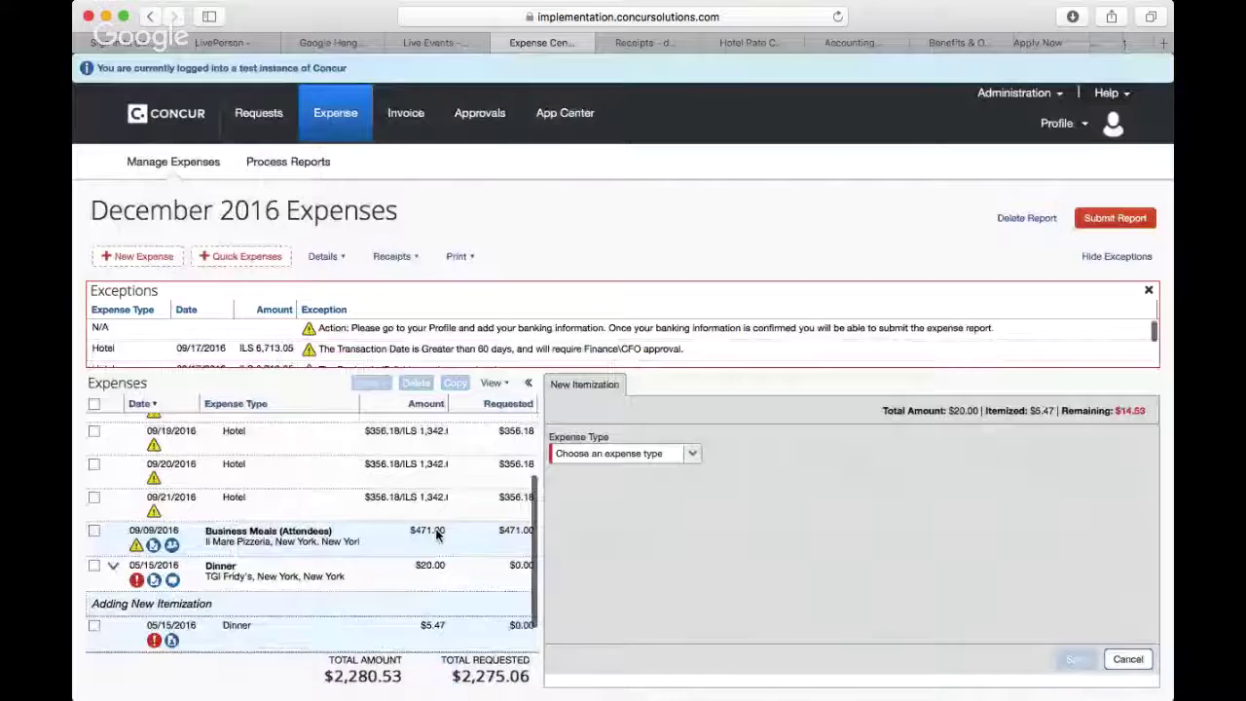
Step: Check the Dinner expense's $5.47 personal itemization in the Expenses list
scroll(436, 534, "down", 1)
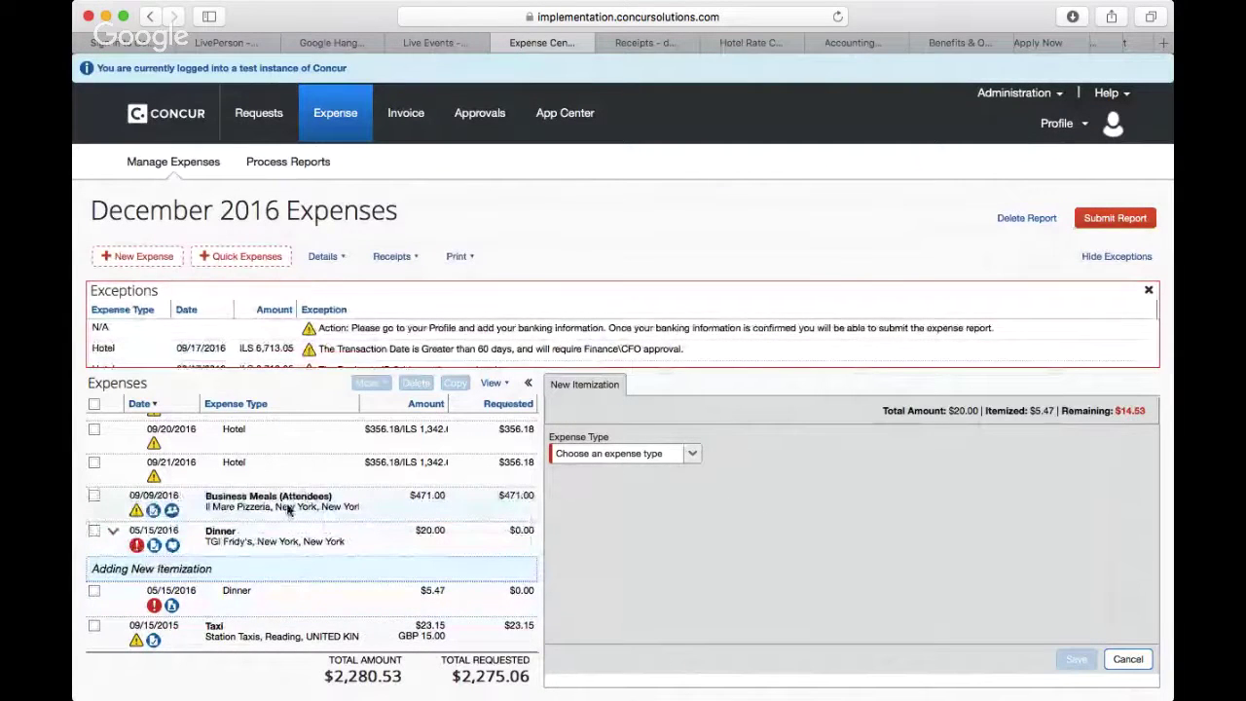
left_click(240, 543)
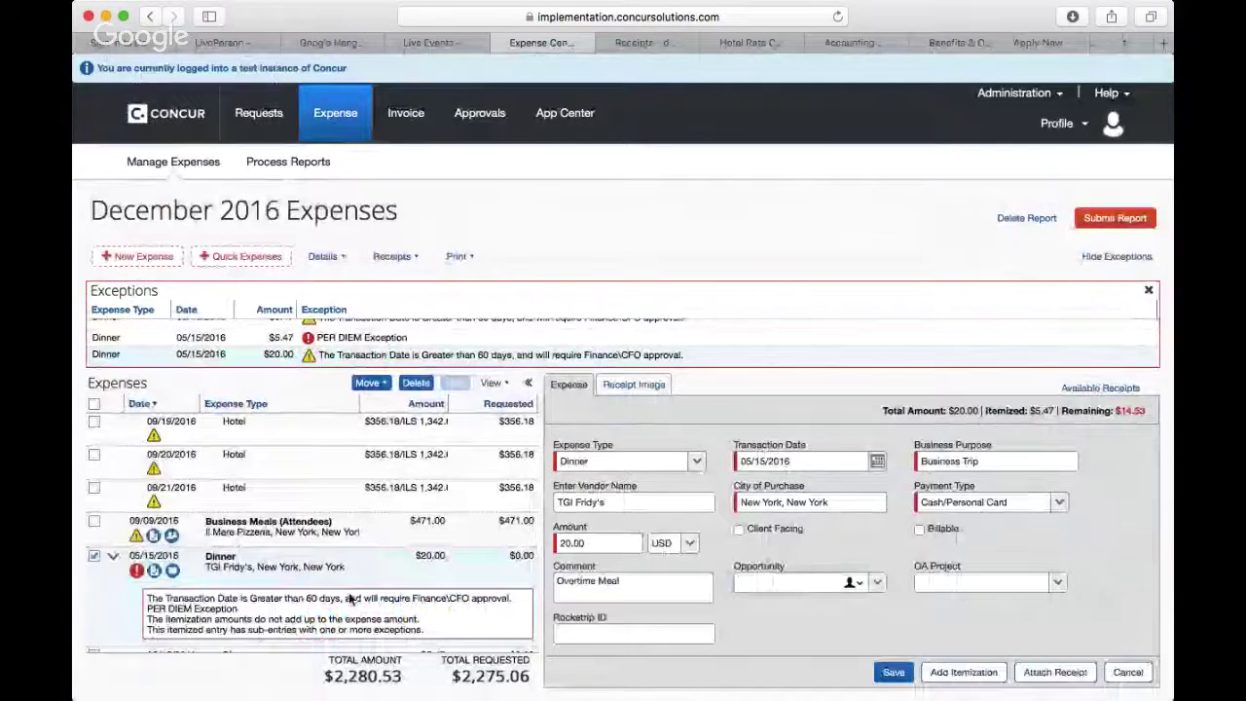
scroll(351, 599, "down", 2)
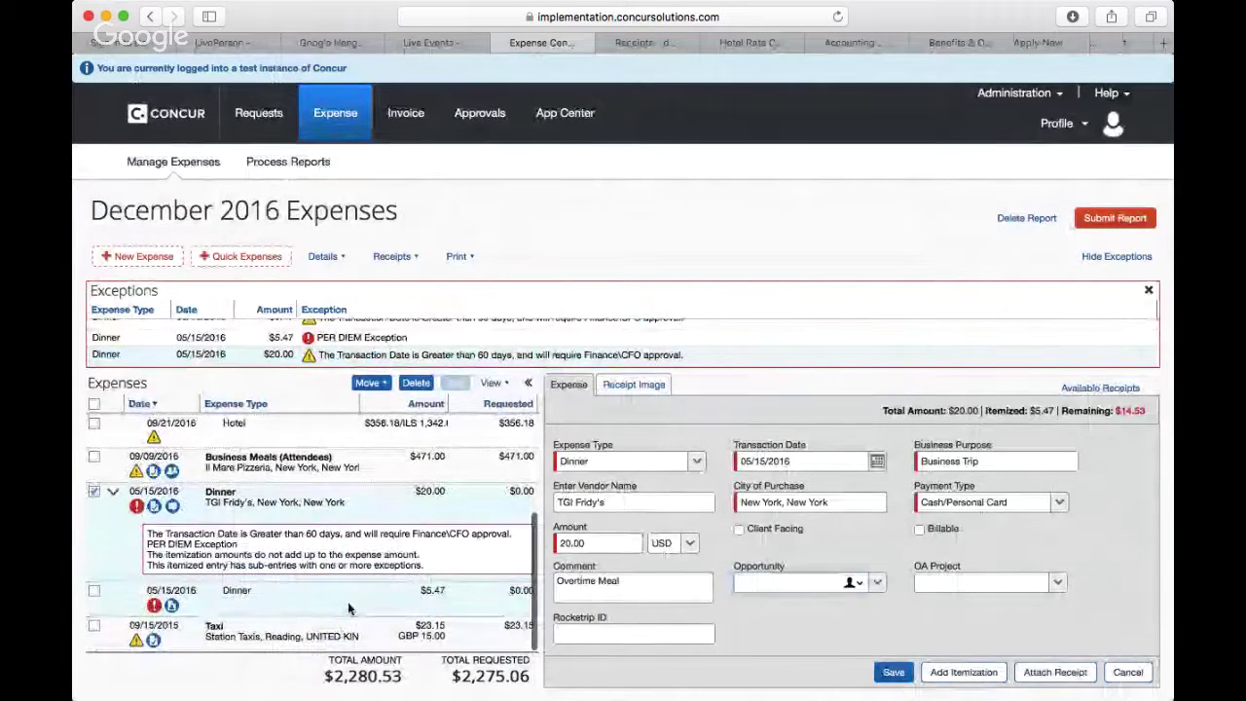
left_click(112, 491)
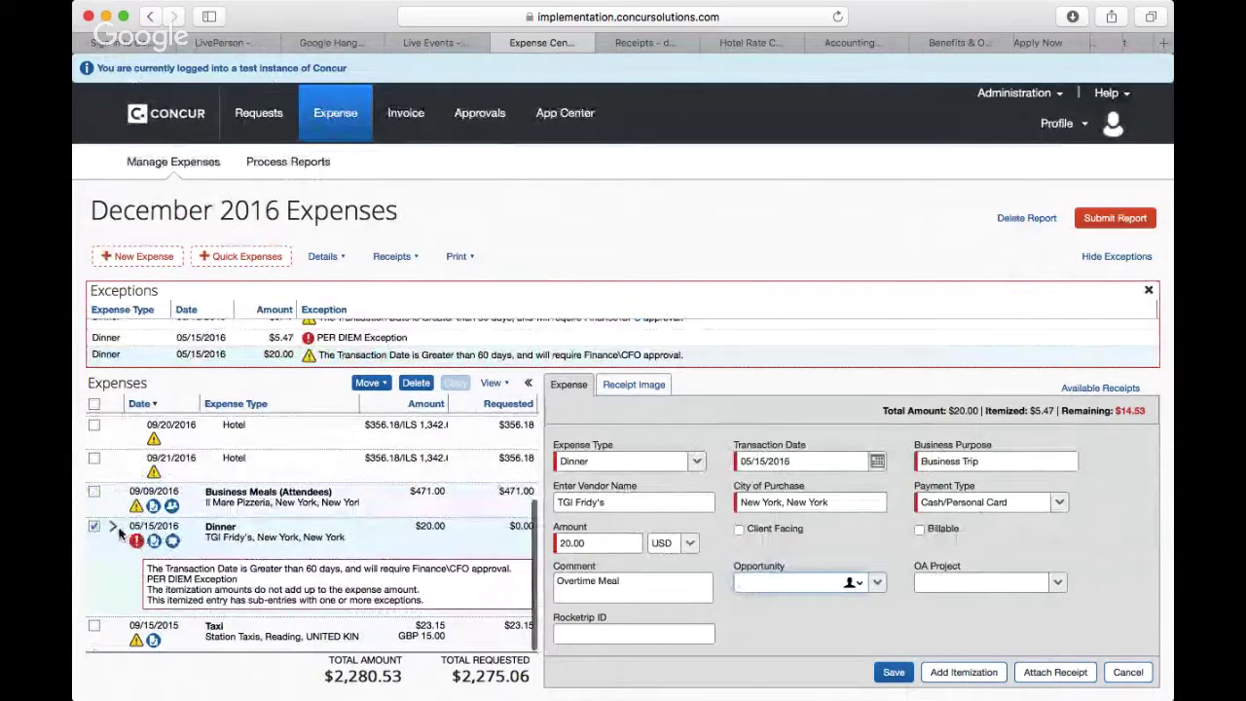
left_click(112, 527)
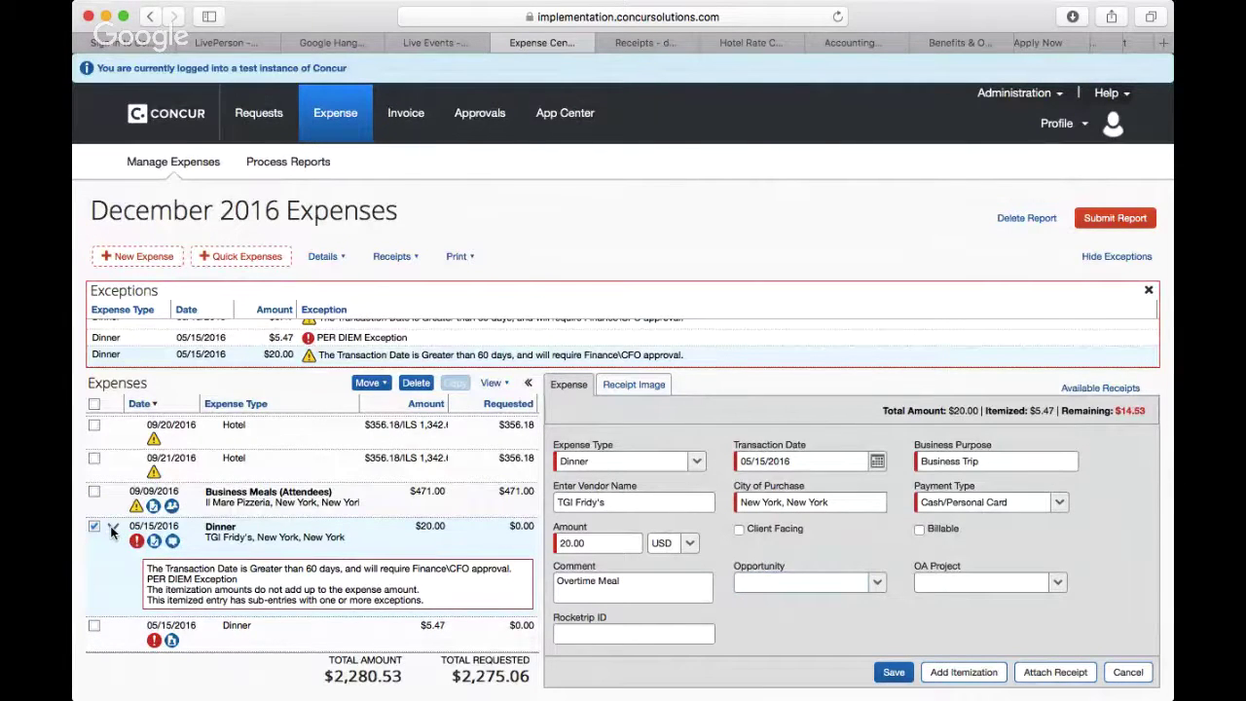
left_click(112, 529)
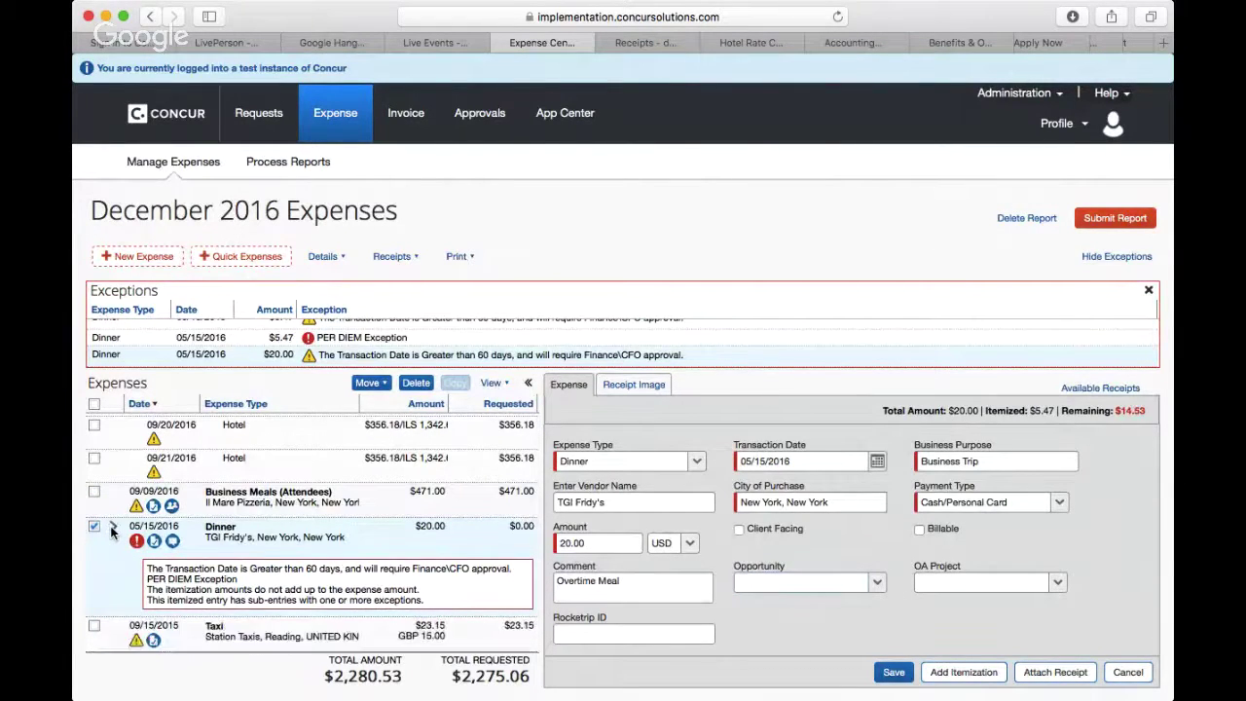
left_click(112, 528)
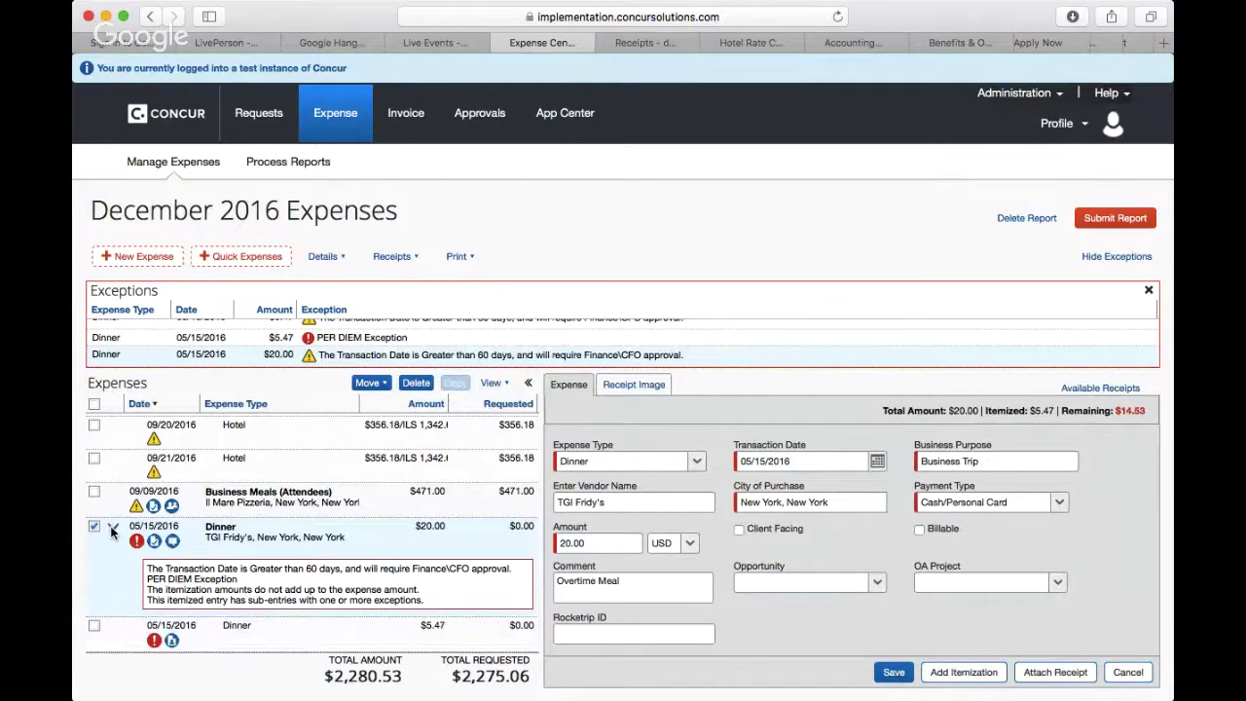
Step: Switch to the Receipts email in Gmail with its two receipt attachments
scroll(195, 587, "down", 1)
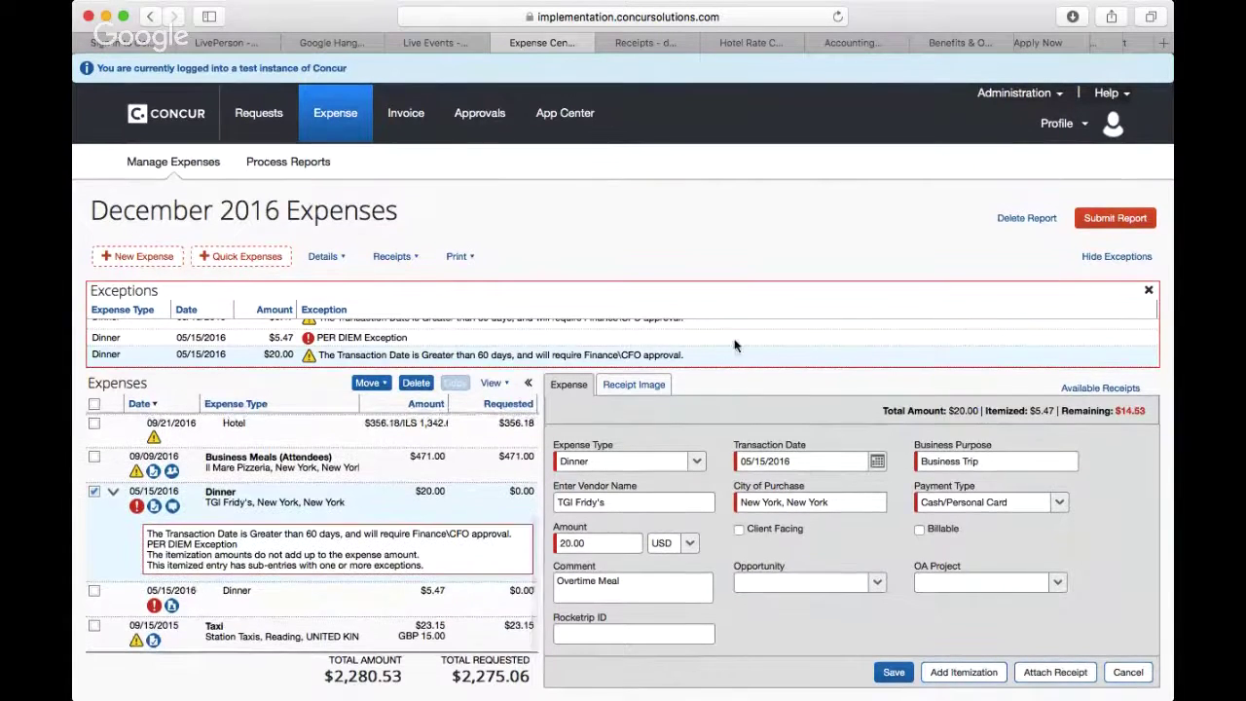
left_click(436, 43)
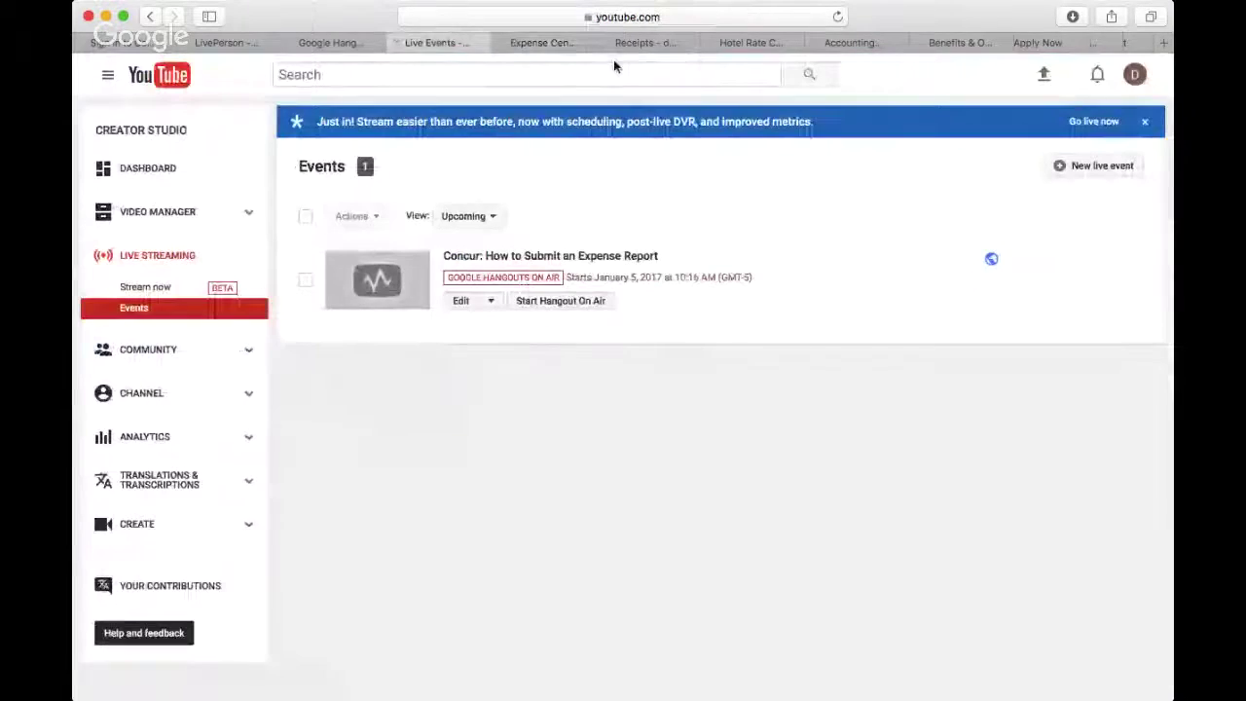
left_click(629, 45)
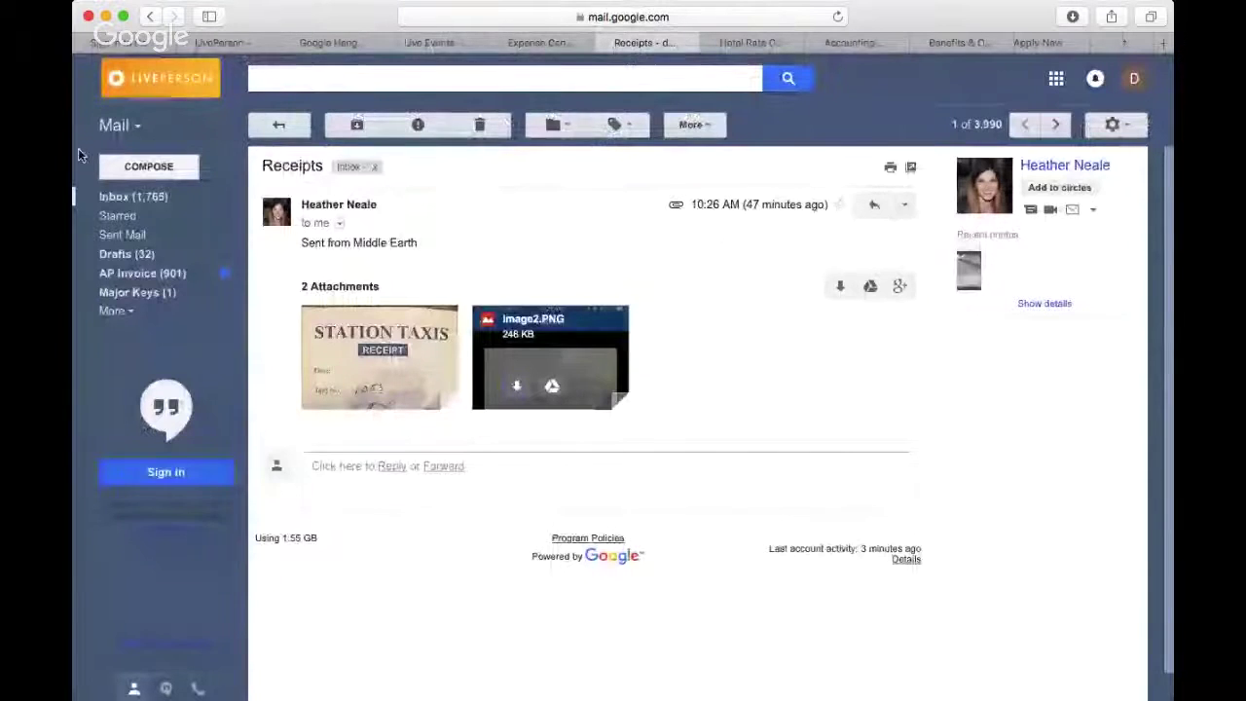